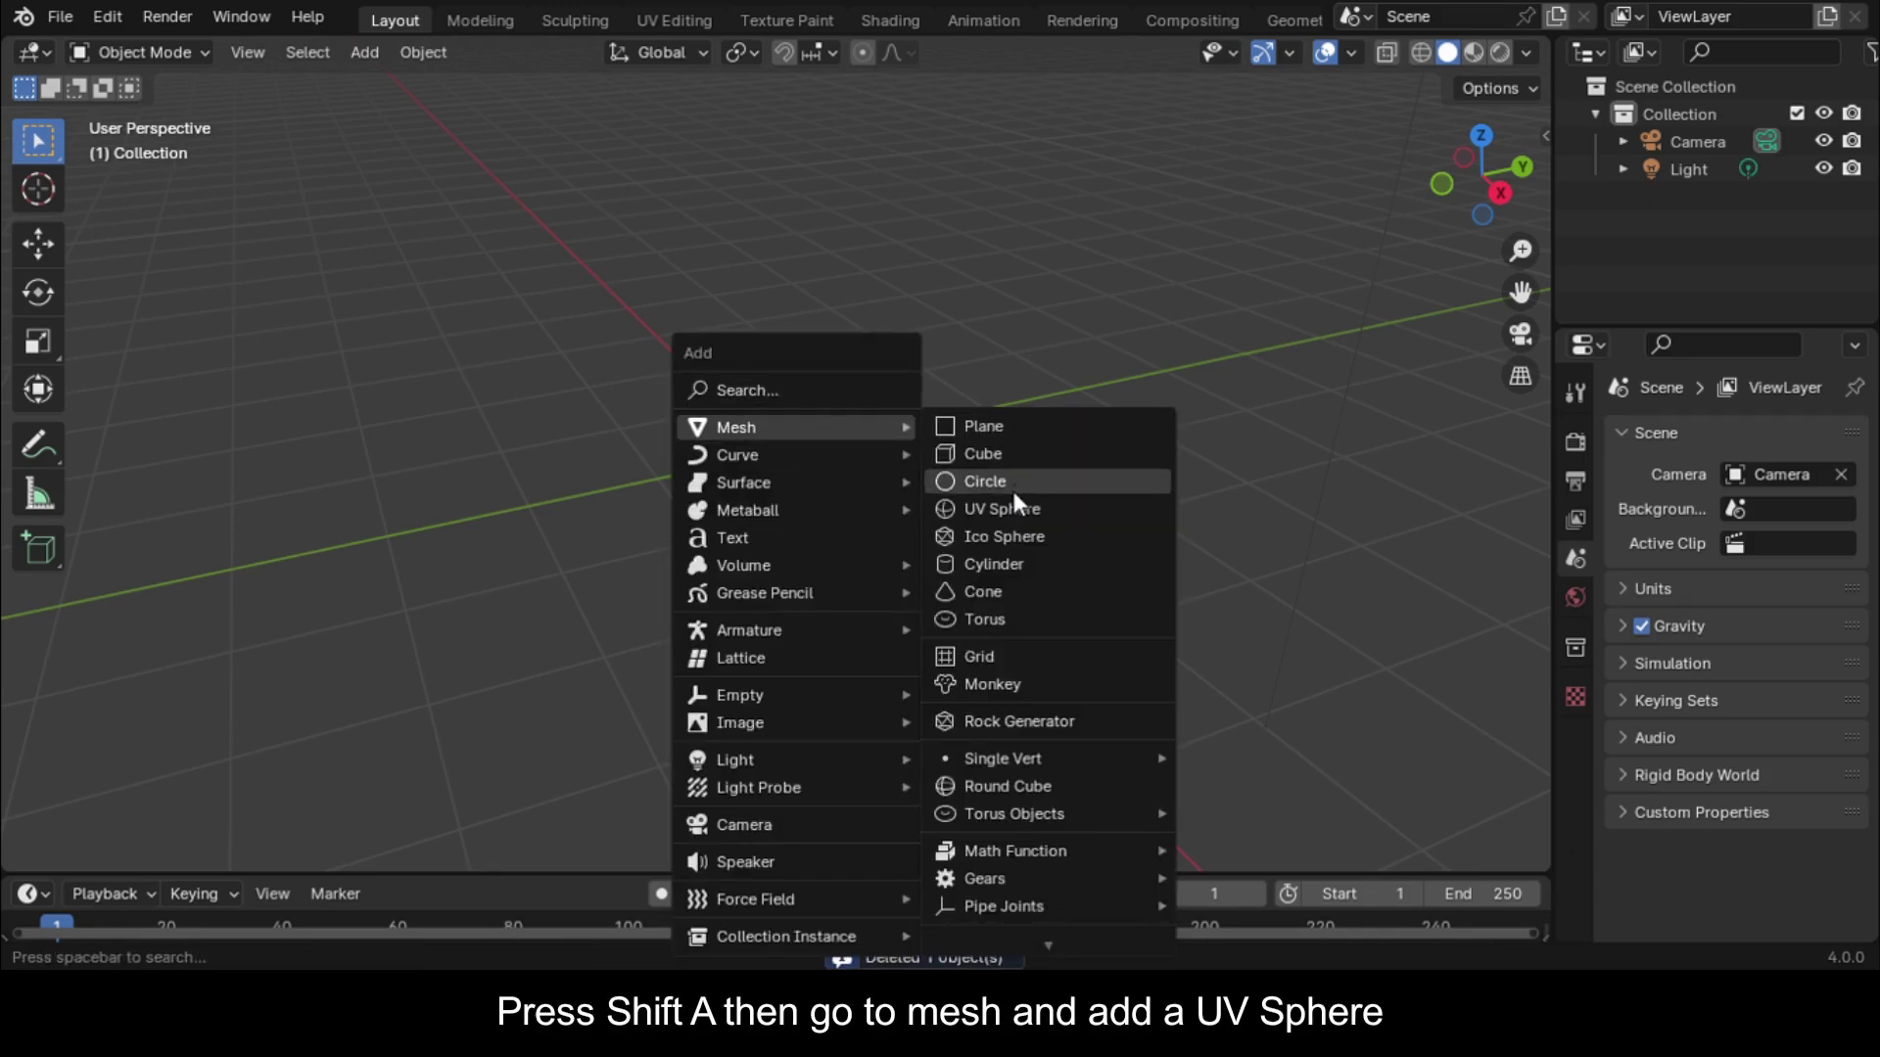
Add a UV sphere and a flat plane at the origin, and begin scaling the plane by 1.2
{"action": "left_click", "coordinate": [1013, 503]}
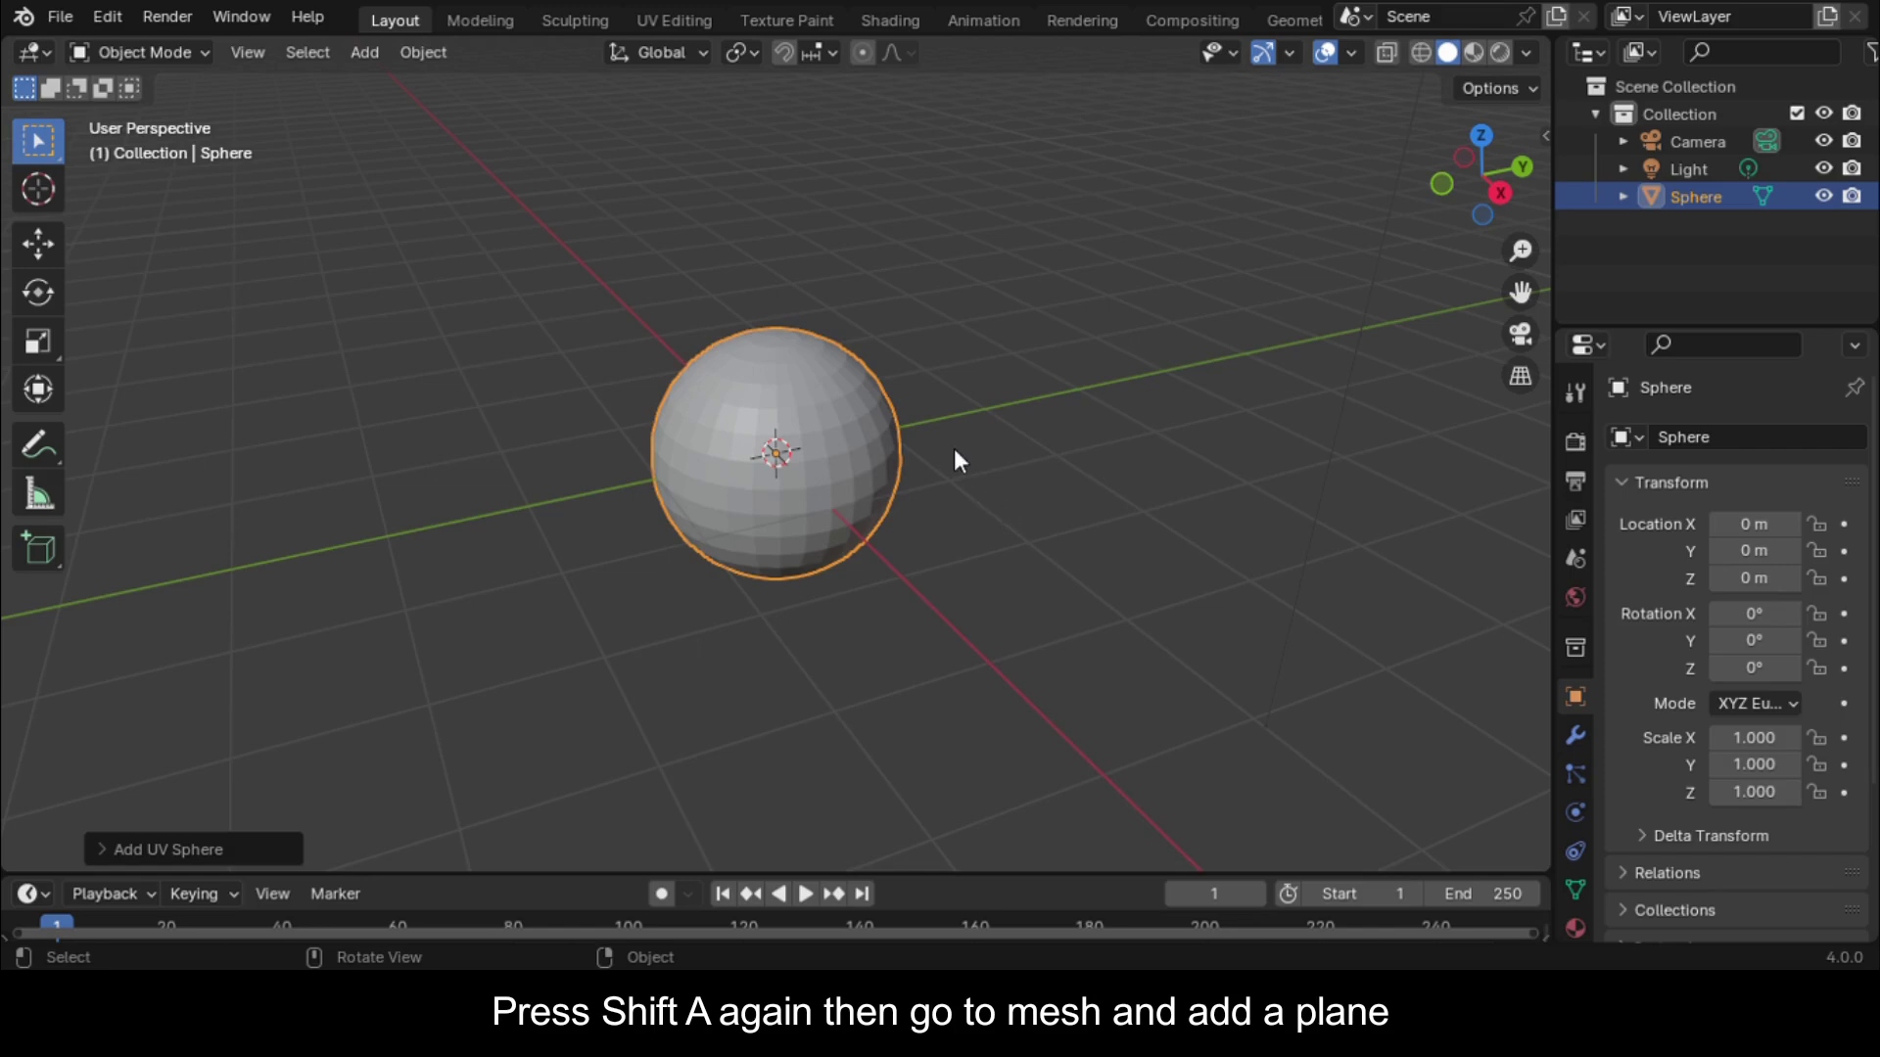
{"action": "key", "text": "shift+a"}
{"action": "mouse_move", "coordinate": [949, 451]}
{"action": "mouse_move", "coordinate": [903, 430]}
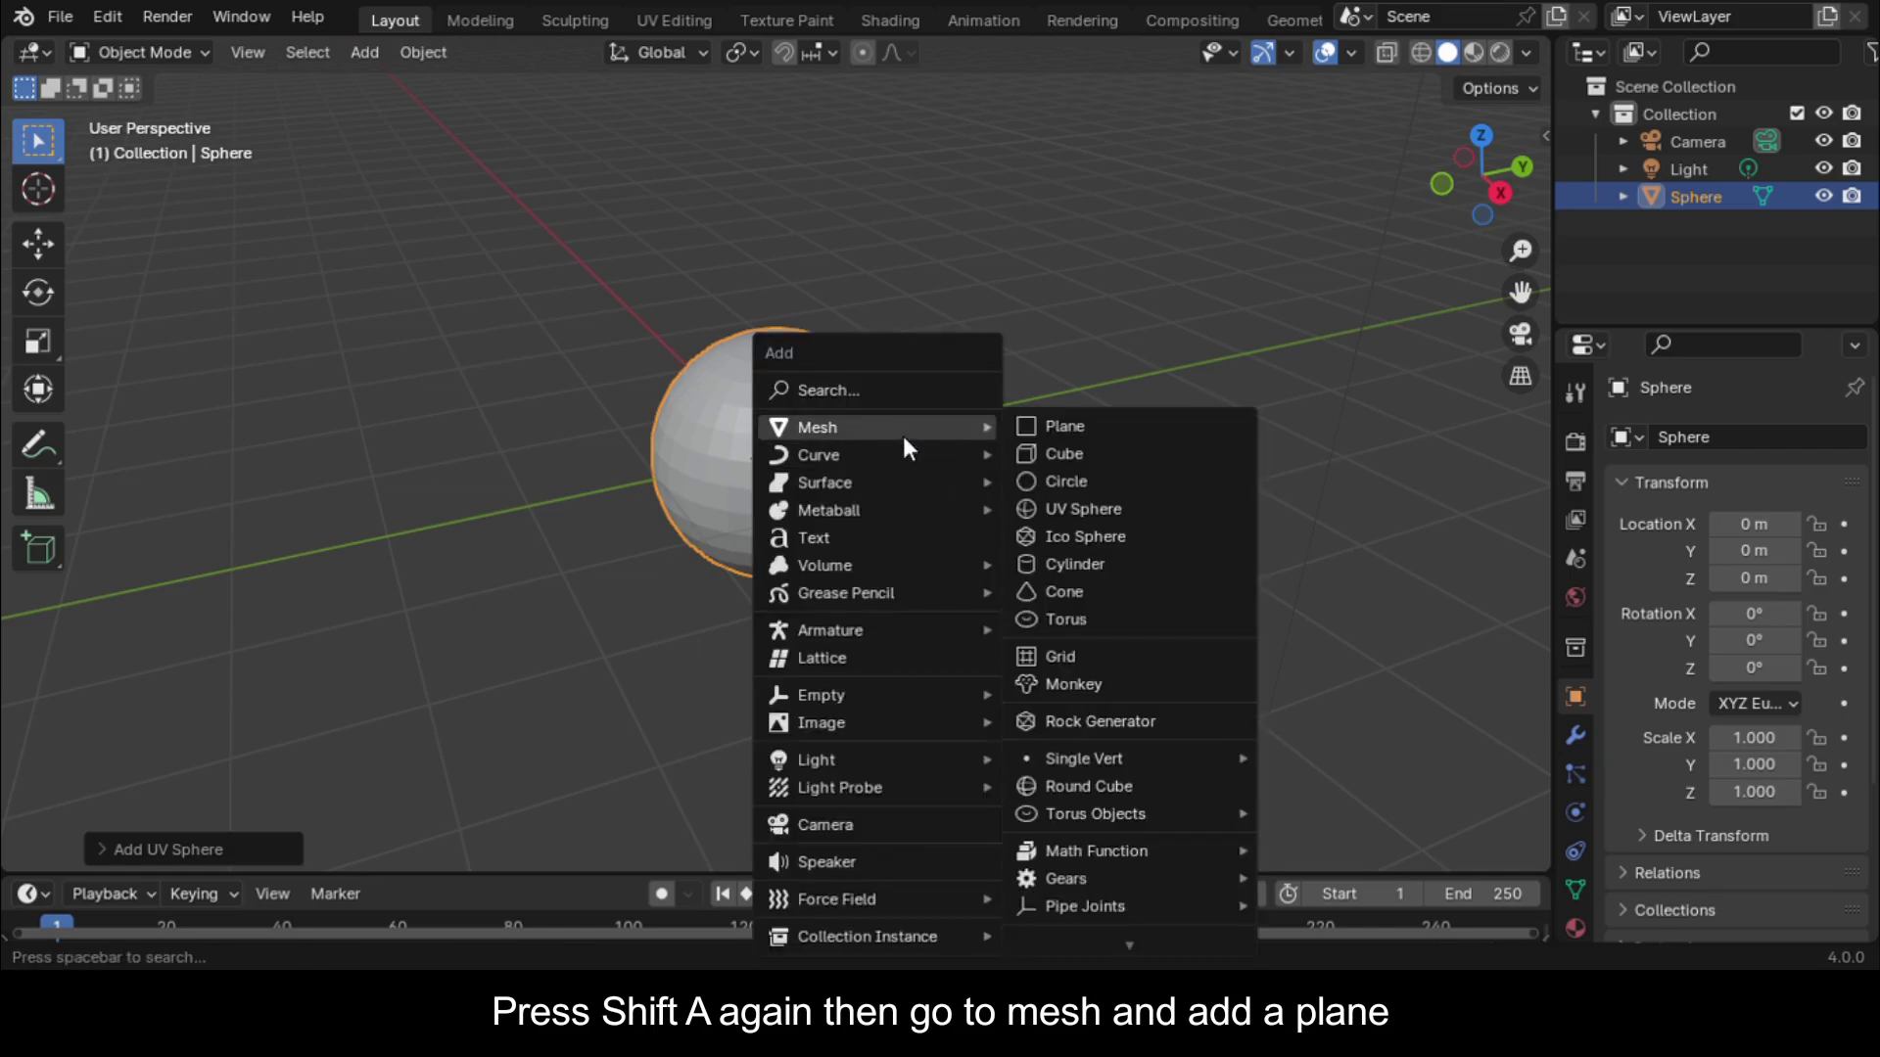
{"action": "left_click", "coordinate": [1095, 423]}
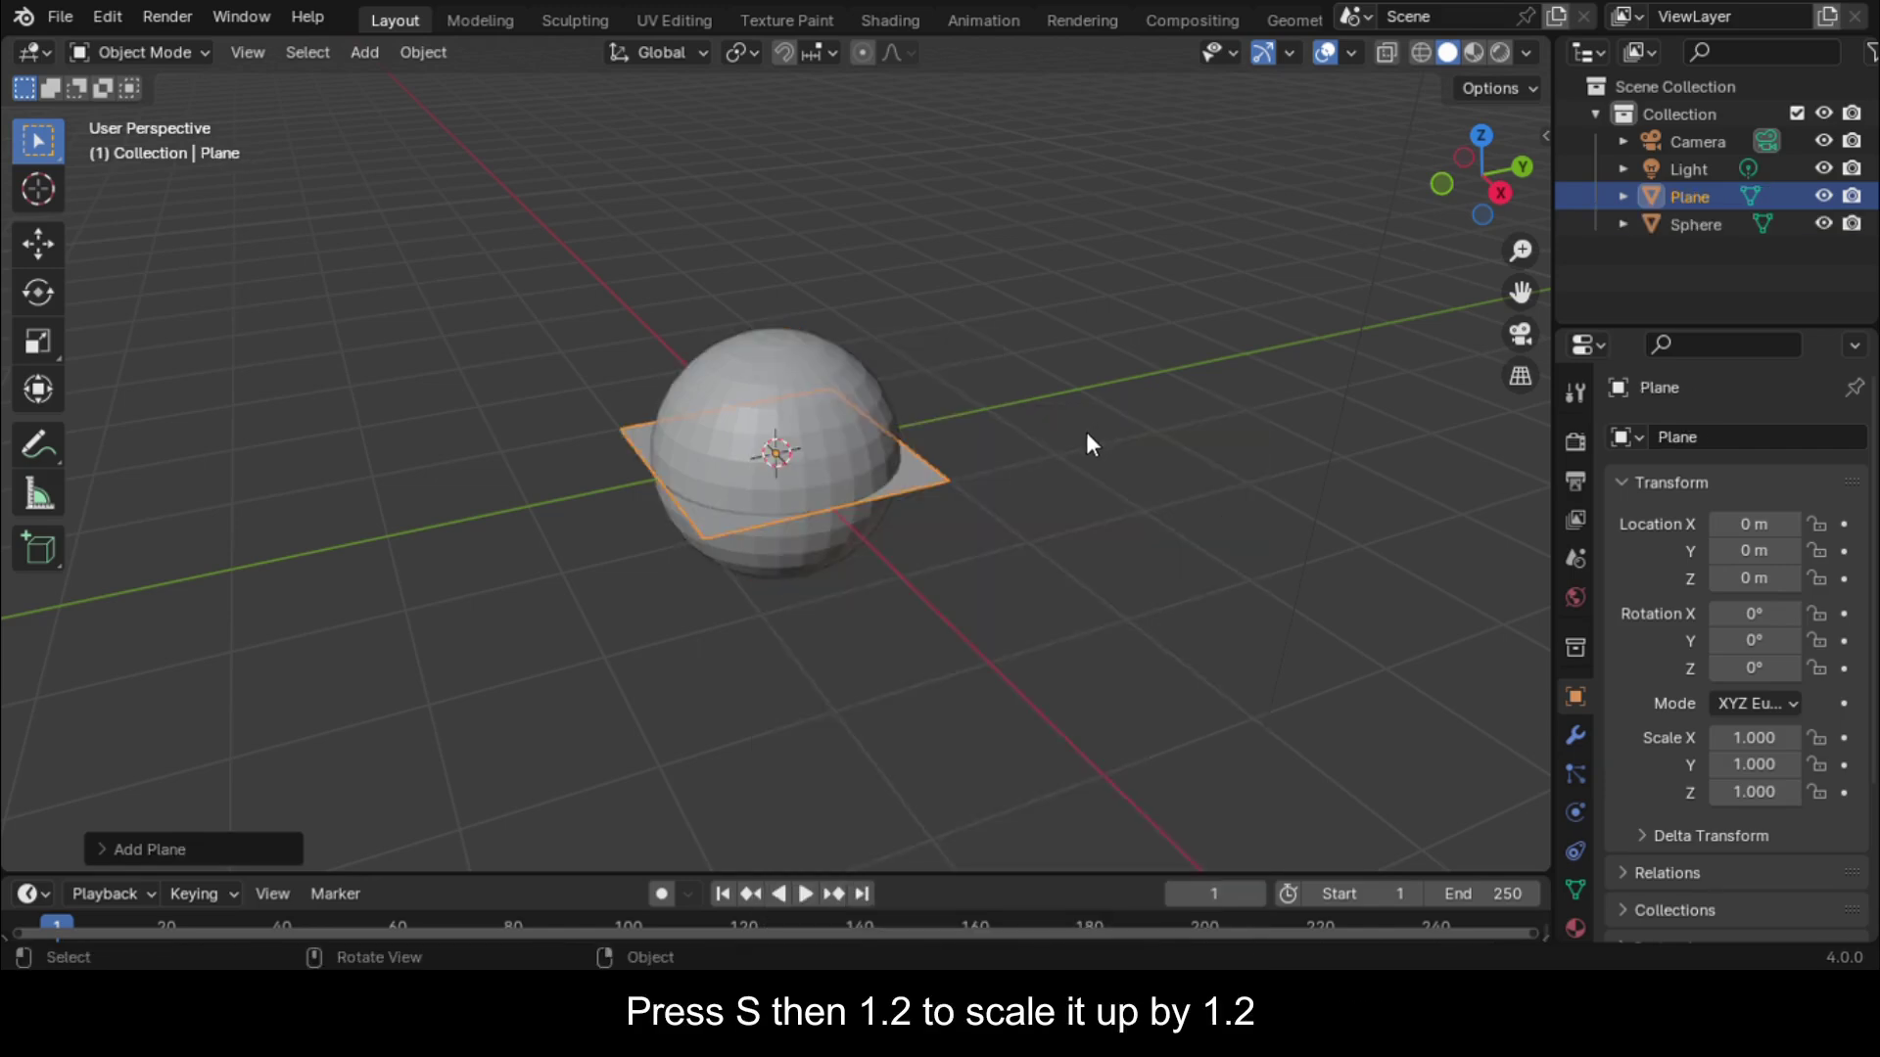
{"action": "type", "text": "s1.2"}
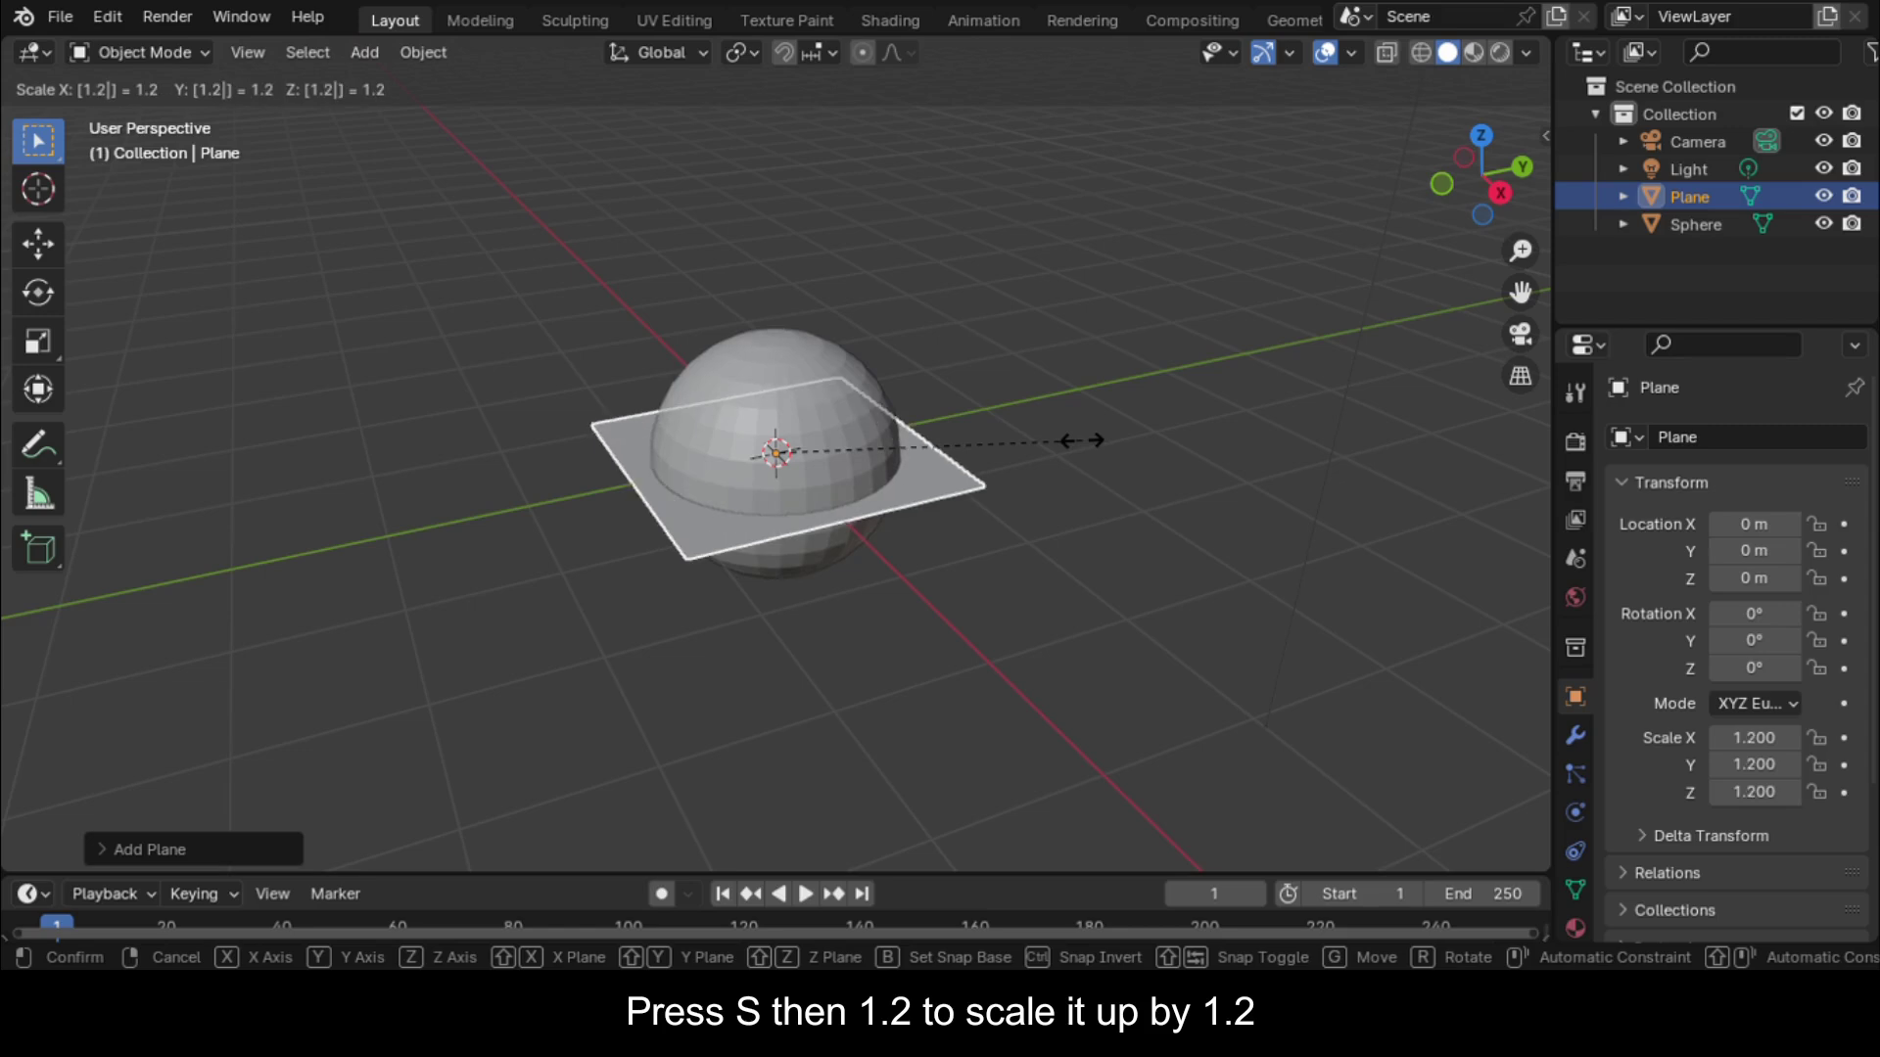
Scale the plane to 1.2, switch to the X side view, and turn on auto keying
{"action": "key", "text": "Return"}
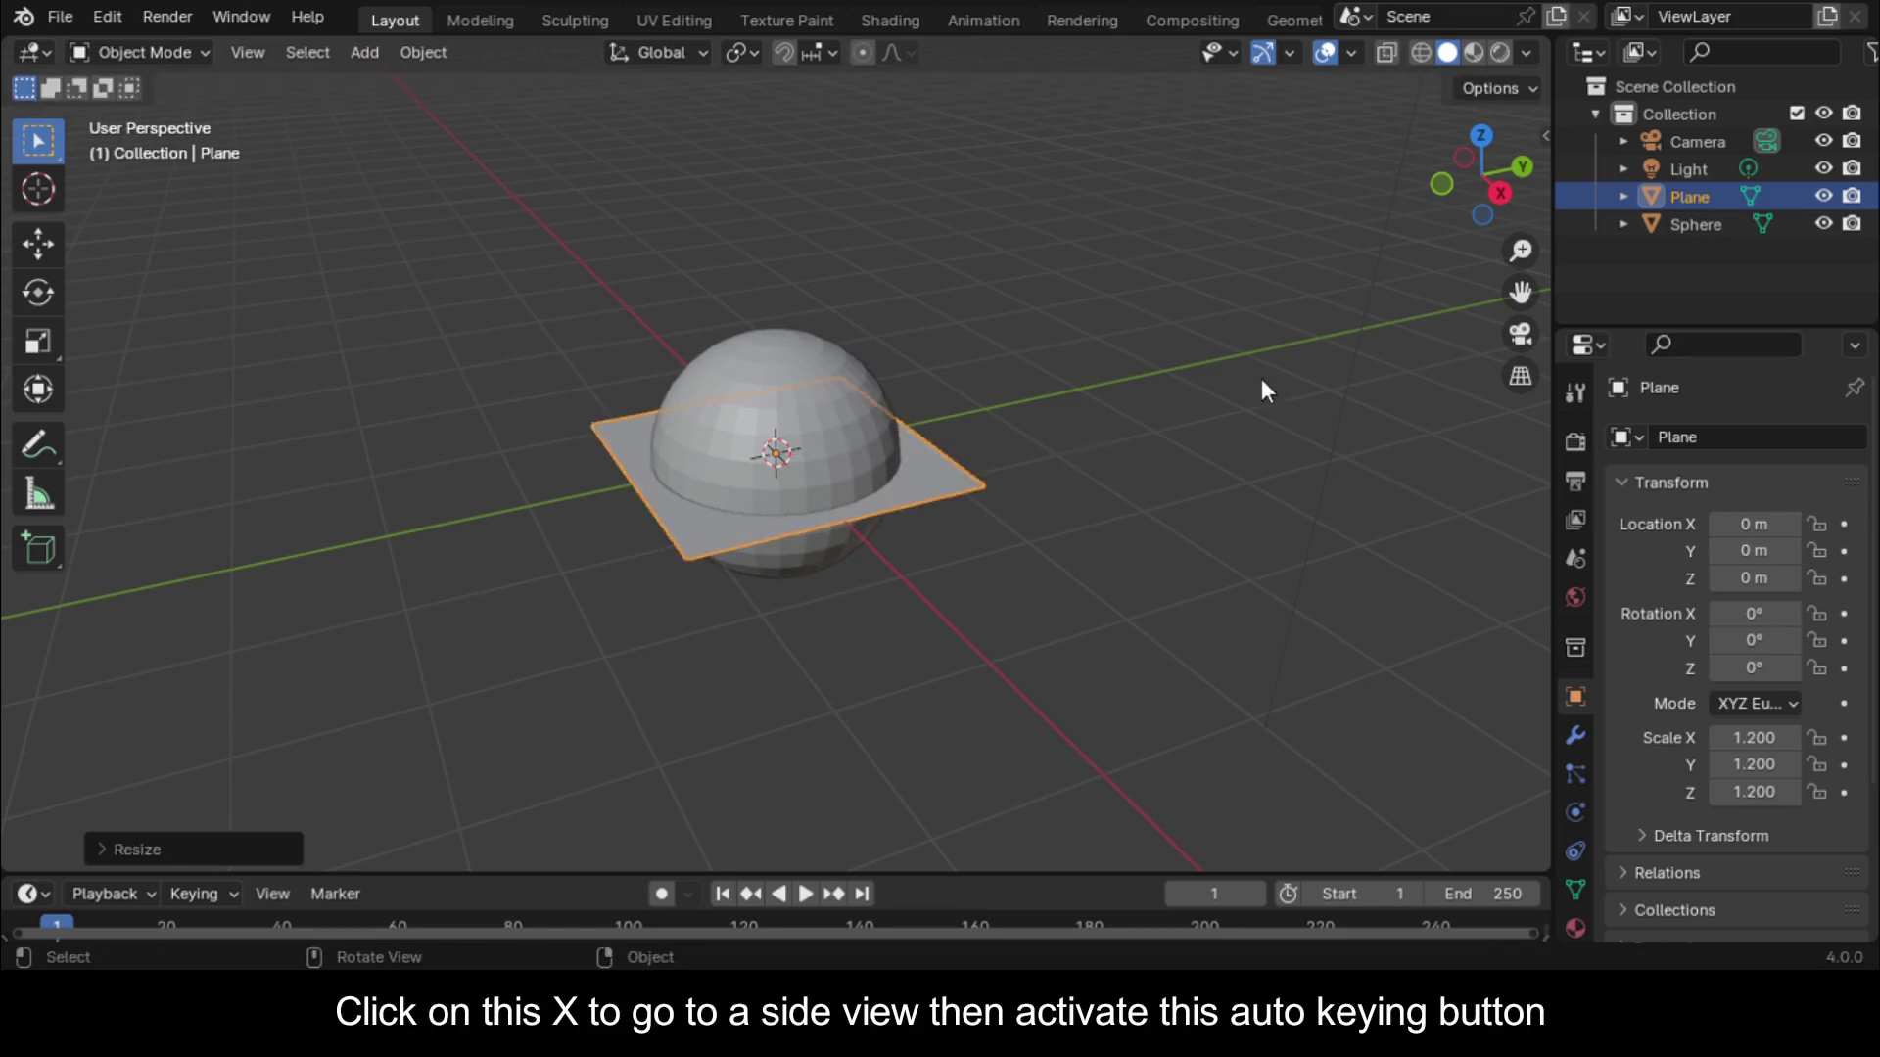
{"action": "left_click", "coordinate": [1501, 194]}
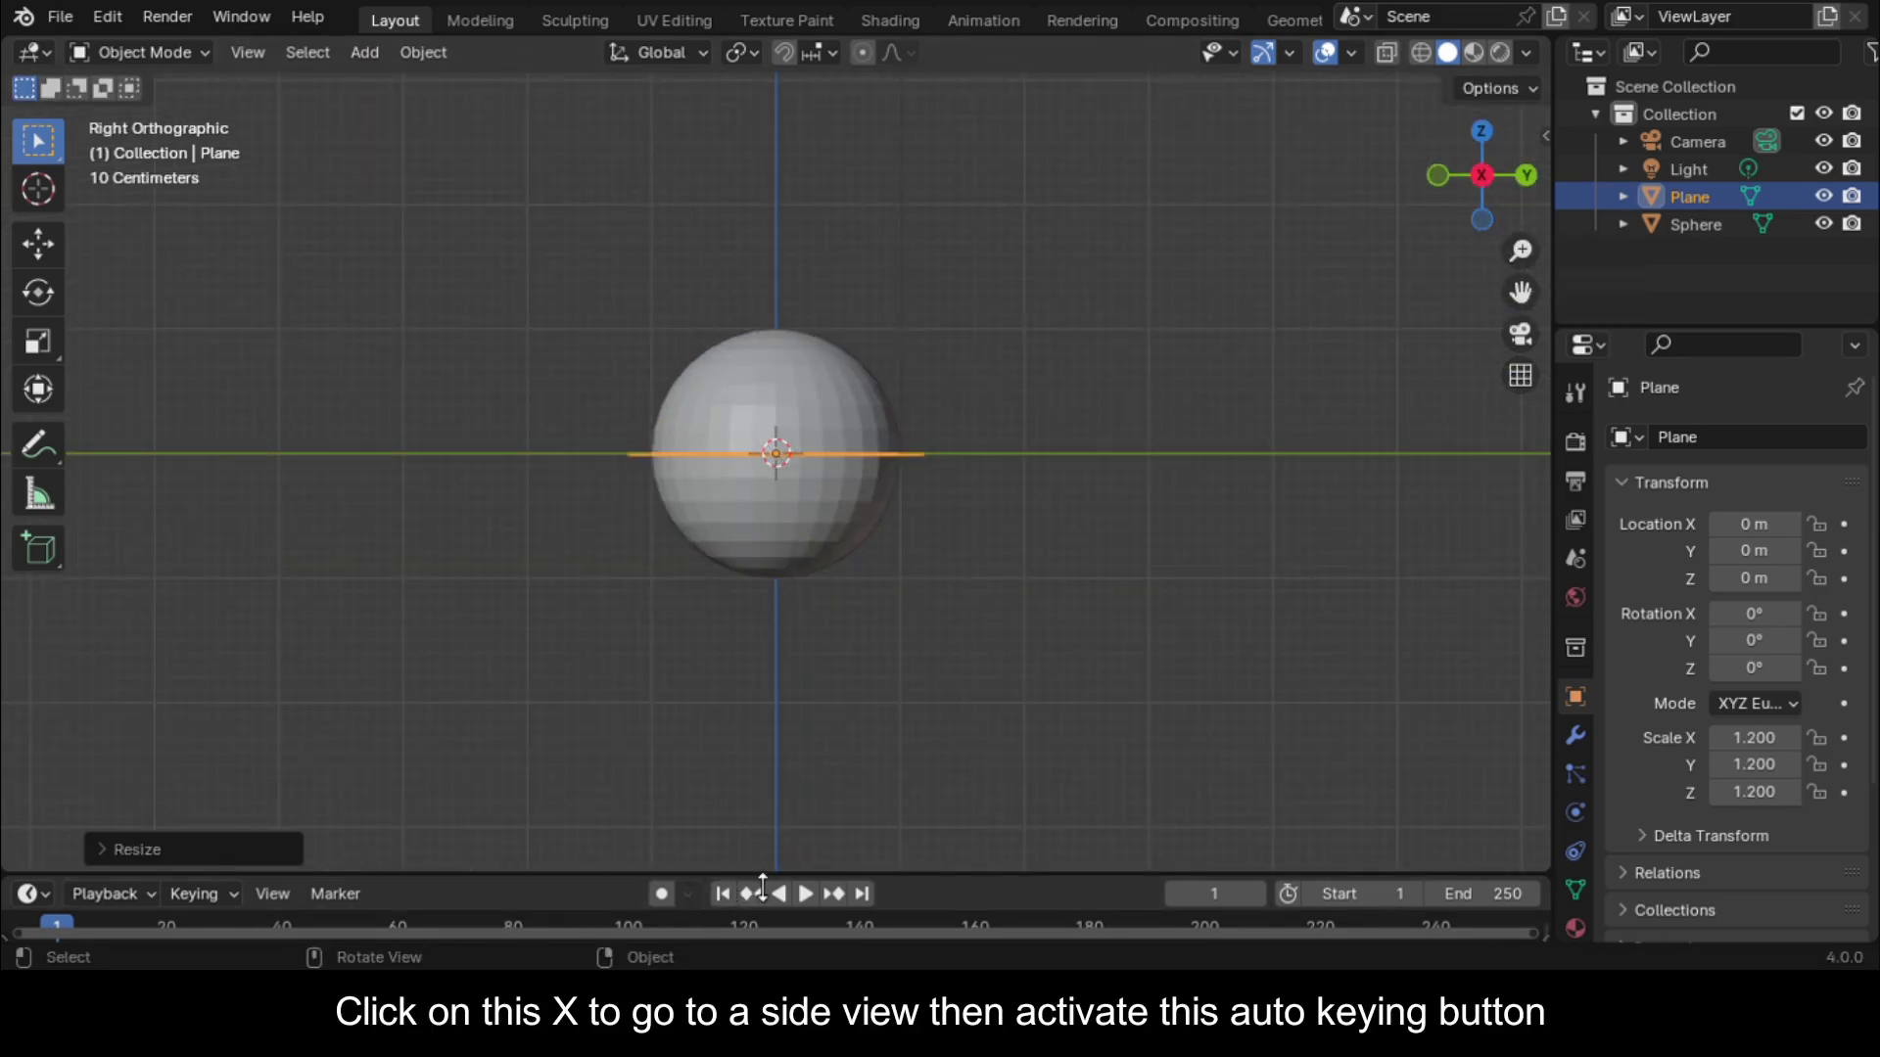
{"action": "left_click_drag", "start_coordinate": [891, 888], "coordinate": [890, 715]}
{"action": "left_click", "coordinate": [662, 721]}
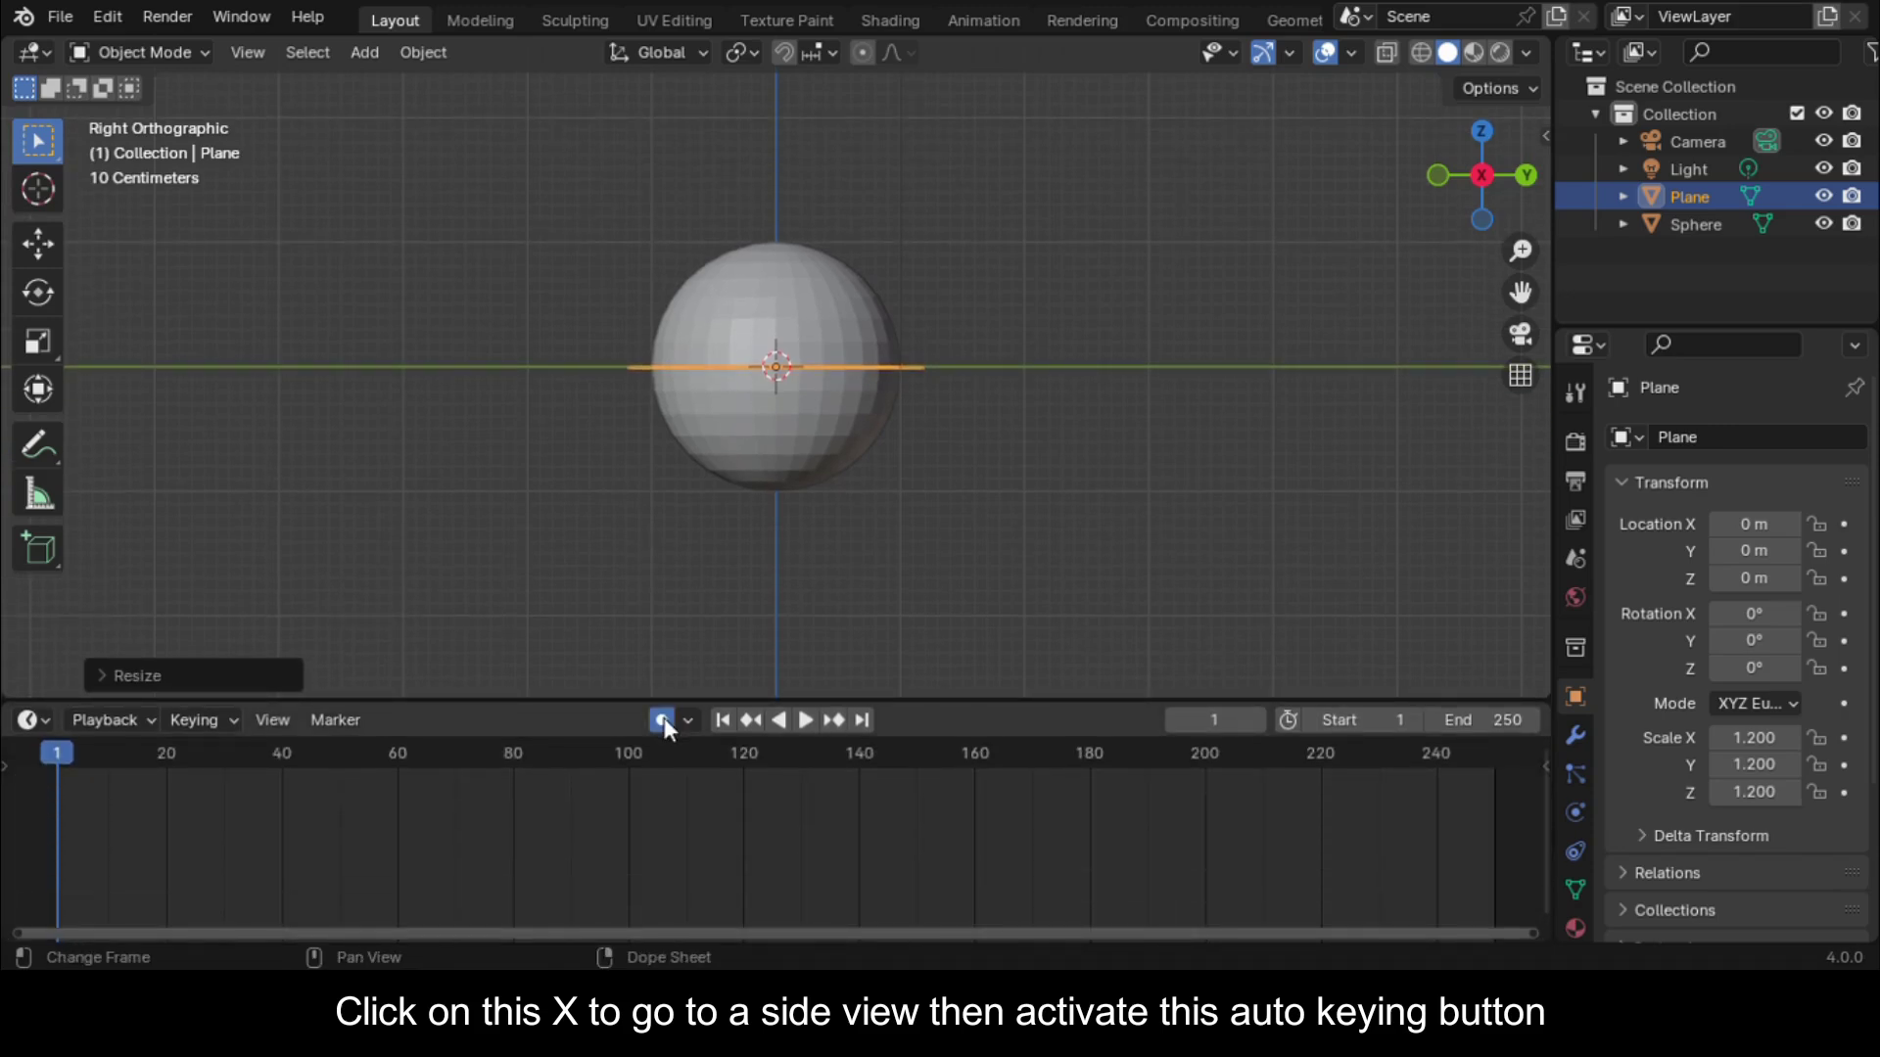
Tilt the plane about 20° and place it above the sphere at frame 1
{"action": "key", "text": "r"}
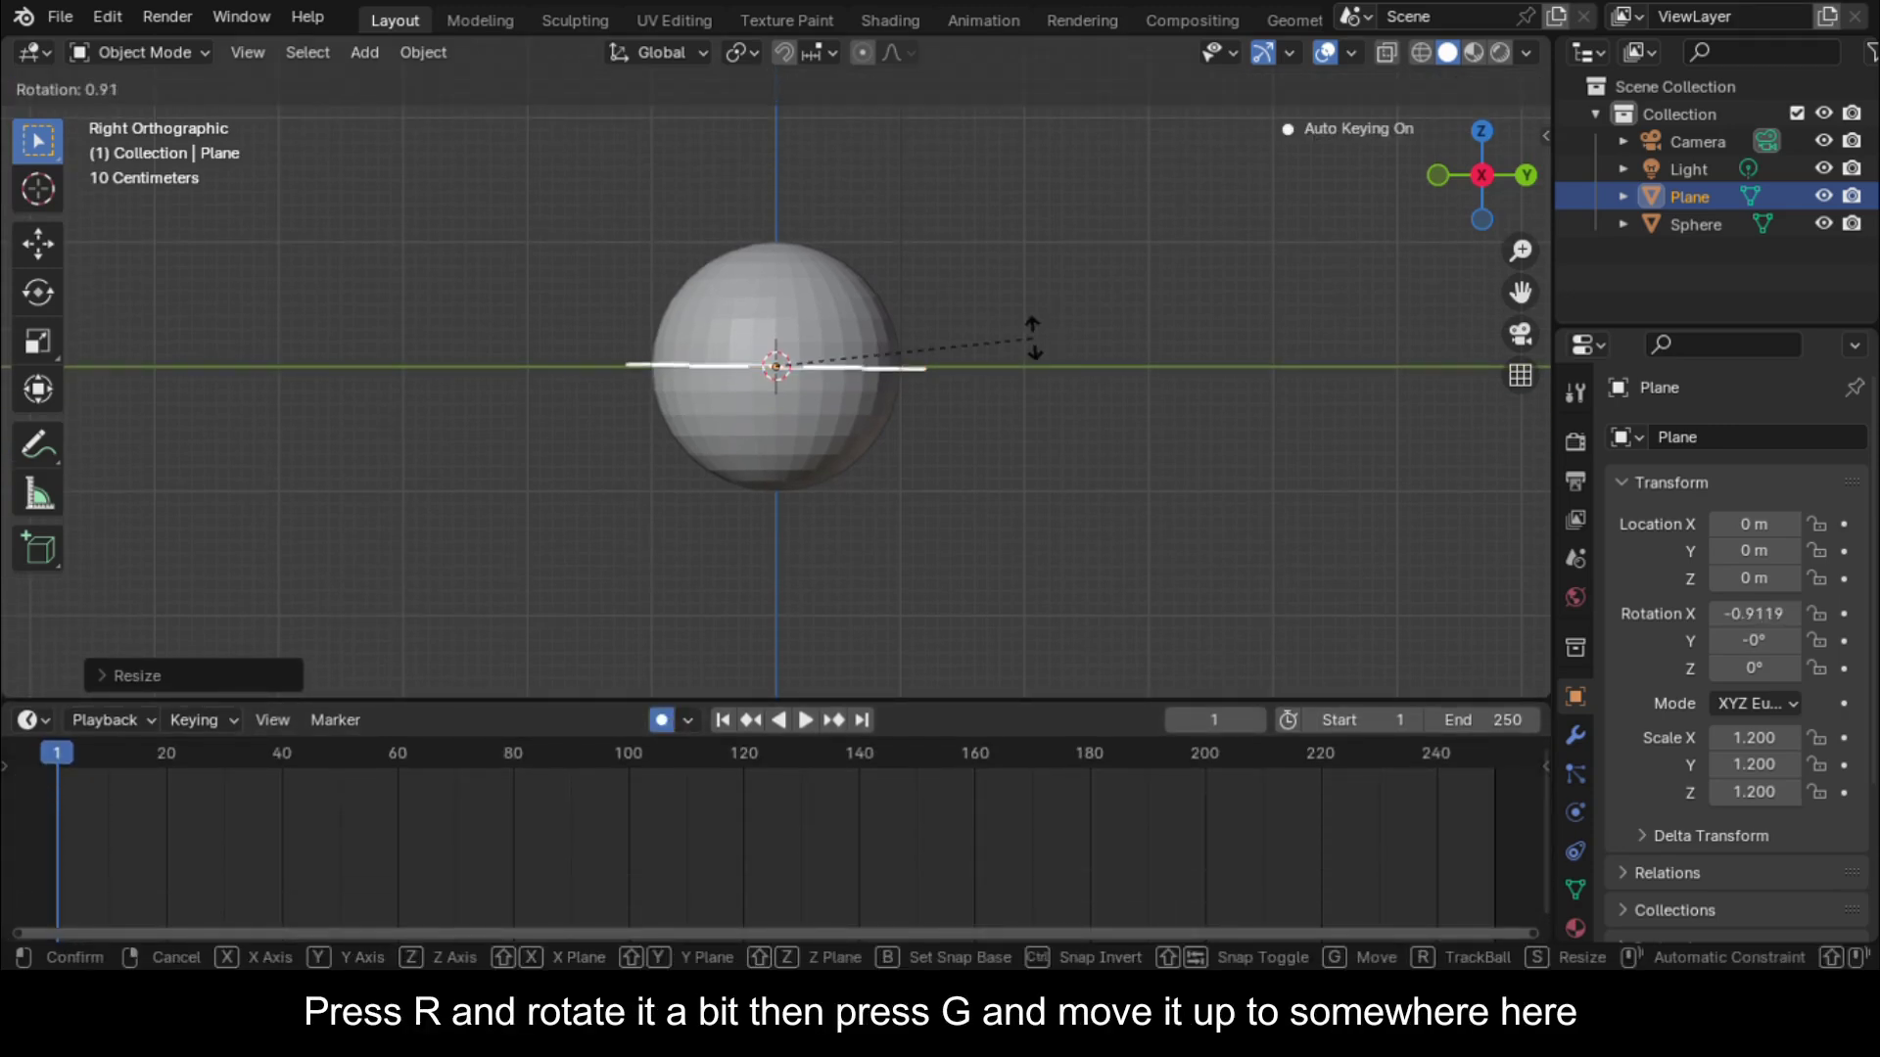
{"action": "left_click", "coordinate": [1025, 422]}
{"action": "key", "text": "g"}
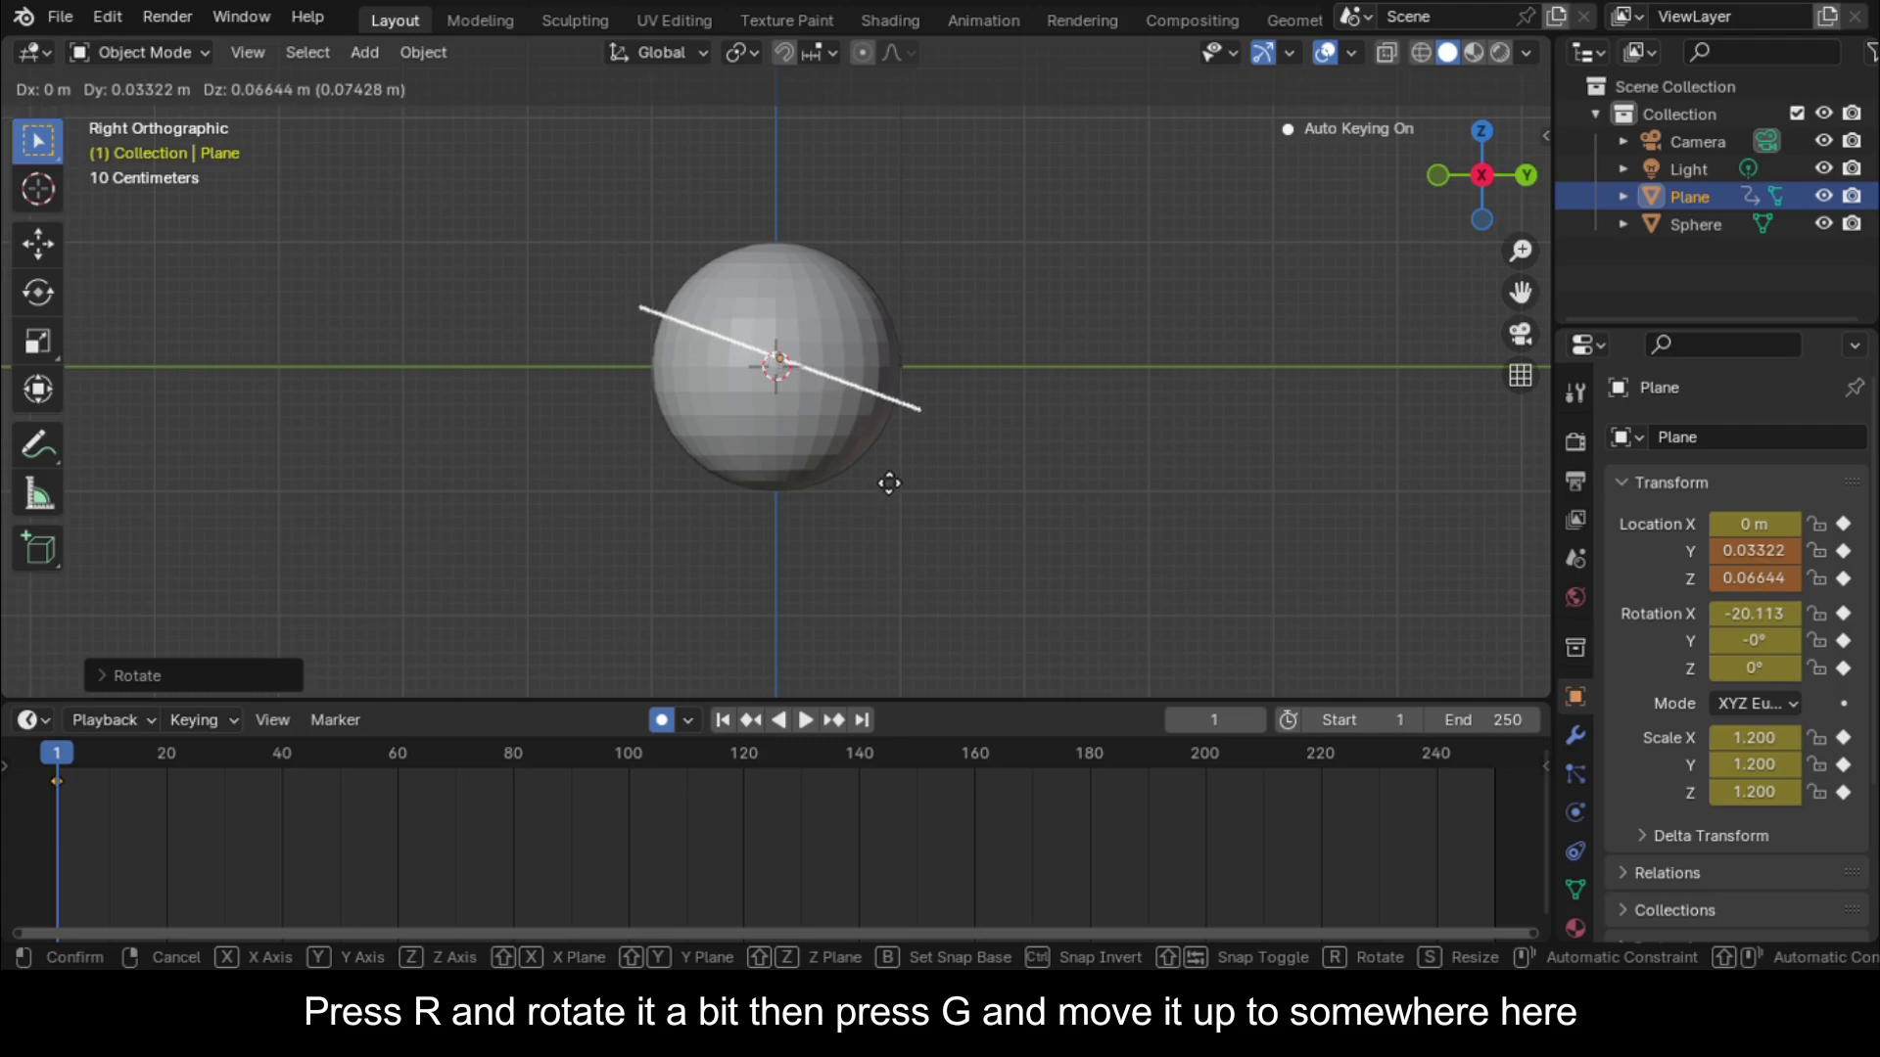
{"action": "left_click", "coordinate": [942, 390]}
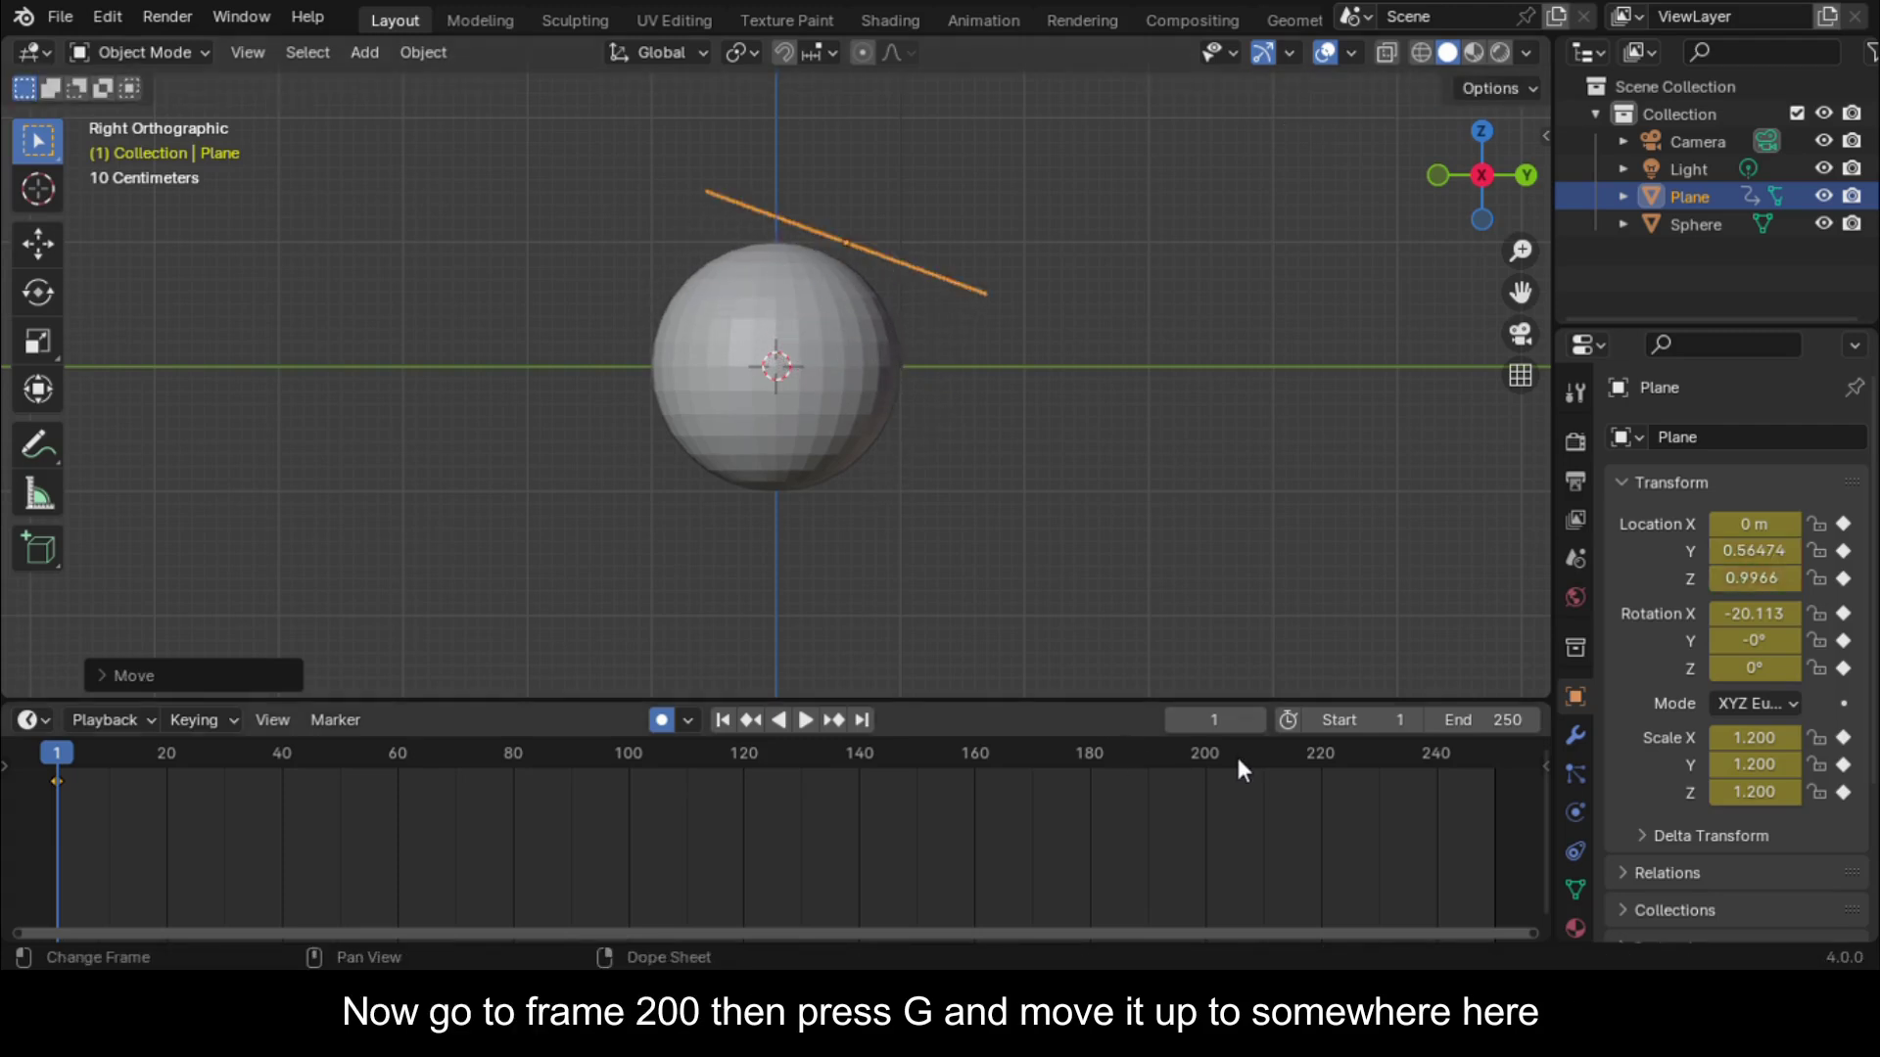
At frame 200 move the plane below the sphere, play the sweep, then select the sphere
{"action": "left_click", "coordinate": [1203, 753]}
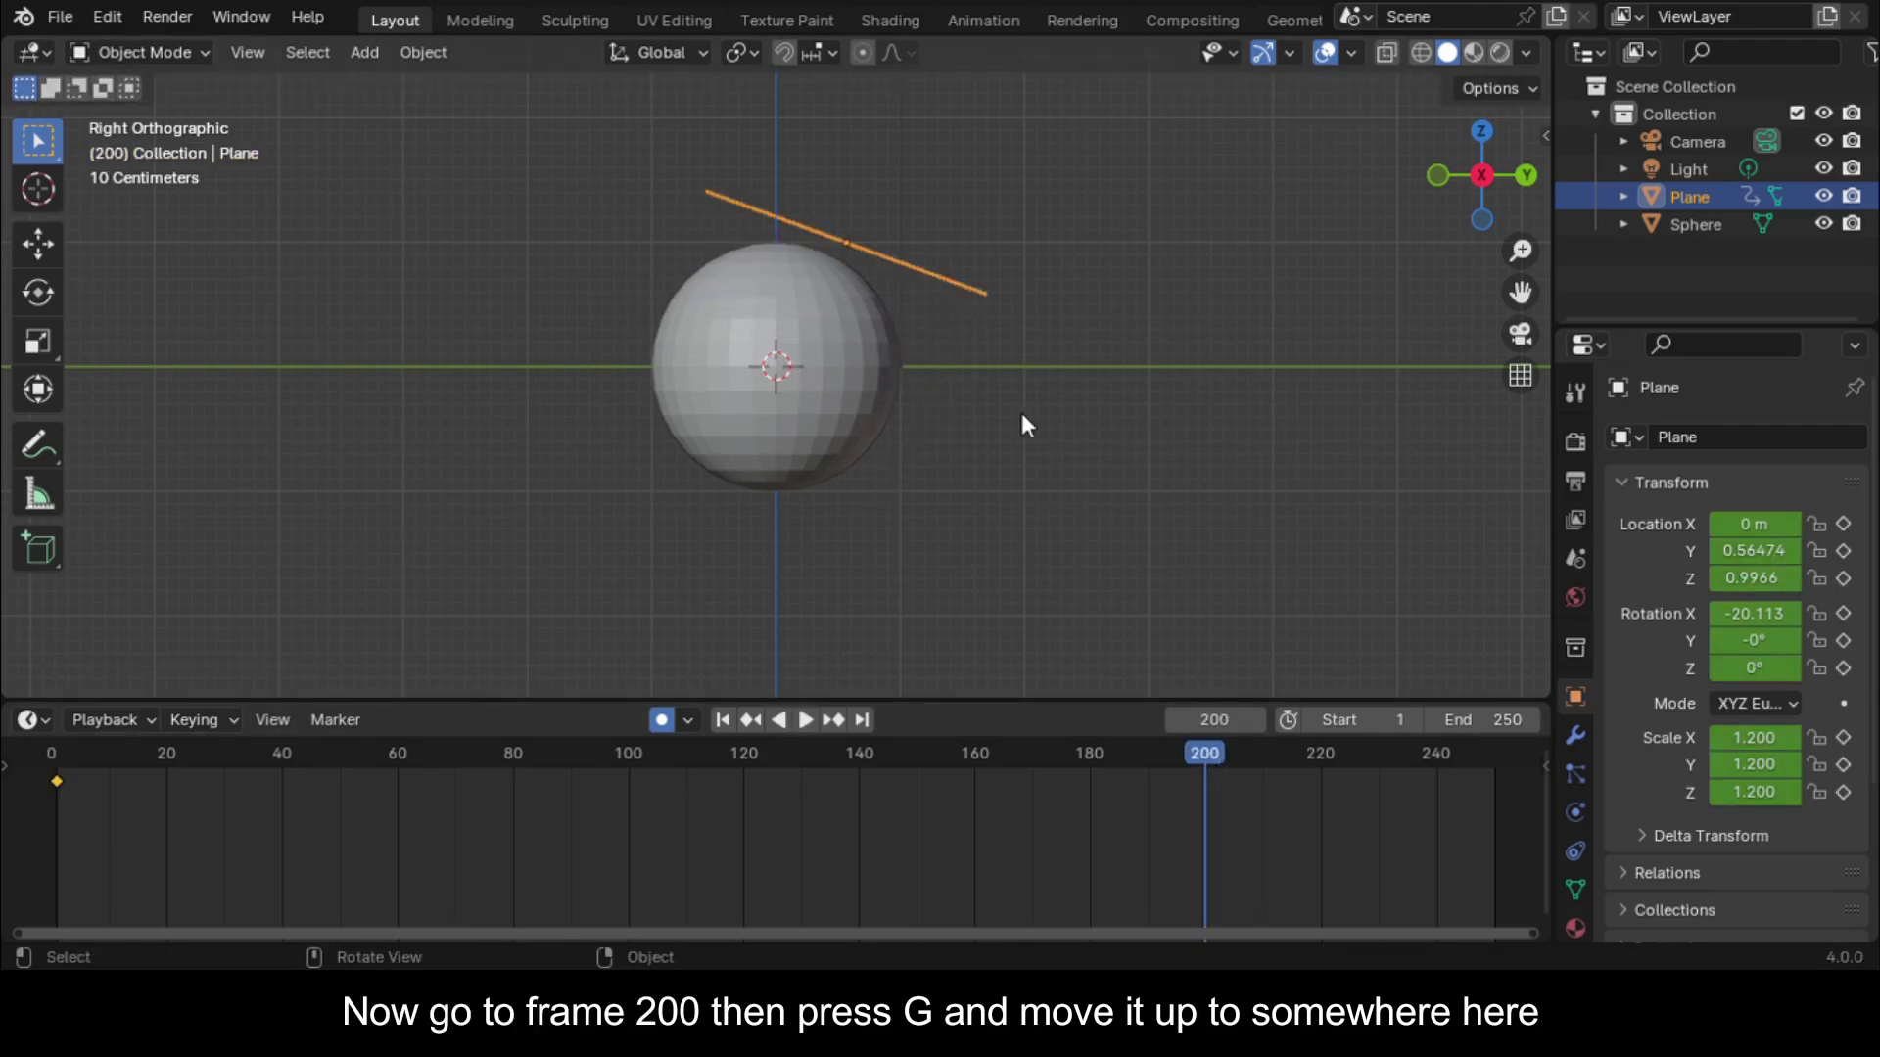
{"action": "key", "text": "g"}
{"action": "left_click", "coordinate": [886, 634]}
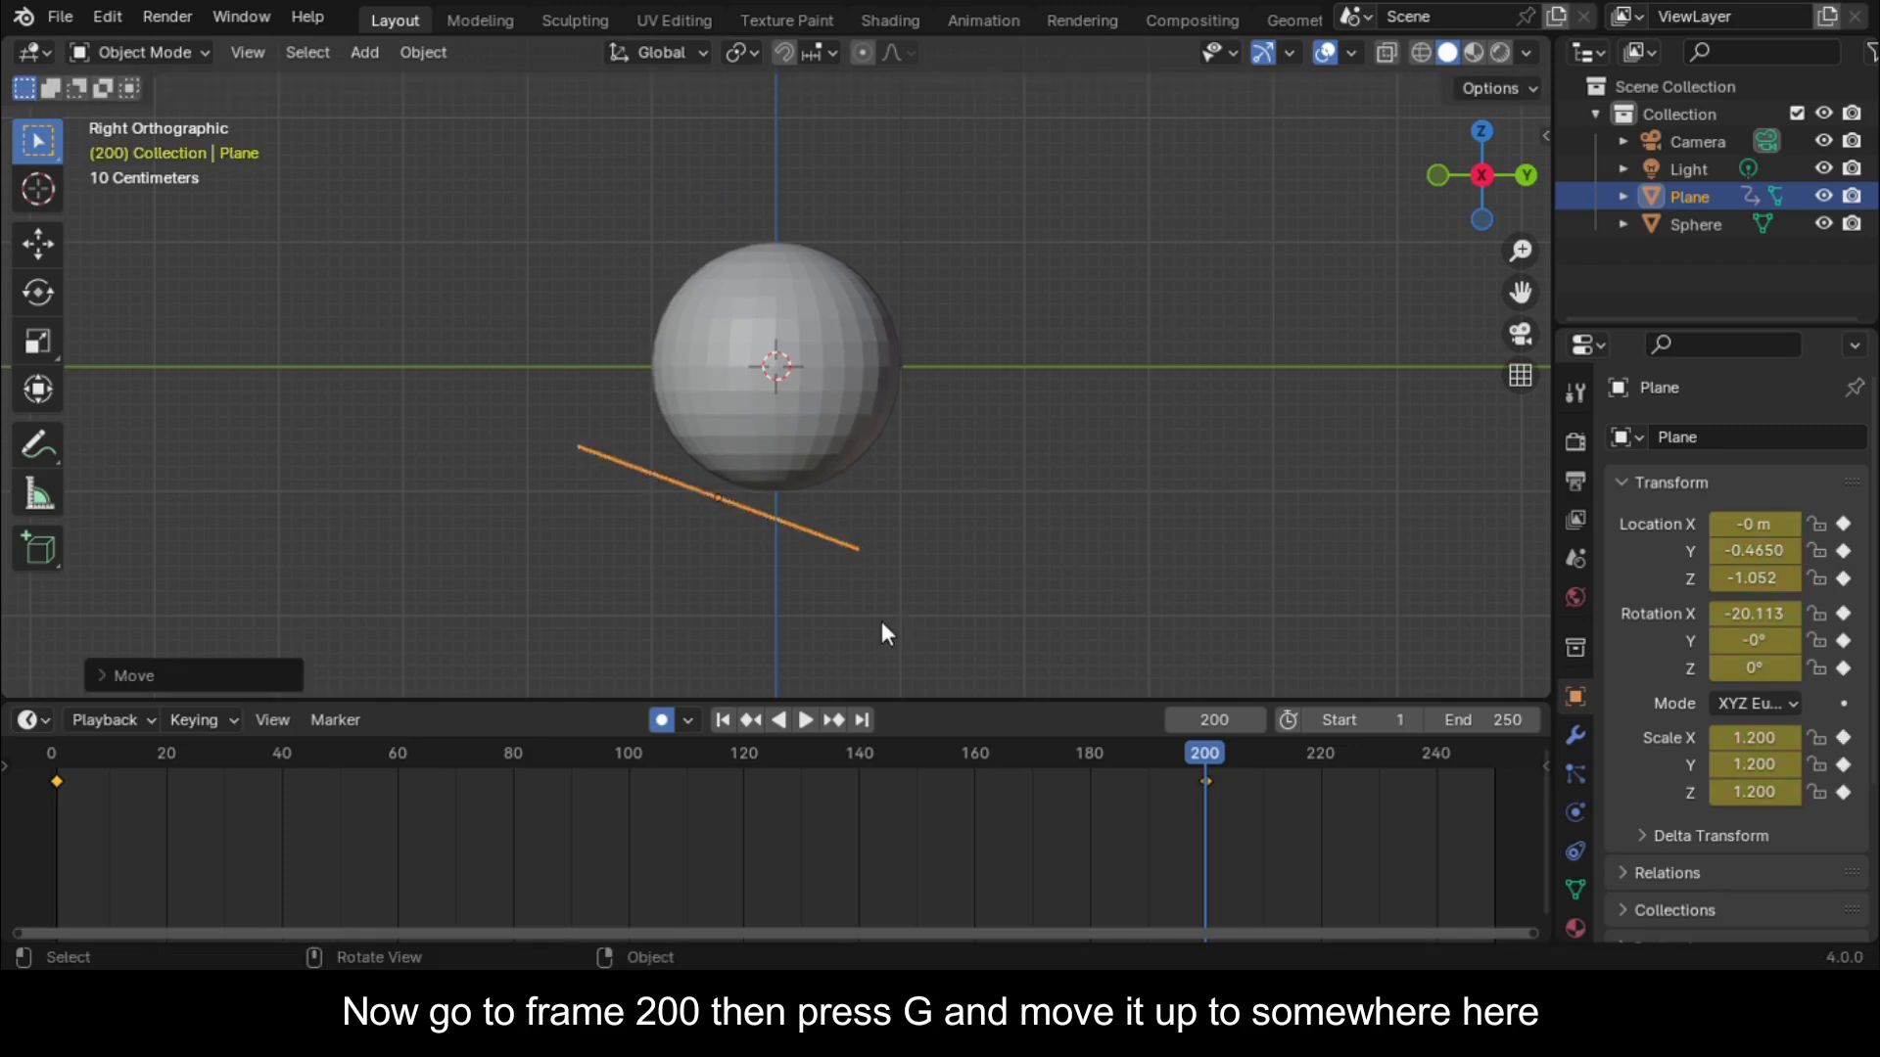
{"action": "left_click", "coordinate": [54, 757]}
{"action": "key", "text": "space"}
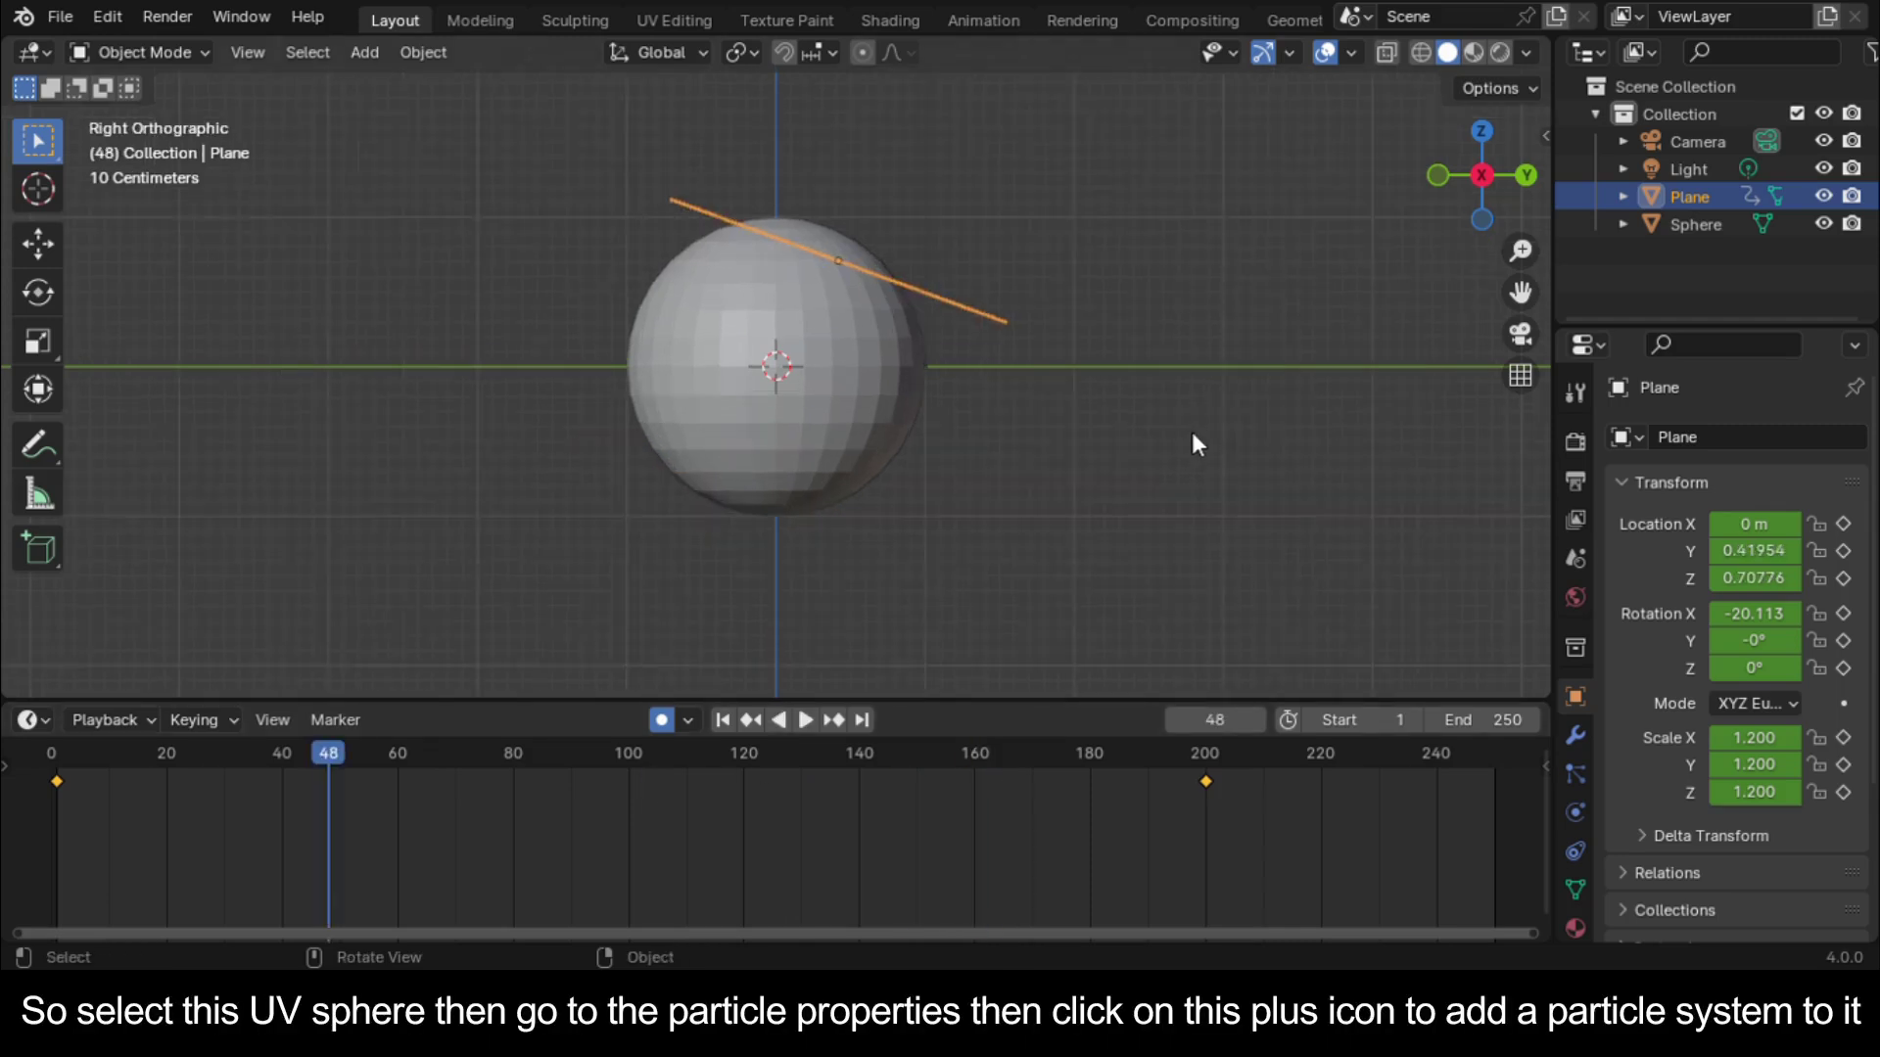
{"action": "middle_click_drag", "start_coordinate": [1191, 432], "coordinate": [793, 408]}
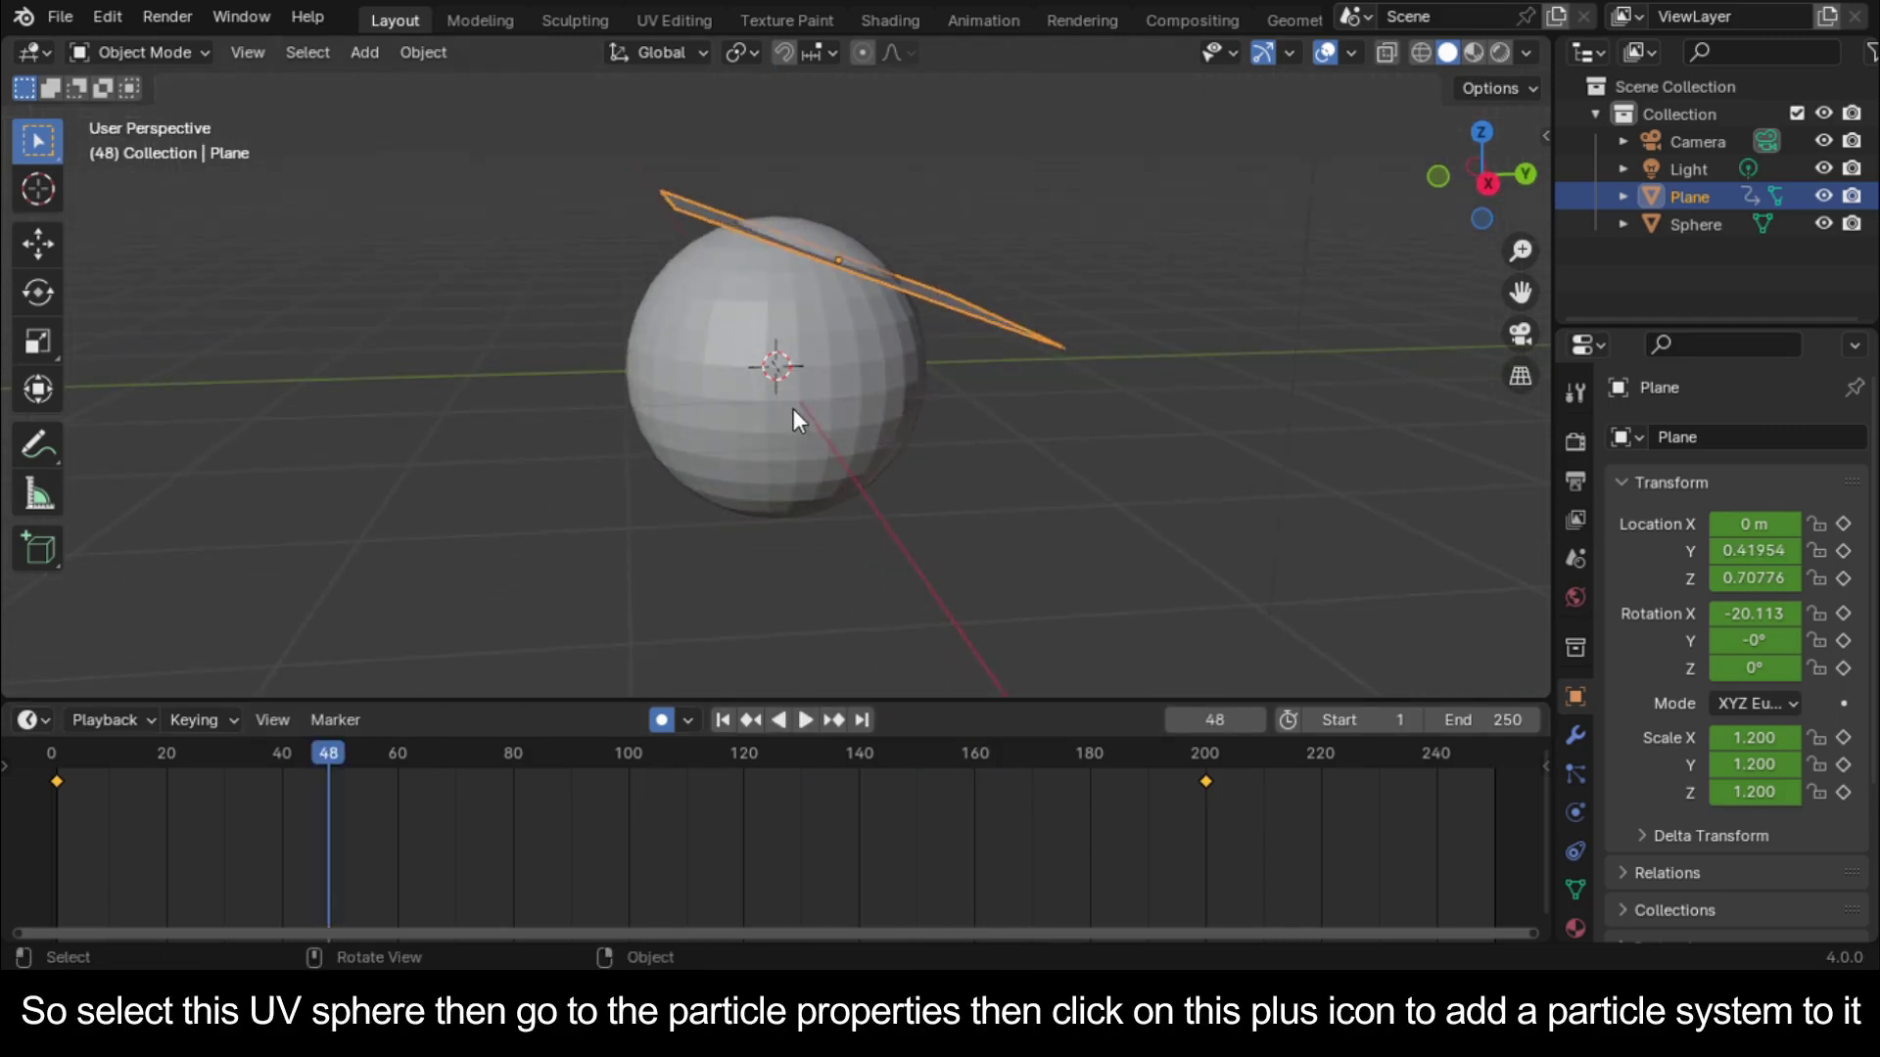
{"action": "left_click", "coordinate": [793, 408]}
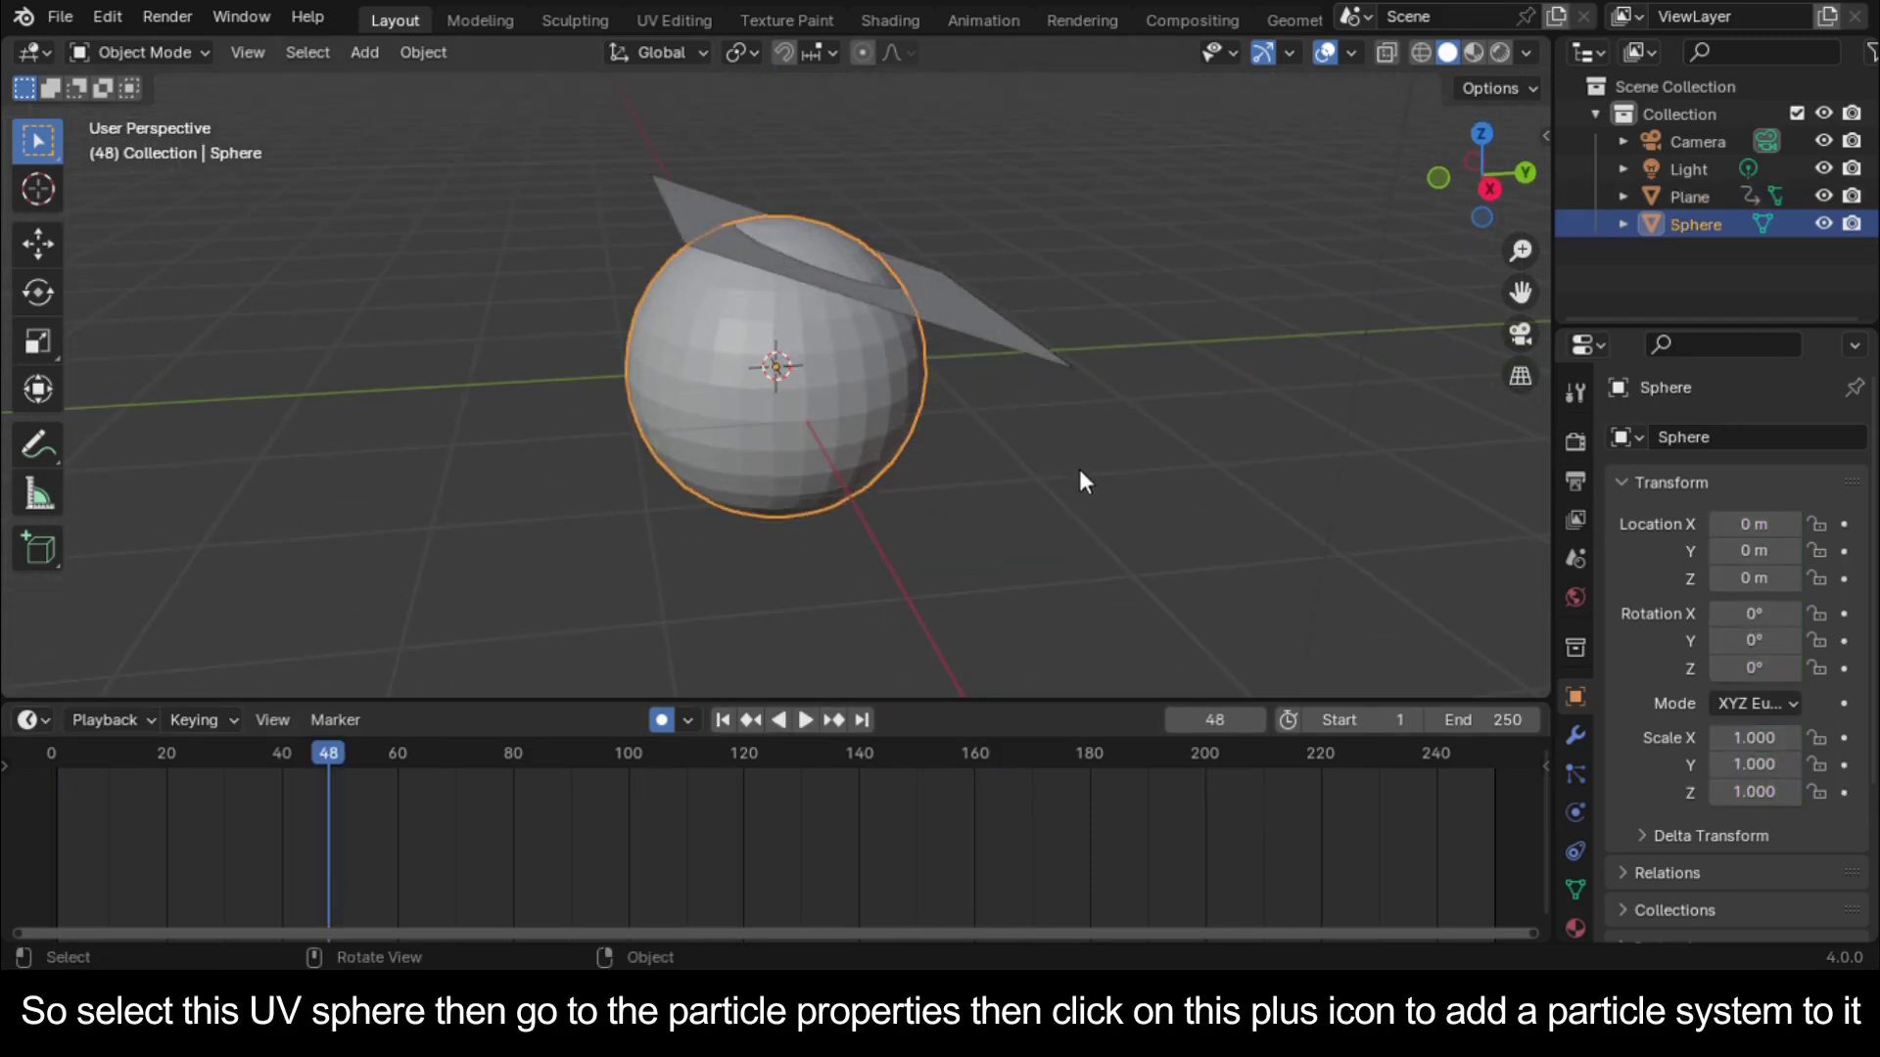
Give the sphere an emitter particle system (1000 particles, frames 1–200) and preview the emission
{"action": "left_click", "coordinate": [1574, 775]}
{"action": "left_click", "coordinate": [1857, 439]}
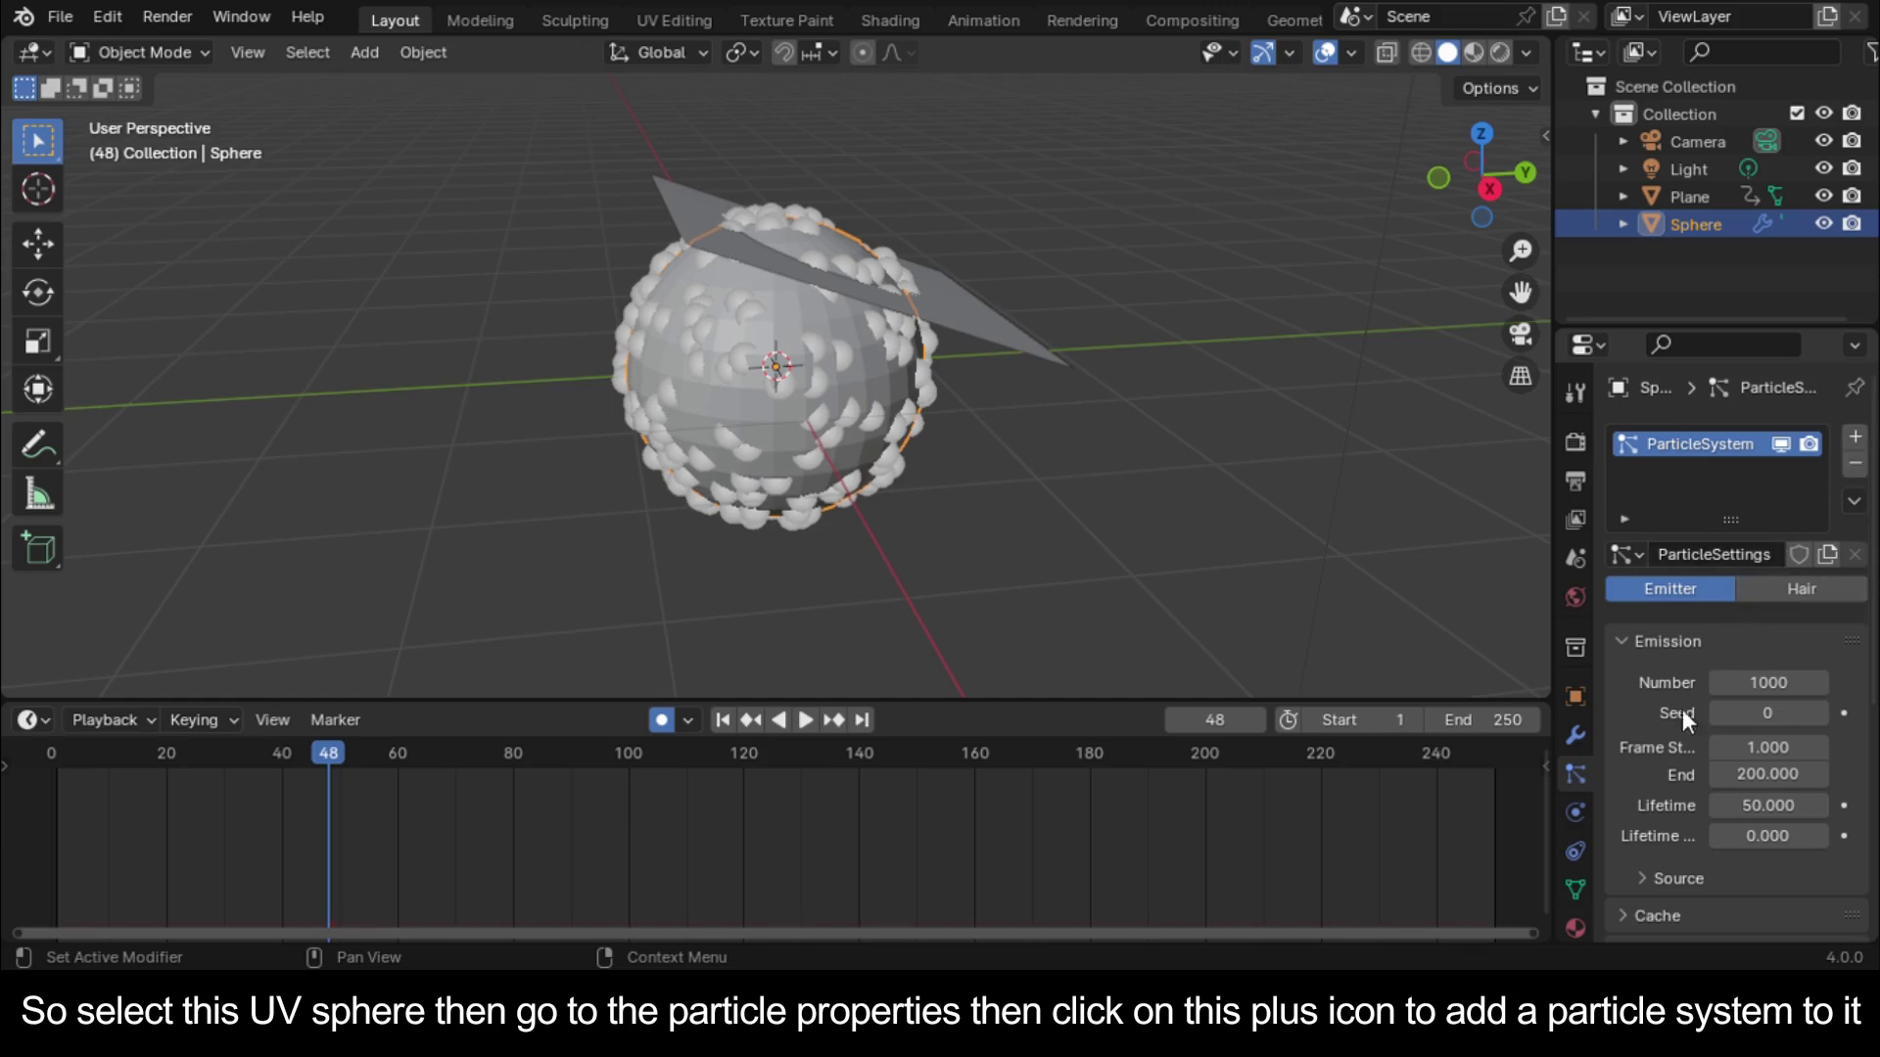
{"action": "key", "text": "space"}
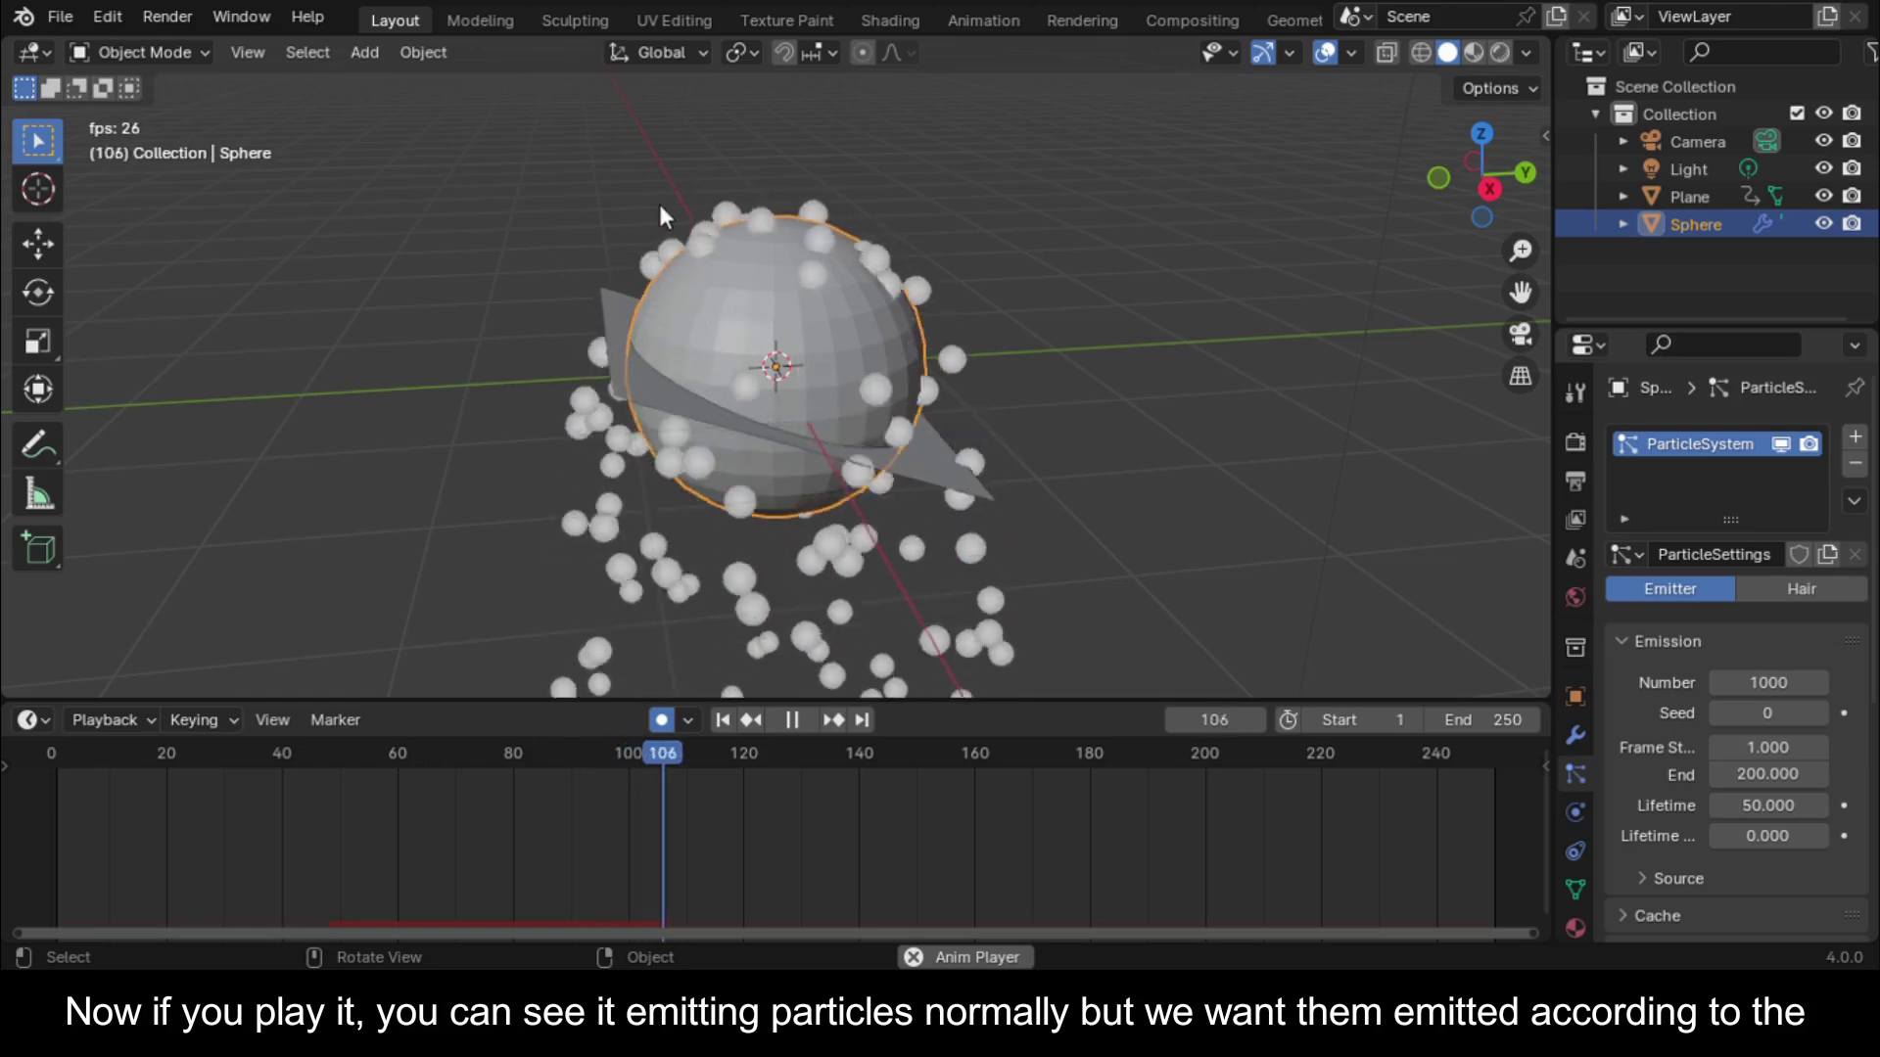
{"action": "key", "text": "space"}
{"action": "left_click_drag", "start_coordinate": [715, 756], "coordinate": [188, 833]}
{"action": "key", "text": "Tab"}
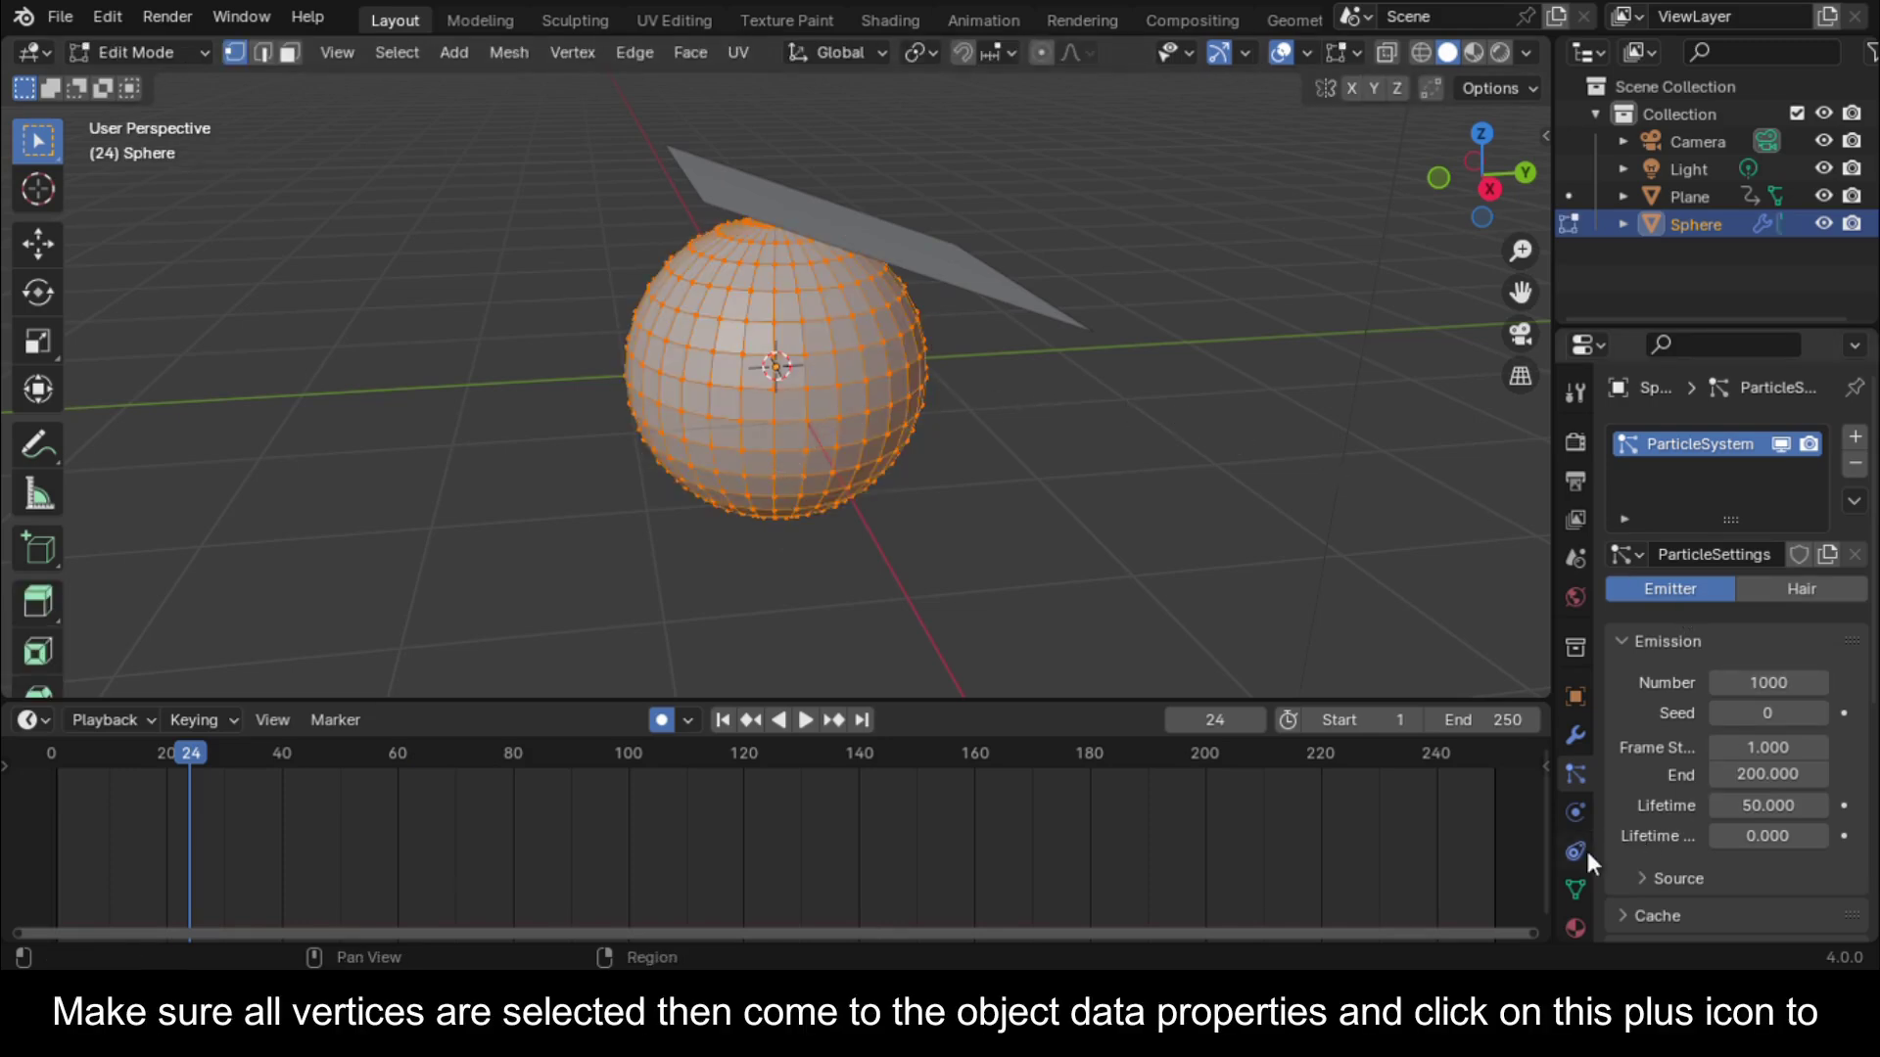
Create a vertex group named Group with all the sphere's vertices assigned, then return to Object Mode
{"action": "left_click", "coordinate": [1576, 888]}
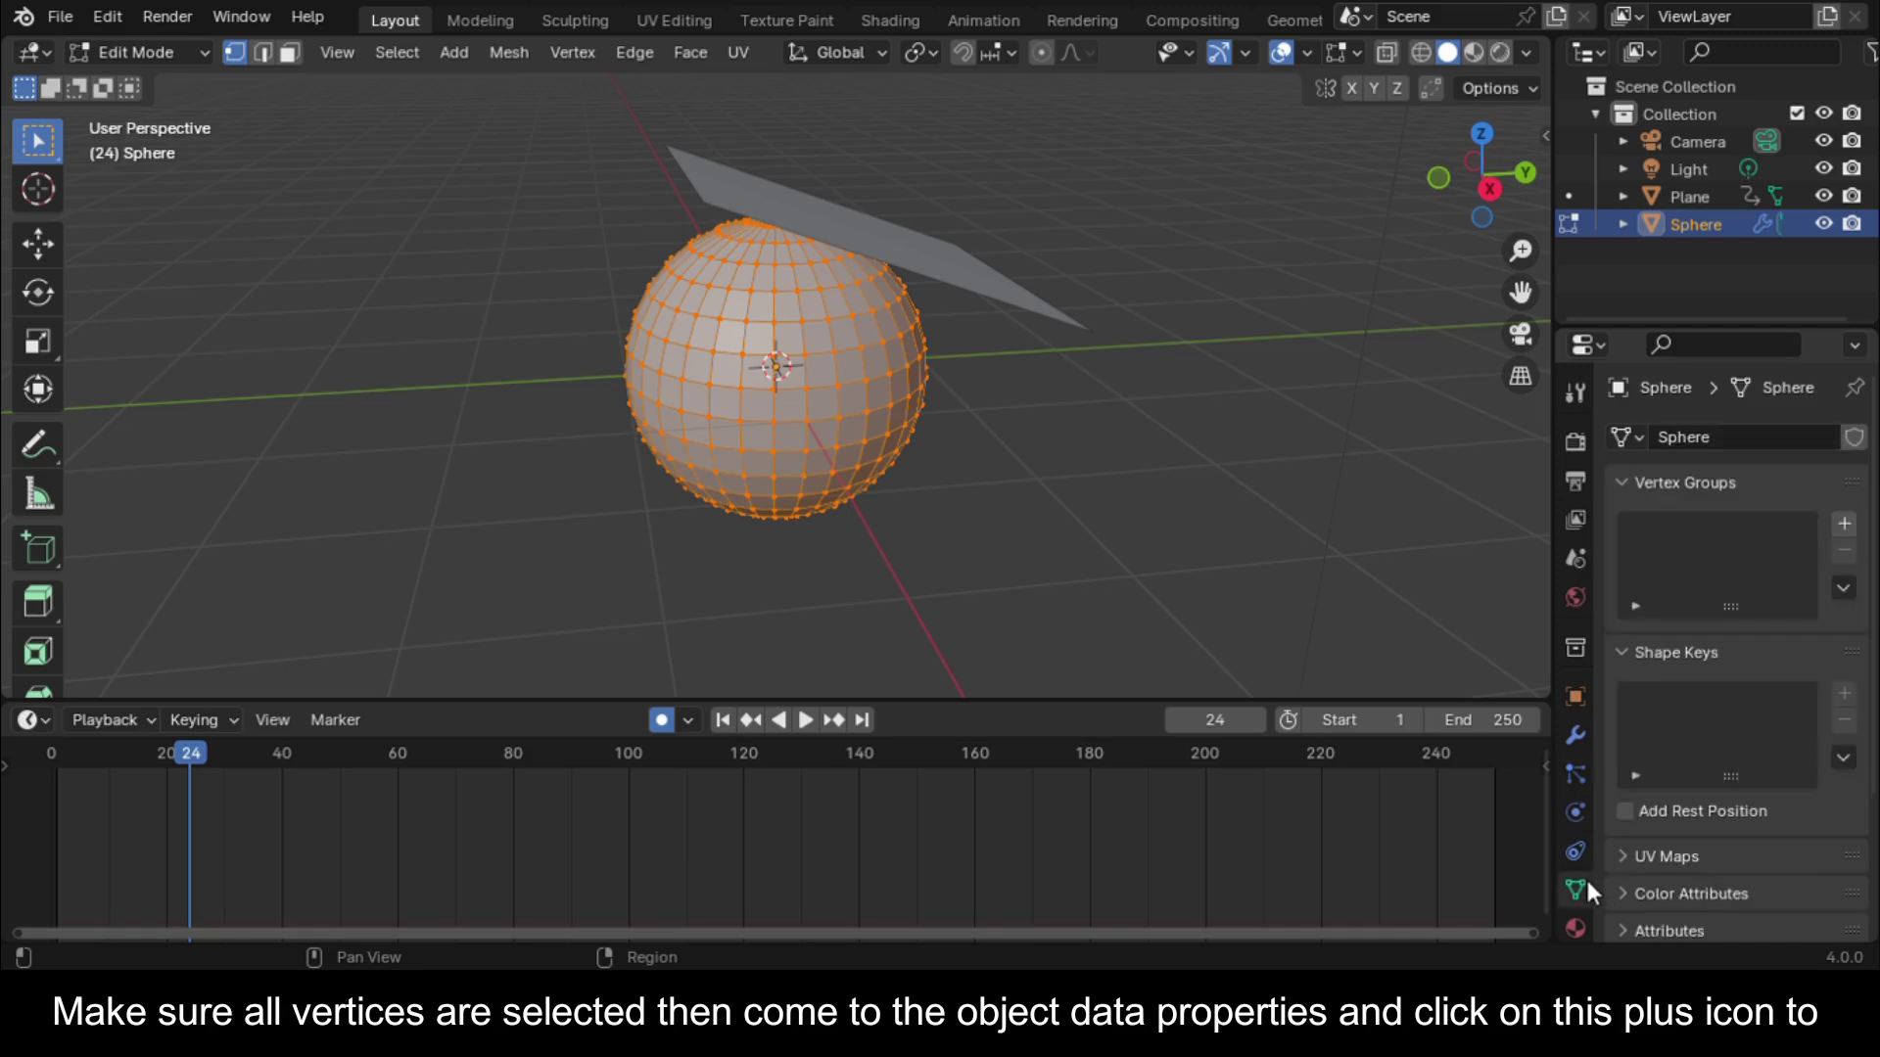
{"action": "left_click", "coordinate": [1845, 525]}
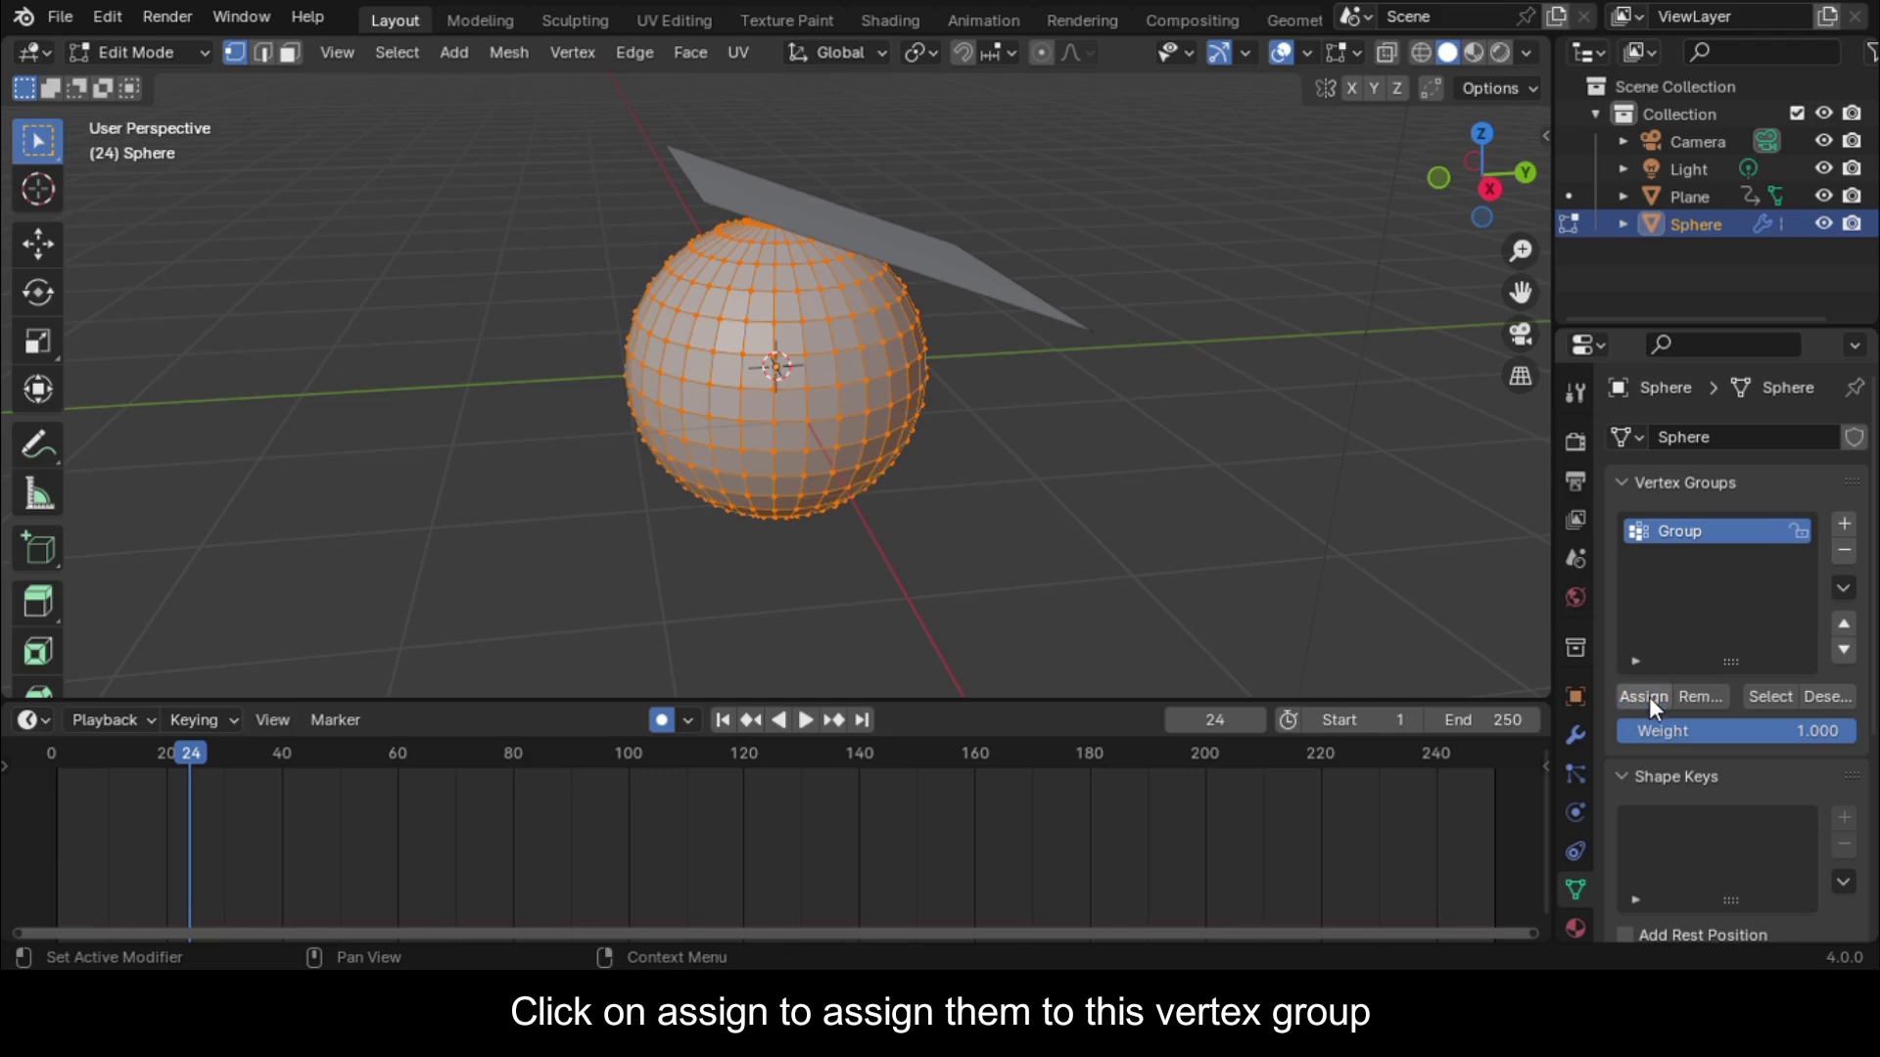
{"action": "left_click", "coordinate": [1649, 696]}
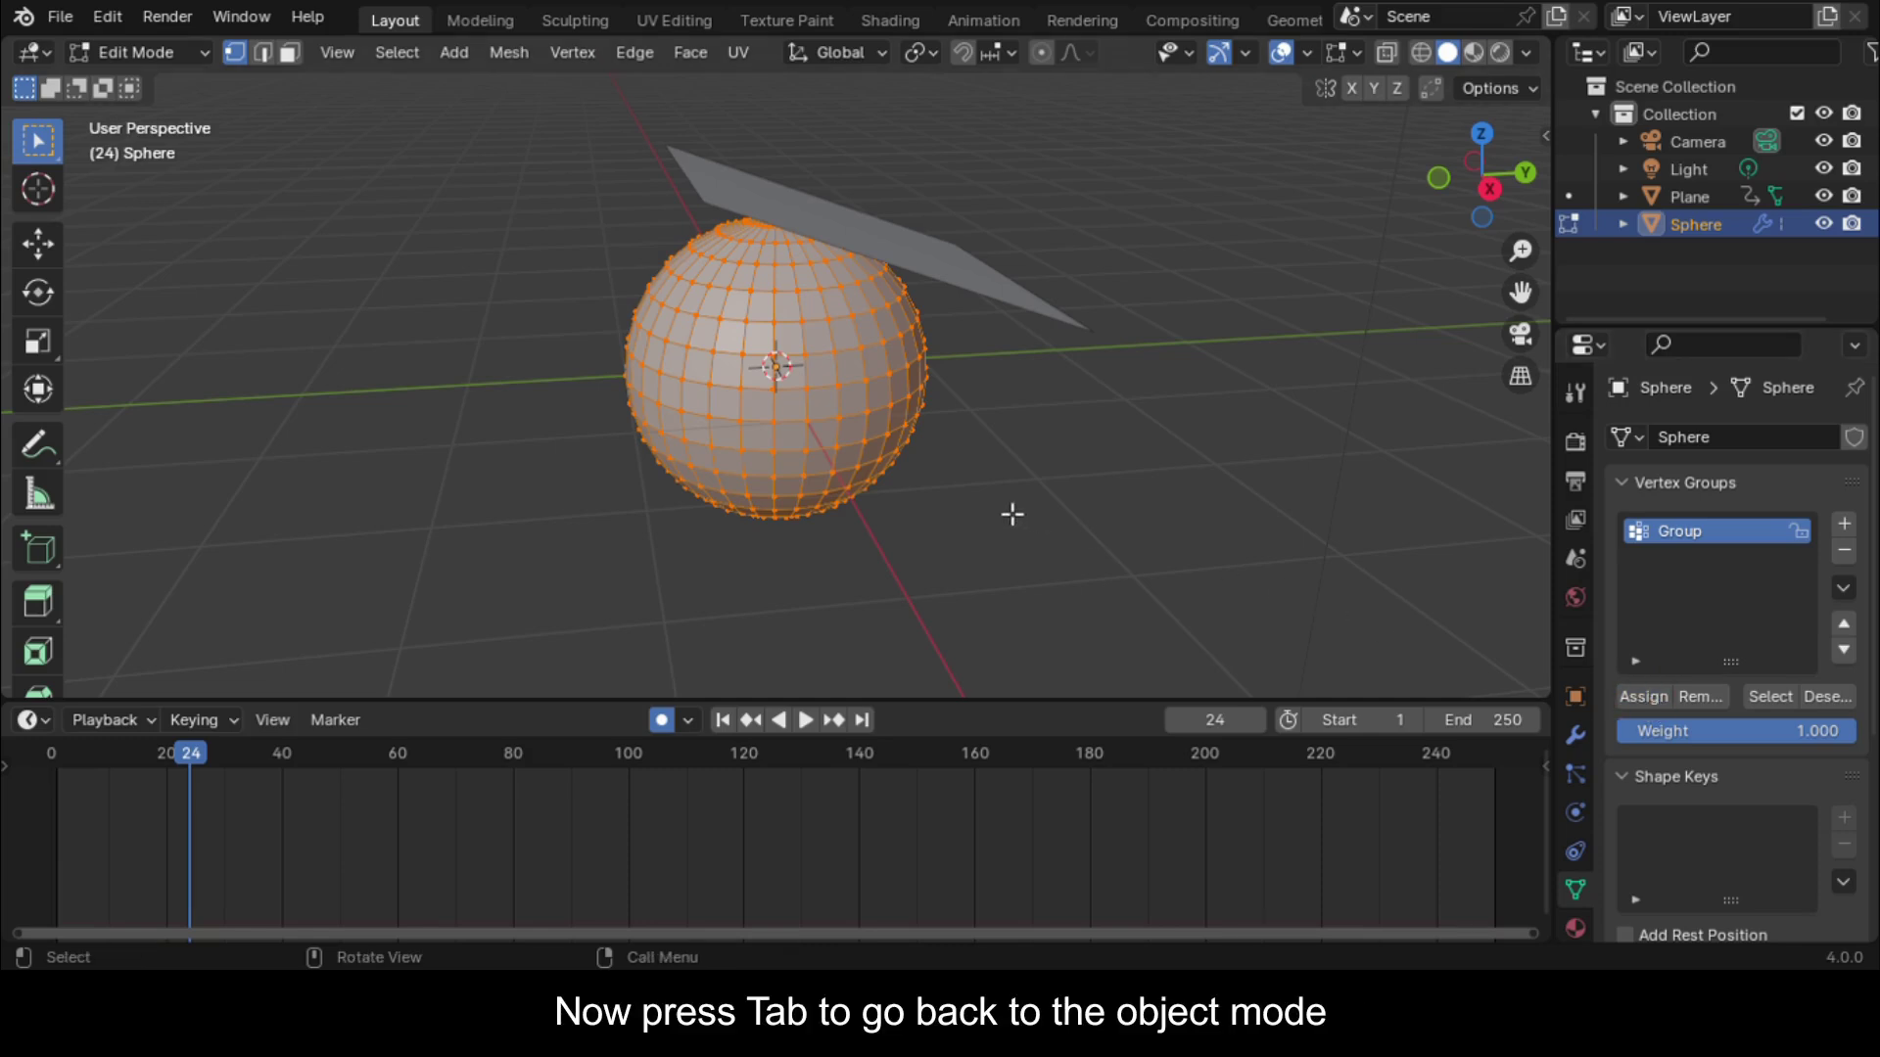
{"action": "key", "text": "Tab"}
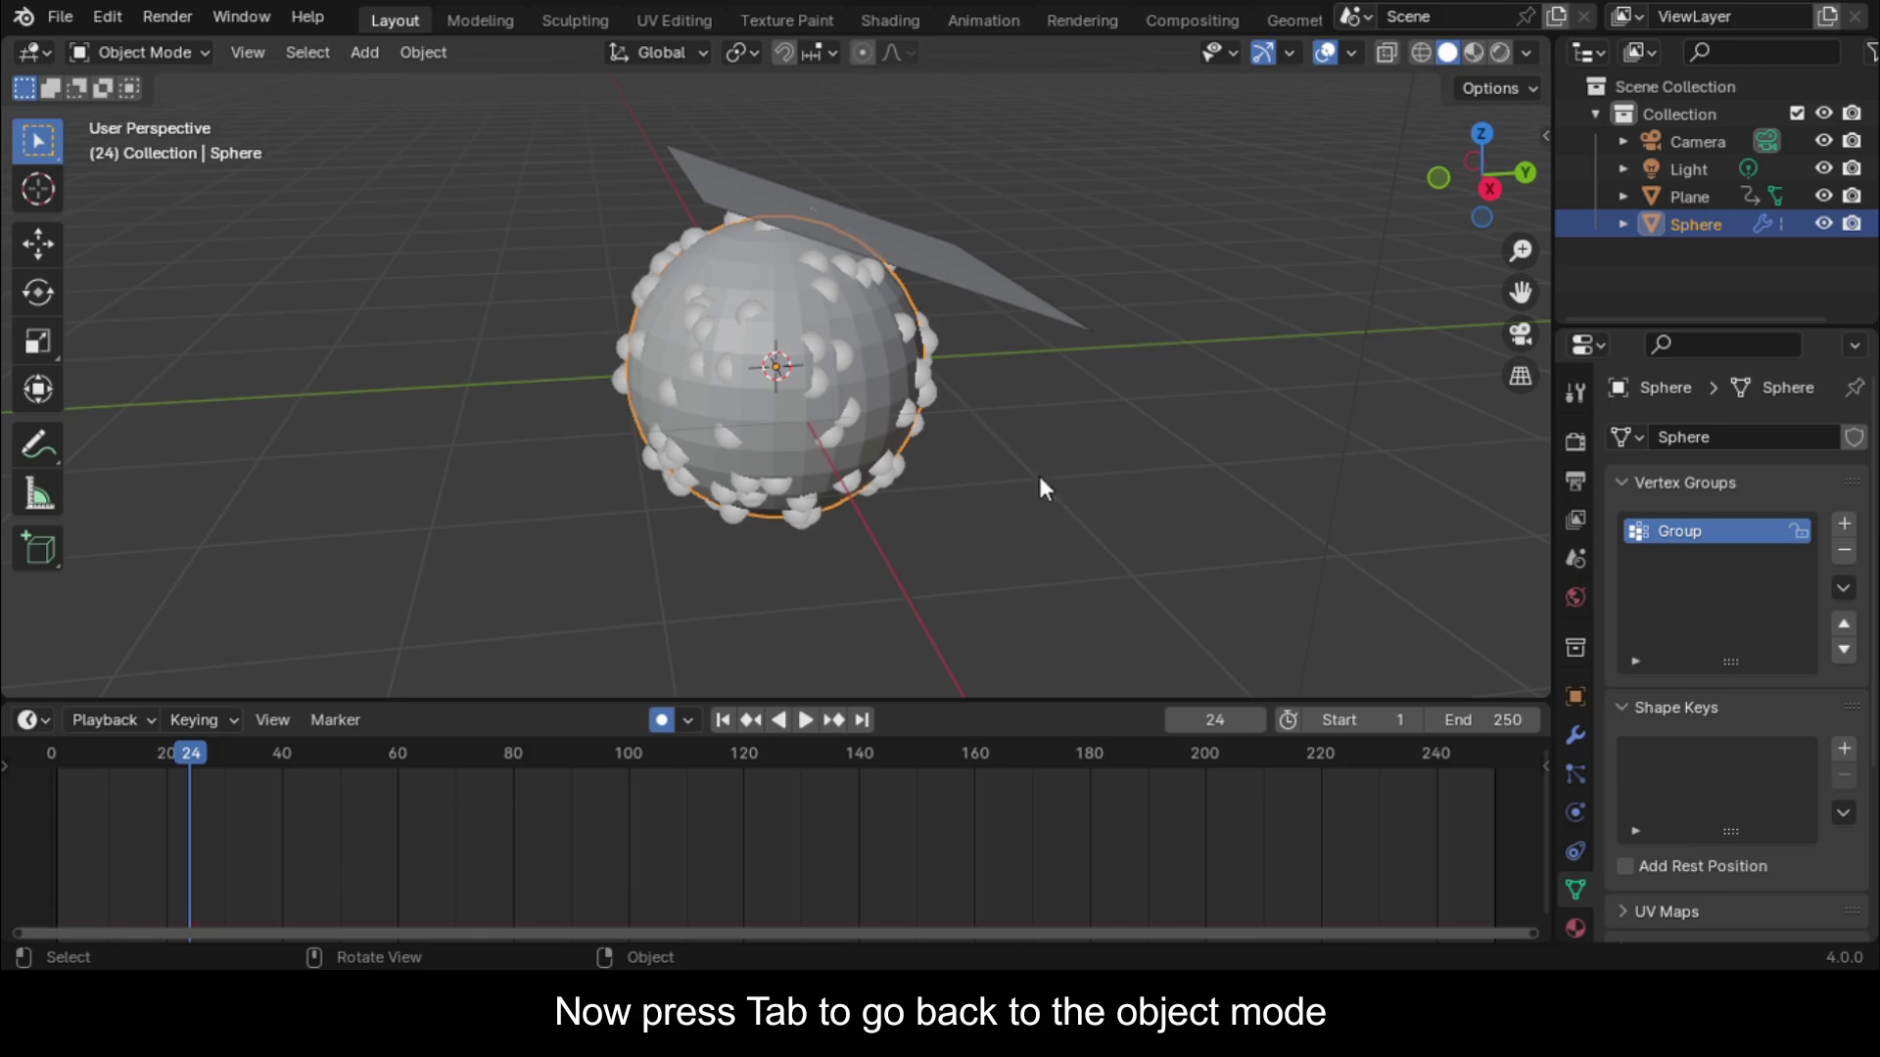
Set Group as the particle system's Density vertex group
{"action": "left_click", "coordinate": [1573, 774]}
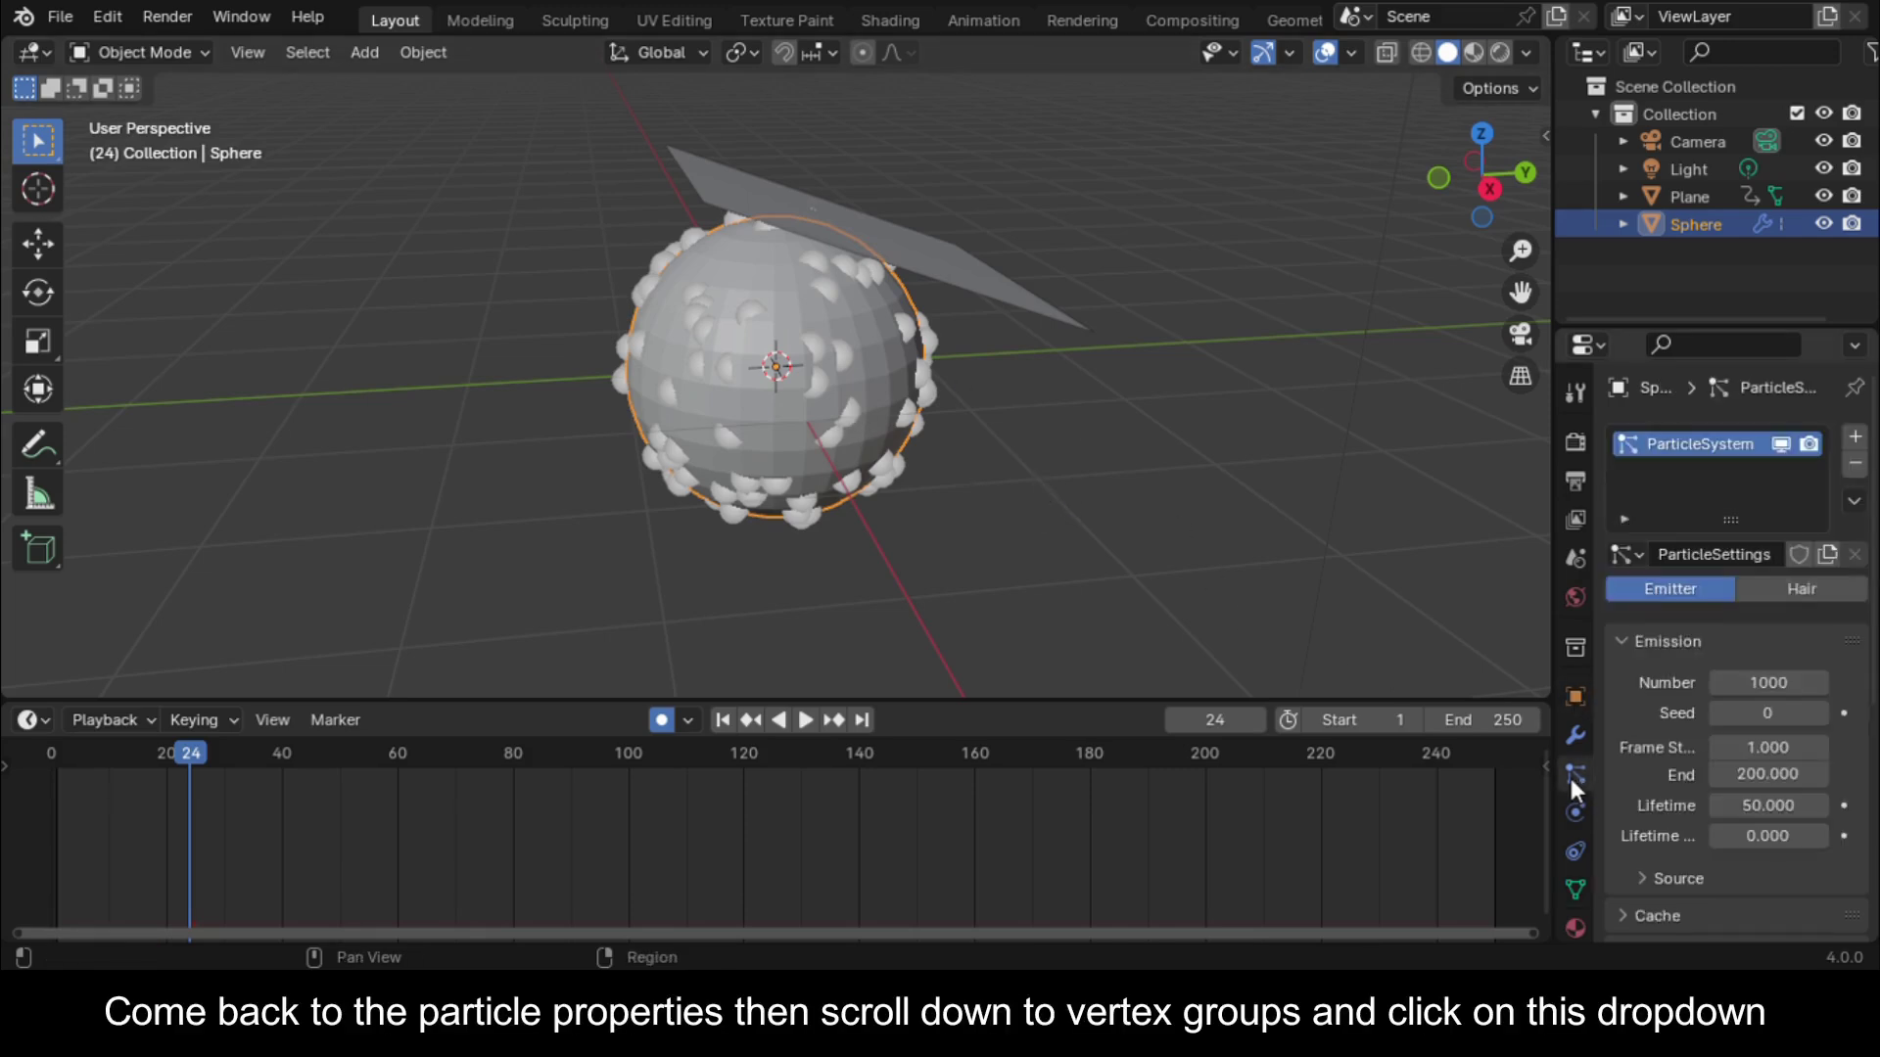
{"action": "scroll", "coordinate": [1719, 803], "scroll_direction": "down", "scroll_amount": 6}
{"action": "scroll", "coordinate": [1719, 802], "scroll_direction": "down", "scroll_amount": 5}
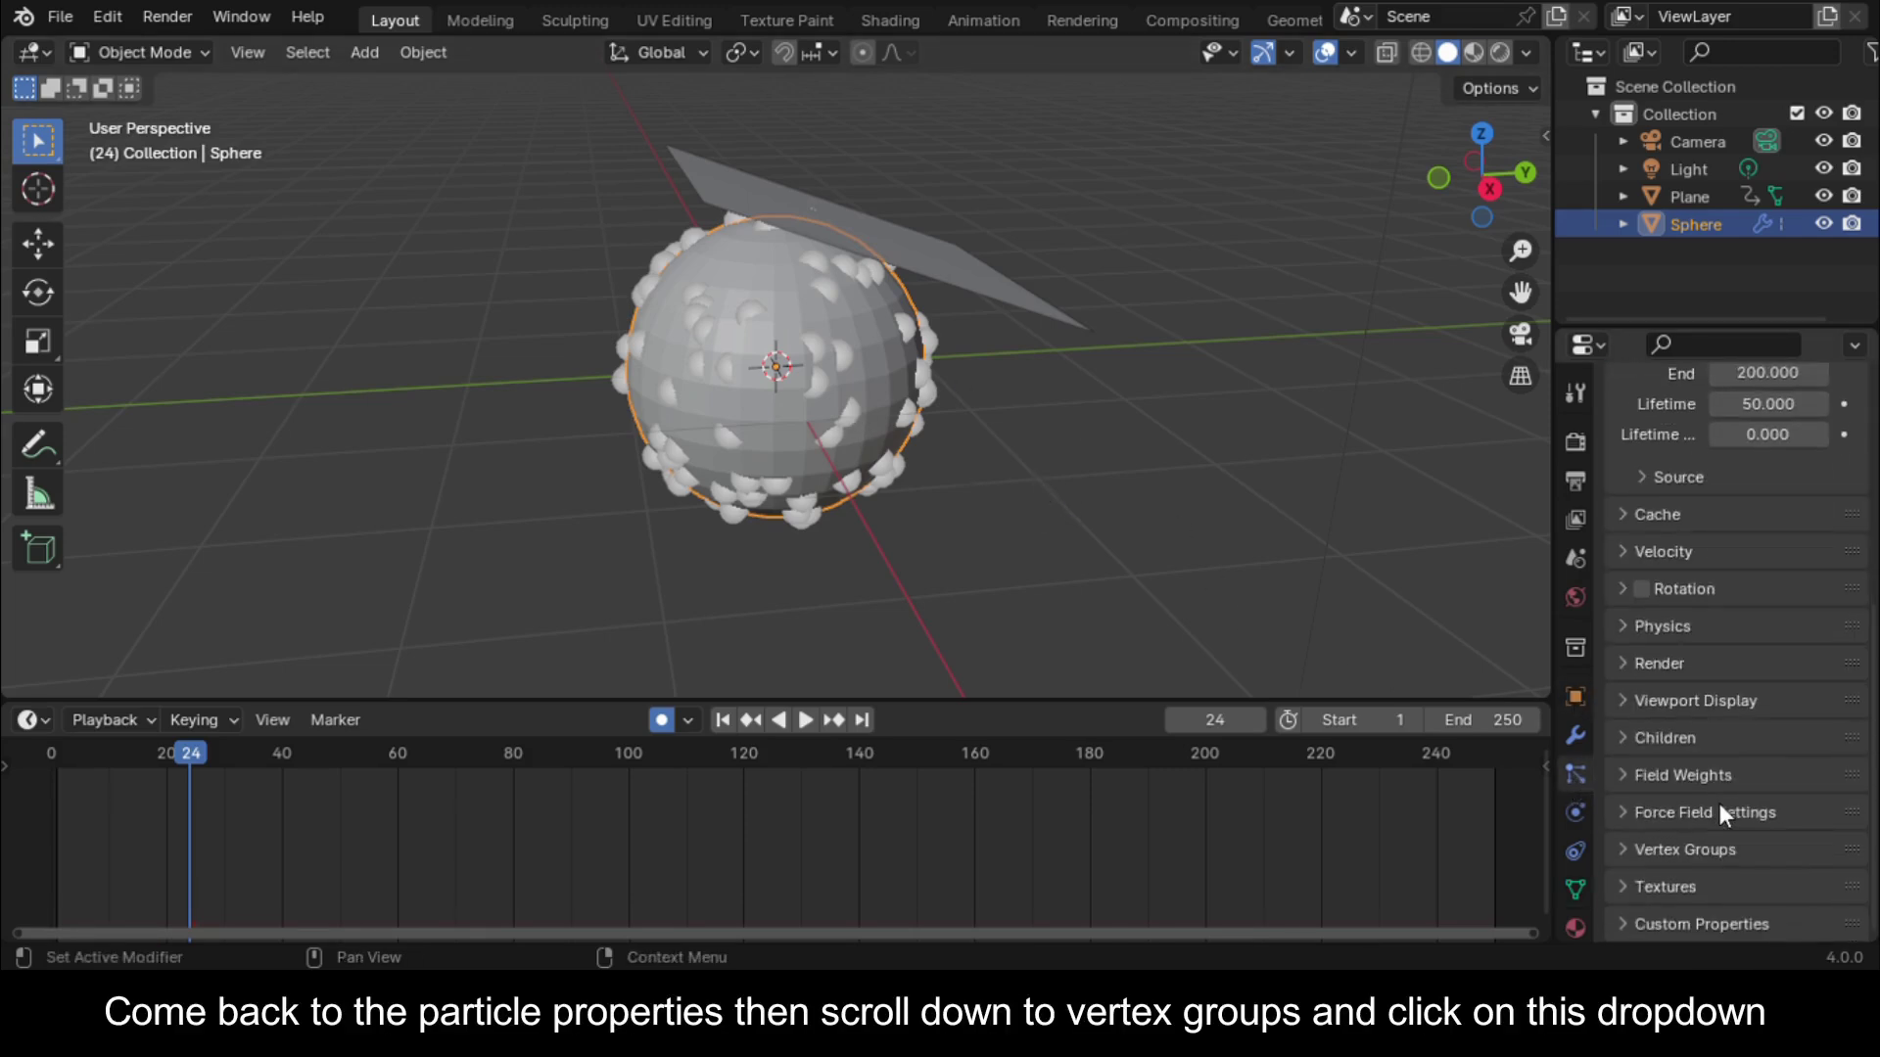
{"action": "left_click", "coordinate": [1622, 851]}
{"action": "scroll", "coordinate": [1733, 846], "scroll_direction": "down", "scroll_amount": 4}
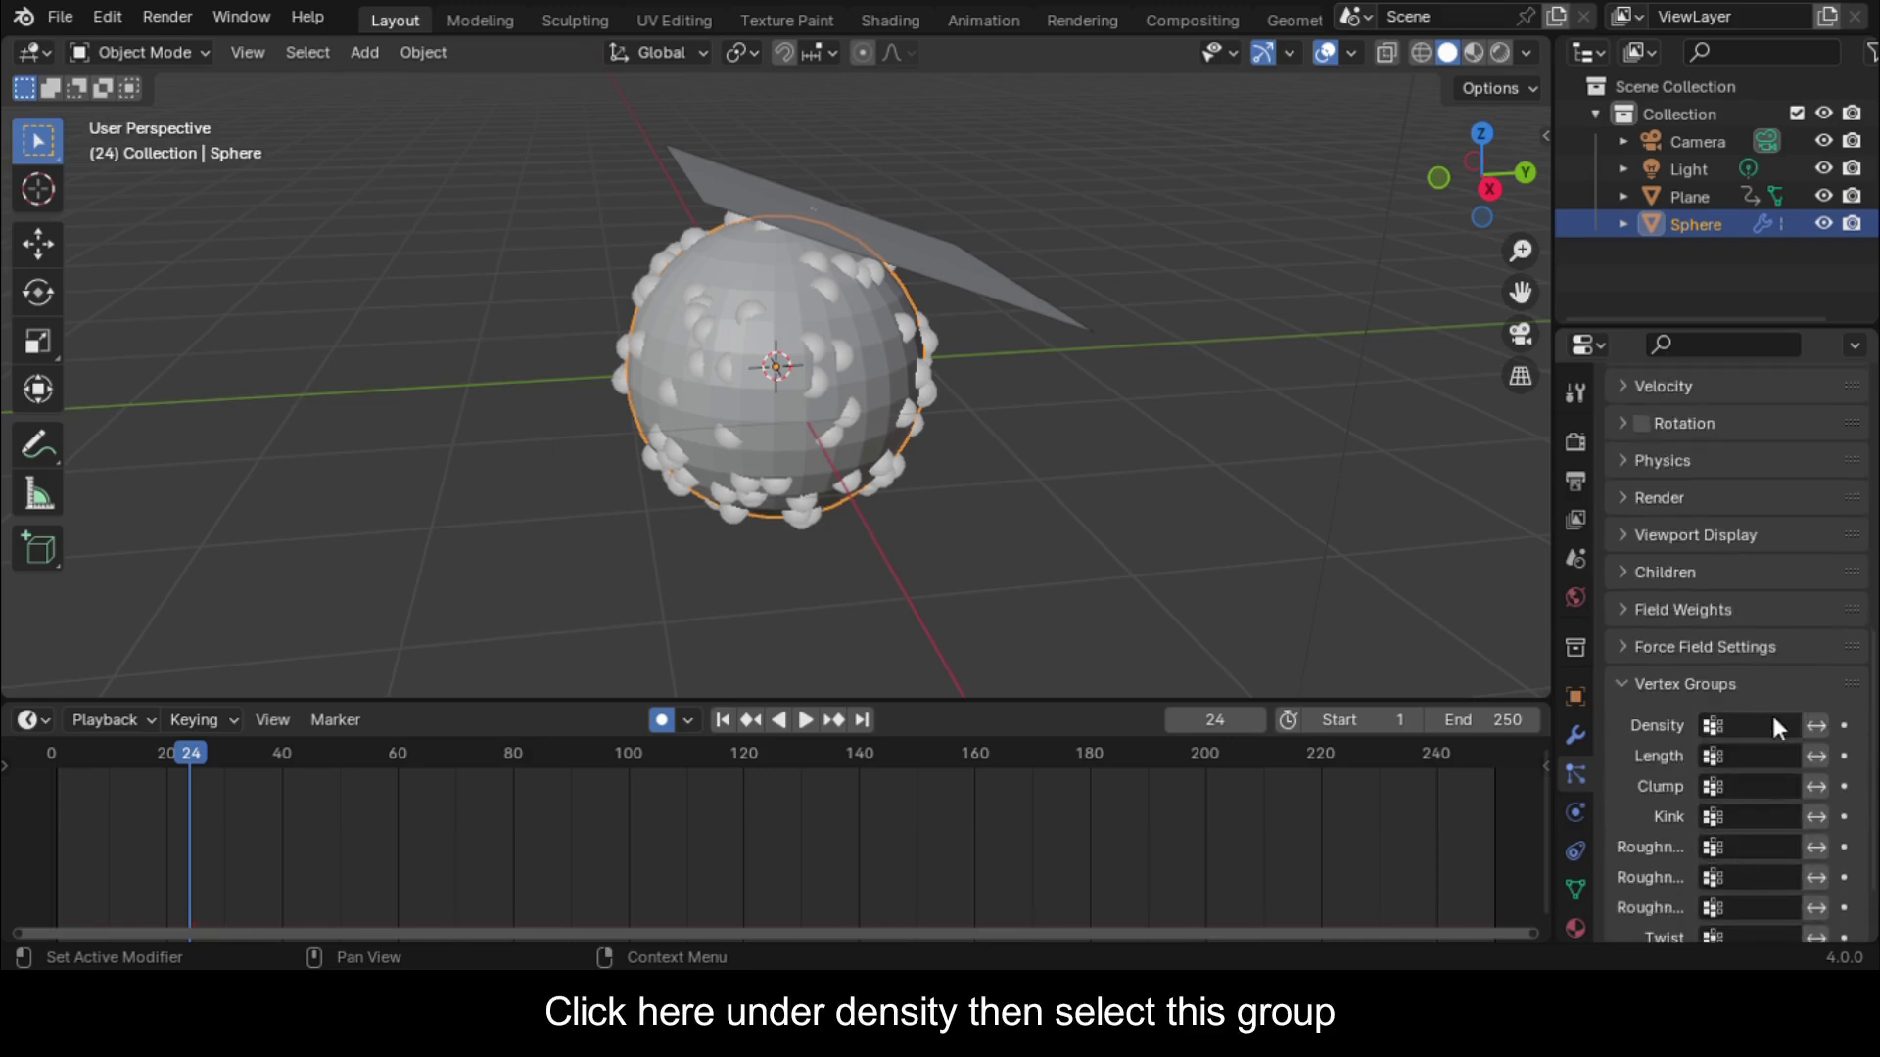
{"action": "left_click", "coordinate": [1774, 726]}
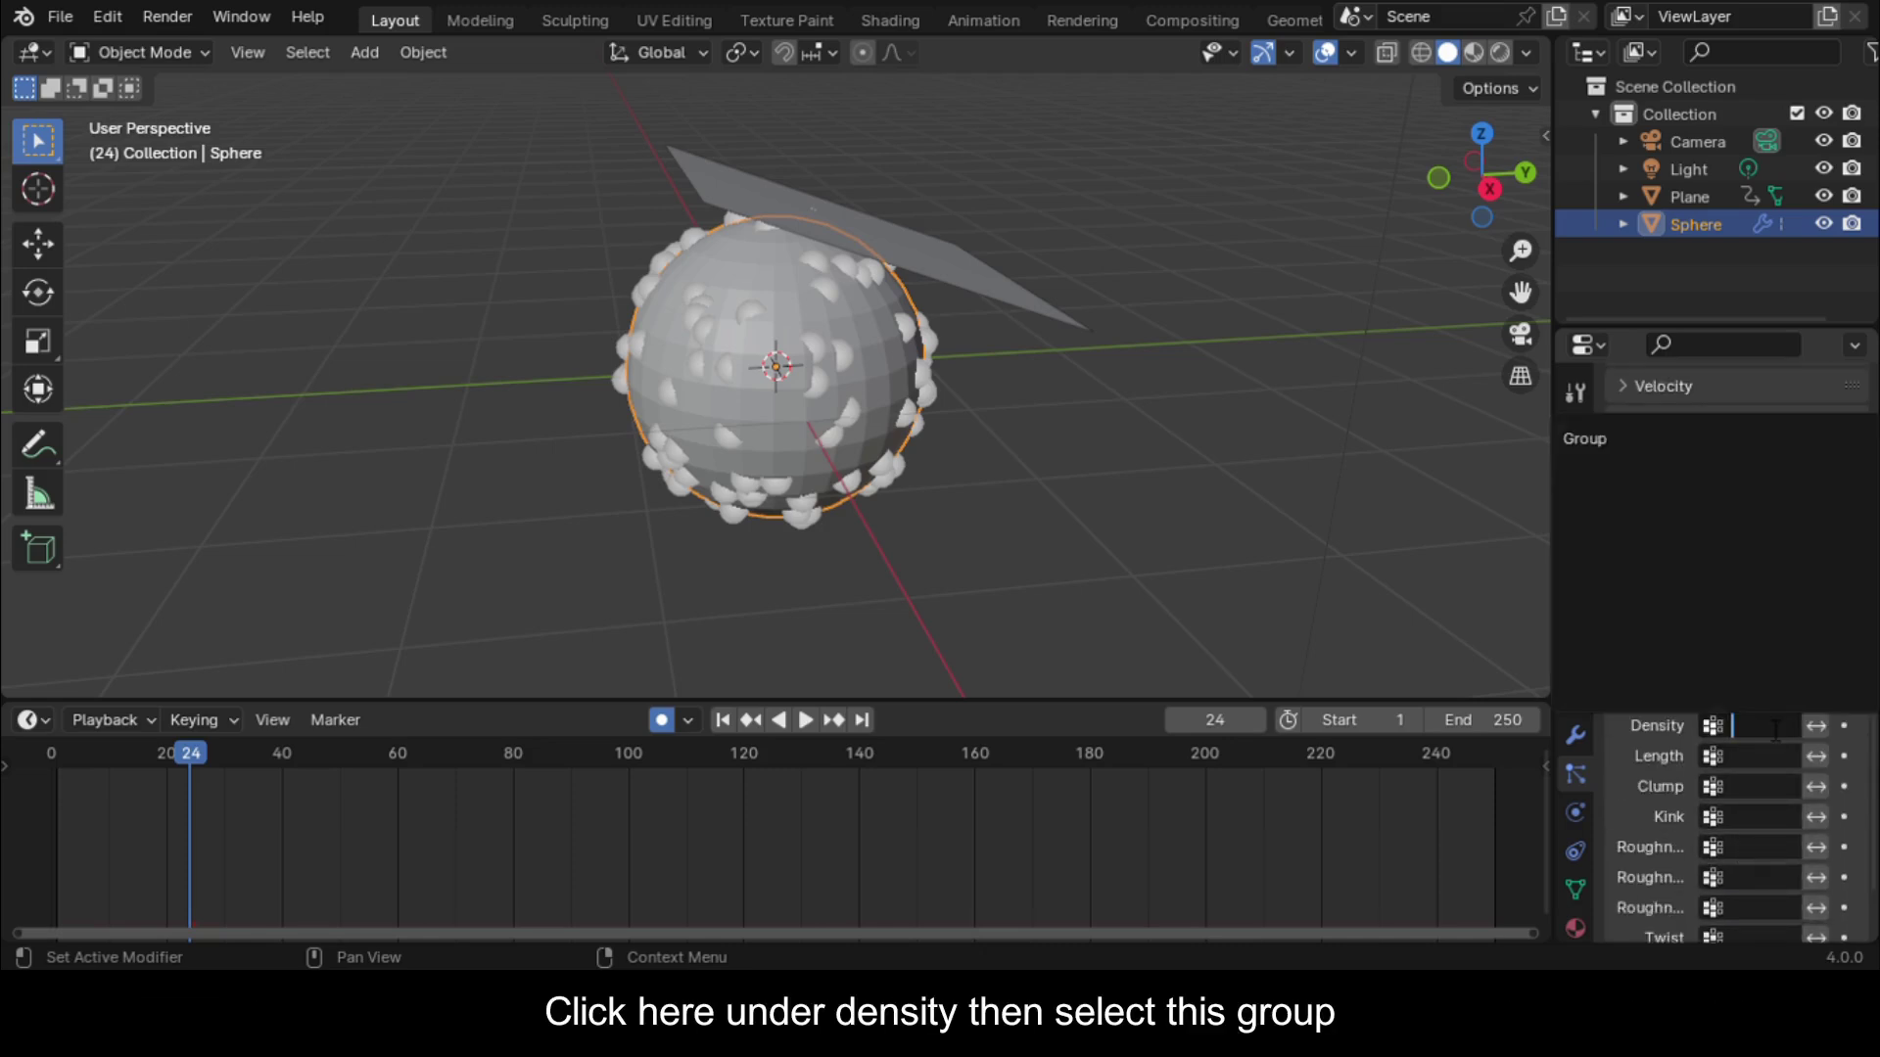
{"action": "left_click", "coordinate": [1694, 449]}
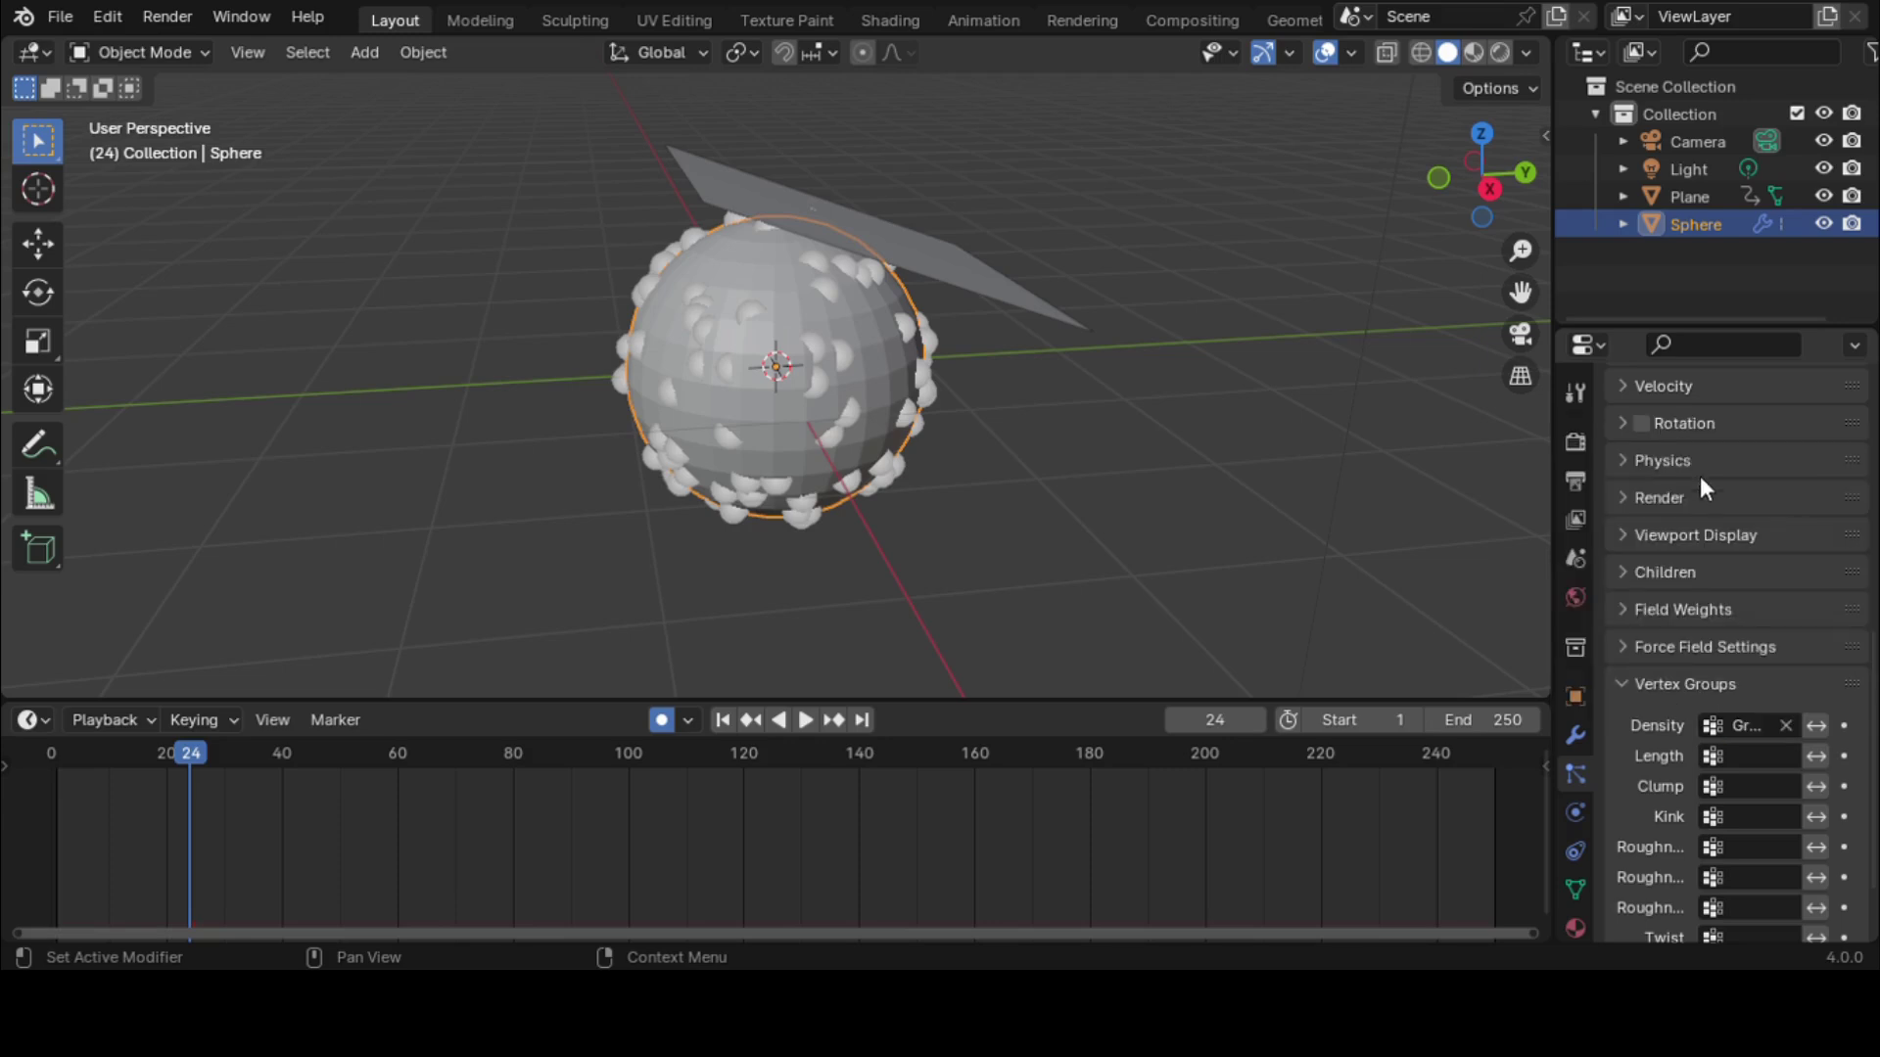
Add a Vertex Weight Proximity modifier to the sphere
{"action": "left_click", "coordinate": [1577, 732]}
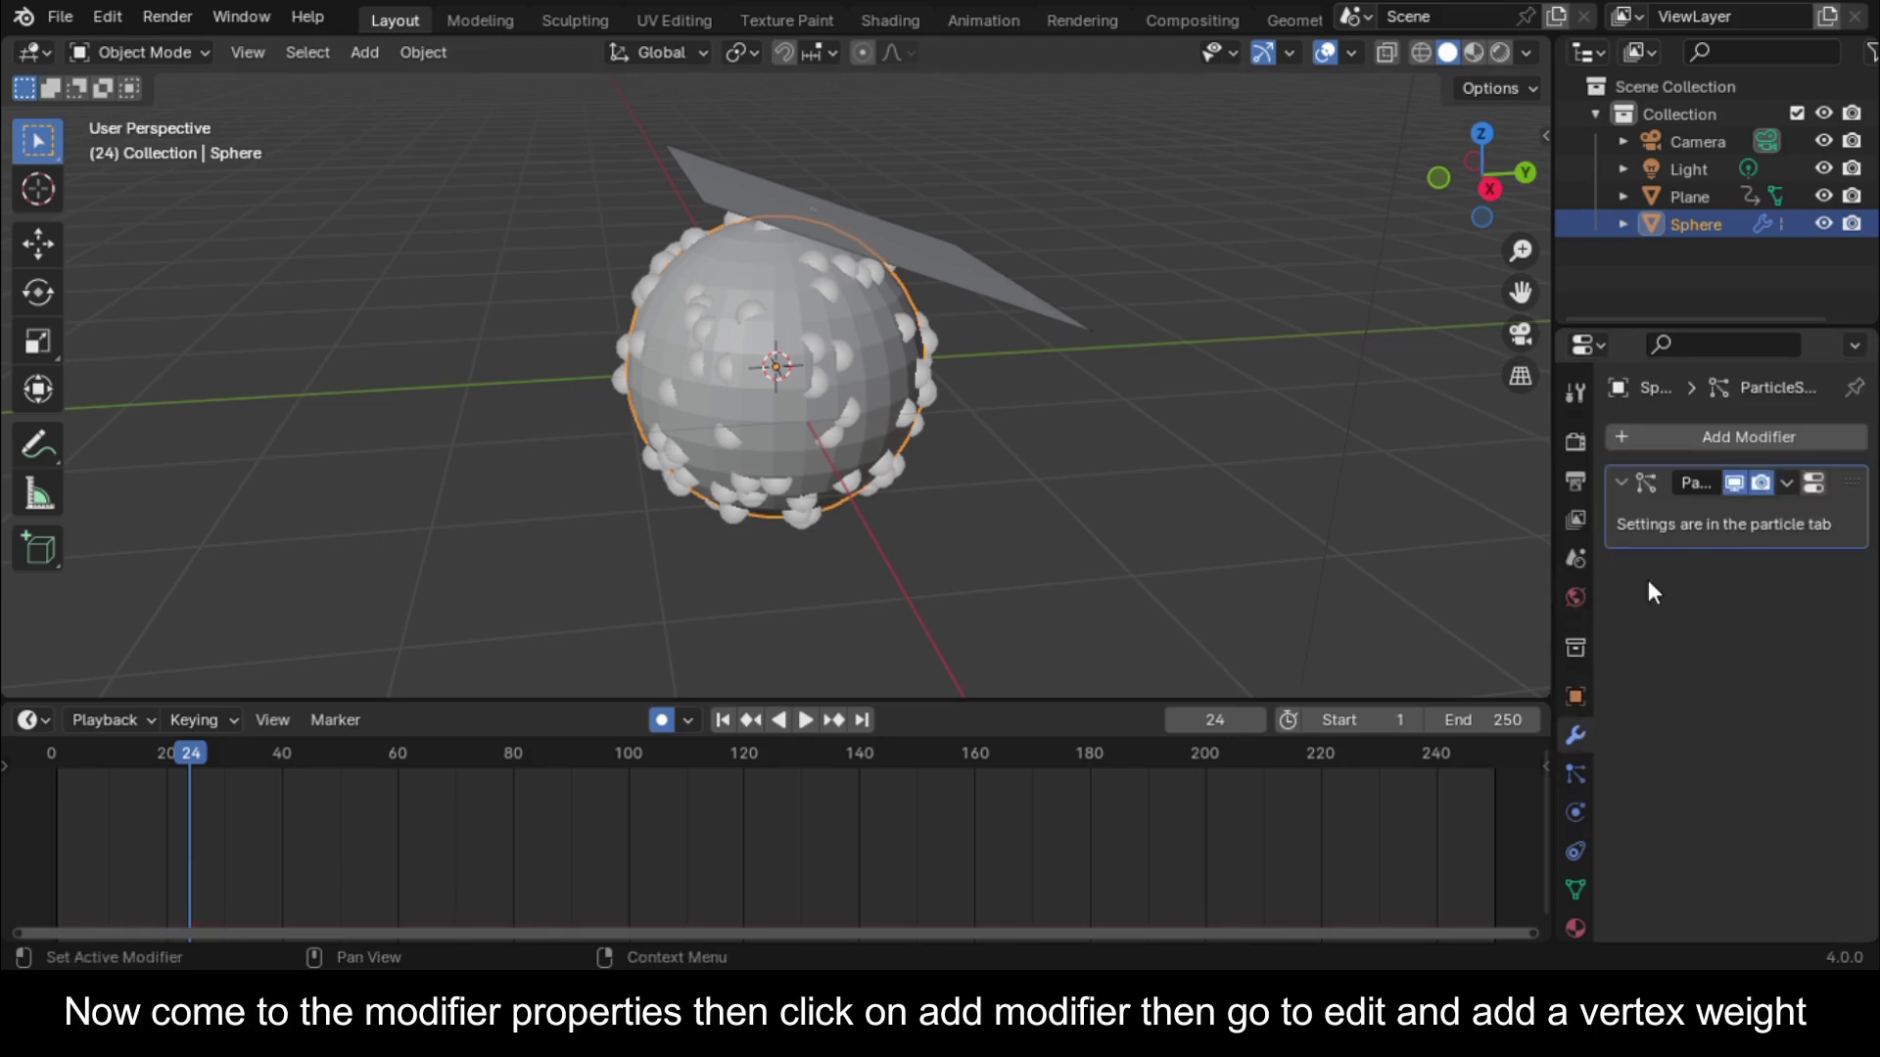
{"action": "left_click", "coordinate": [1695, 439]}
{"action": "mouse_move", "coordinate": [1614, 519]}
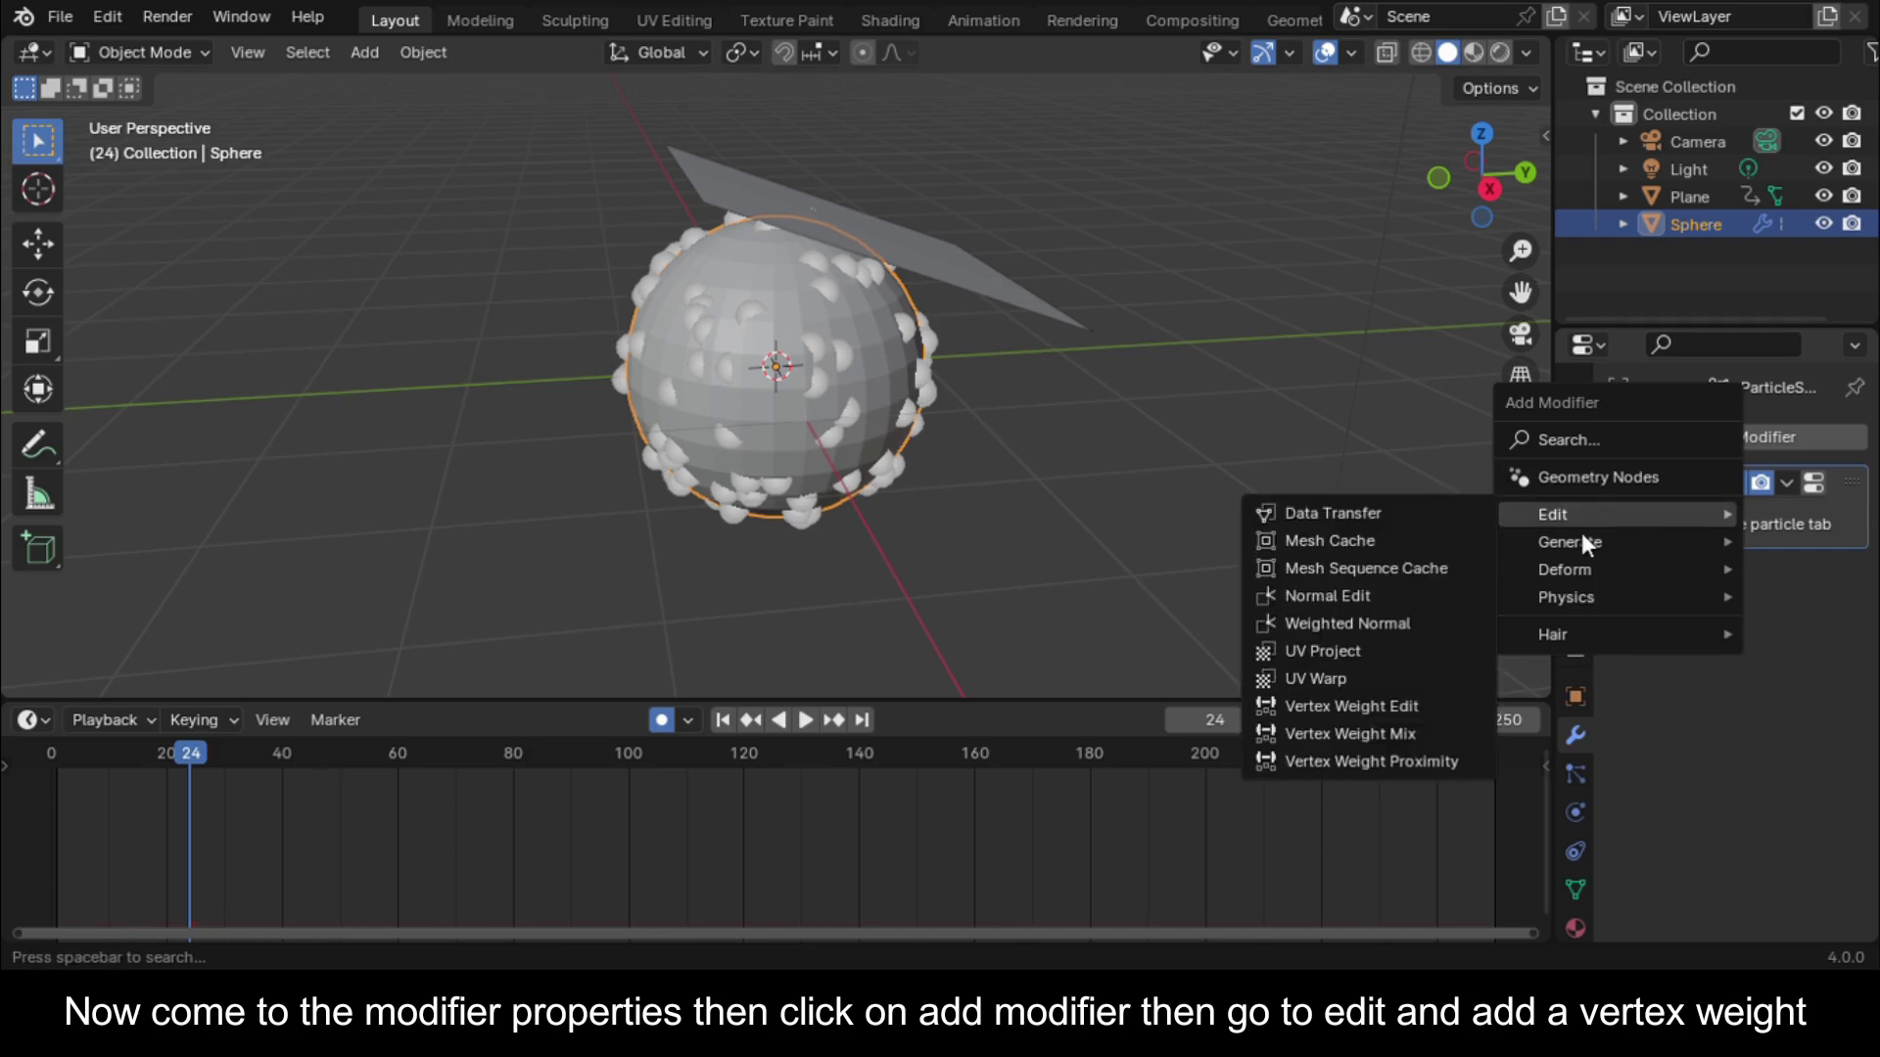
{"action": "left_click", "coordinate": [1323, 764]}
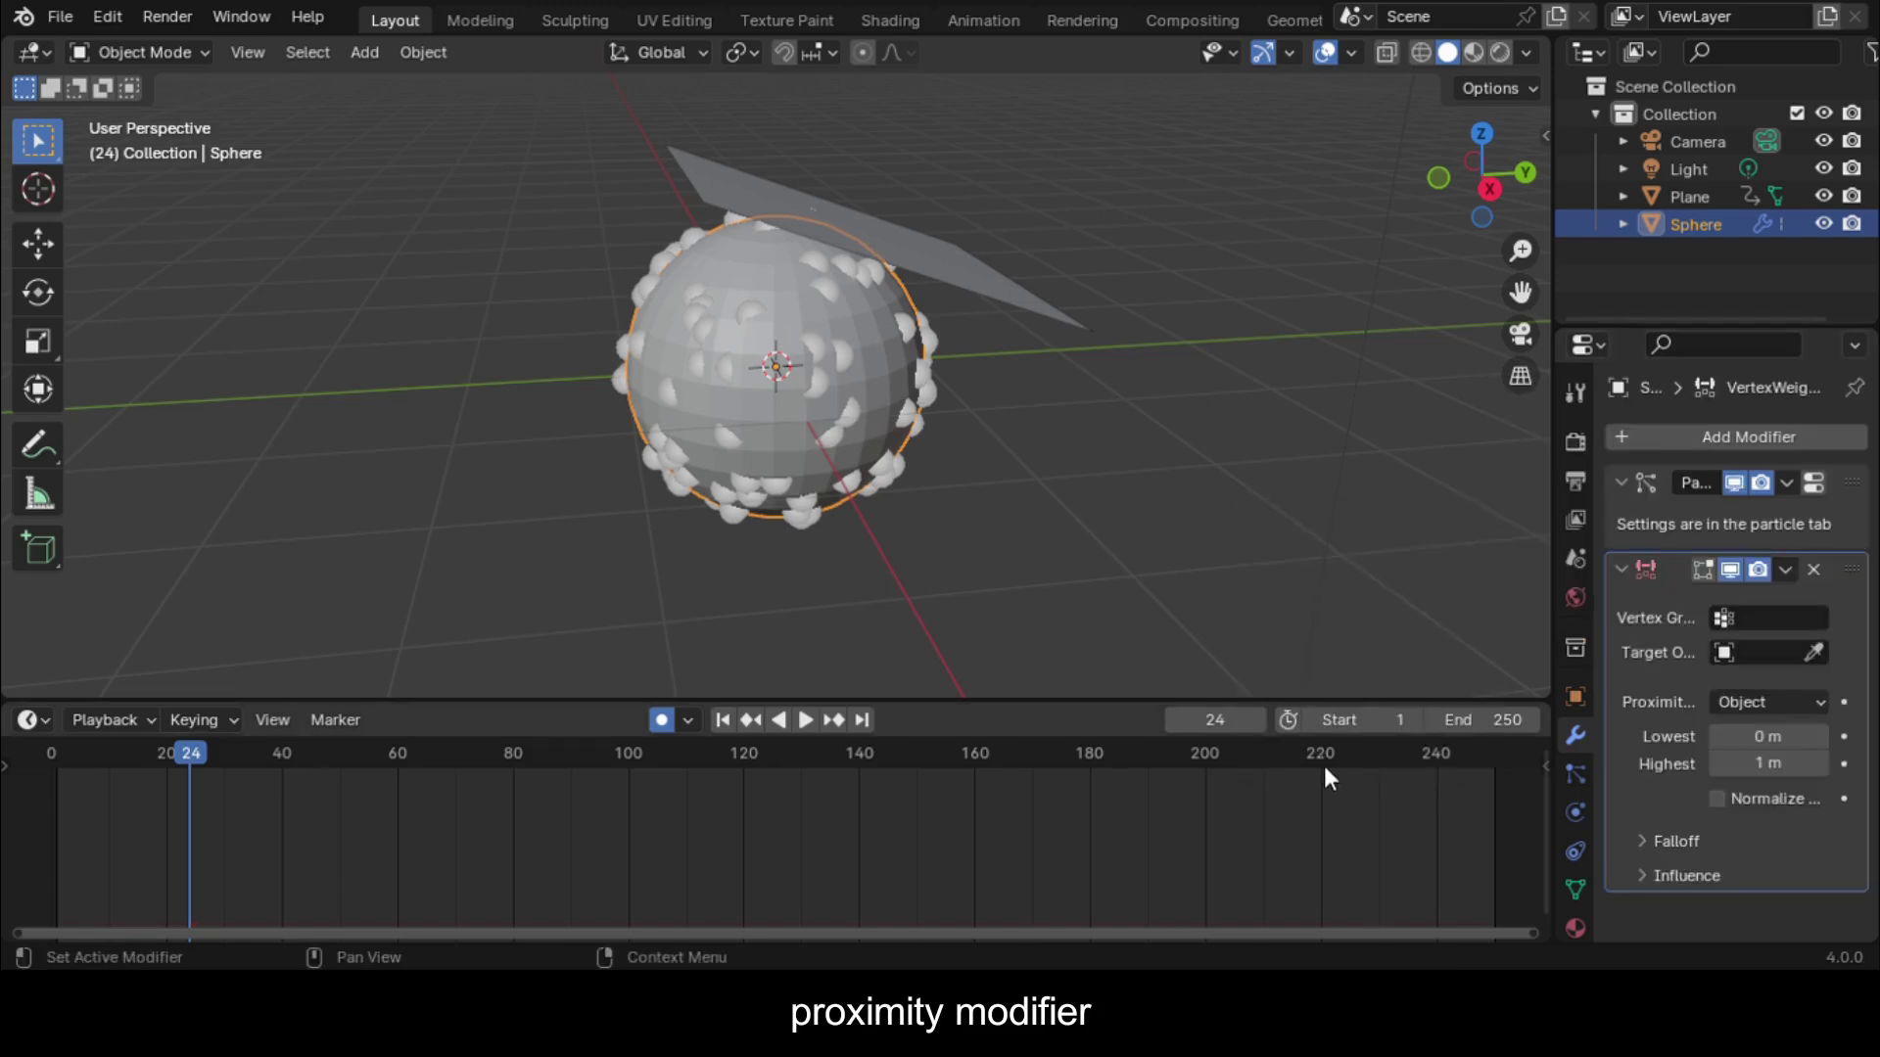
Set the modifier's vertex group to Group and its target object to the Plane
{"action": "left_click", "coordinate": [1794, 617]}
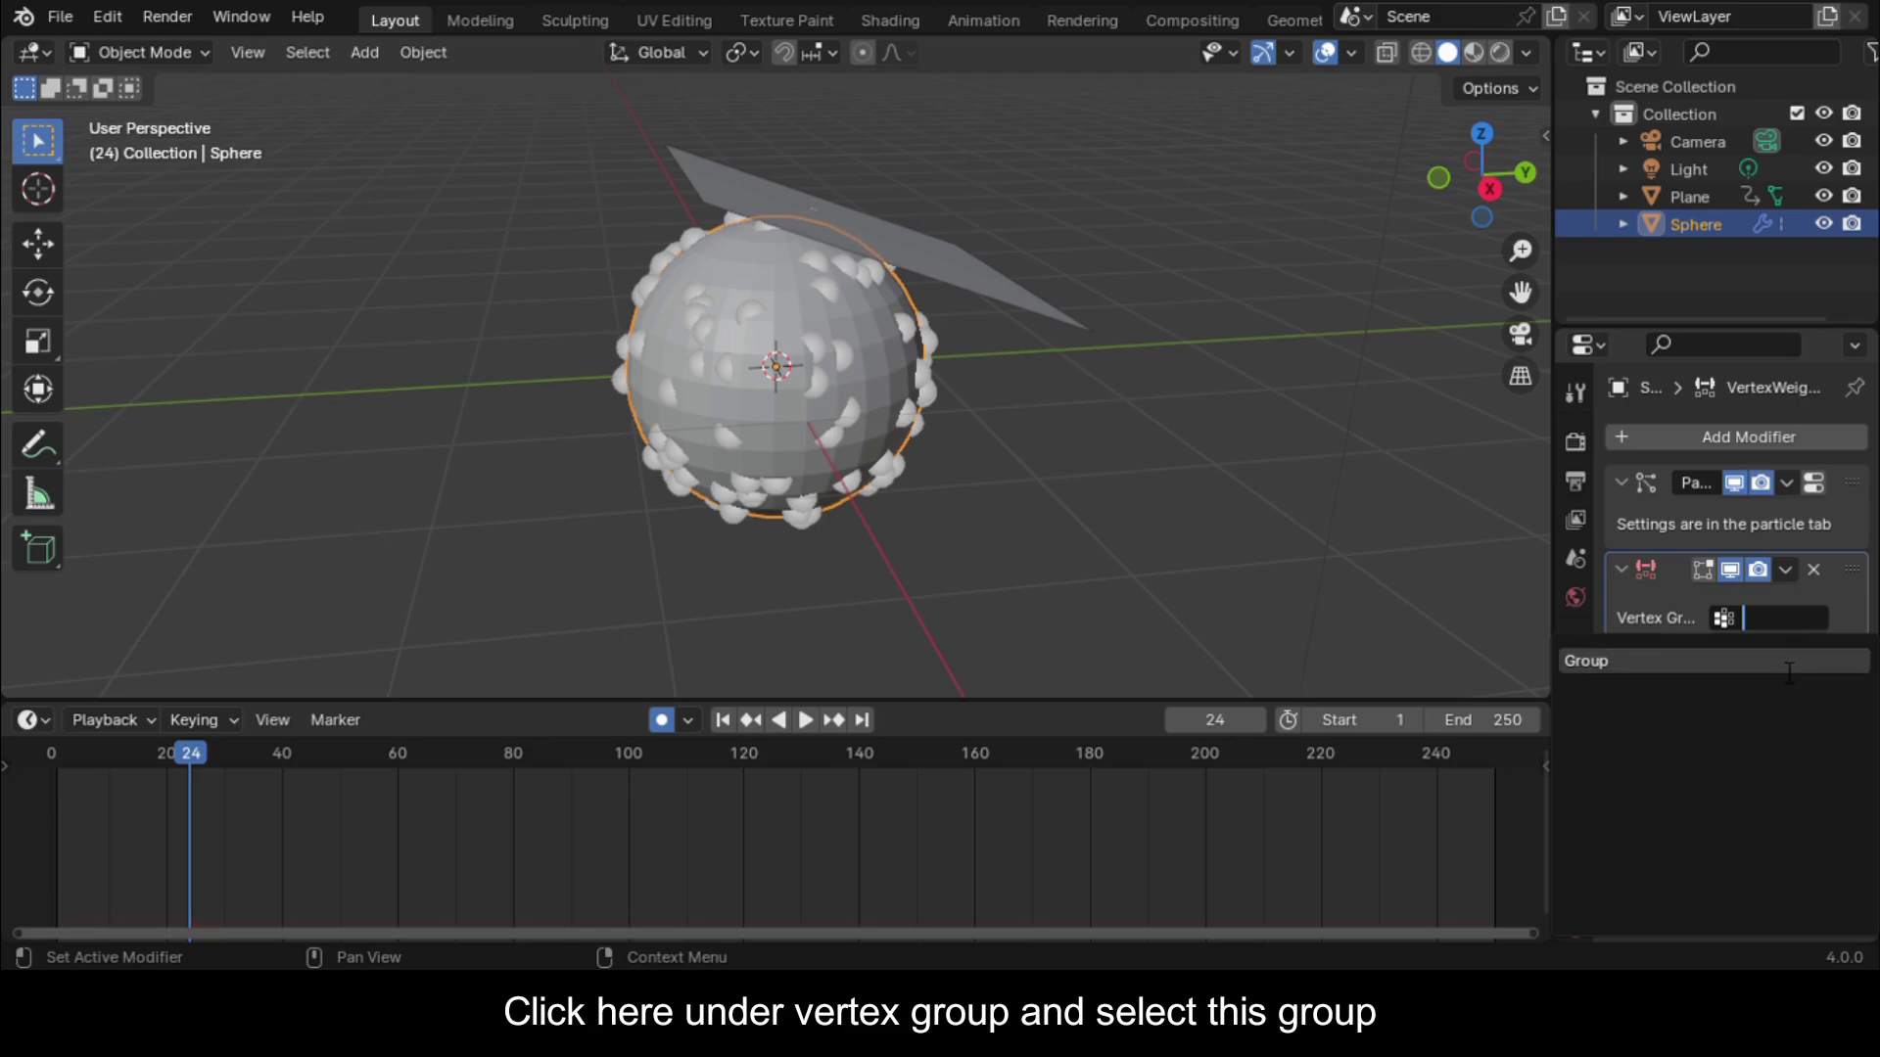
{"action": "left_click", "coordinate": [1788, 669]}
{"action": "left_click", "coordinate": [1813, 652]}
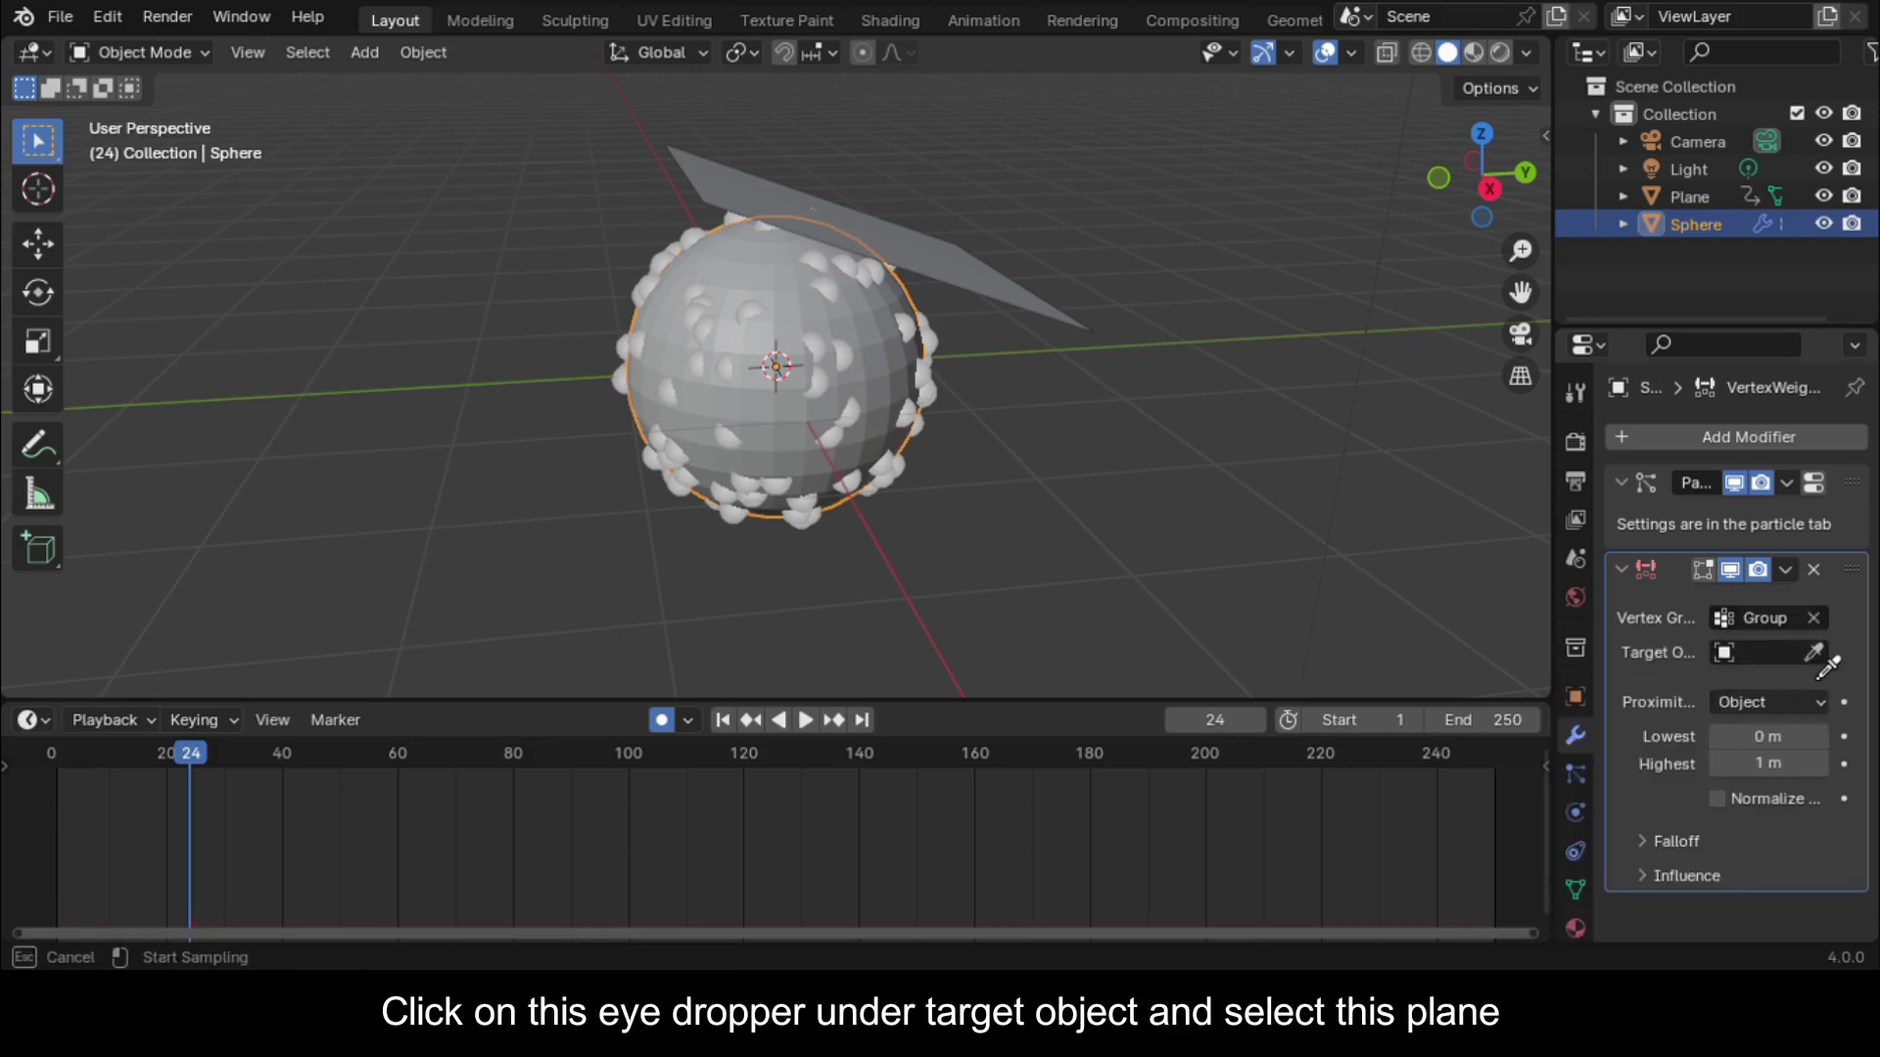
{"action": "left_click", "coordinate": [1005, 294]}
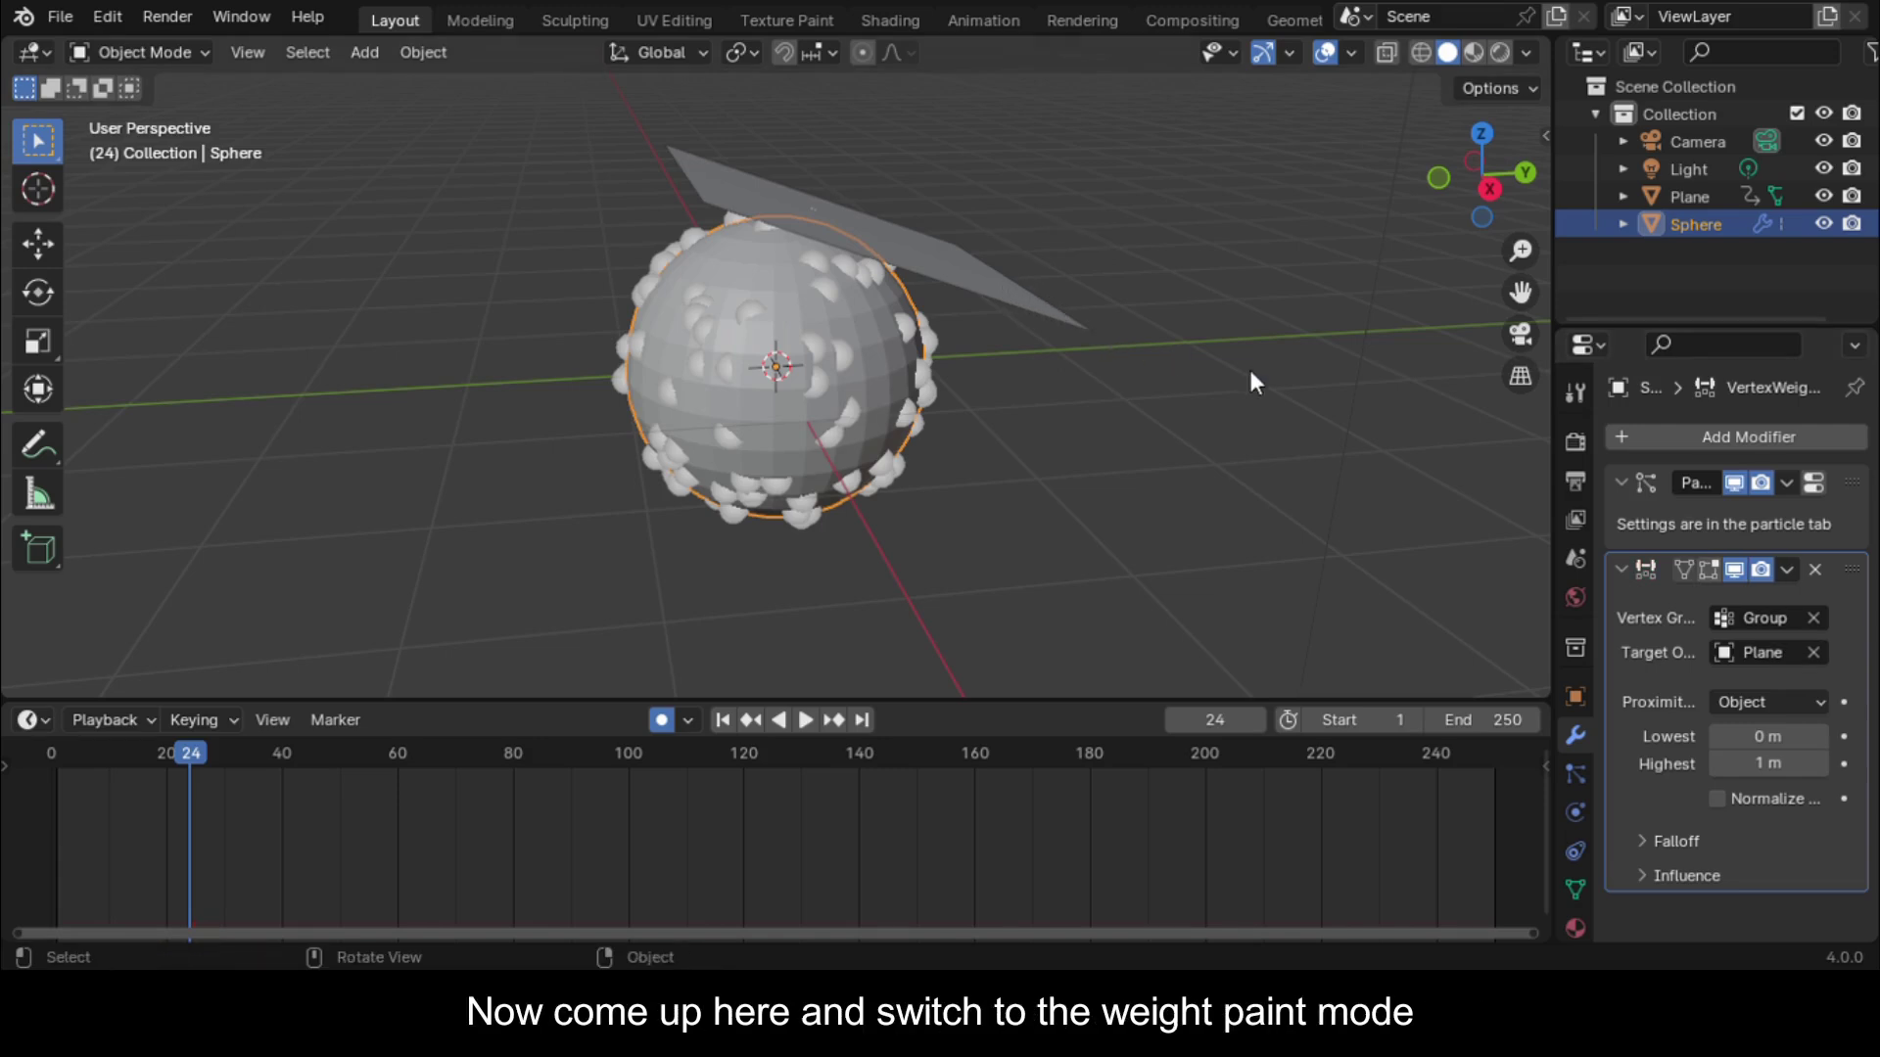
{"action": "left_click", "coordinate": [125, 51]}
Switch the sphere to Weight Paint mode, save, and preview the animation
{"action": "left_click", "coordinate": [147, 204]}
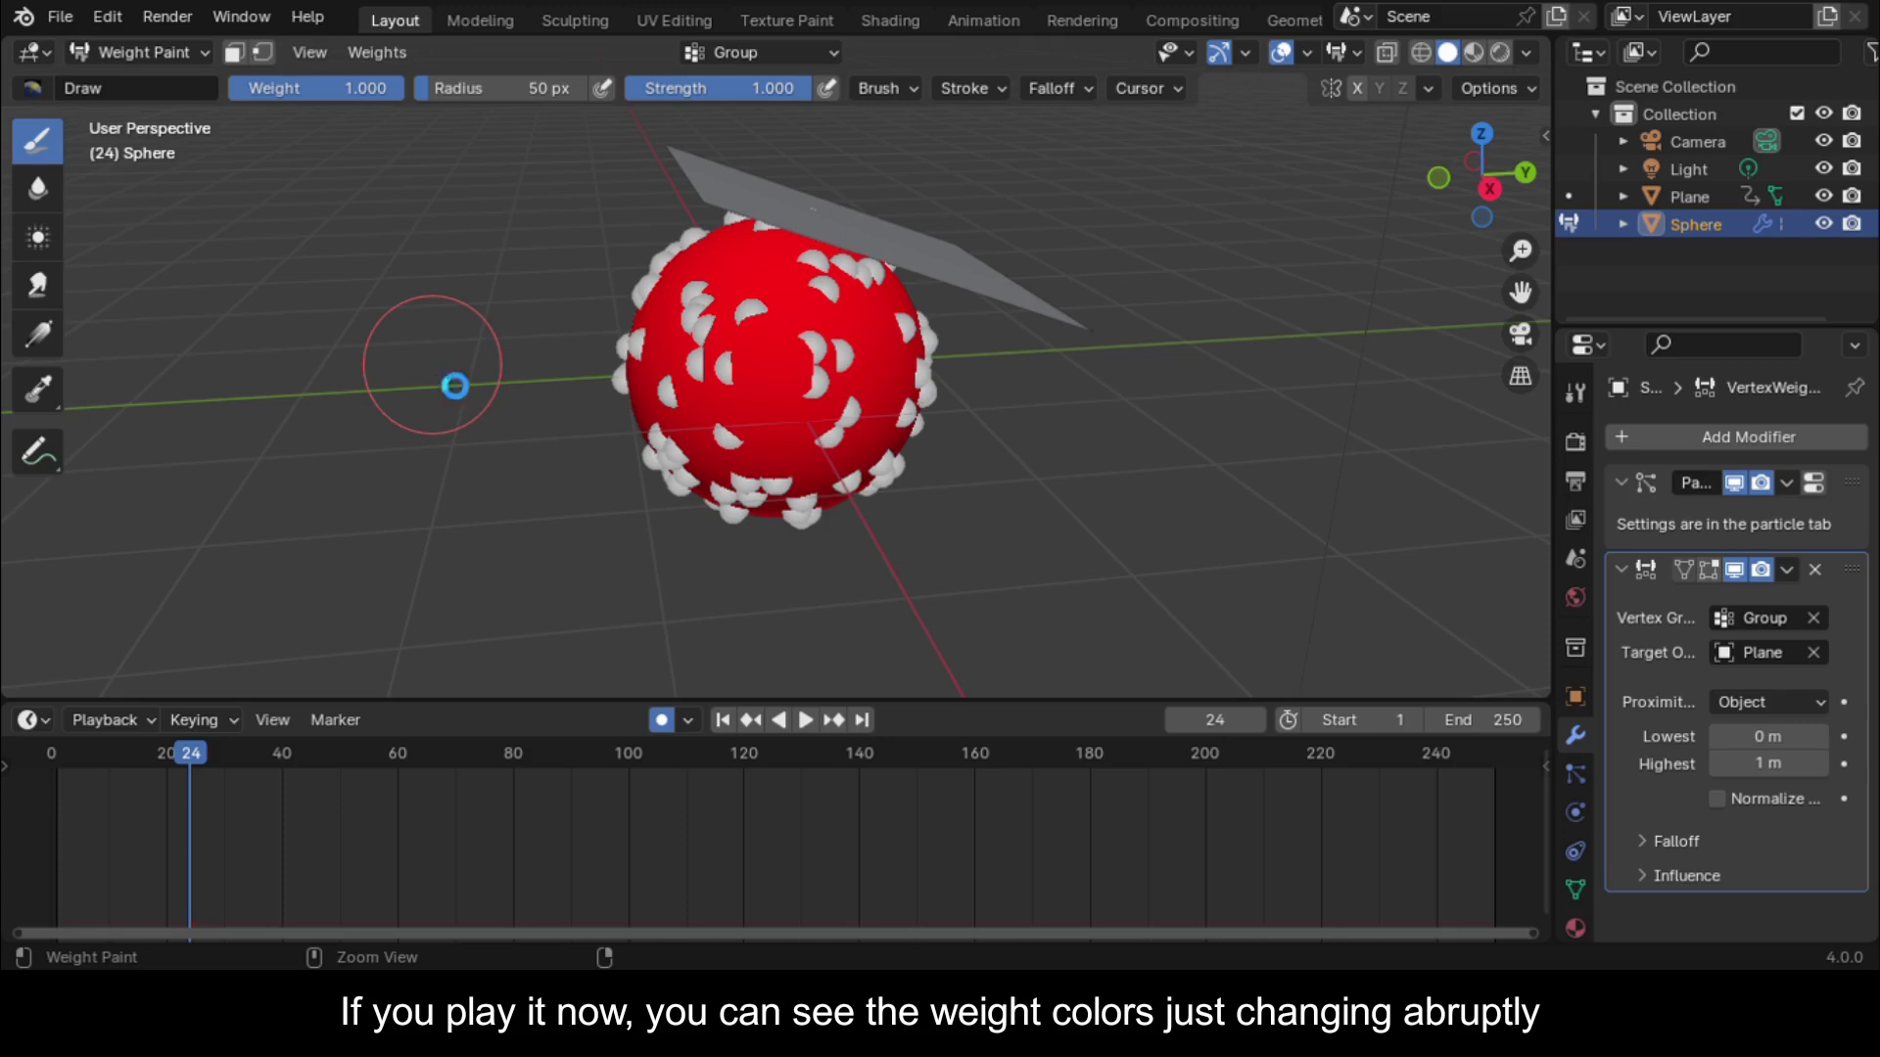
{"action": "key", "text": "ctrl+s"}
{"action": "key", "text": "space"}
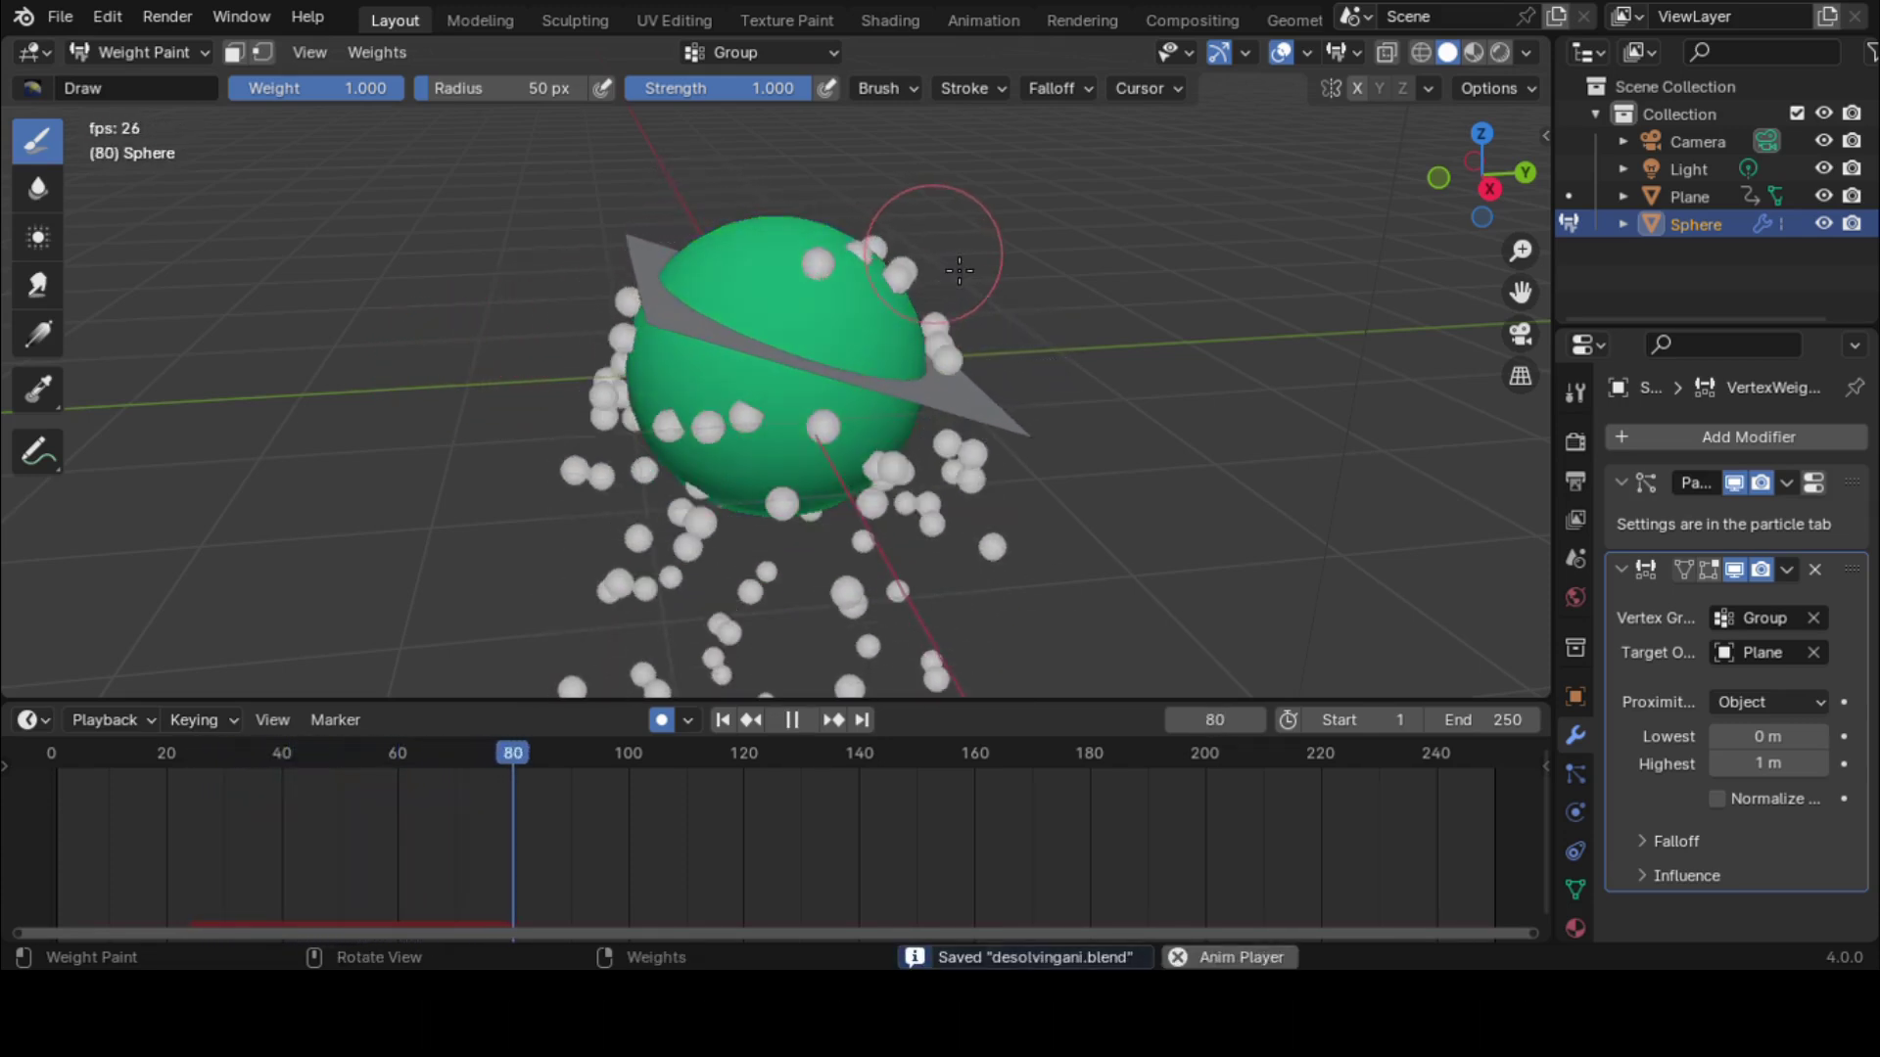
{"action": "key", "text": "space"}
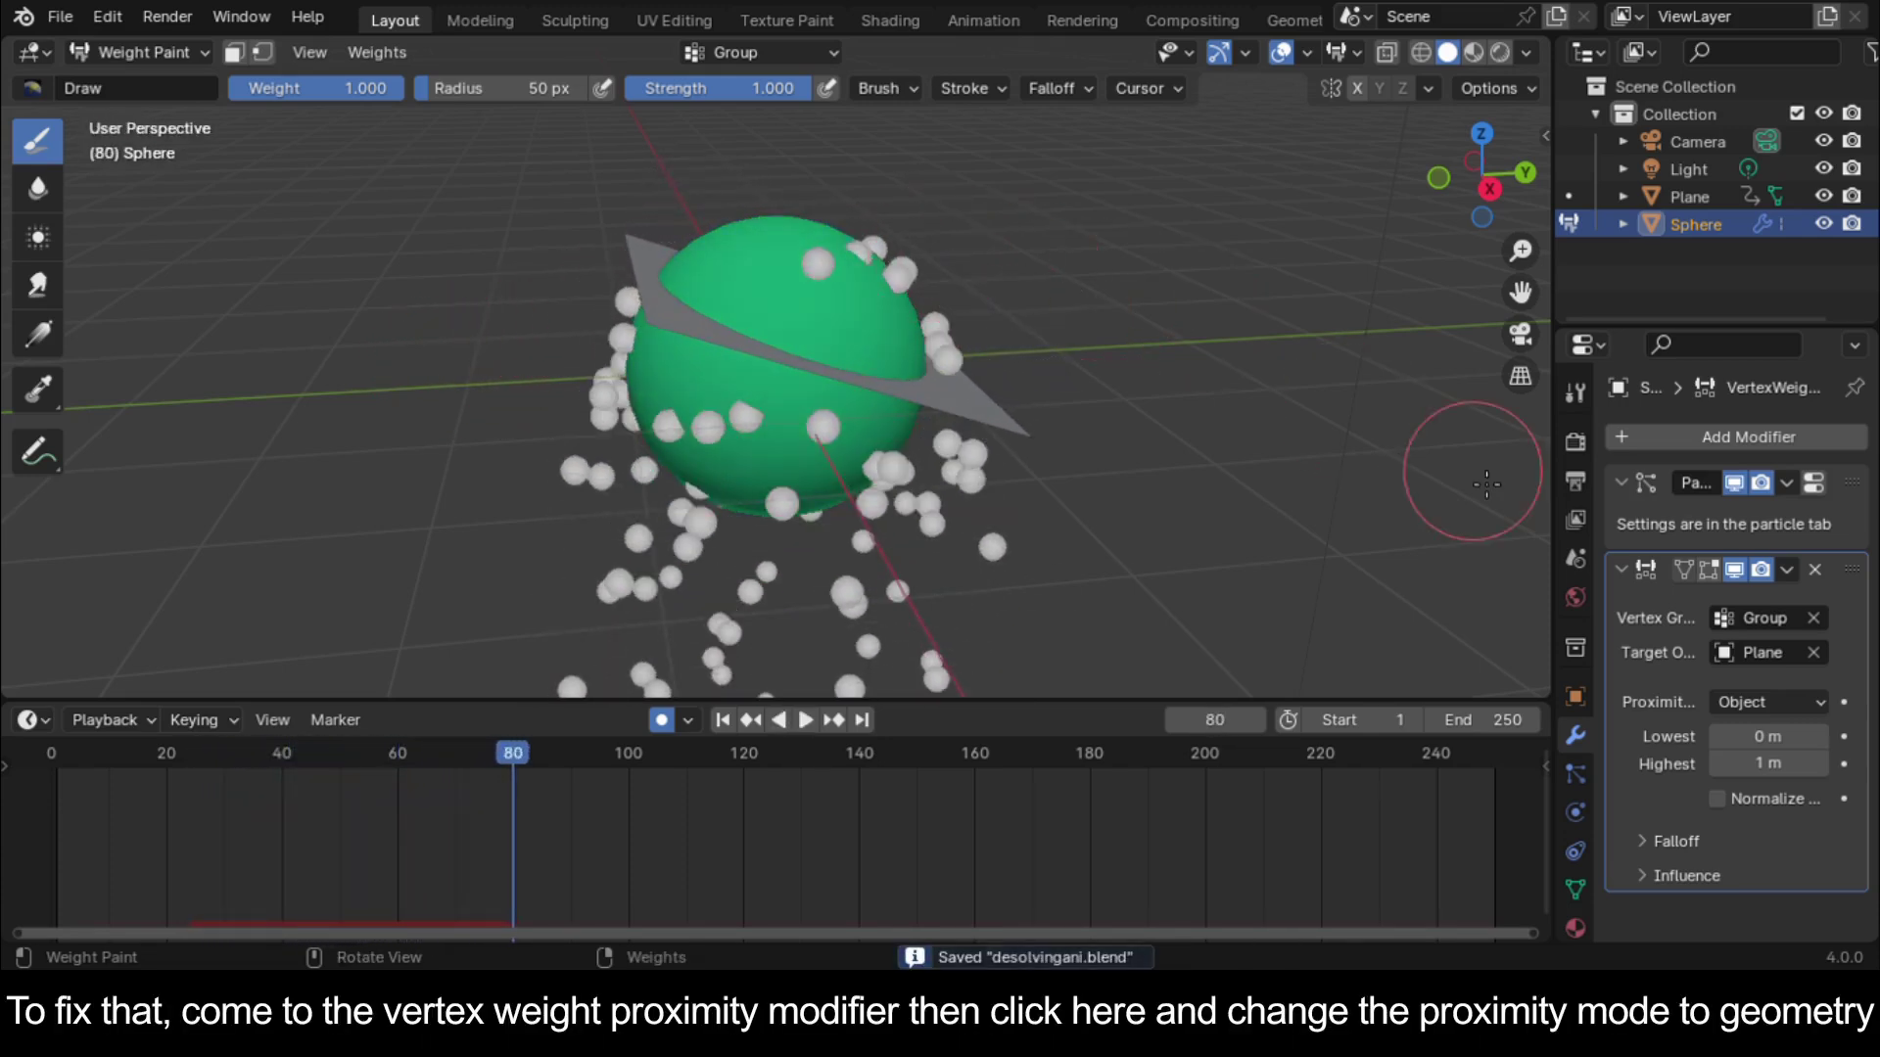
Set the proximity mode to Geometry with Face distance and Highest 0.1 m, then save
{"action": "left_click", "coordinate": [1824, 693]}
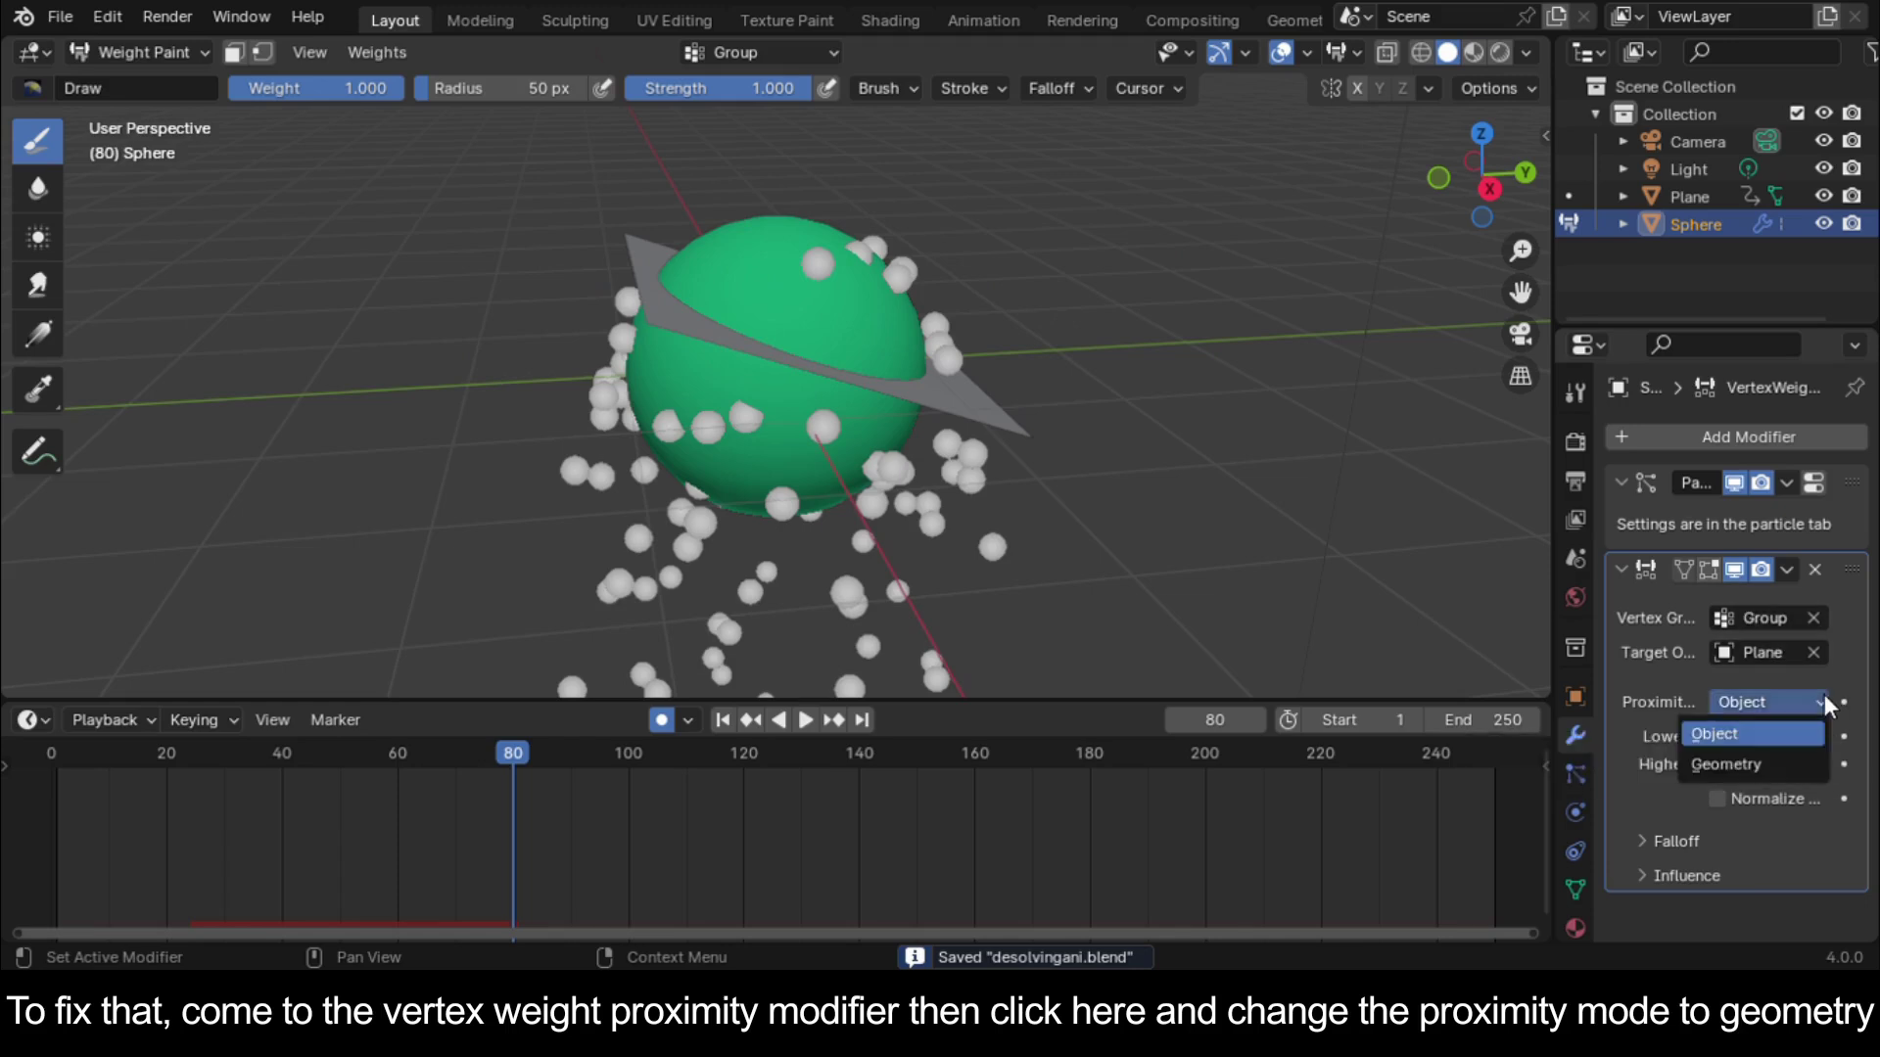
{"action": "left_click", "coordinate": [1795, 762]}
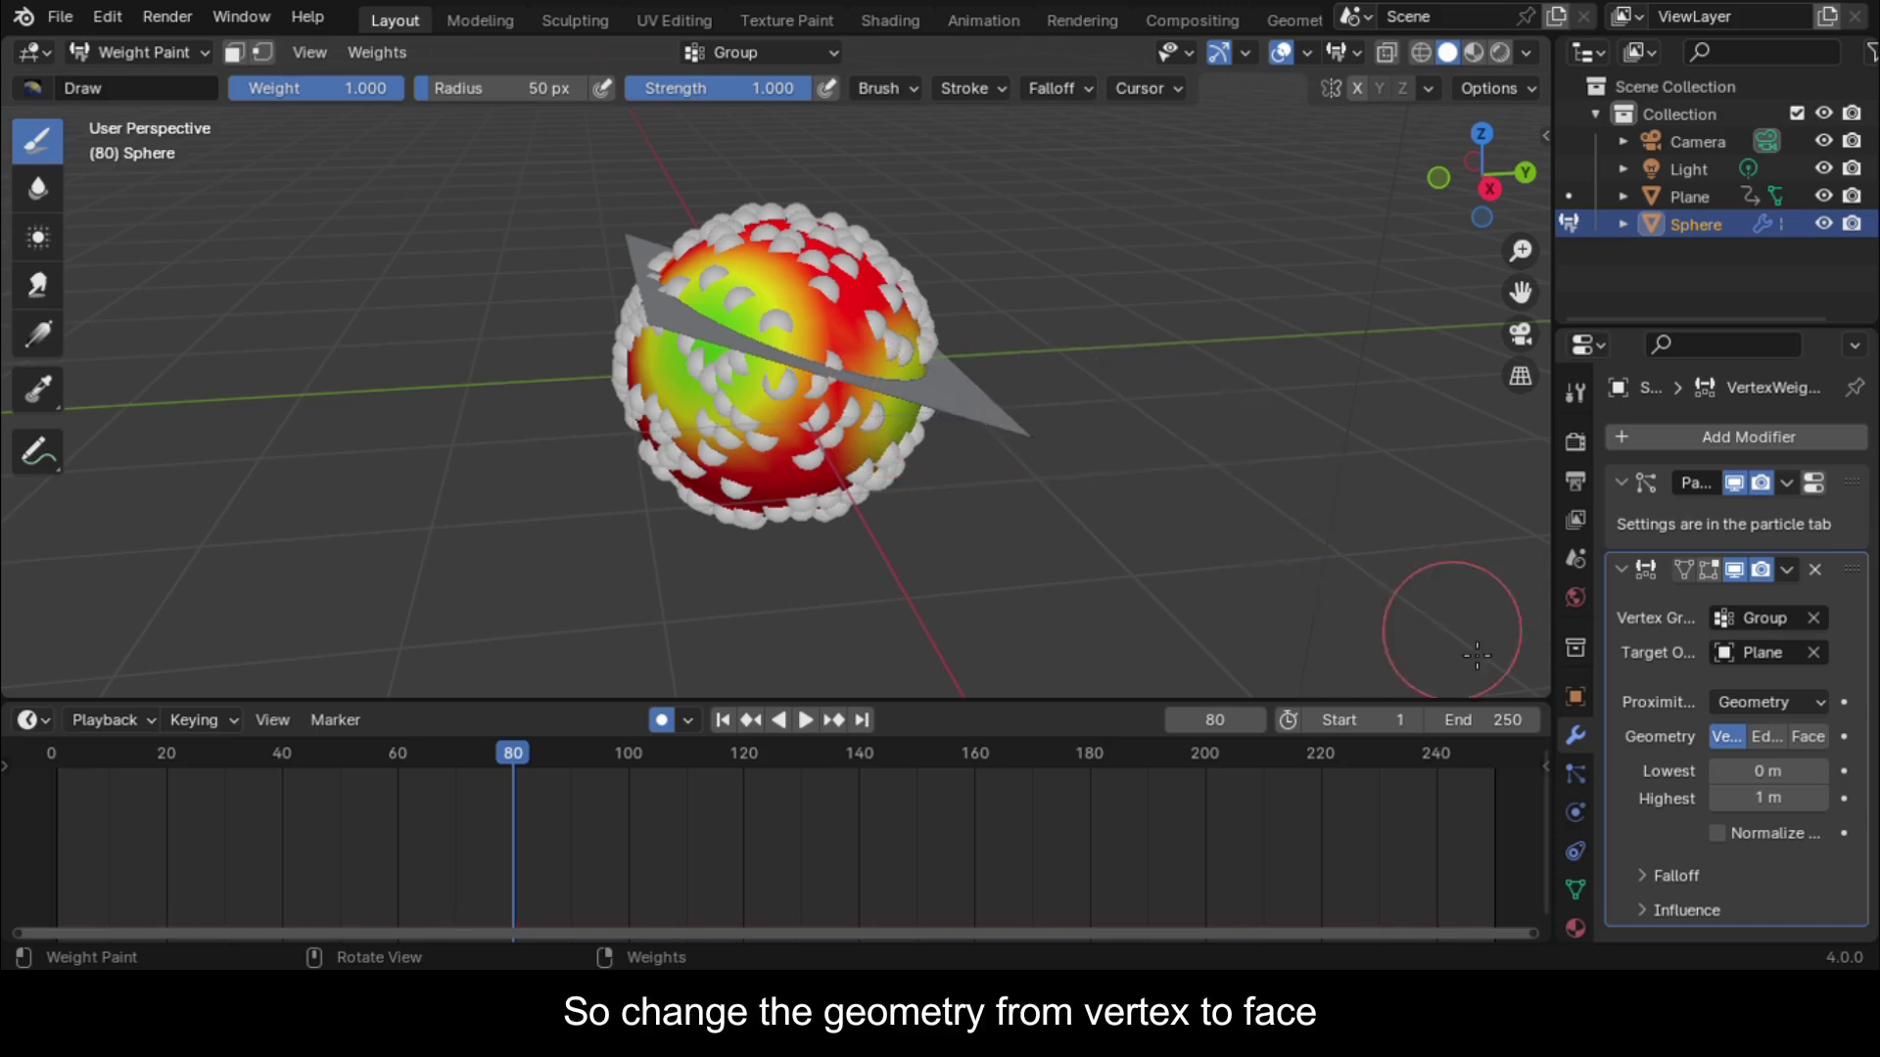
{"action": "left_click", "coordinate": [1808, 736]}
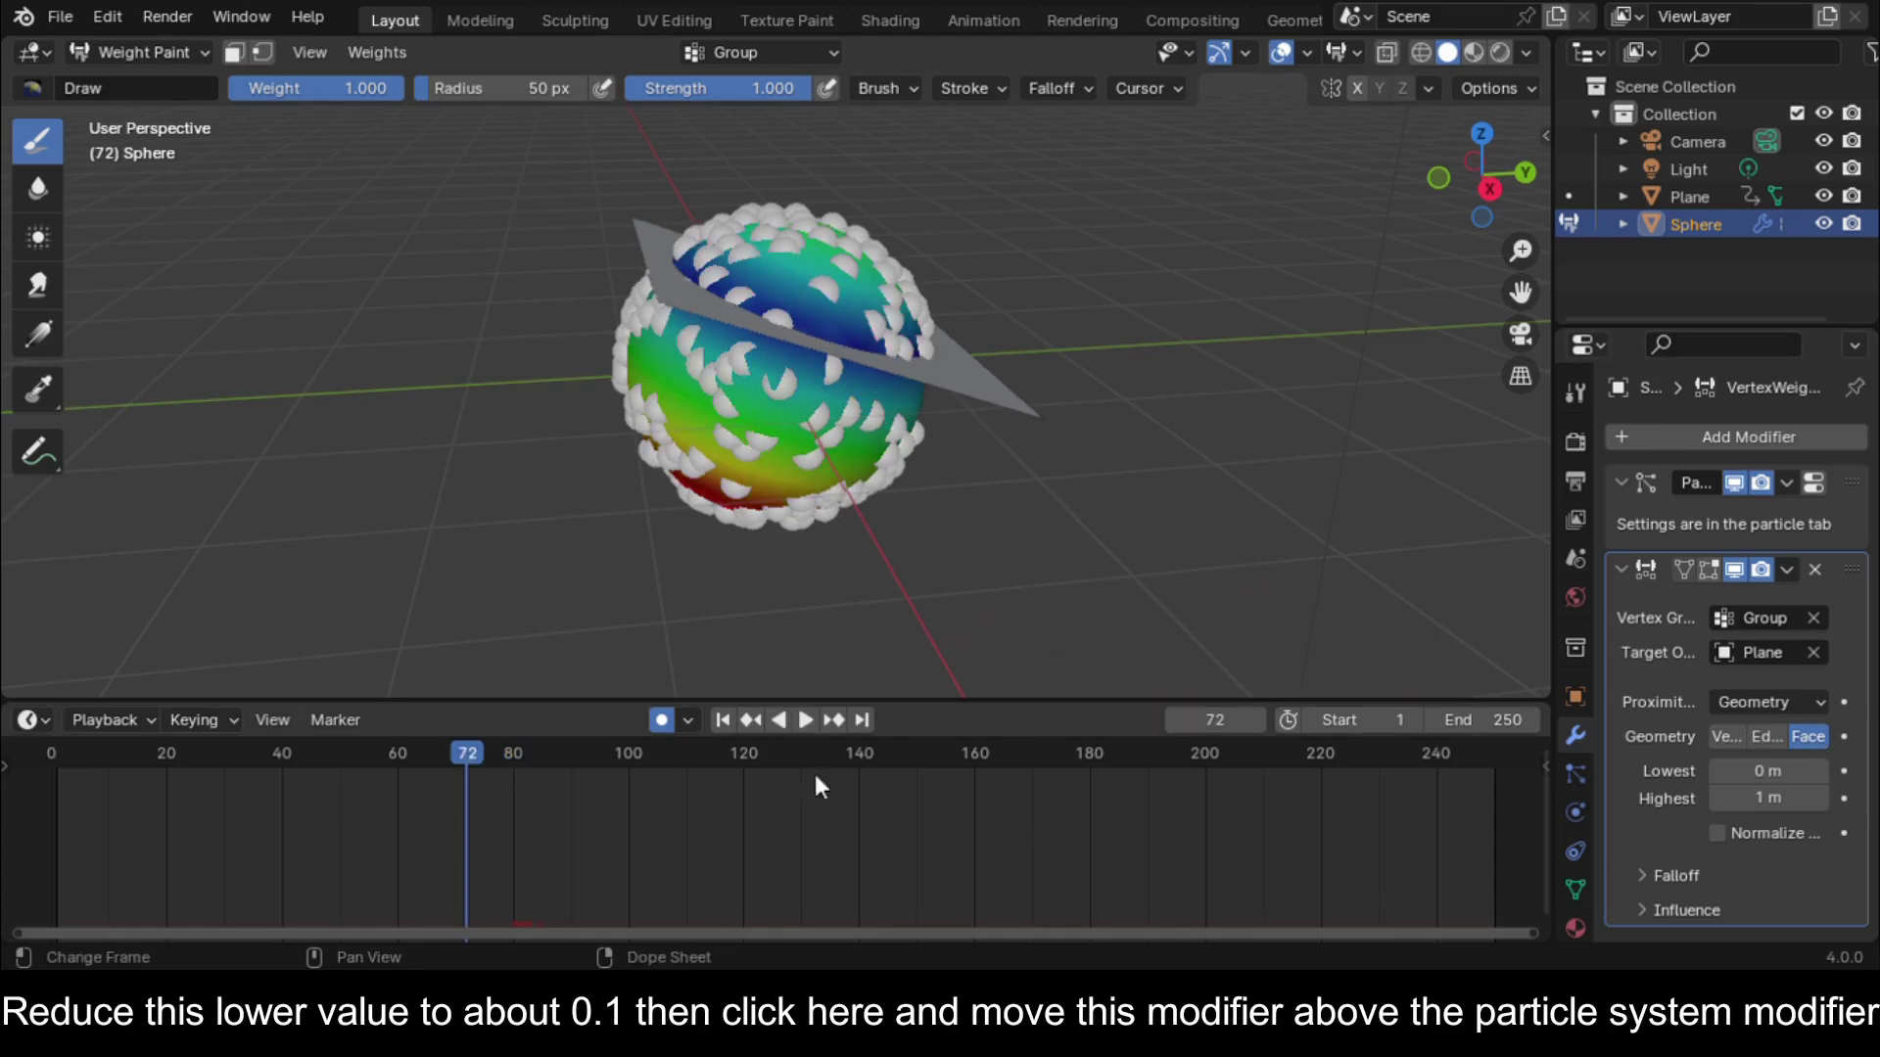
{"action": "left_click_drag", "start_coordinate": [1767, 798], "coordinate": [1719, 799]}
{"action": "left_click_drag", "start_coordinate": [1835, 568], "coordinate": [1838, 476]}
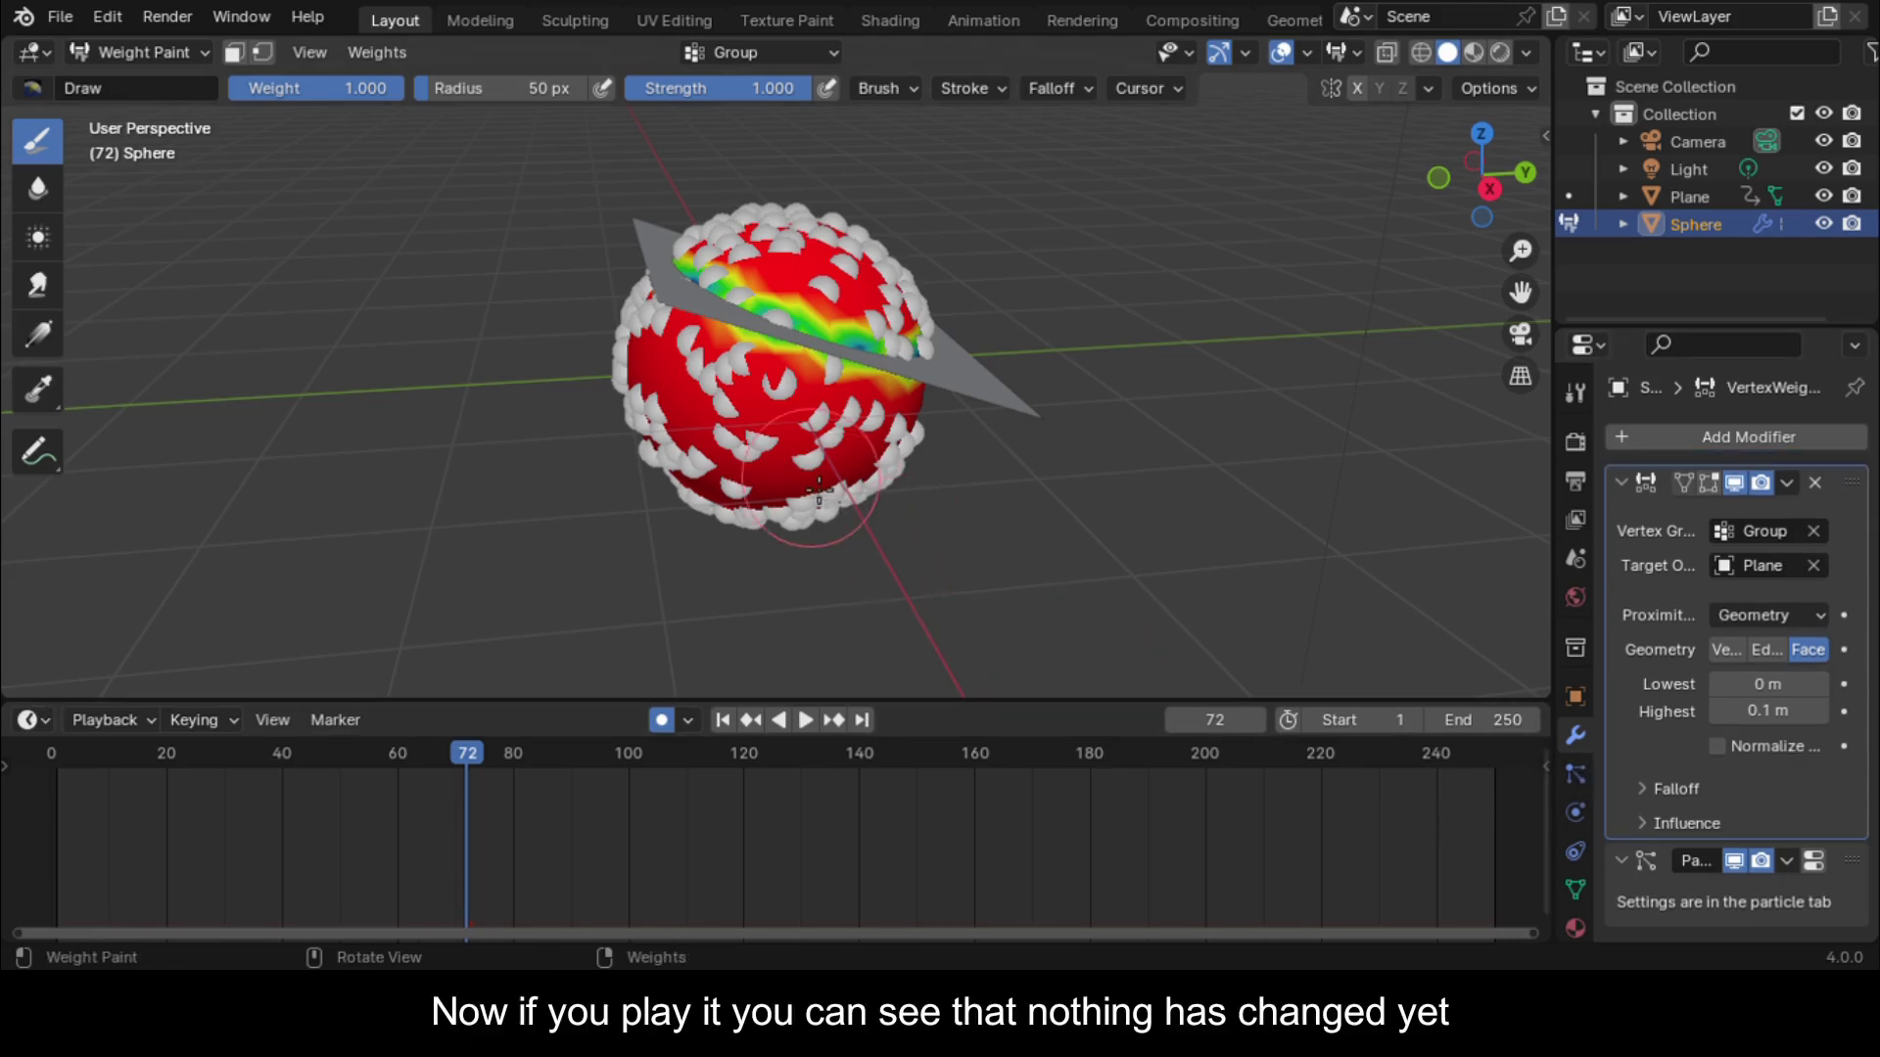
{"action": "key", "text": "space"}
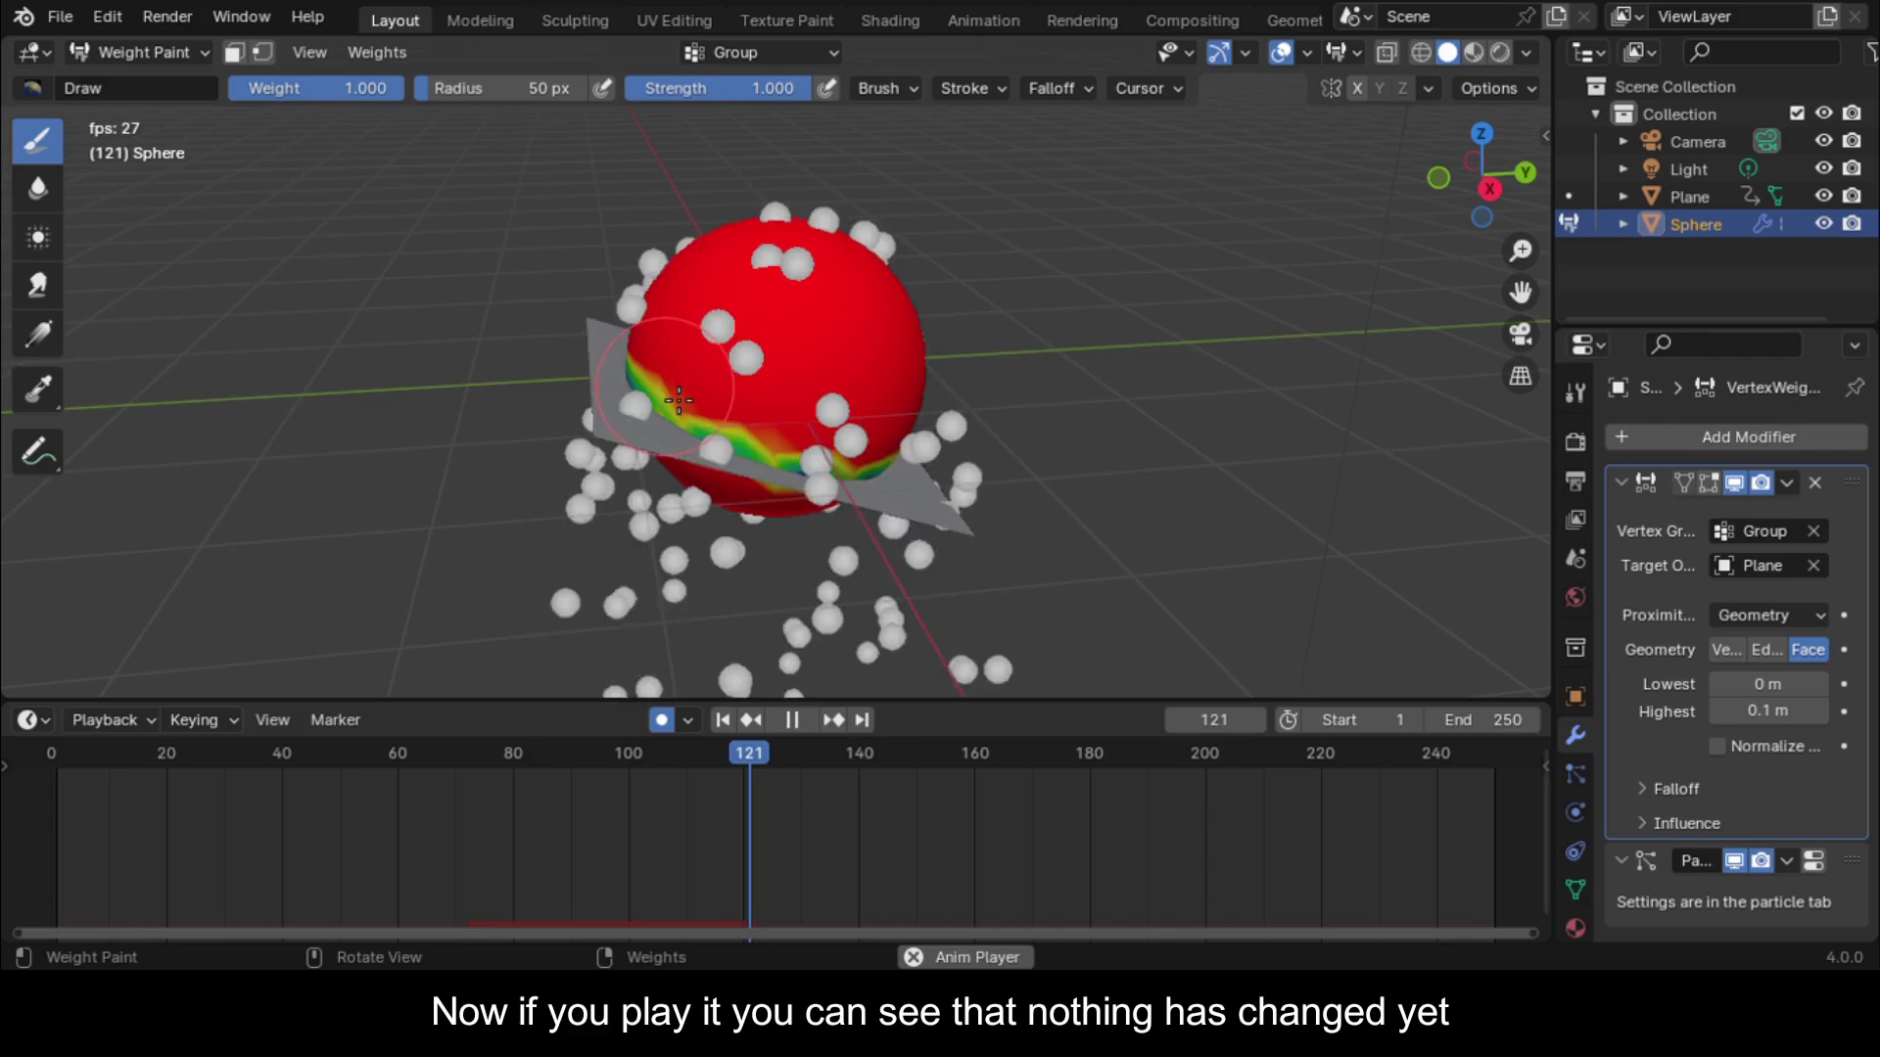
{"action": "key", "text": "space"}
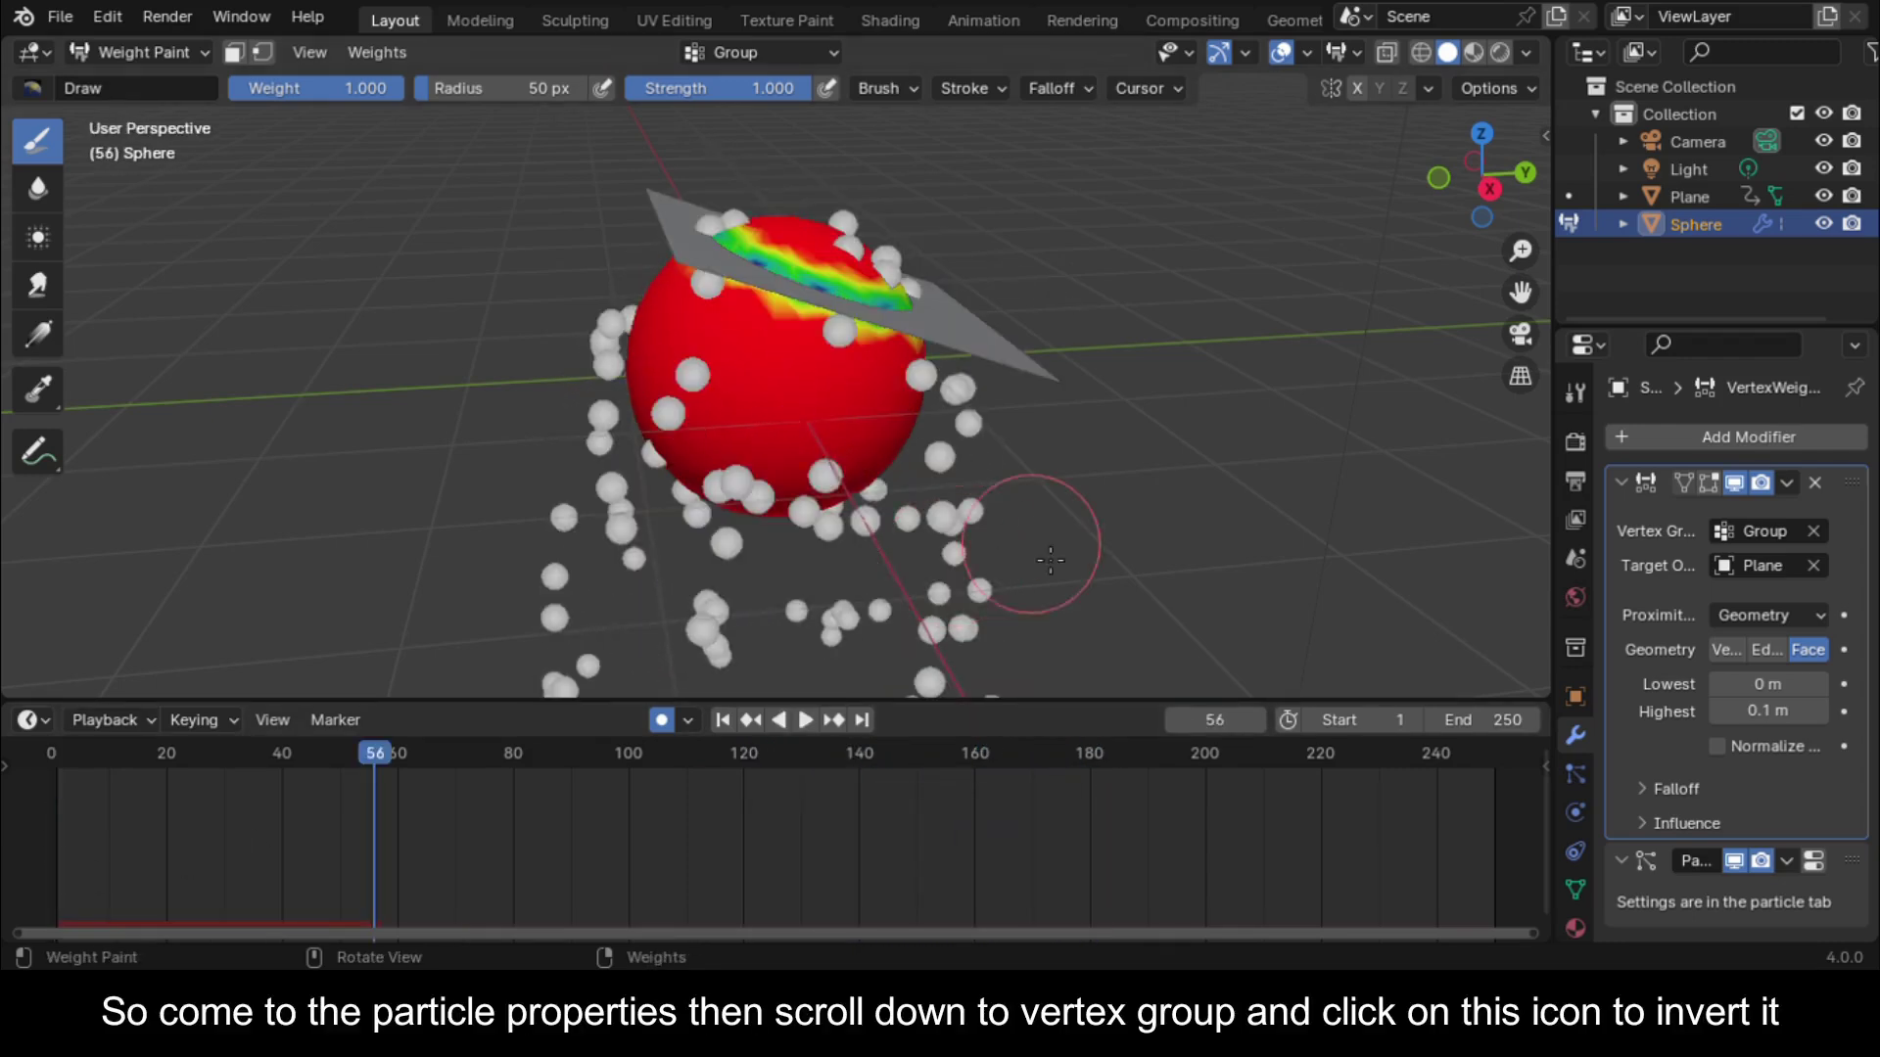
{"action": "key", "text": "ctrl+s"}
{"action": "left_click", "coordinate": [1575, 774]}
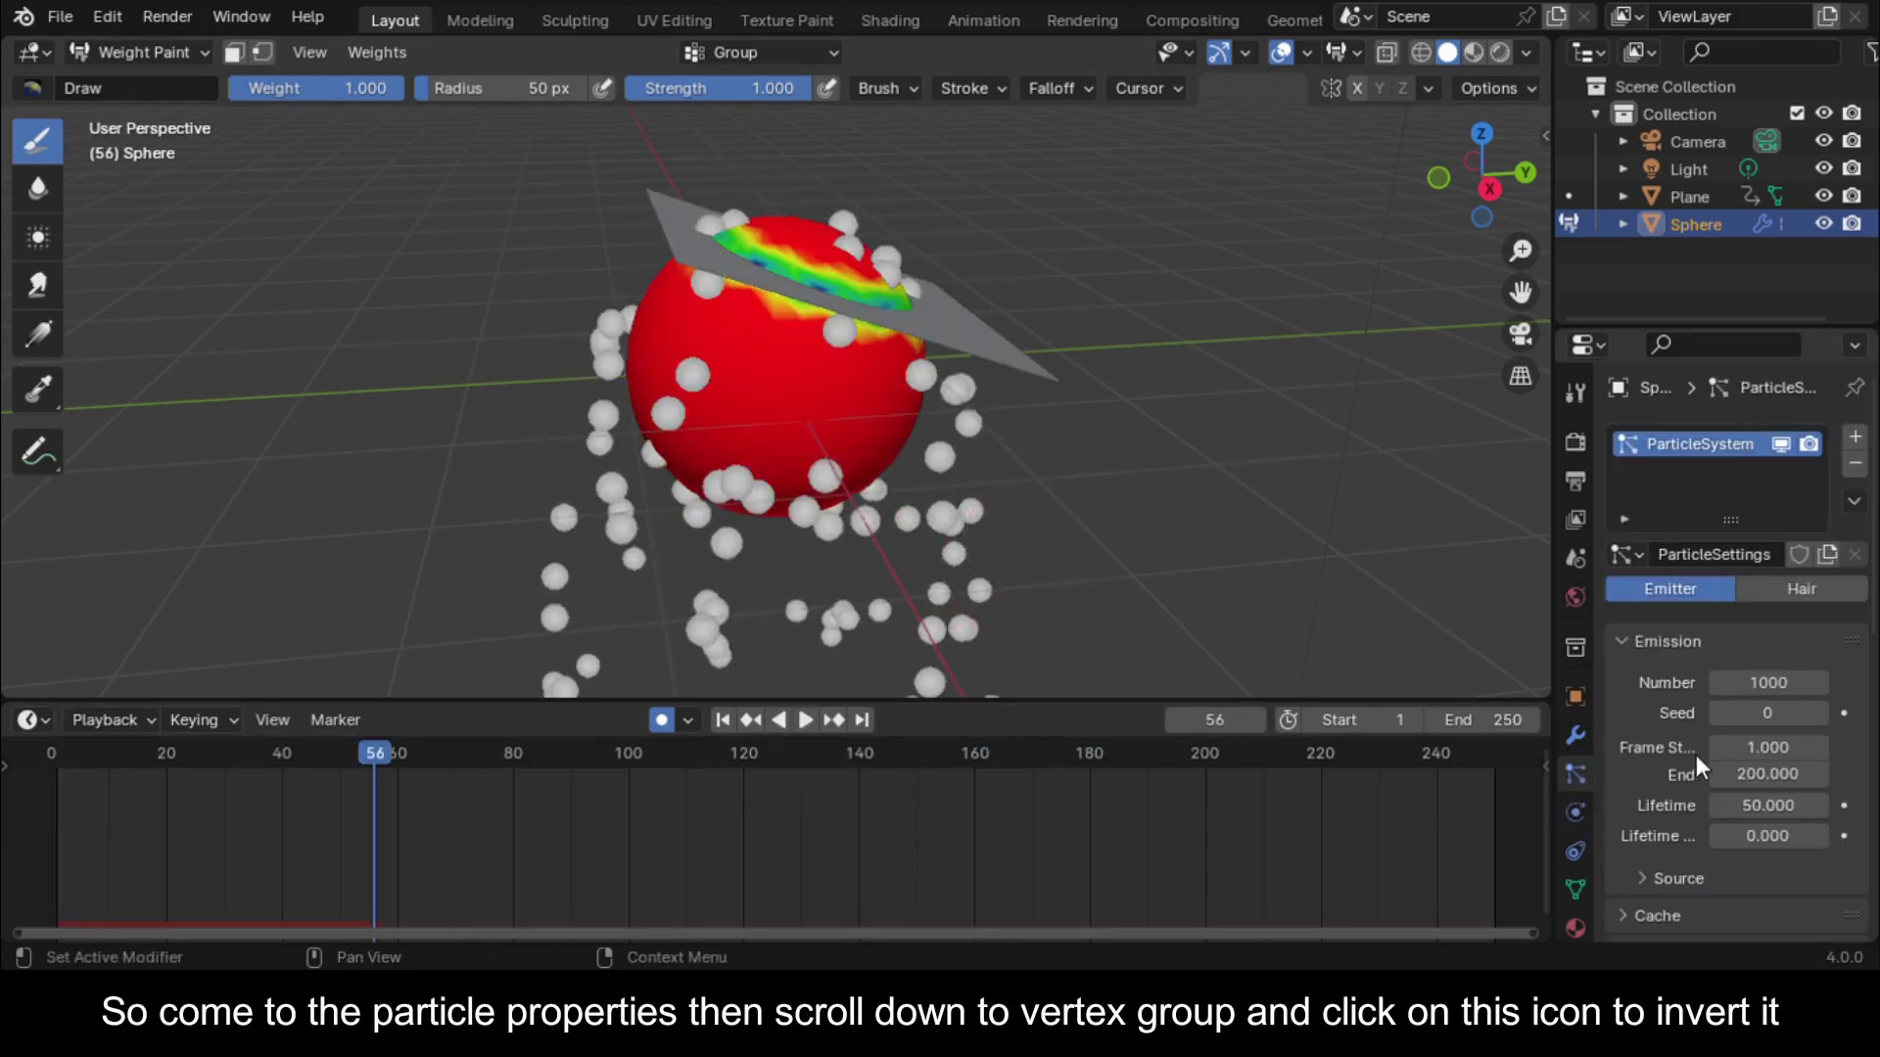
Invert the particle Density vertex group and preview the emission from several angles
{"action": "scroll", "coordinate": [1731, 777], "scroll_direction": "down", "scroll_amount": 10}
{"action": "scroll", "coordinate": [1735, 783], "scroll_direction": "down", "scroll_amount": 5}
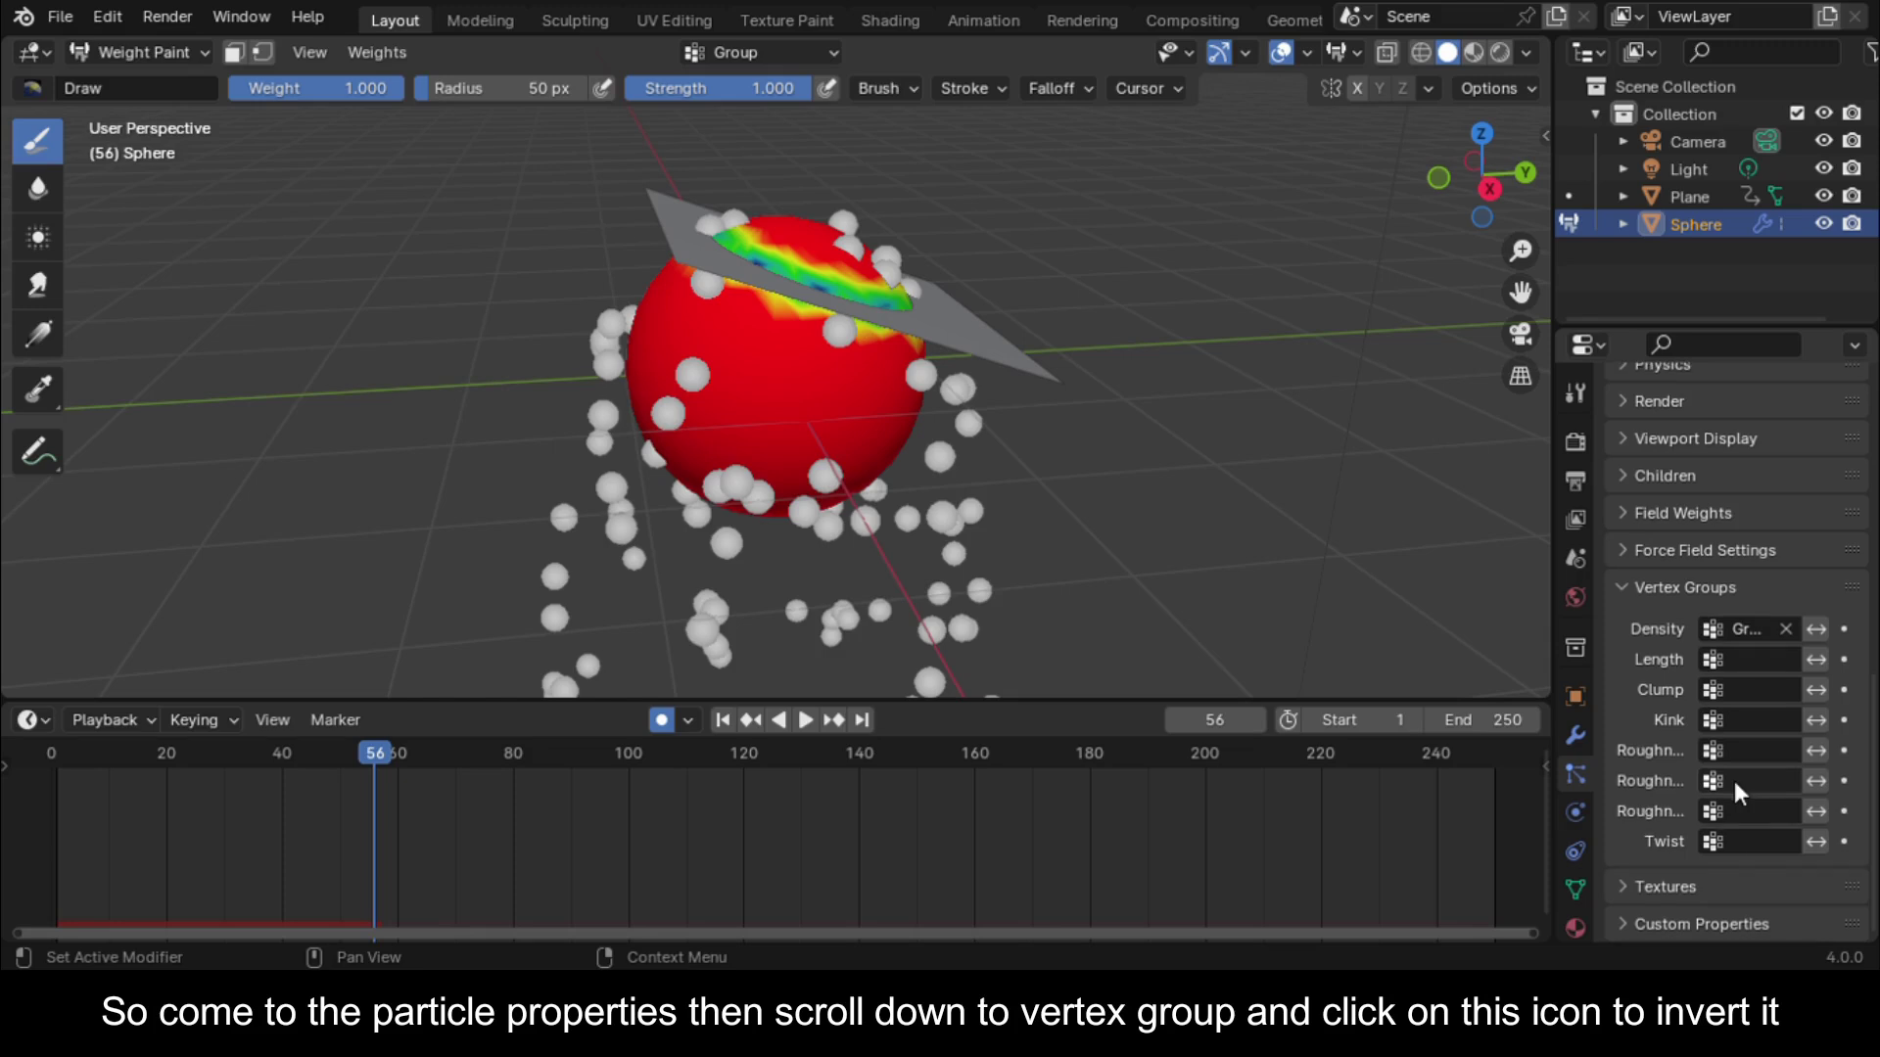
{"action": "left_click", "coordinate": [1816, 630]}
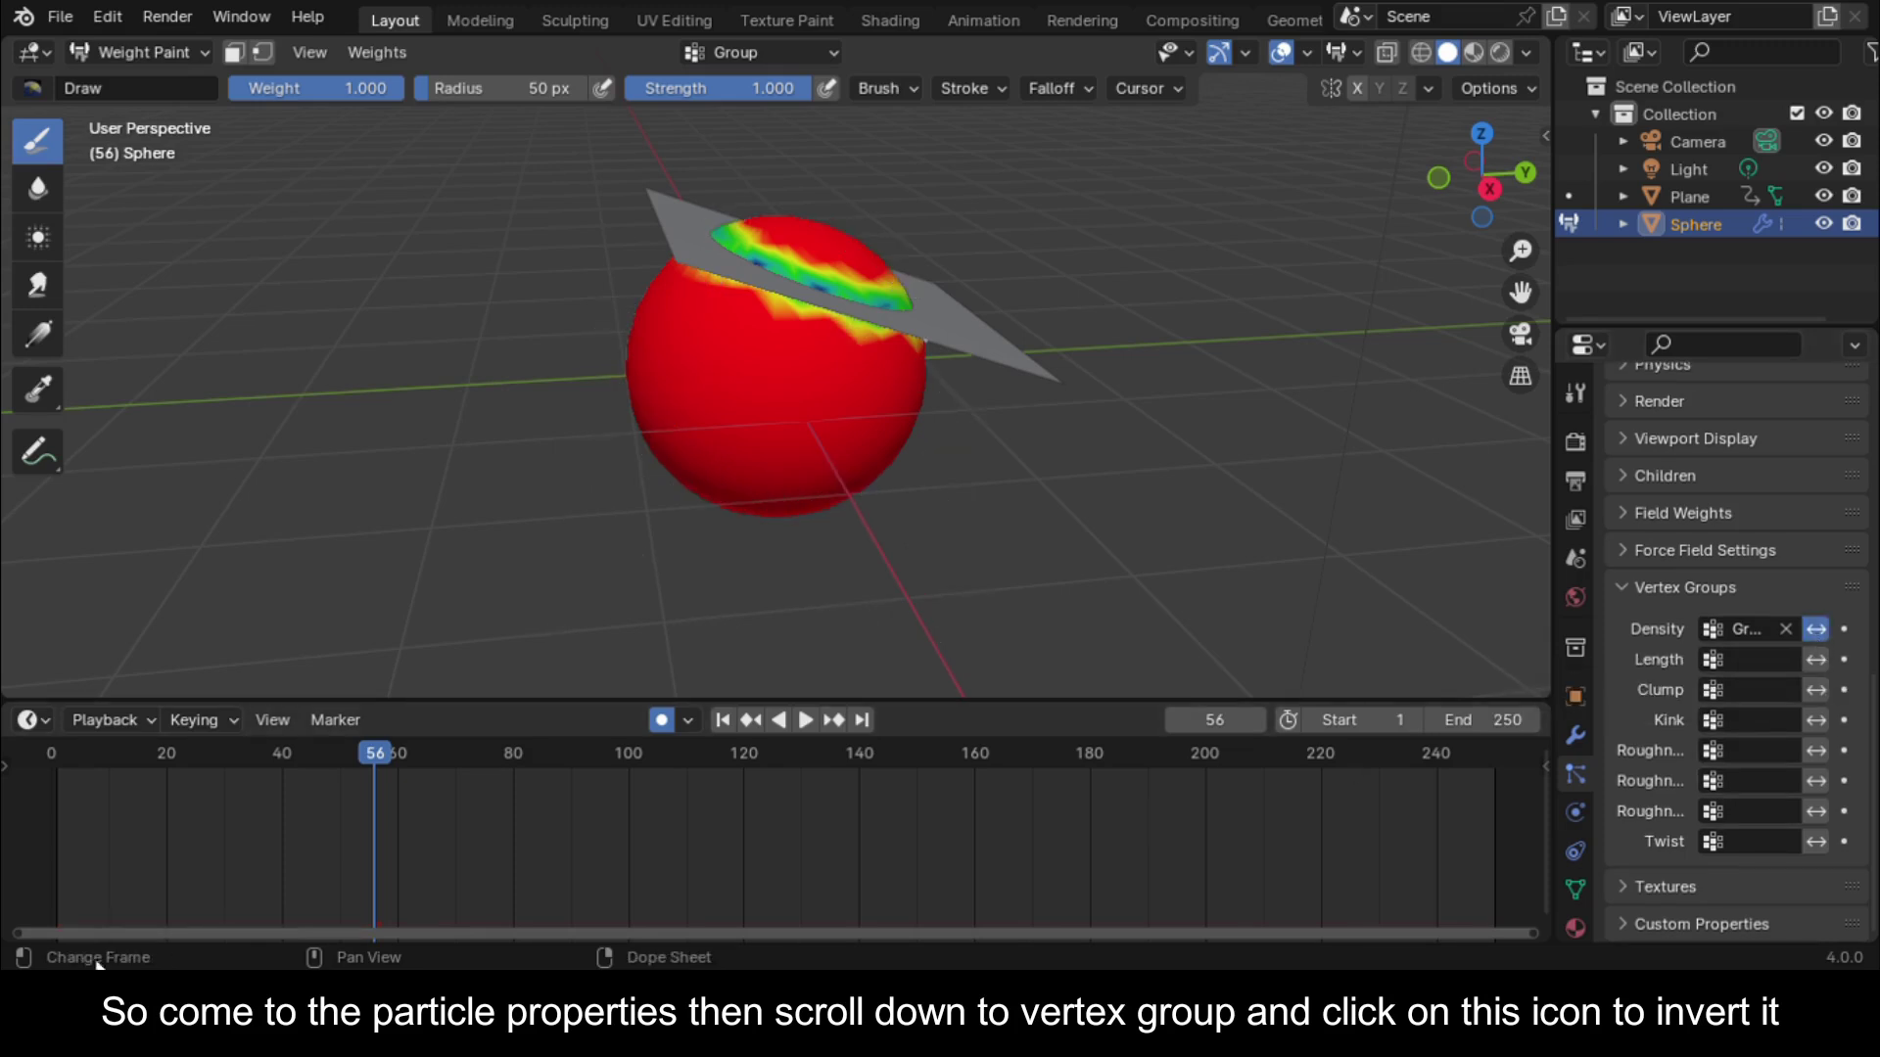
{"action": "left_click", "coordinate": [49, 756]}
{"action": "key", "text": "space"}
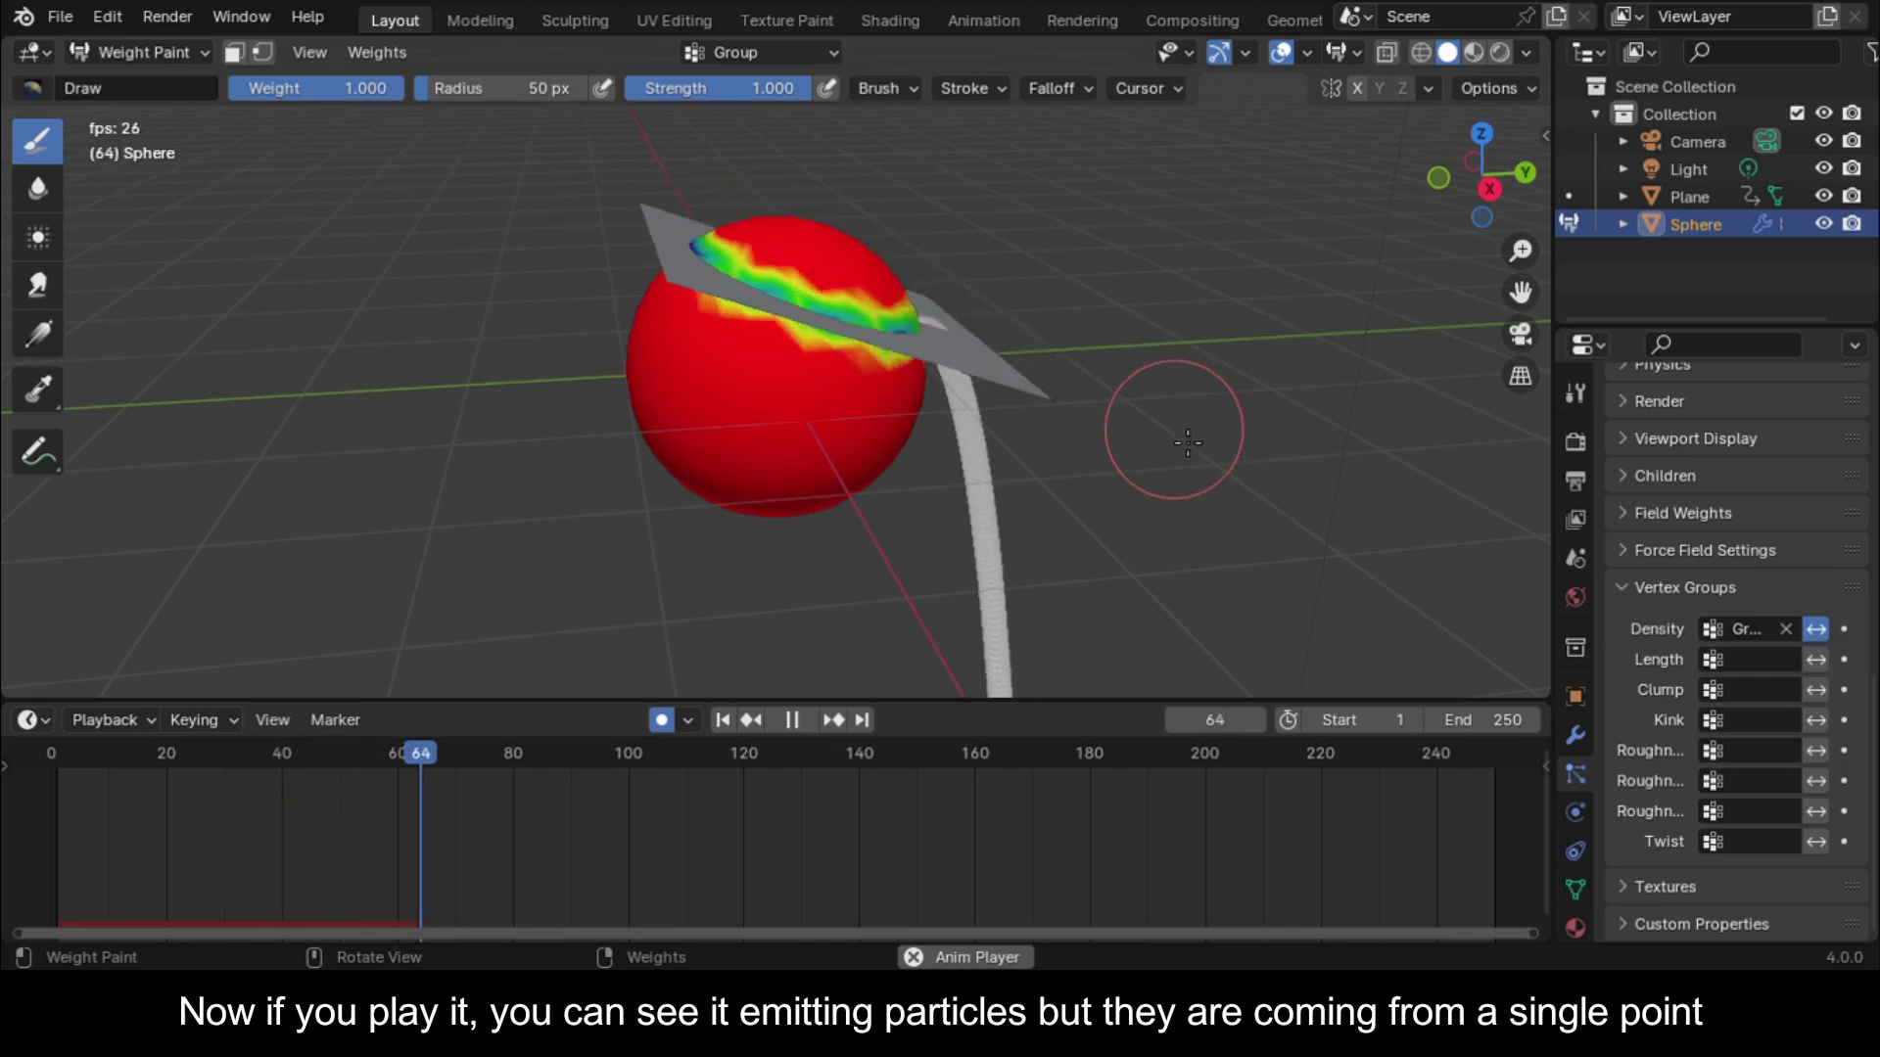
{"action": "key", "text": "space"}
{"action": "middle_click_drag", "start_coordinate": [1187, 436], "coordinate": [1007, 421]}
{"action": "key", "text": "space"}
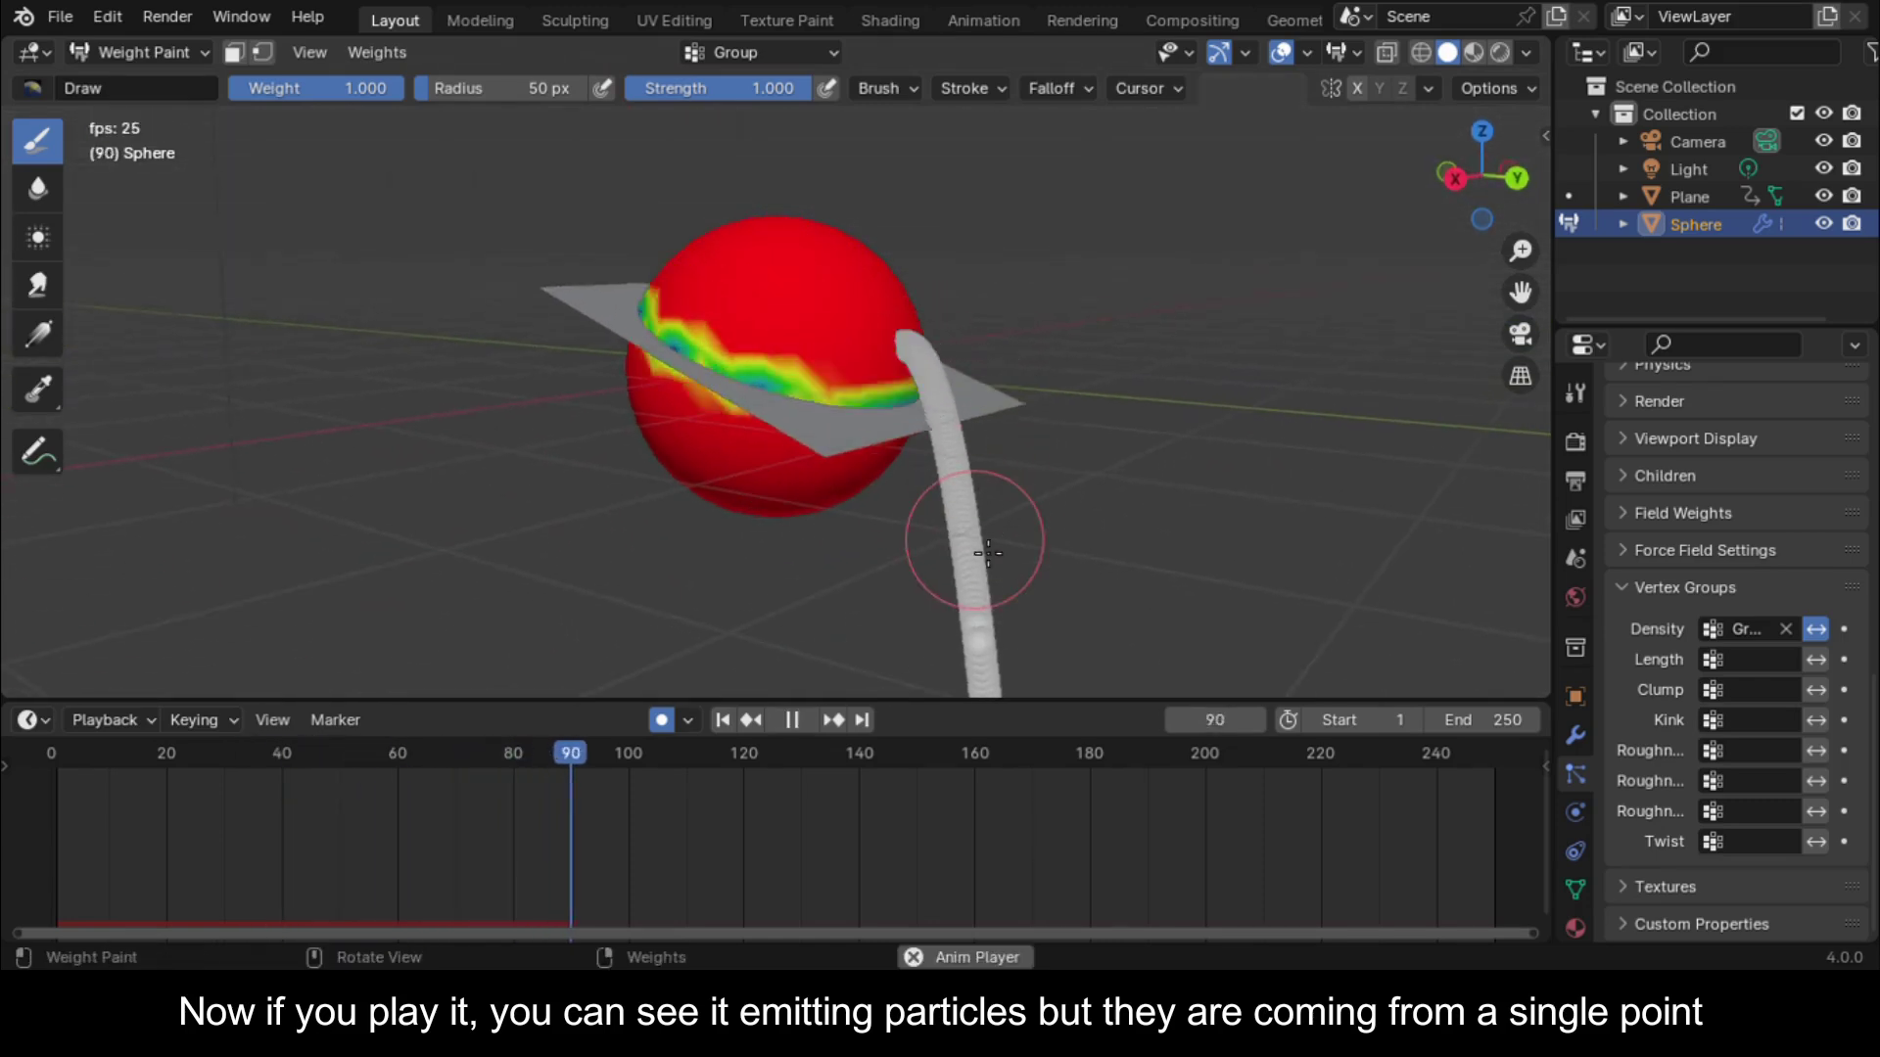
{"action": "key", "text": "space"}
{"action": "middle_click_drag", "start_coordinate": [974, 545], "coordinate": [964, 607]}
{"action": "scroll", "coordinate": [1665, 729], "scroll_direction": "up", "scroll_amount": 8}
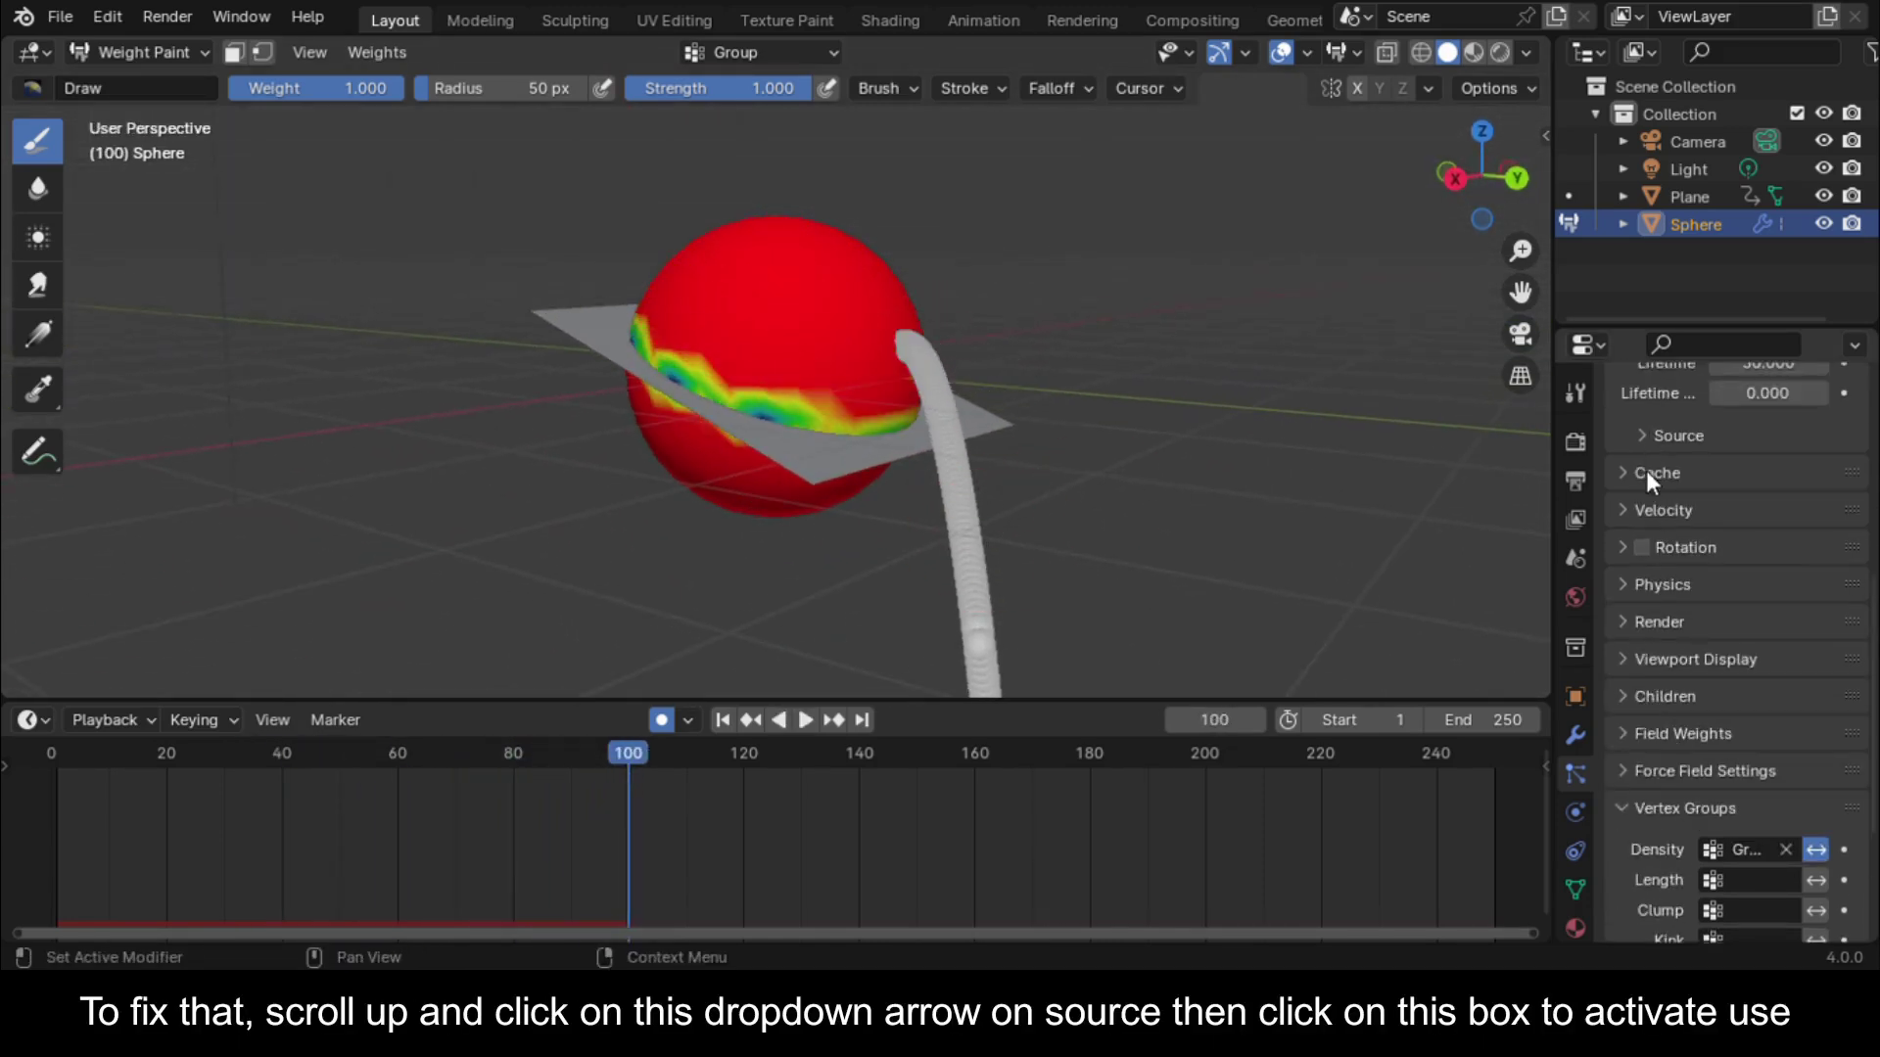
Enable Use Modifier Stack under Emission Source, replay, and scrub back to frame 70
{"action": "left_click", "coordinate": [1642, 600]}
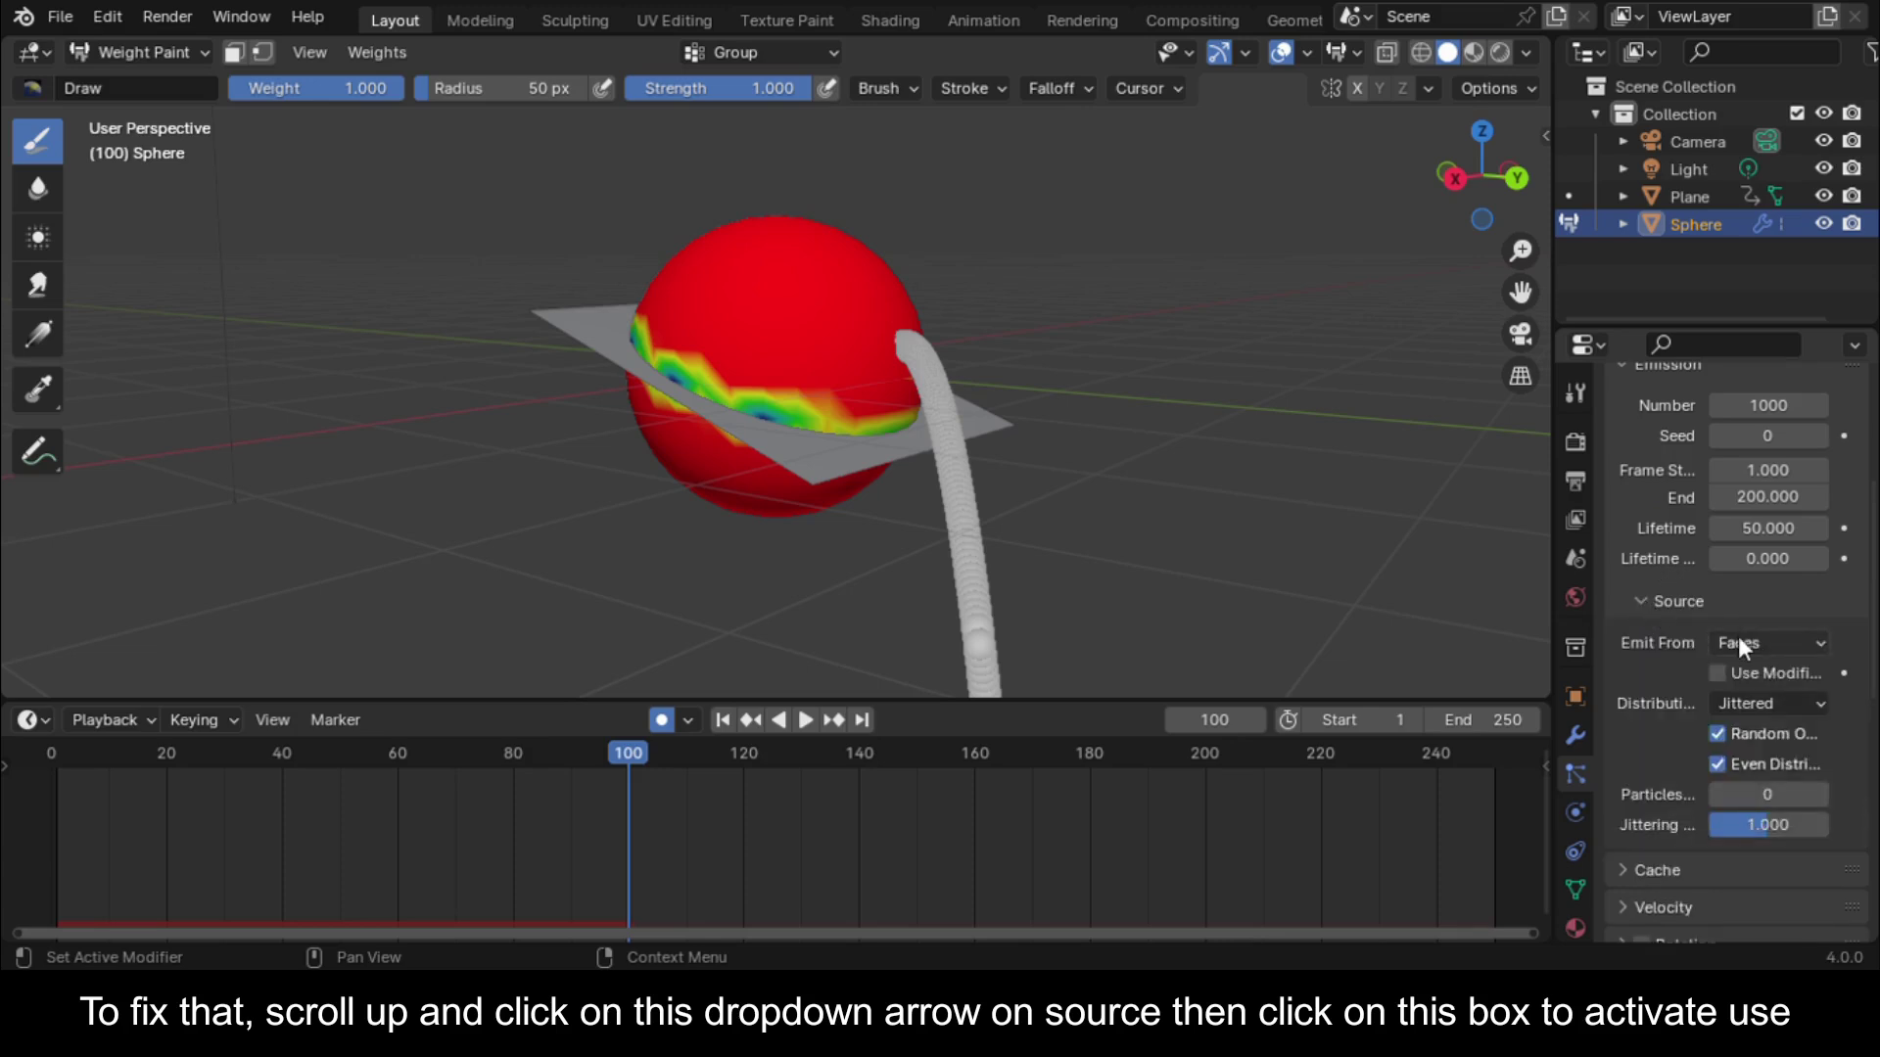
{"action": "left_click", "coordinate": [1717, 673]}
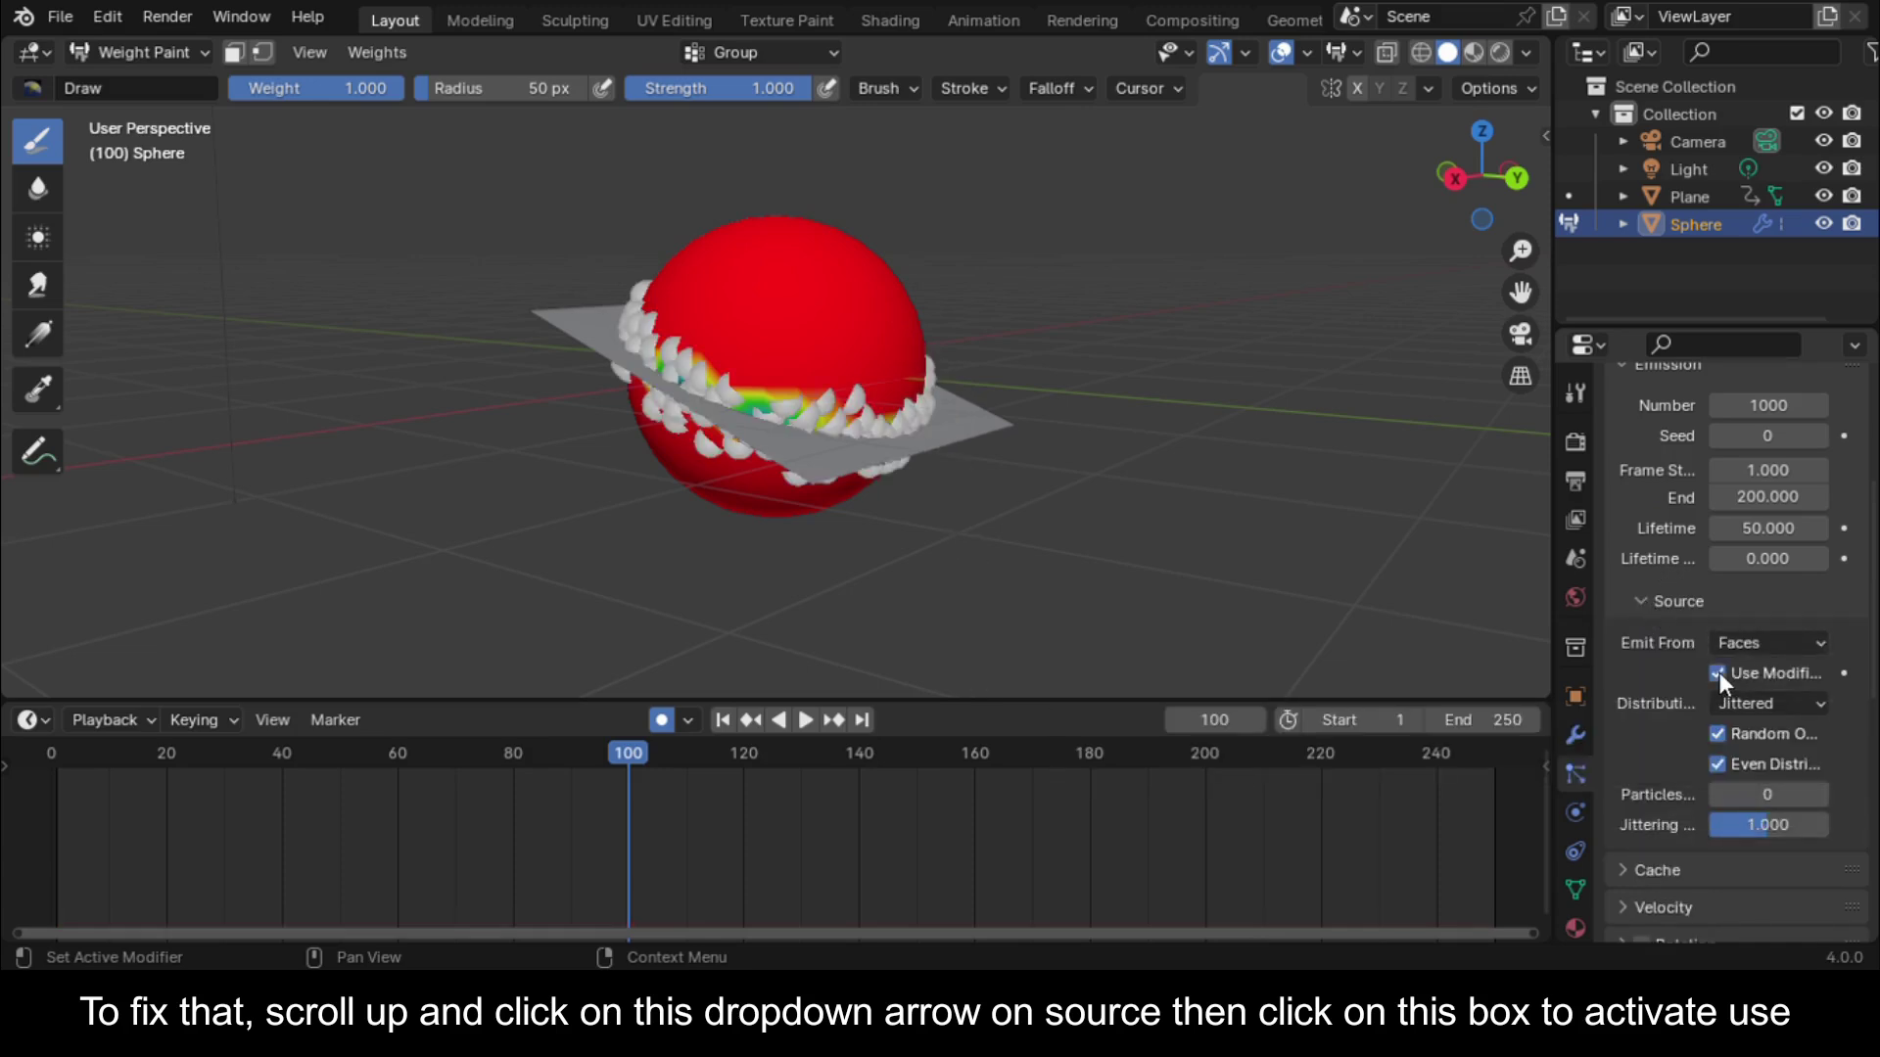
{"action": "left_click", "coordinate": [44, 762]}
{"action": "key", "text": "space"}
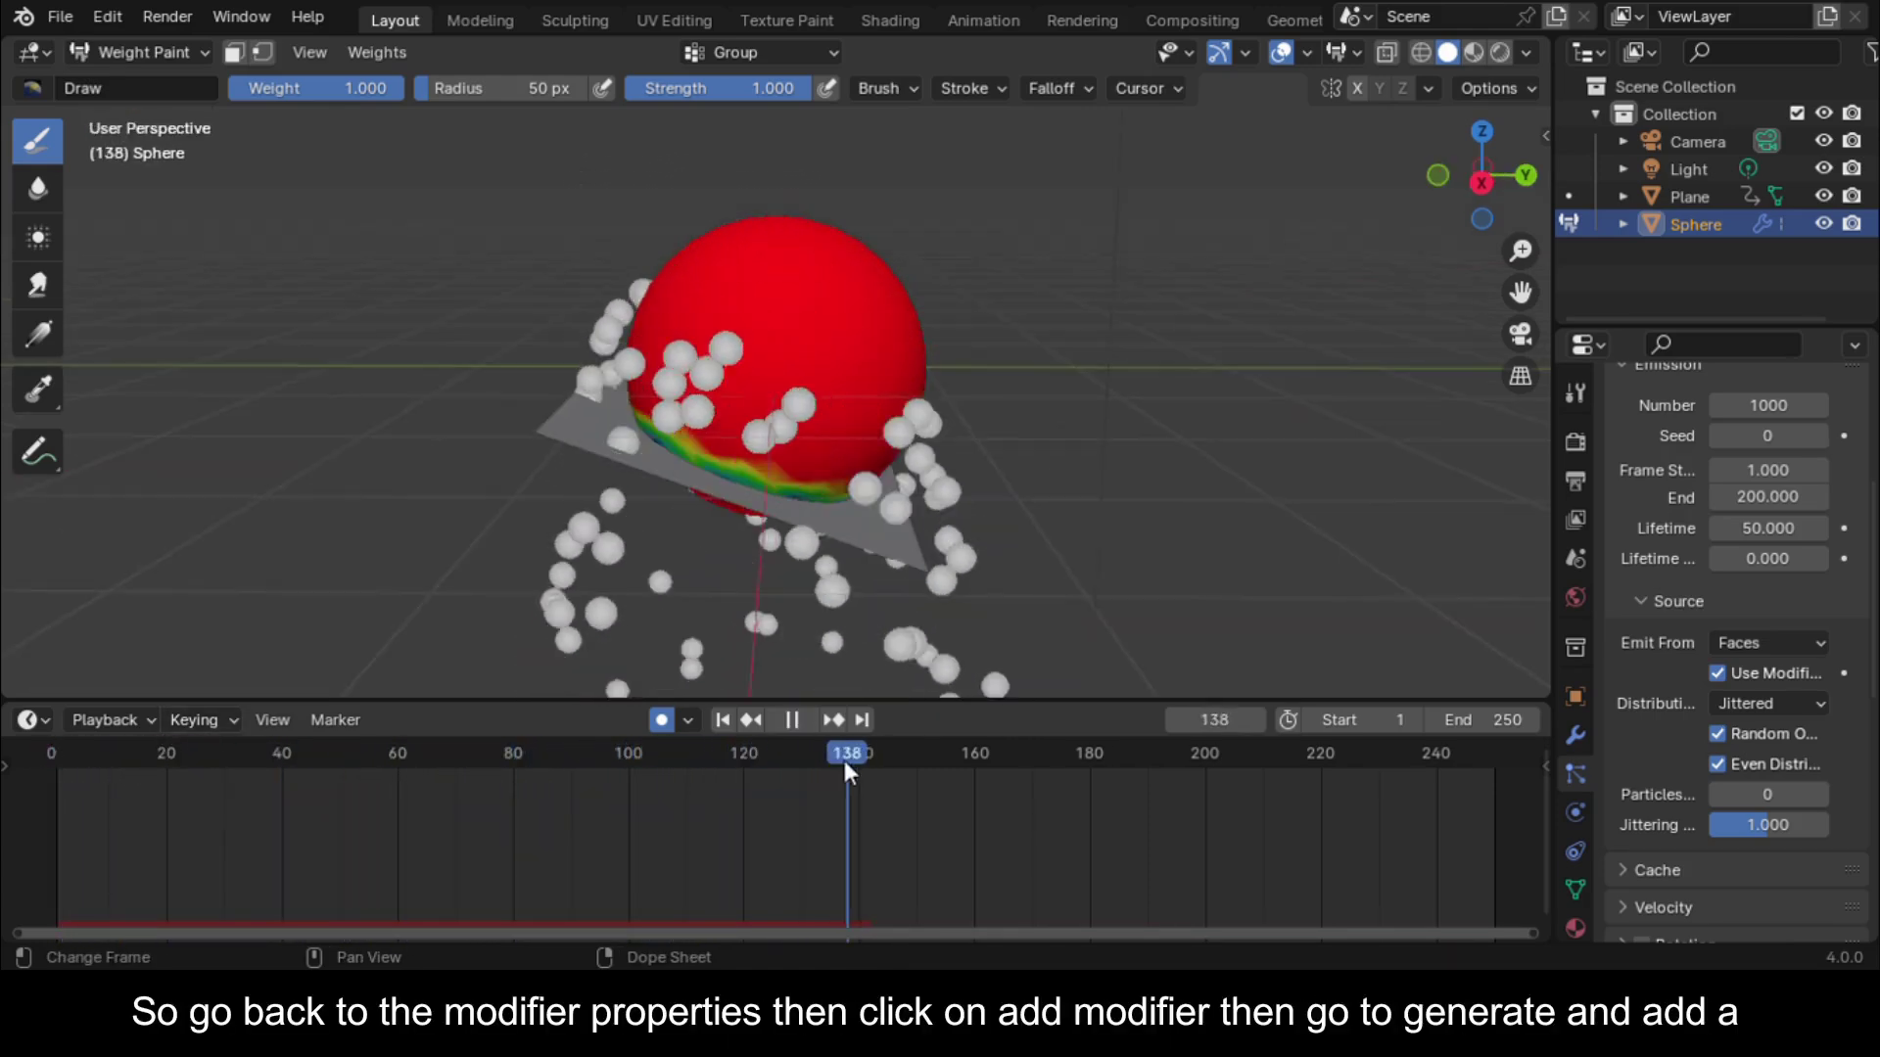
{"action": "left_click_drag", "start_coordinate": [844, 761], "coordinate": [442, 783]}
Add a Subdivision Surface modifier, save, and move it to the top of the stack
{"action": "left_click", "coordinate": [1576, 734]}
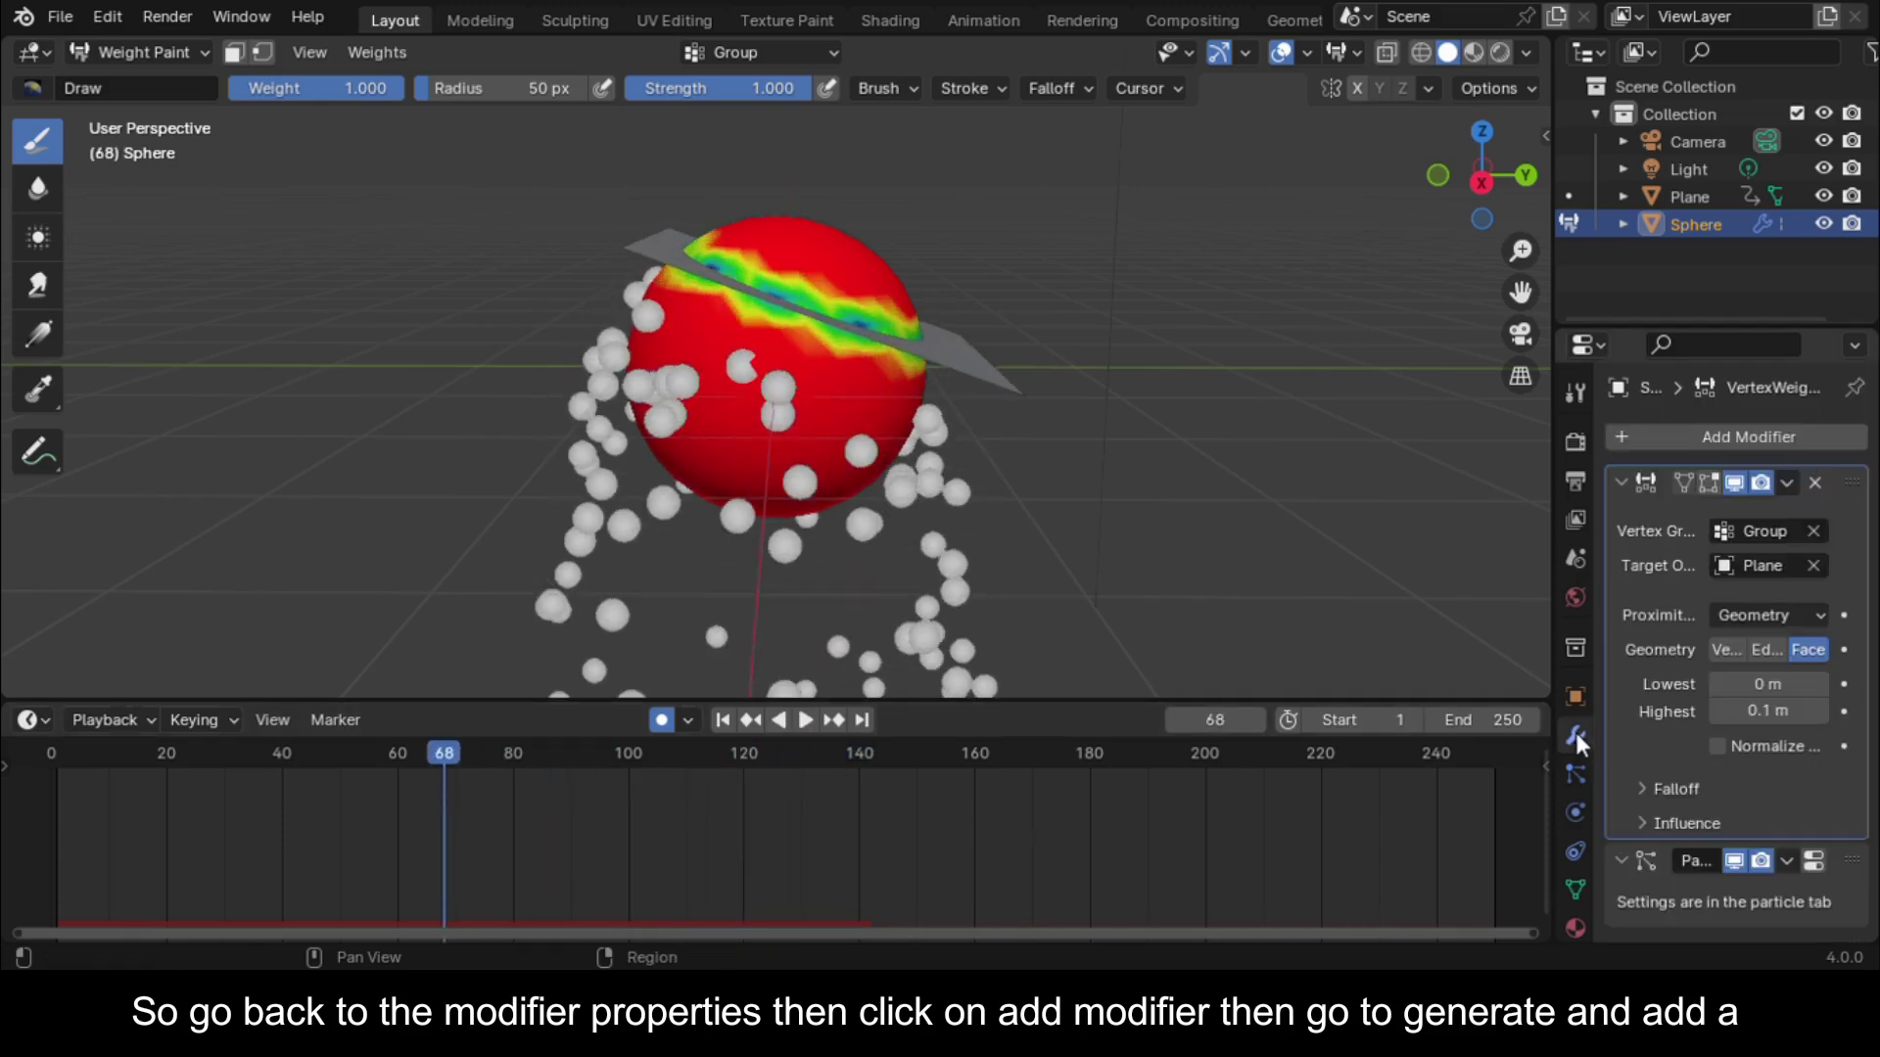
{"action": "left_click", "coordinate": [1635, 472]}
{"action": "left_click", "coordinate": [1658, 444]}
{"action": "mouse_move", "coordinate": [1547, 476]}
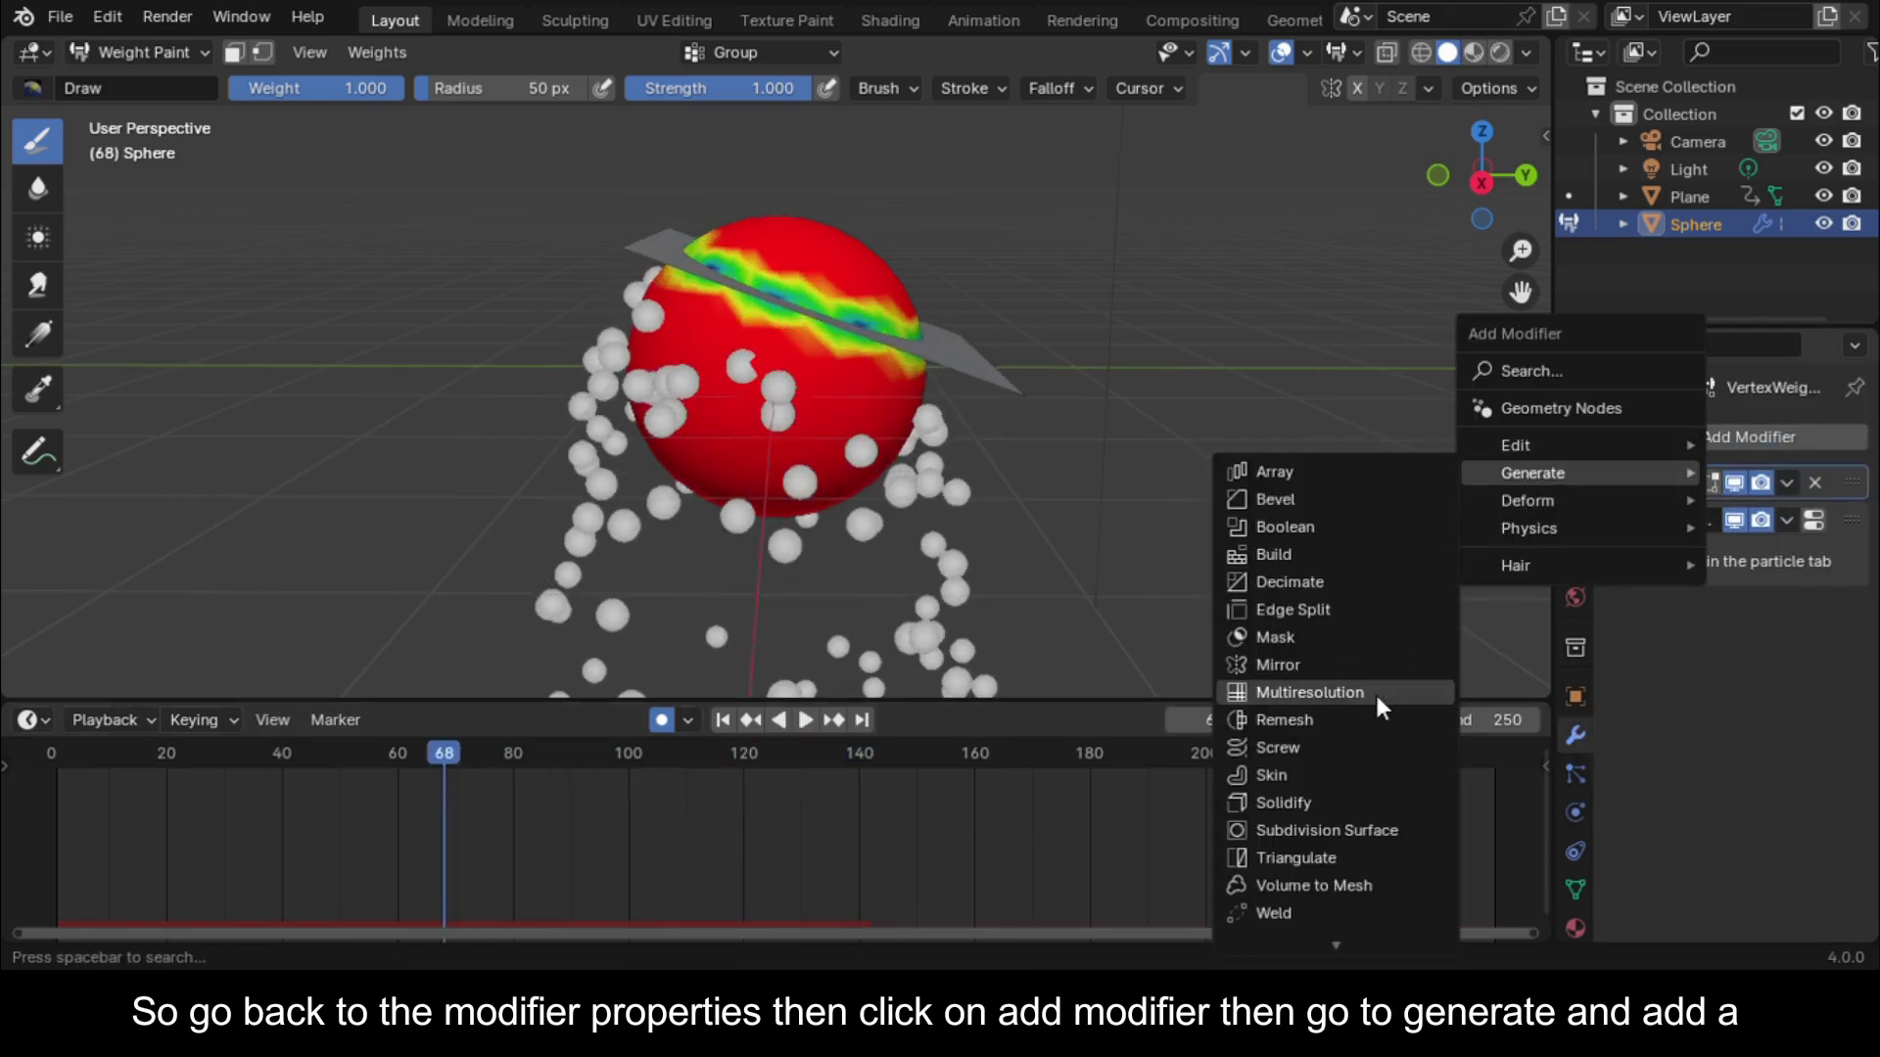
{"action": "left_click", "coordinate": [1347, 828]}
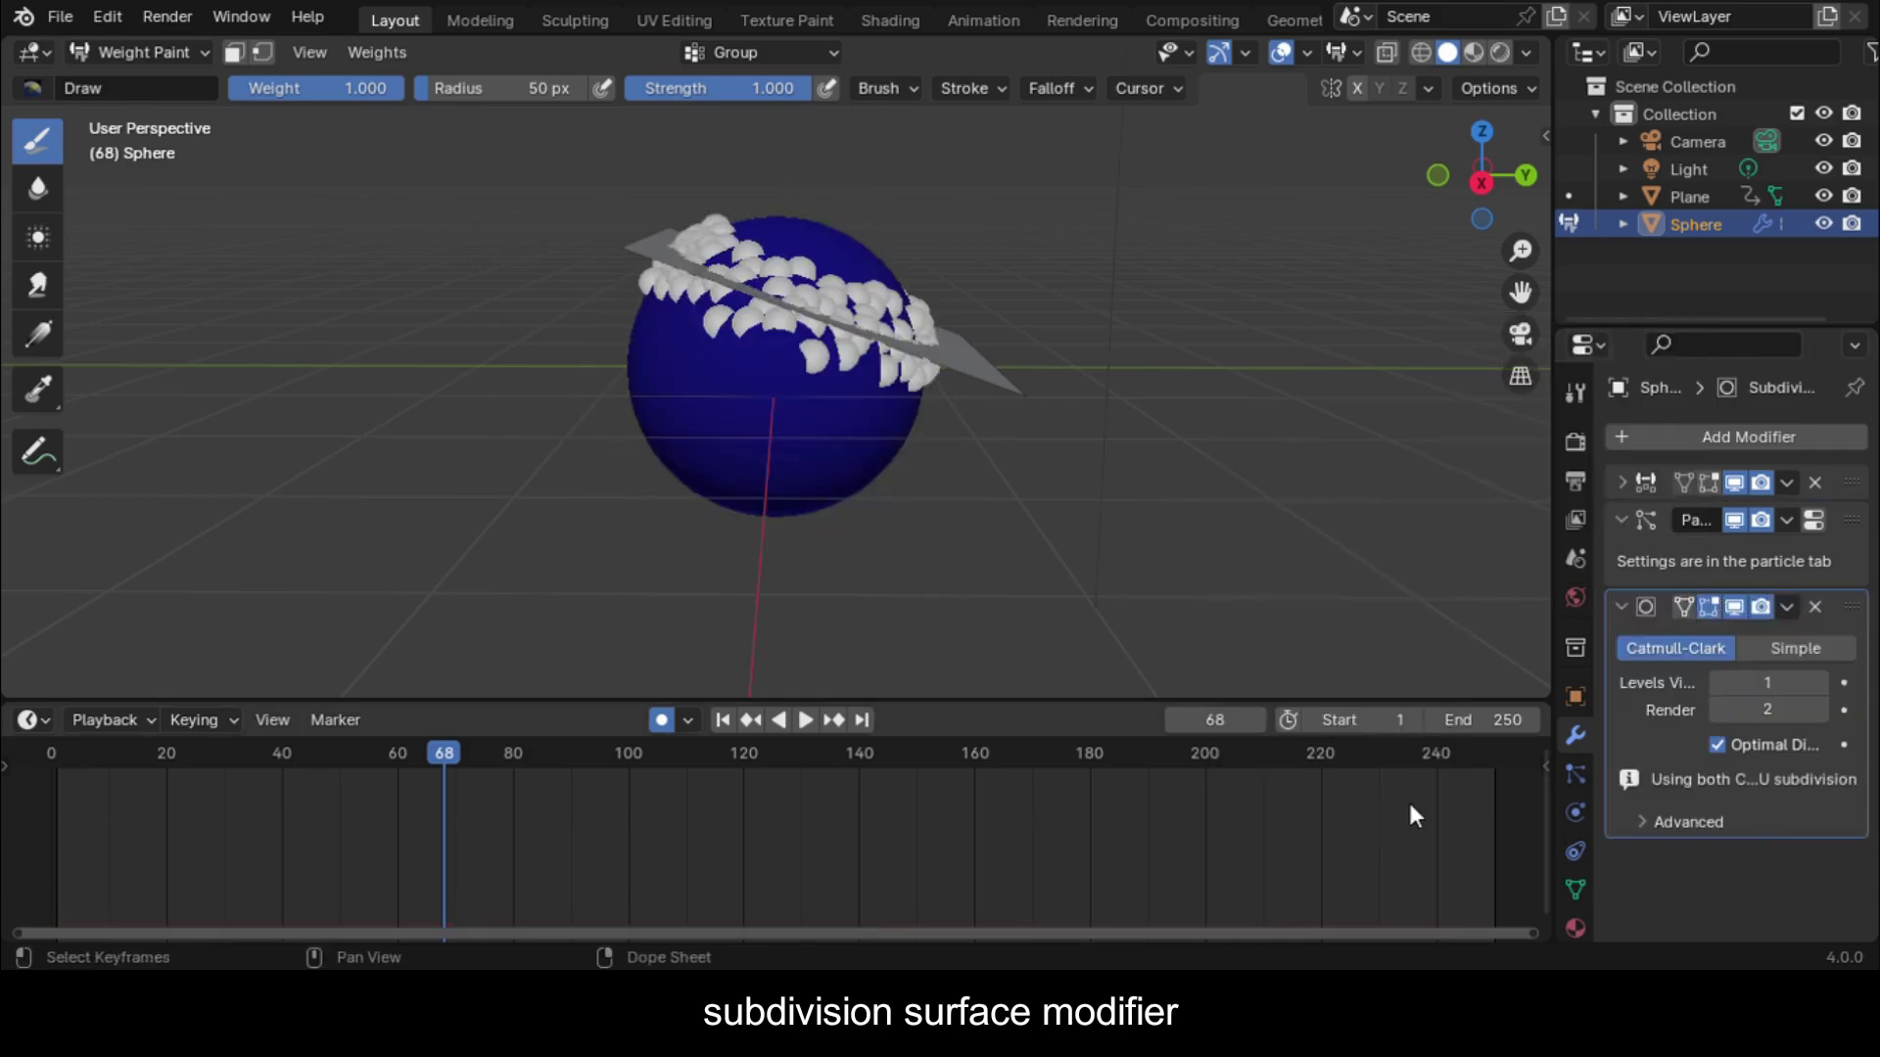
{"action": "key", "text": "ctrl+s"}
{"action": "scroll", "coordinate": [1844, 578], "scroll_direction": "down", "scroll_amount": 3}
{"action": "left_click_drag", "start_coordinate": [1844, 577], "coordinate": [1846, 441]}
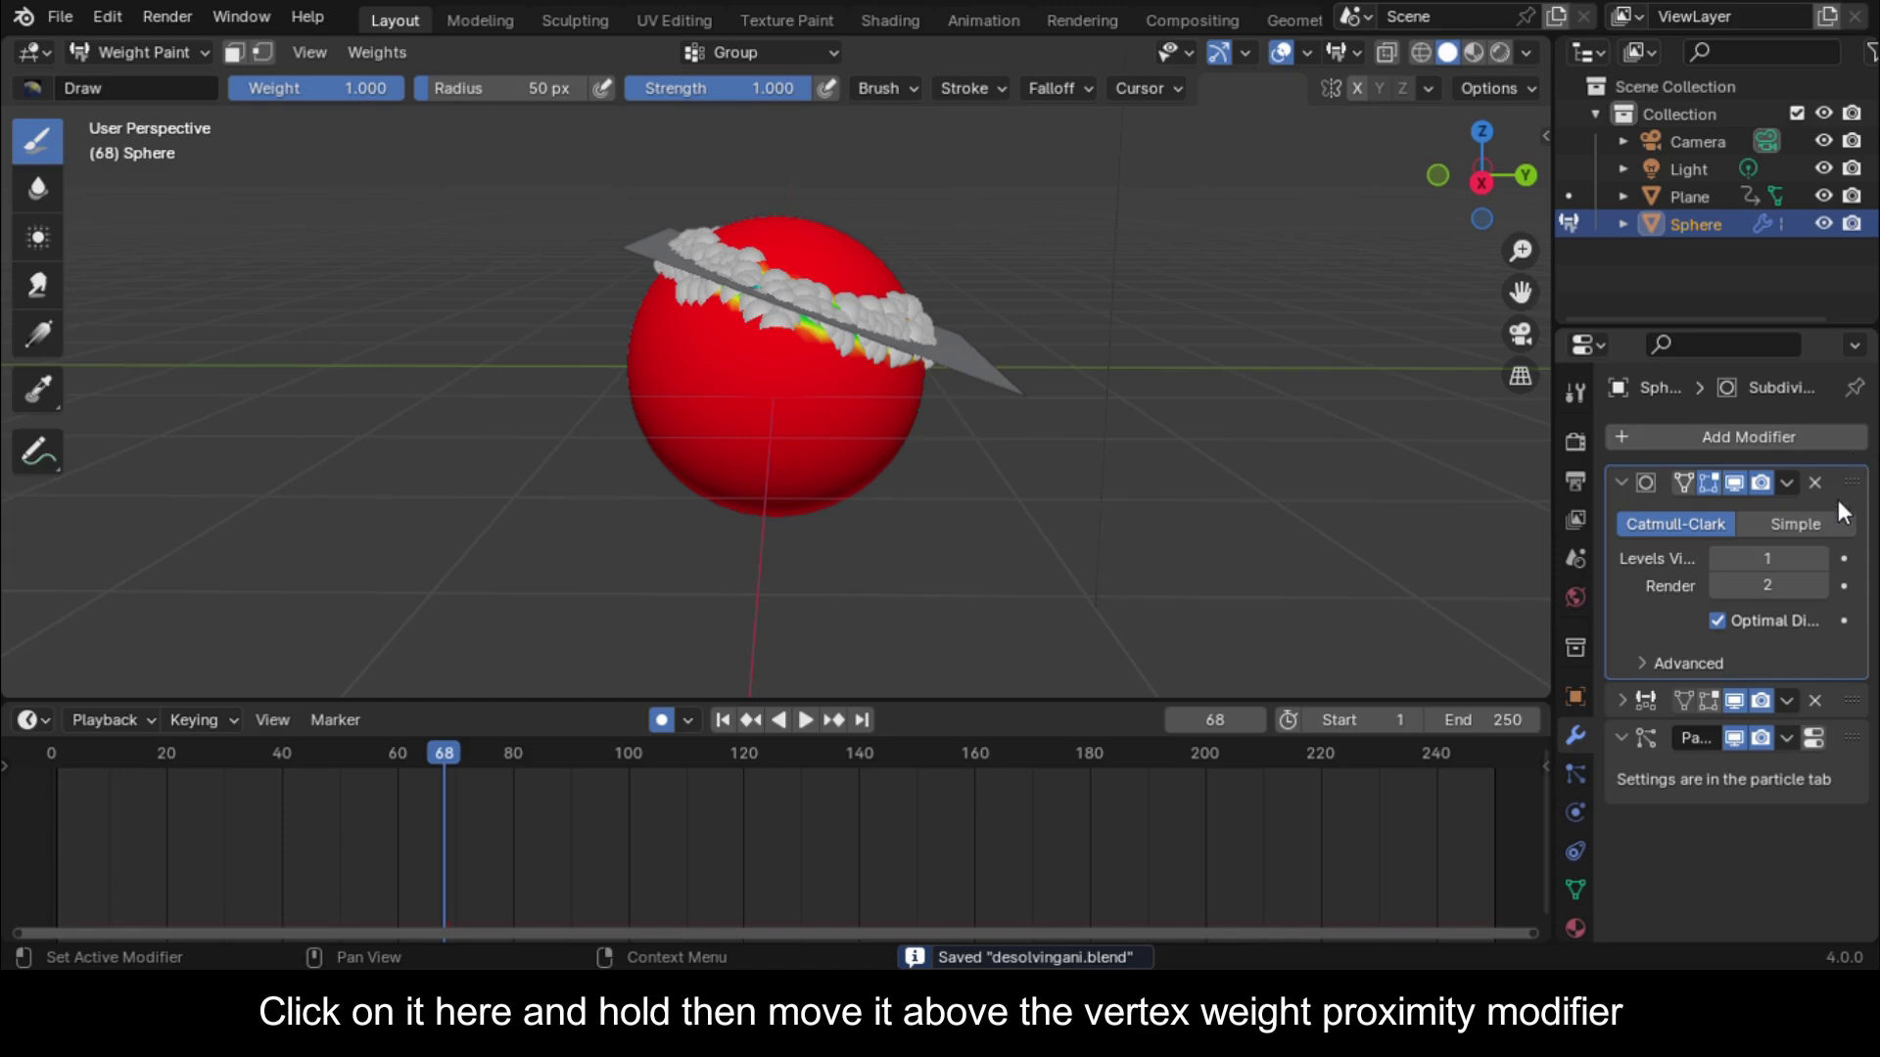
{"action": "scroll", "coordinate": [832, 378], "scroll_direction": "up", "scroll_amount": 6}
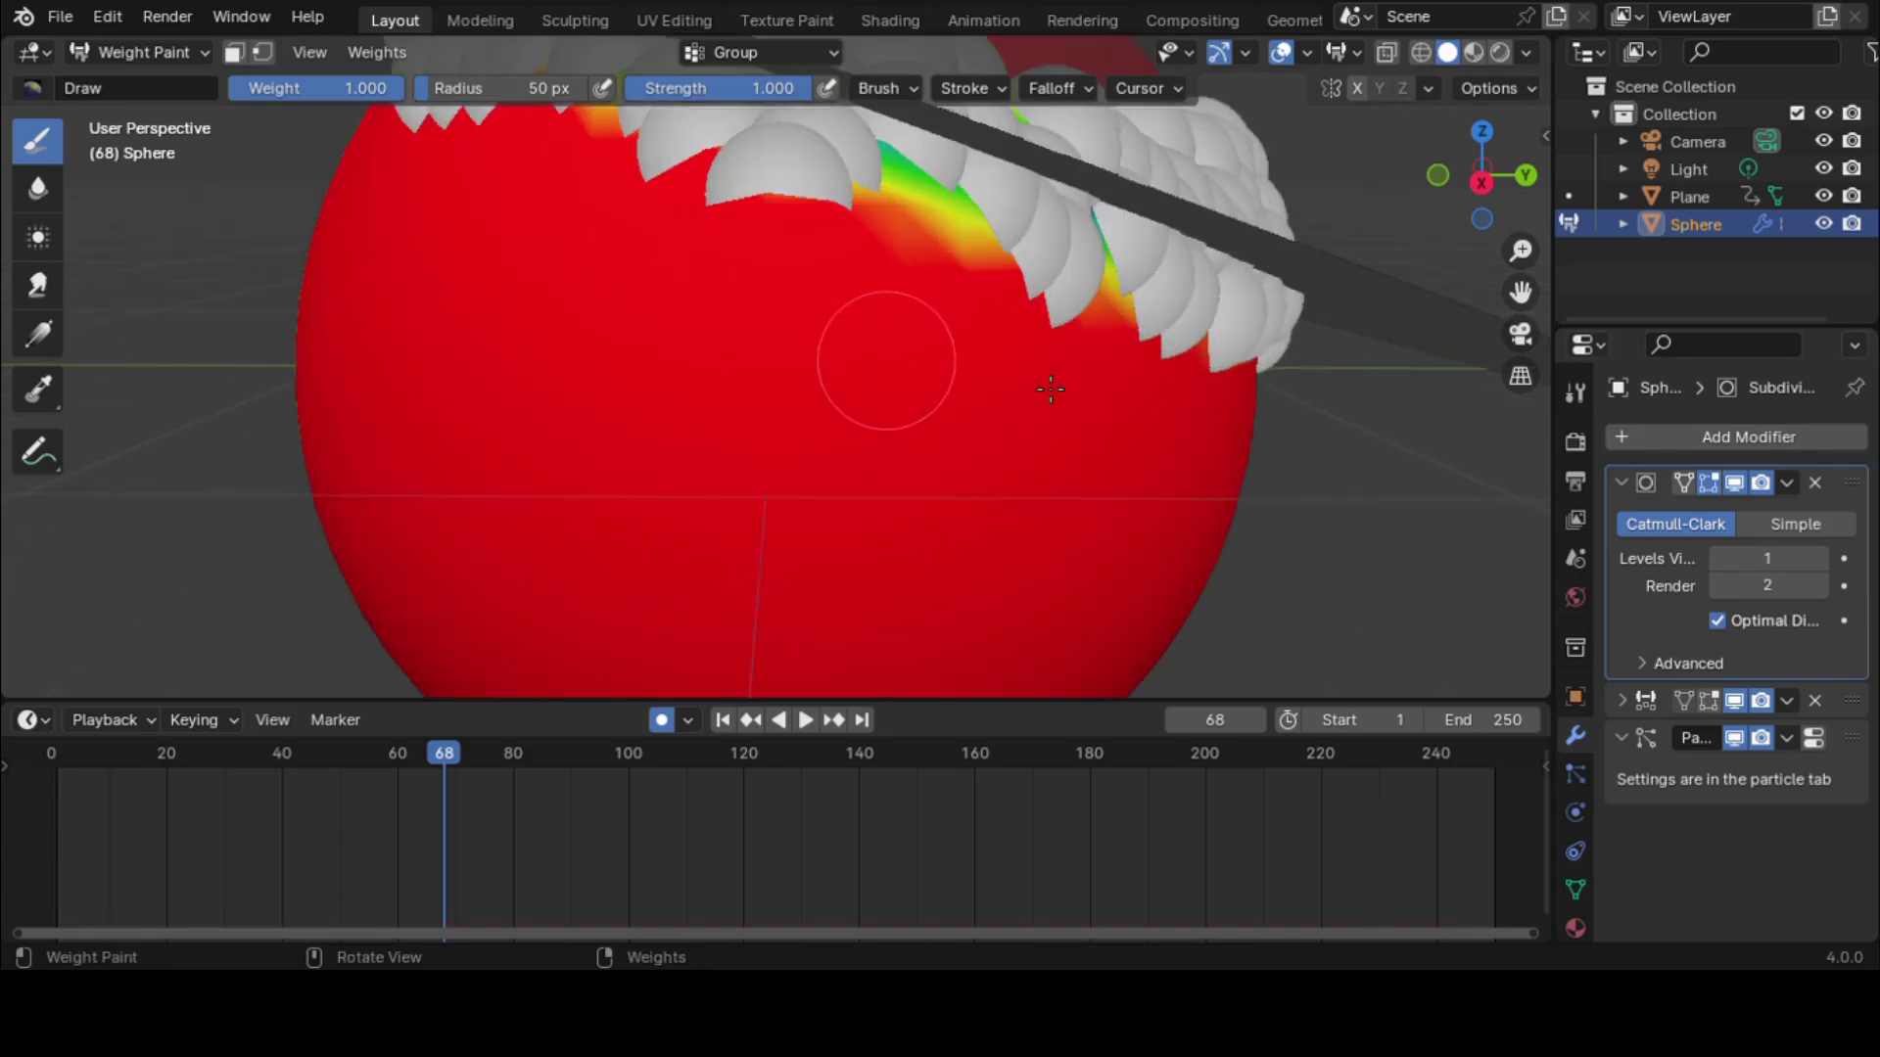
Raise the subdivision viewport level to 2, then play and scrub back to frame 54
{"action": "left_click", "coordinate": [1823, 556]}
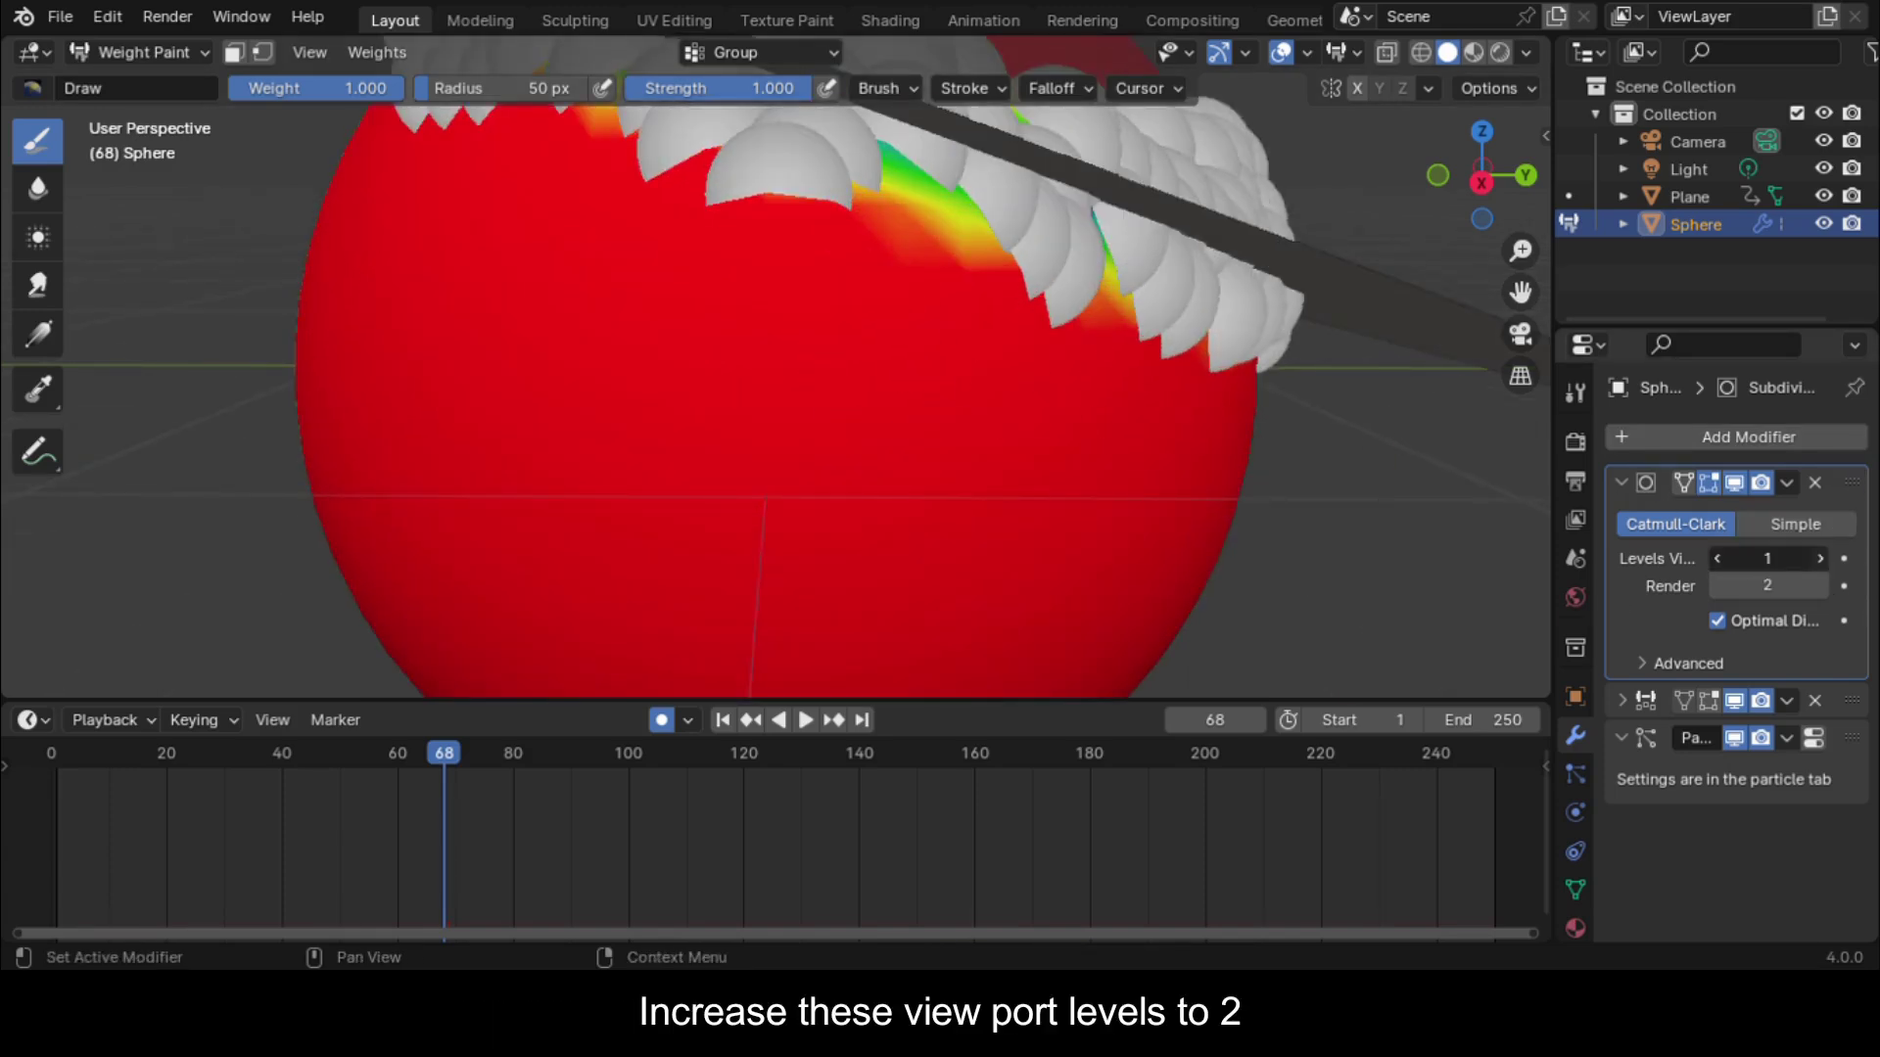
{"action": "left_click", "coordinate": [1823, 556]}
{"action": "scroll", "coordinate": [956, 366], "scroll_direction": "down", "scroll_amount": 5}
{"action": "middle_click_drag", "start_coordinate": [956, 366], "coordinate": [1134, 370]}
{"action": "key", "text": "shift+Left"}
{"action": "key", "text": "space"}
{"action": "scroll", "coordinate": [1077, 392], "scroll_direction": "down", "scroll_amount": 3}
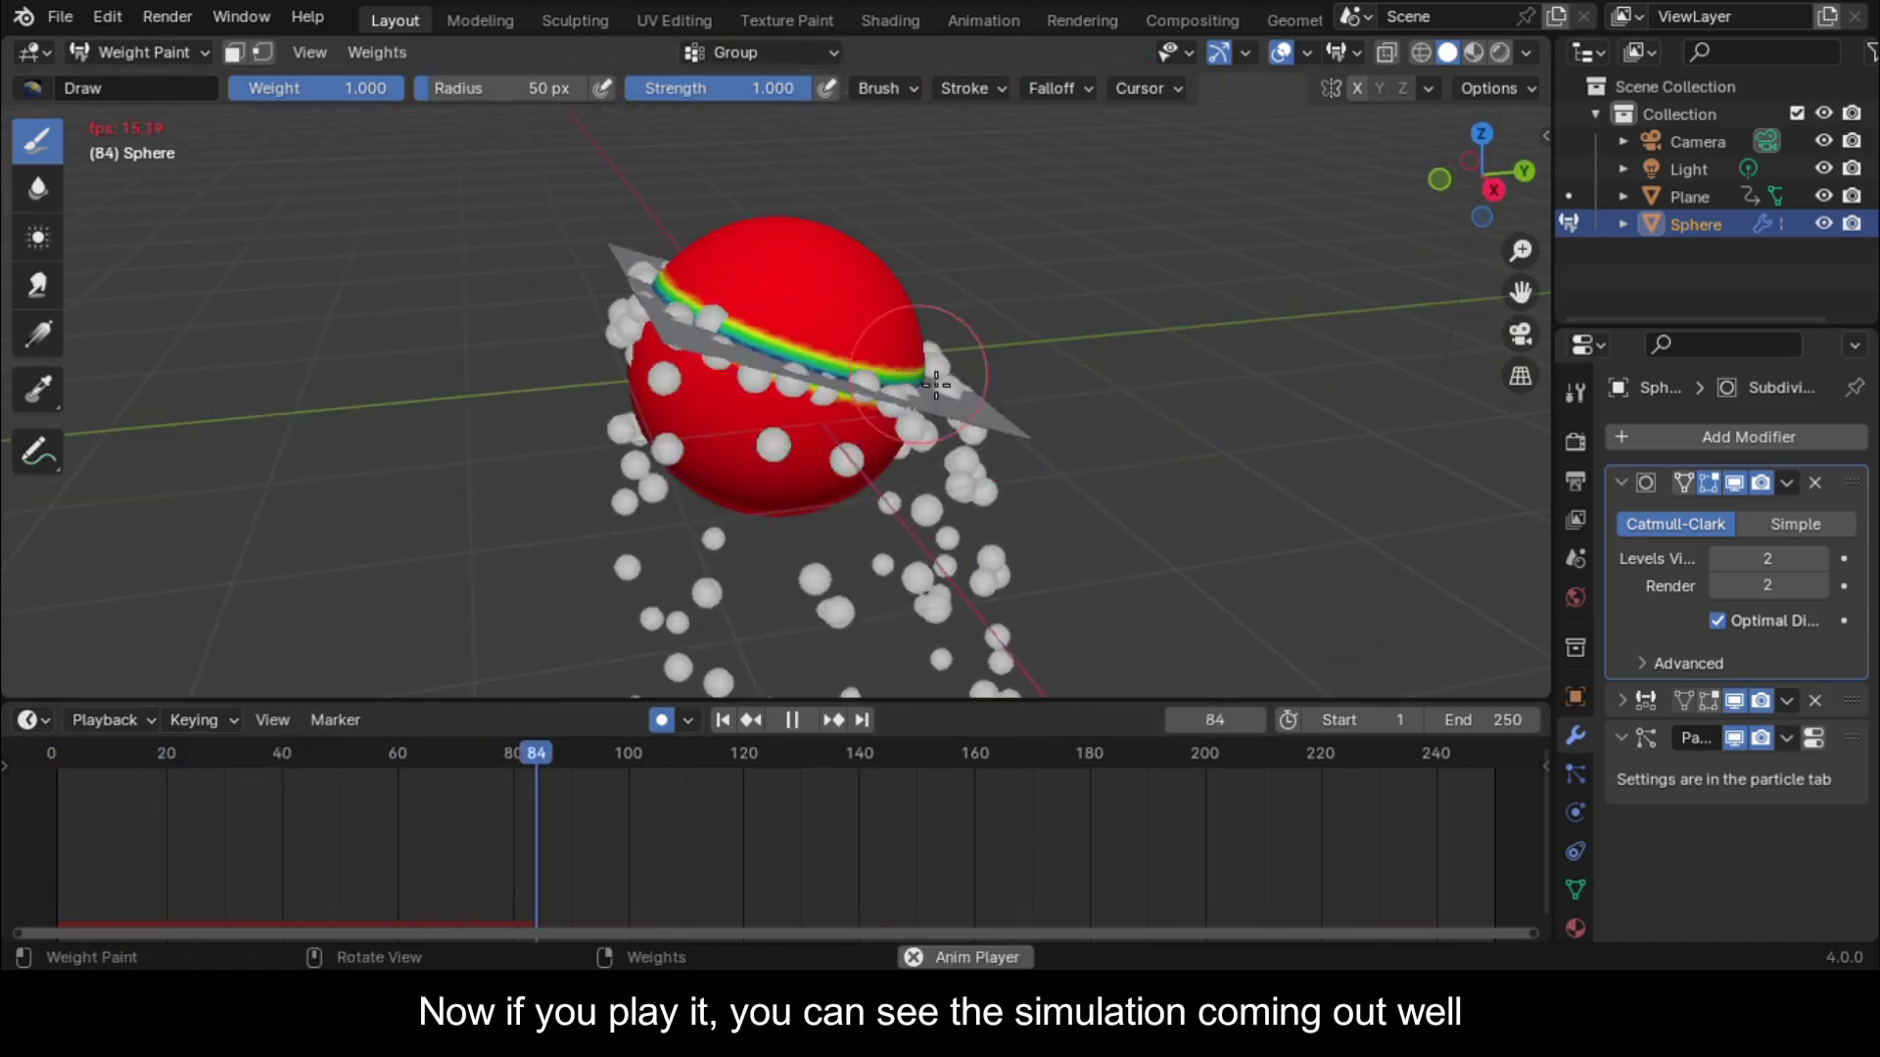
{"action": "left_click", "coordinate": [792, 719]}
{"action": "left_click_drag", "start_coordinate": [861, 758], "coordinate": [365, 813]}
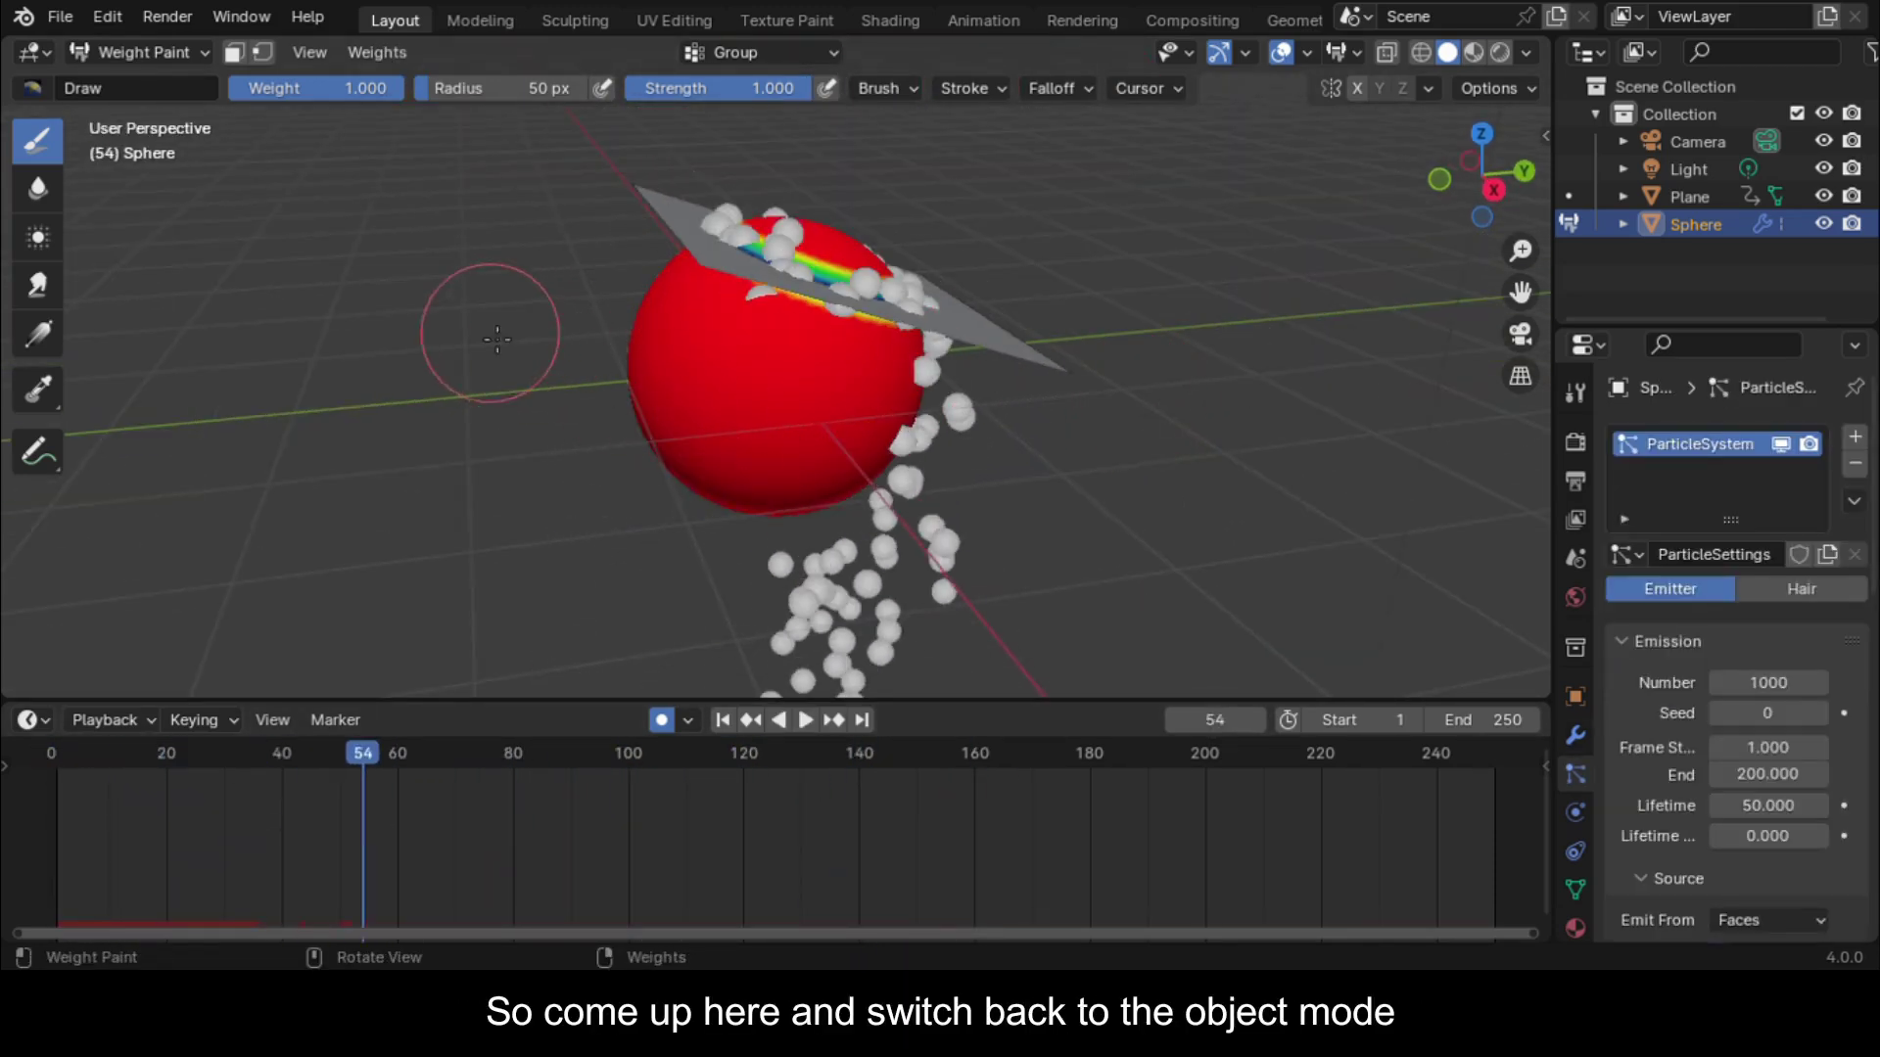
Return to Object Mode and add an Icosphere to the scene
{"action": "left_click", "coordinate": [127, 51]}
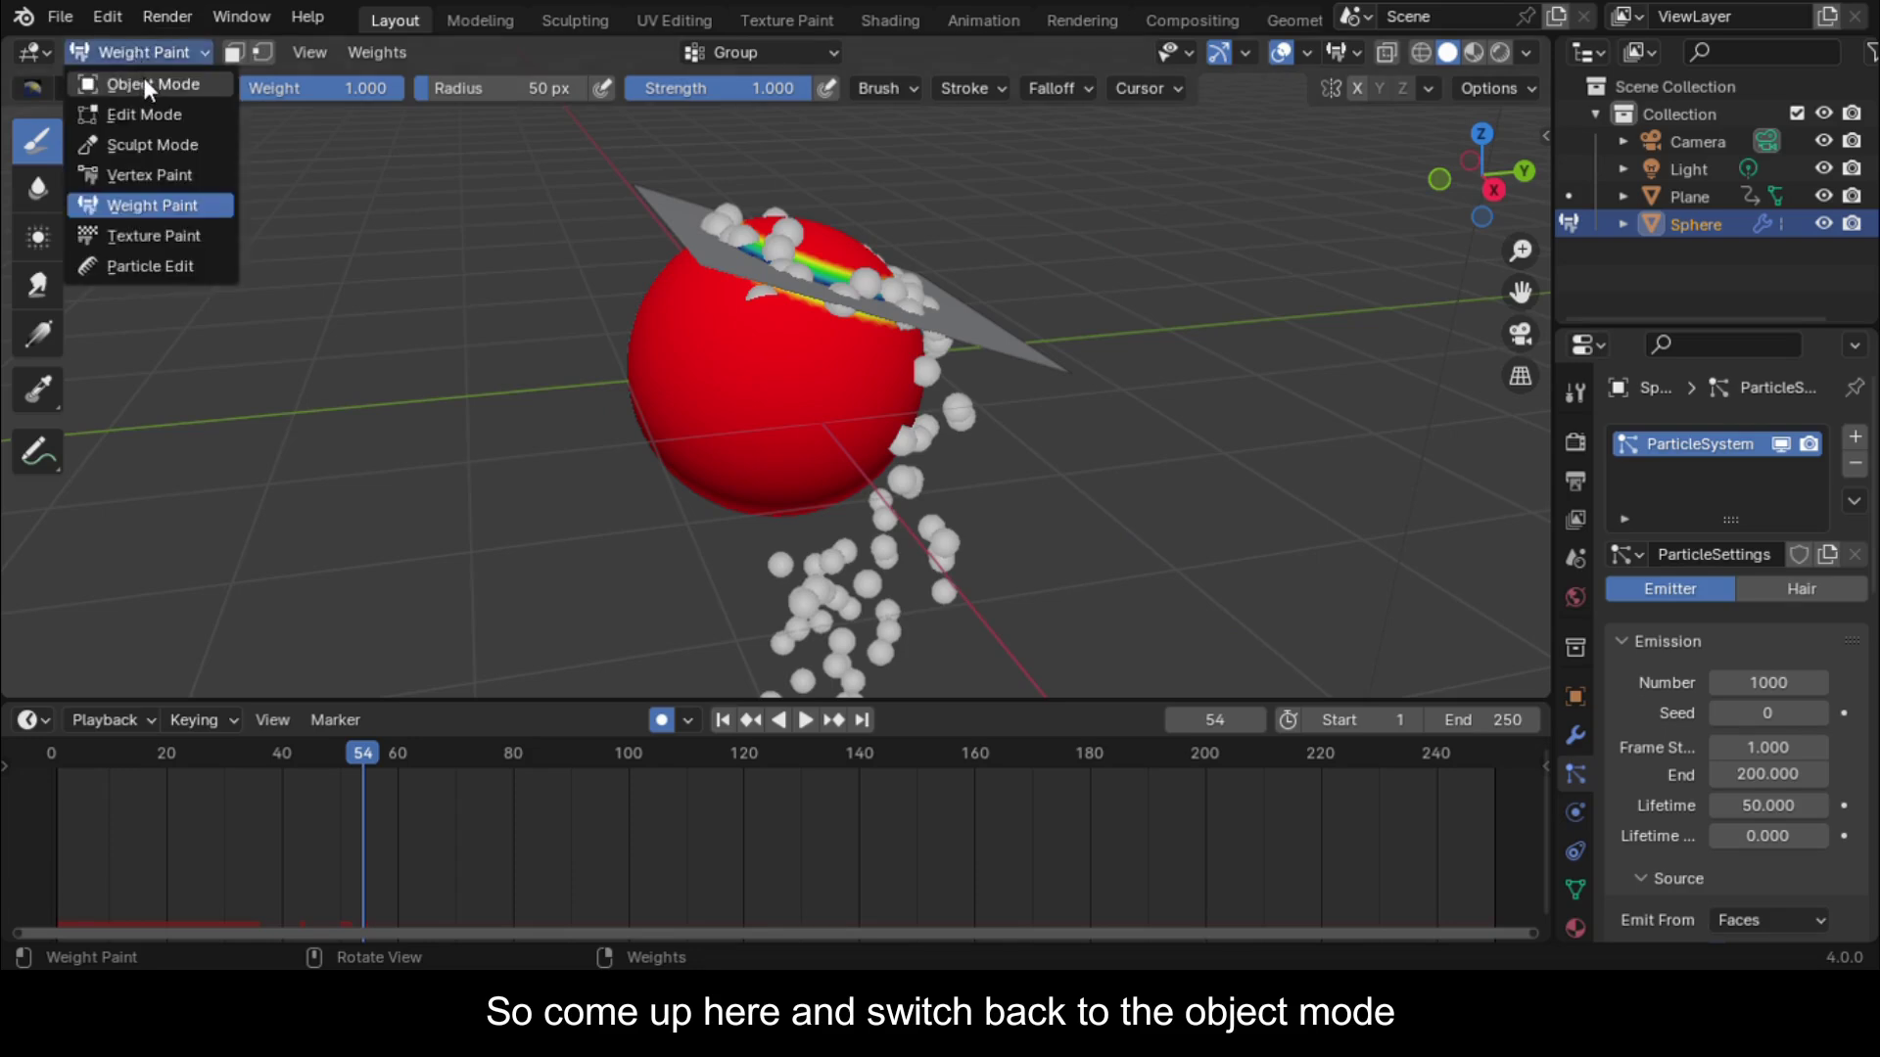
{"action": "left_click", "coordinate": [144, 84]}
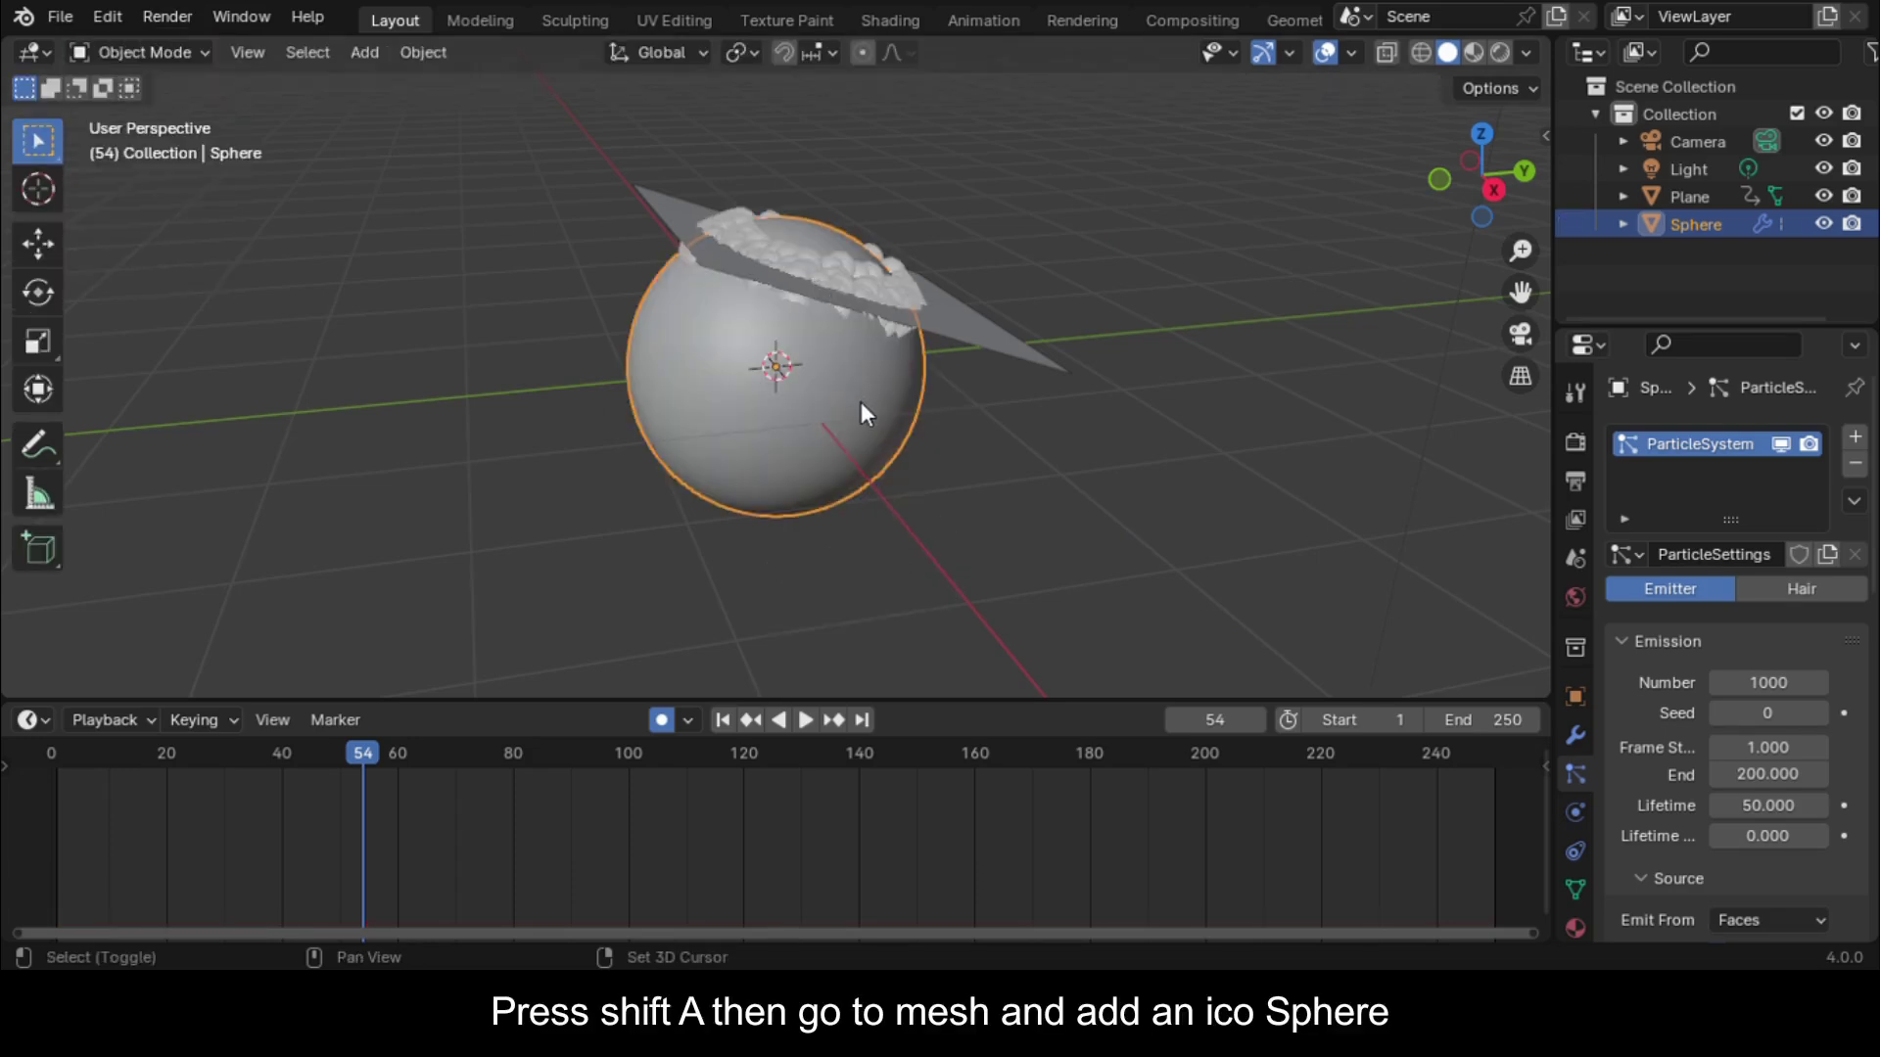
{"action": "key", "text": "shift+a"}
{"action": "mouse_move", "coordinate": [860, 401]}
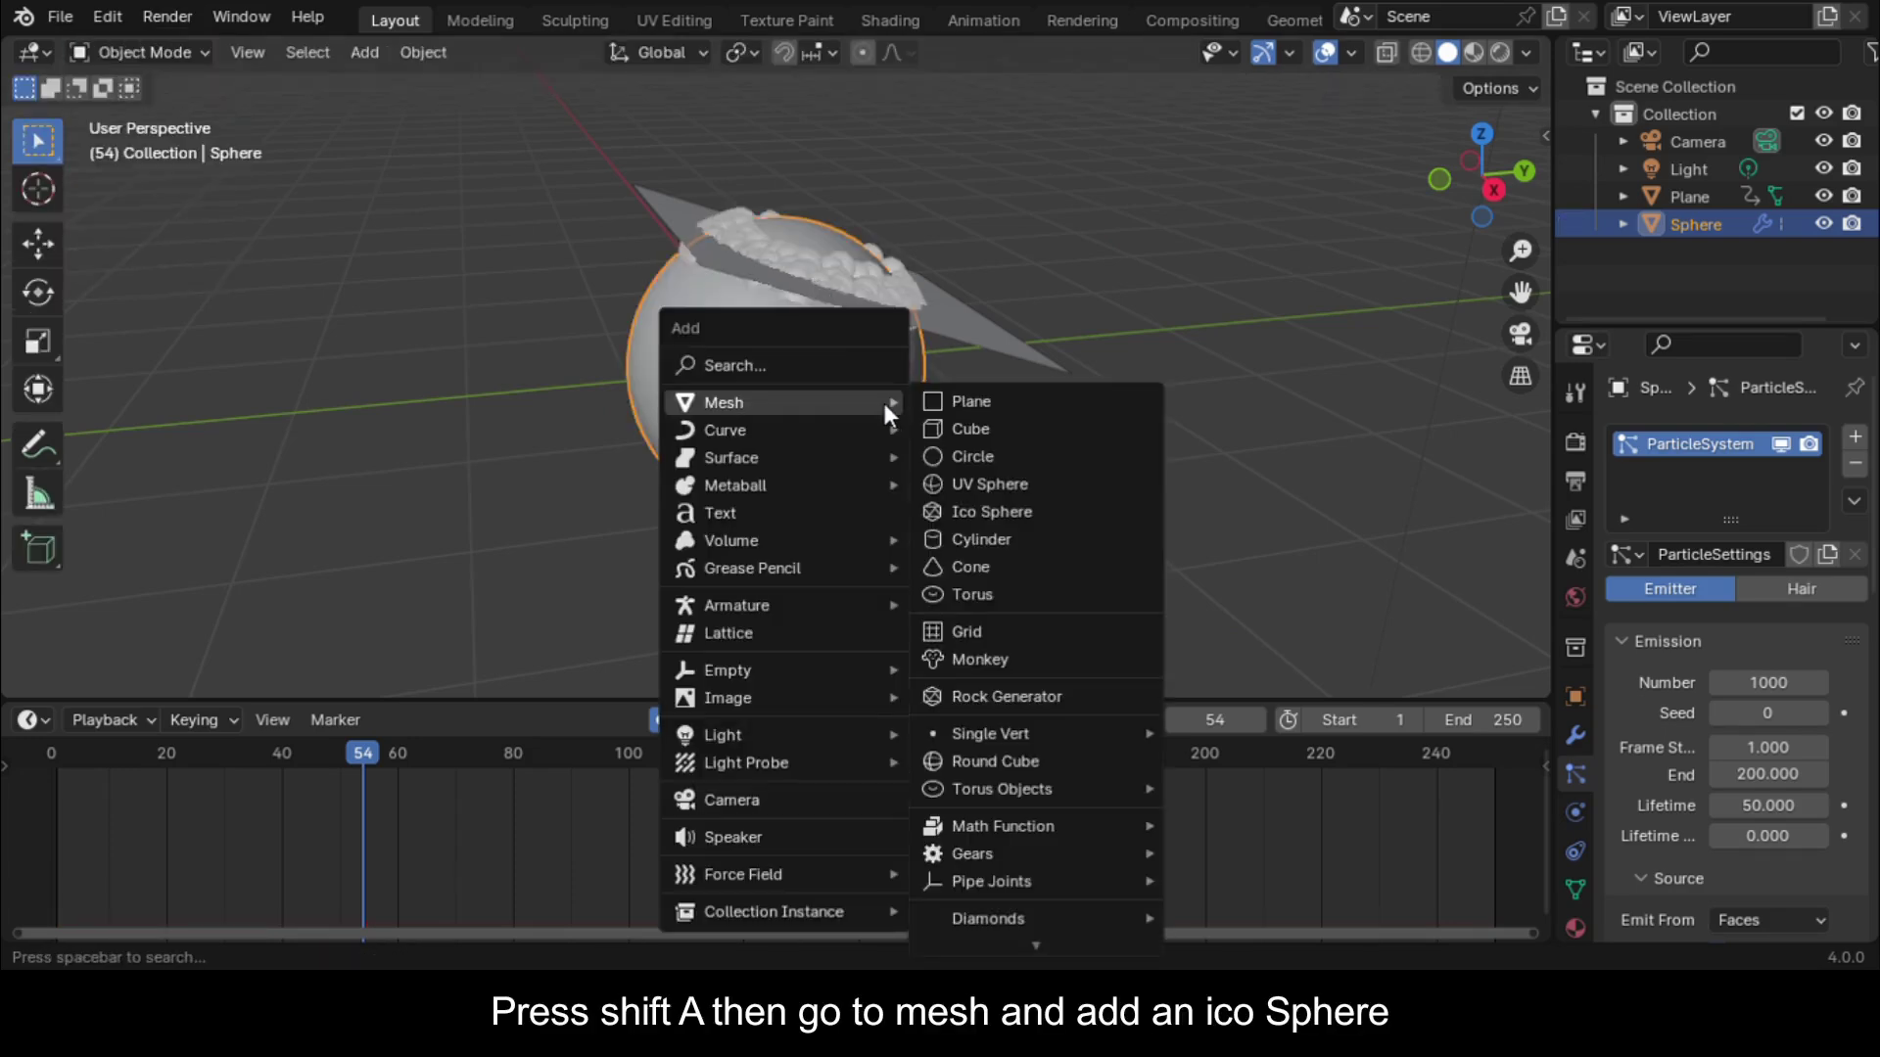
{"action": "left_click", "coordinate": [989, 513]}
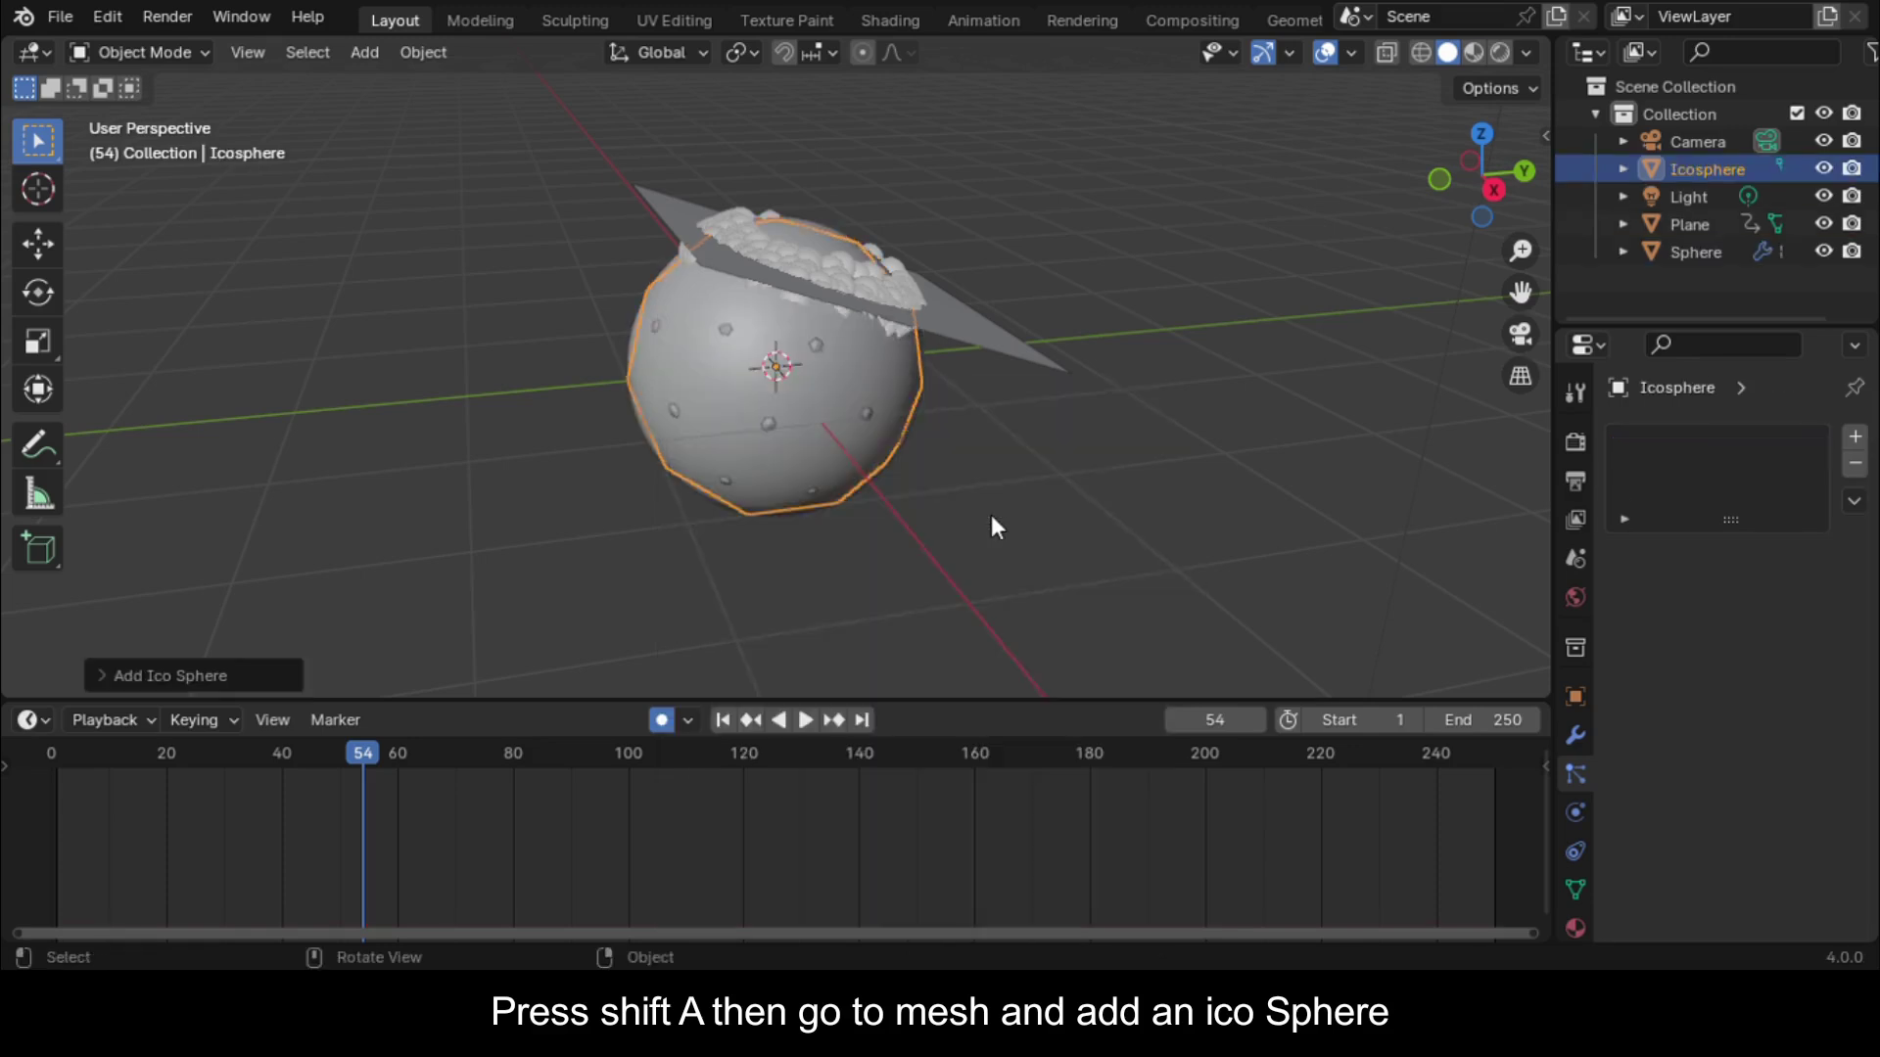
Scale the icosphere to 0.5, move it up and away from the sphere, and reselect the sphere
{"action": "left_click", "coordinate": [1494, 190]}
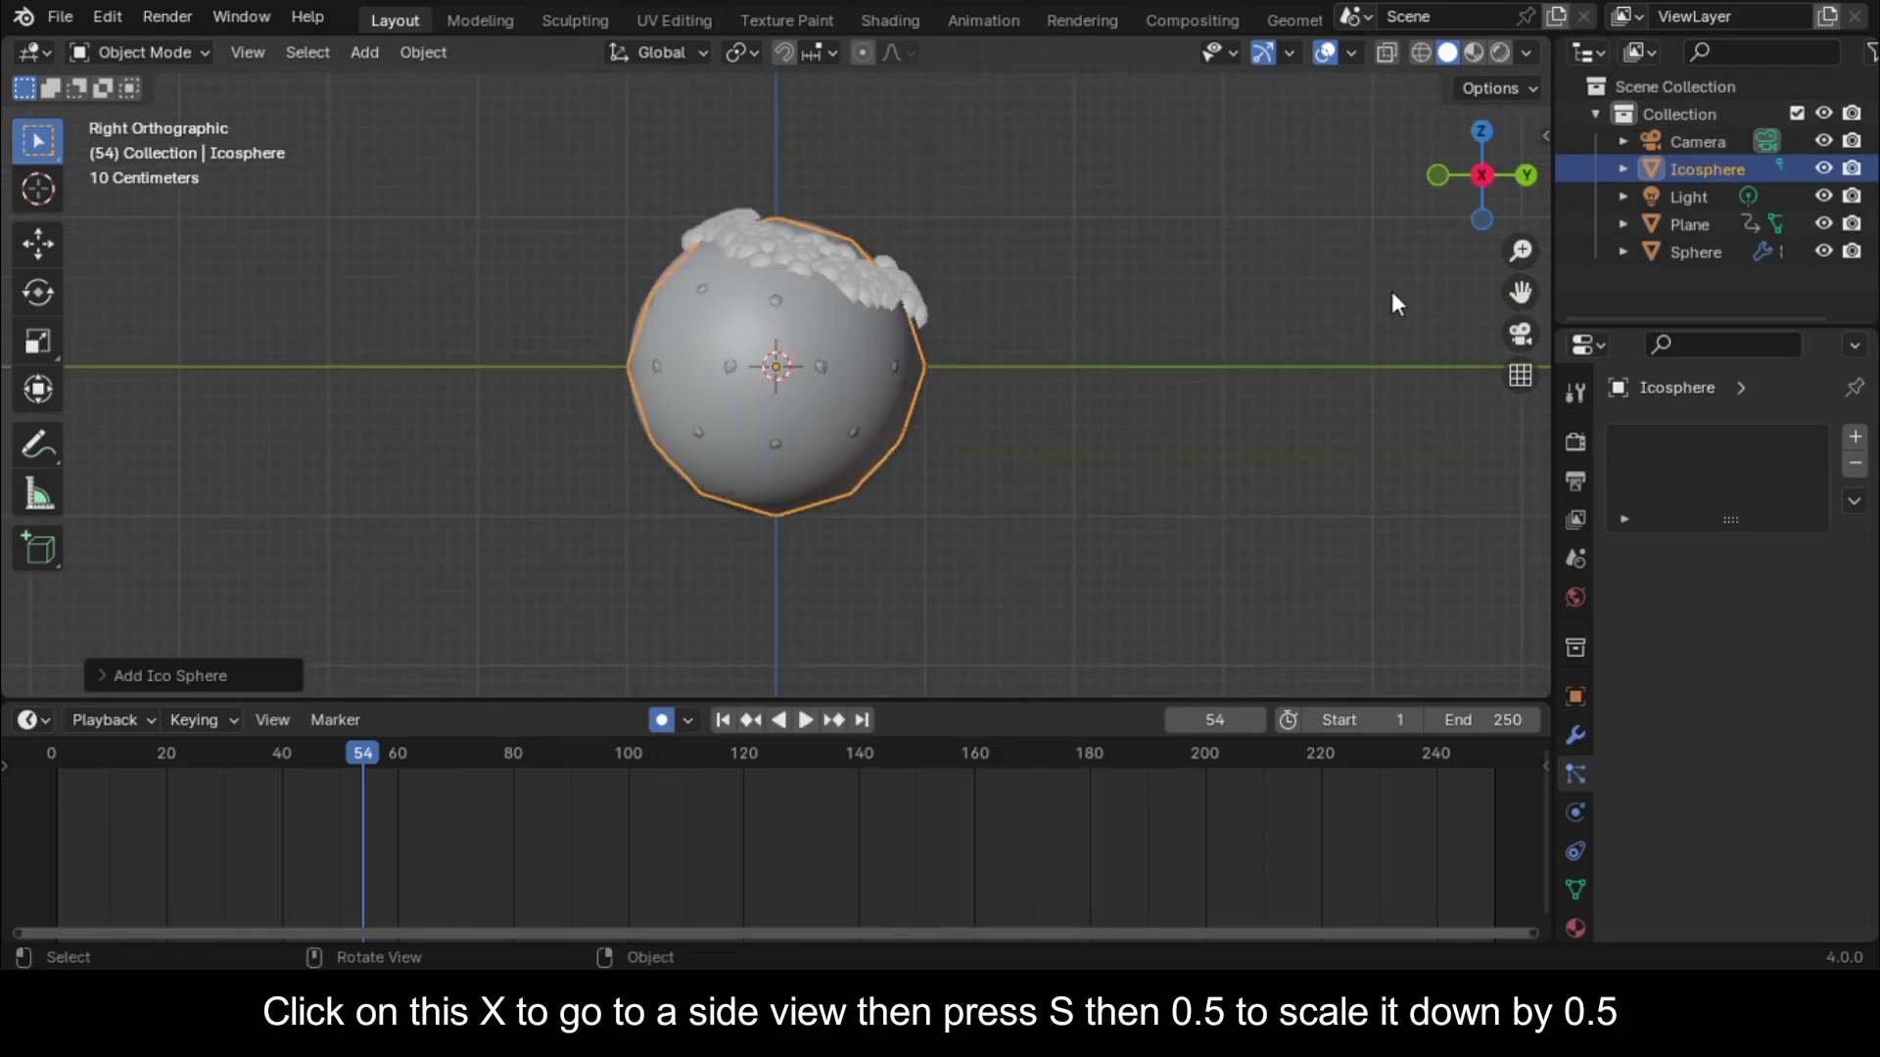
{"action": "type", "text": "s0.5"}
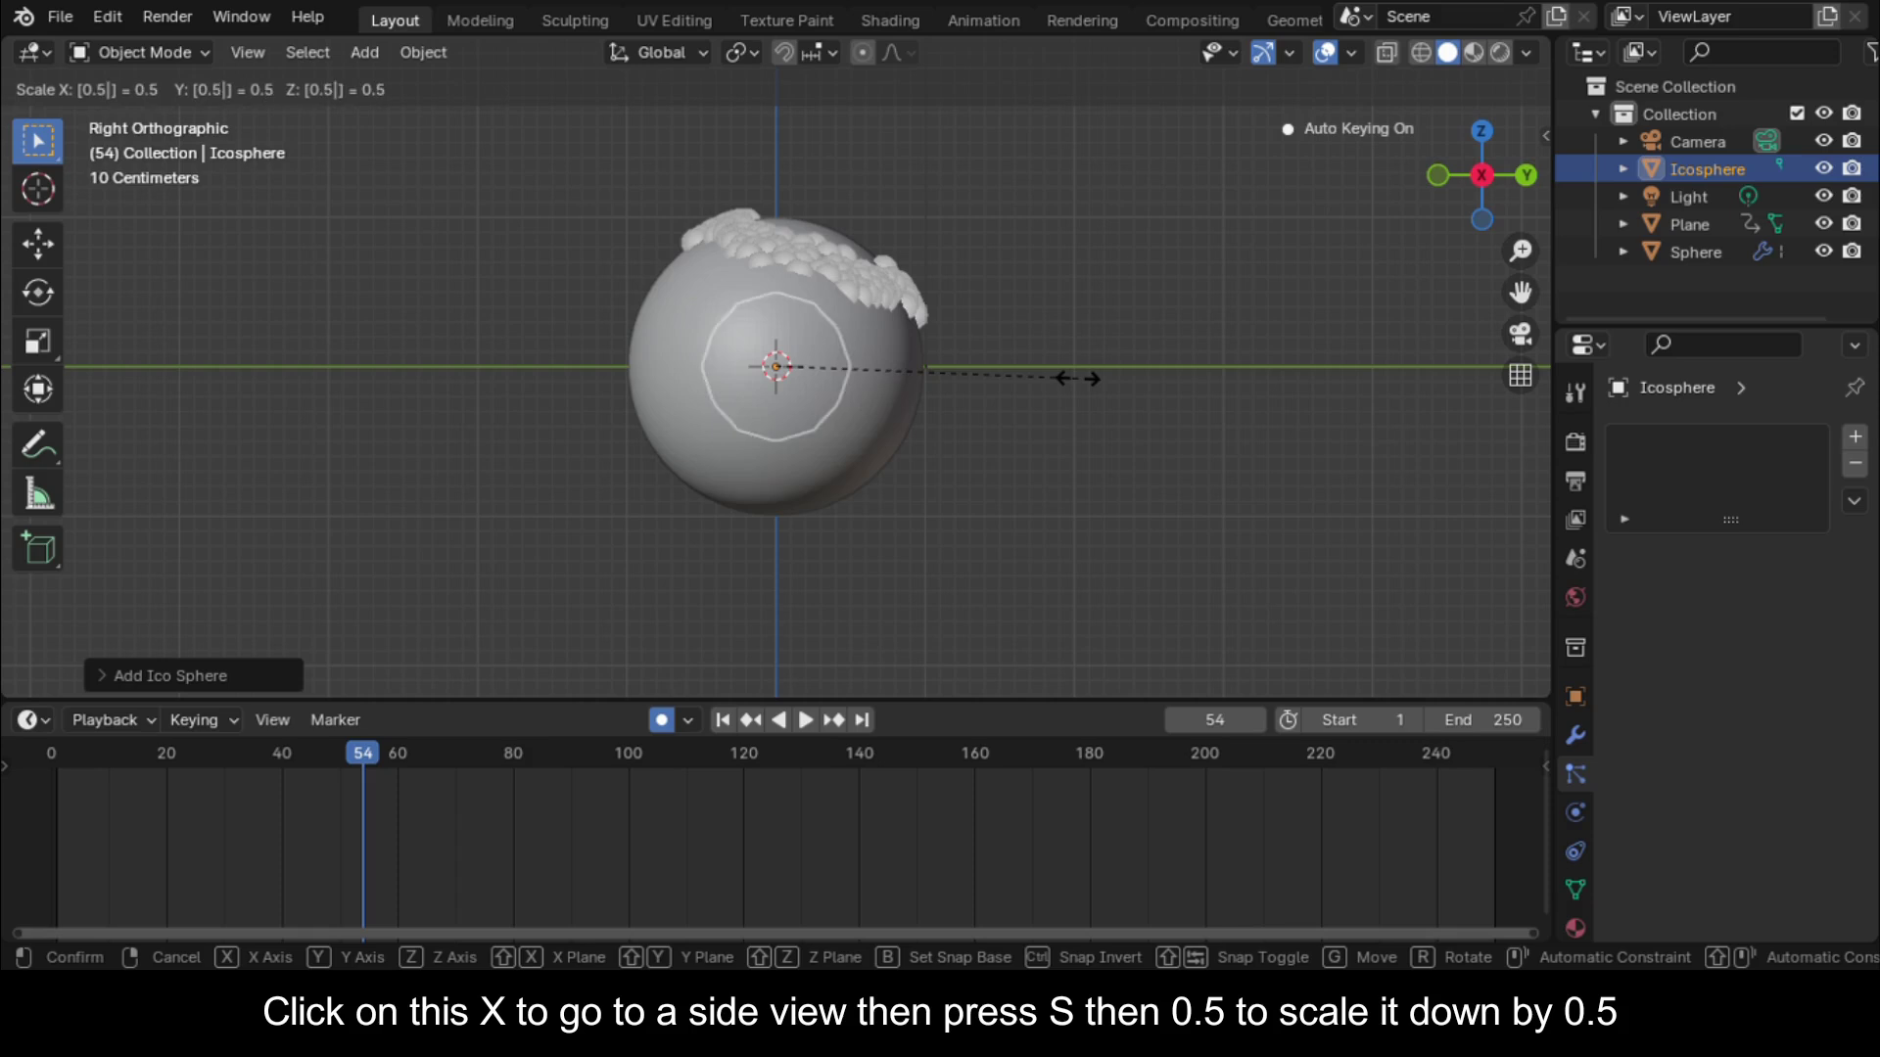
{"action": "key", "text": "Return"}
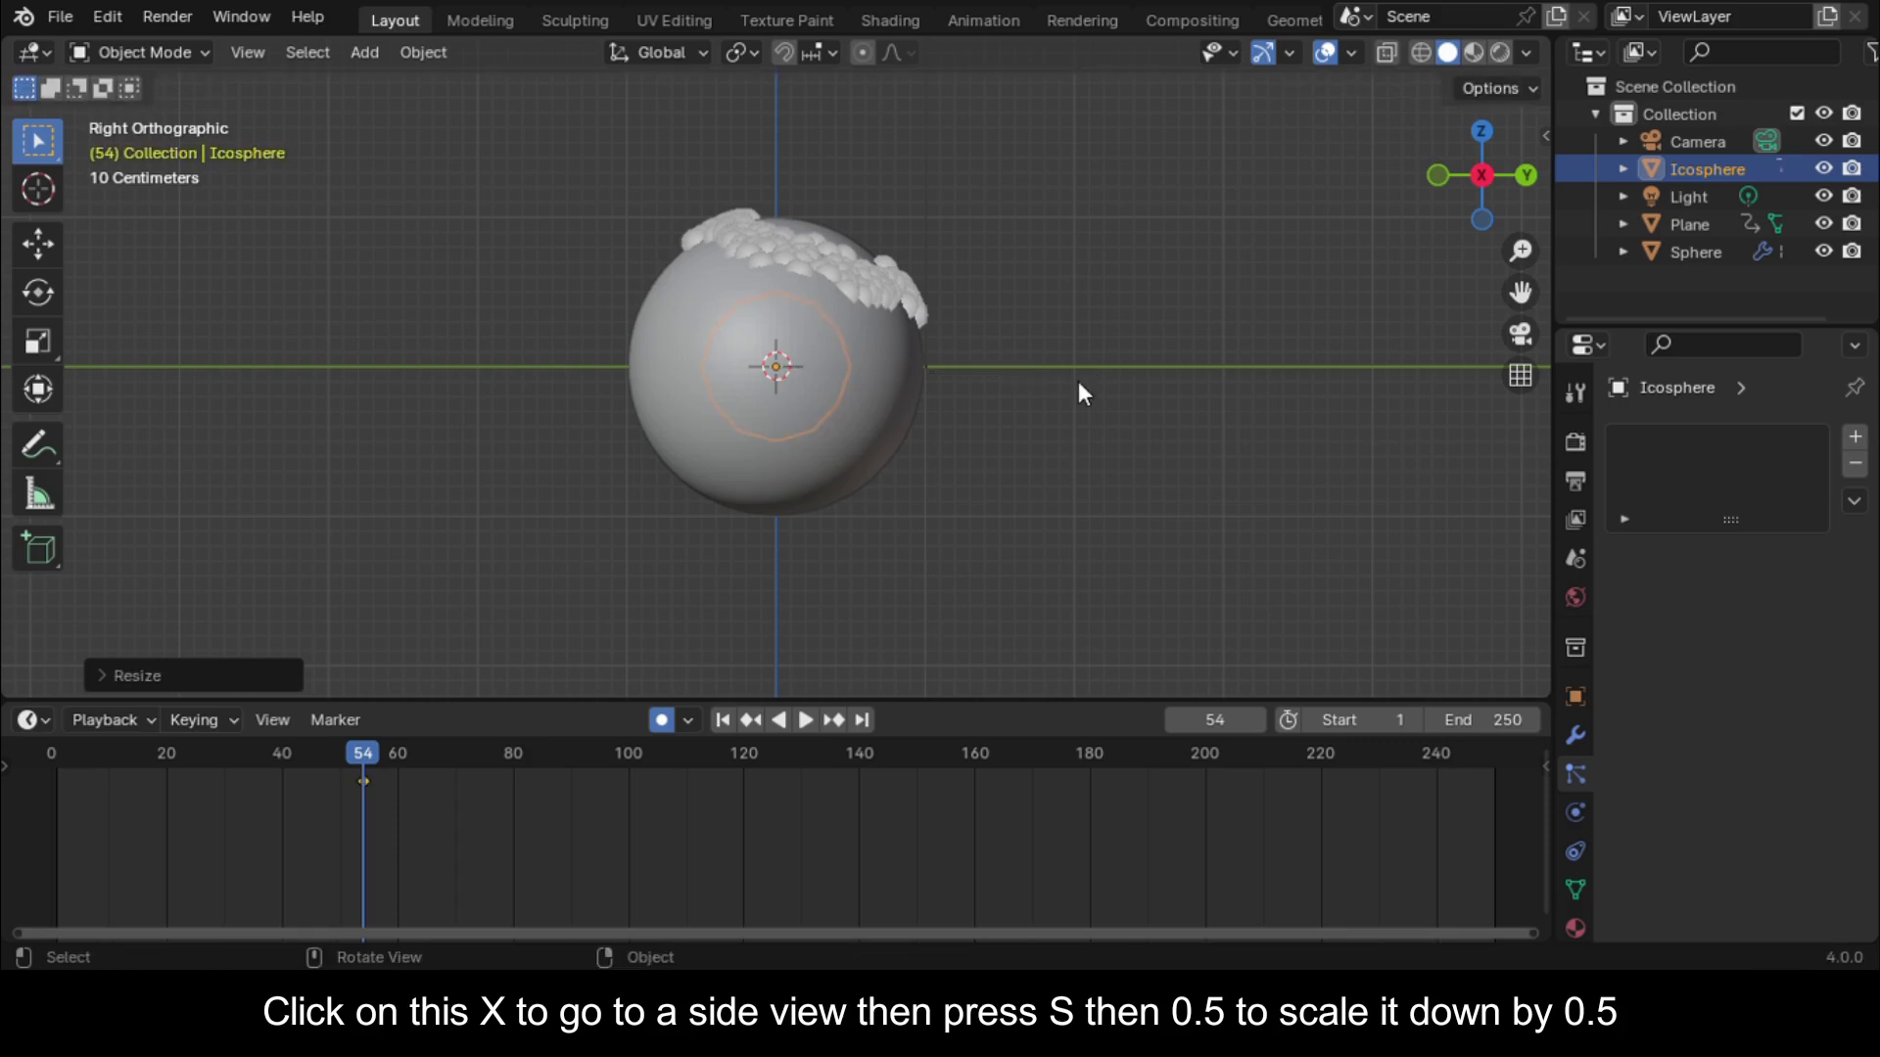
{"action": "key", "text": "g"}
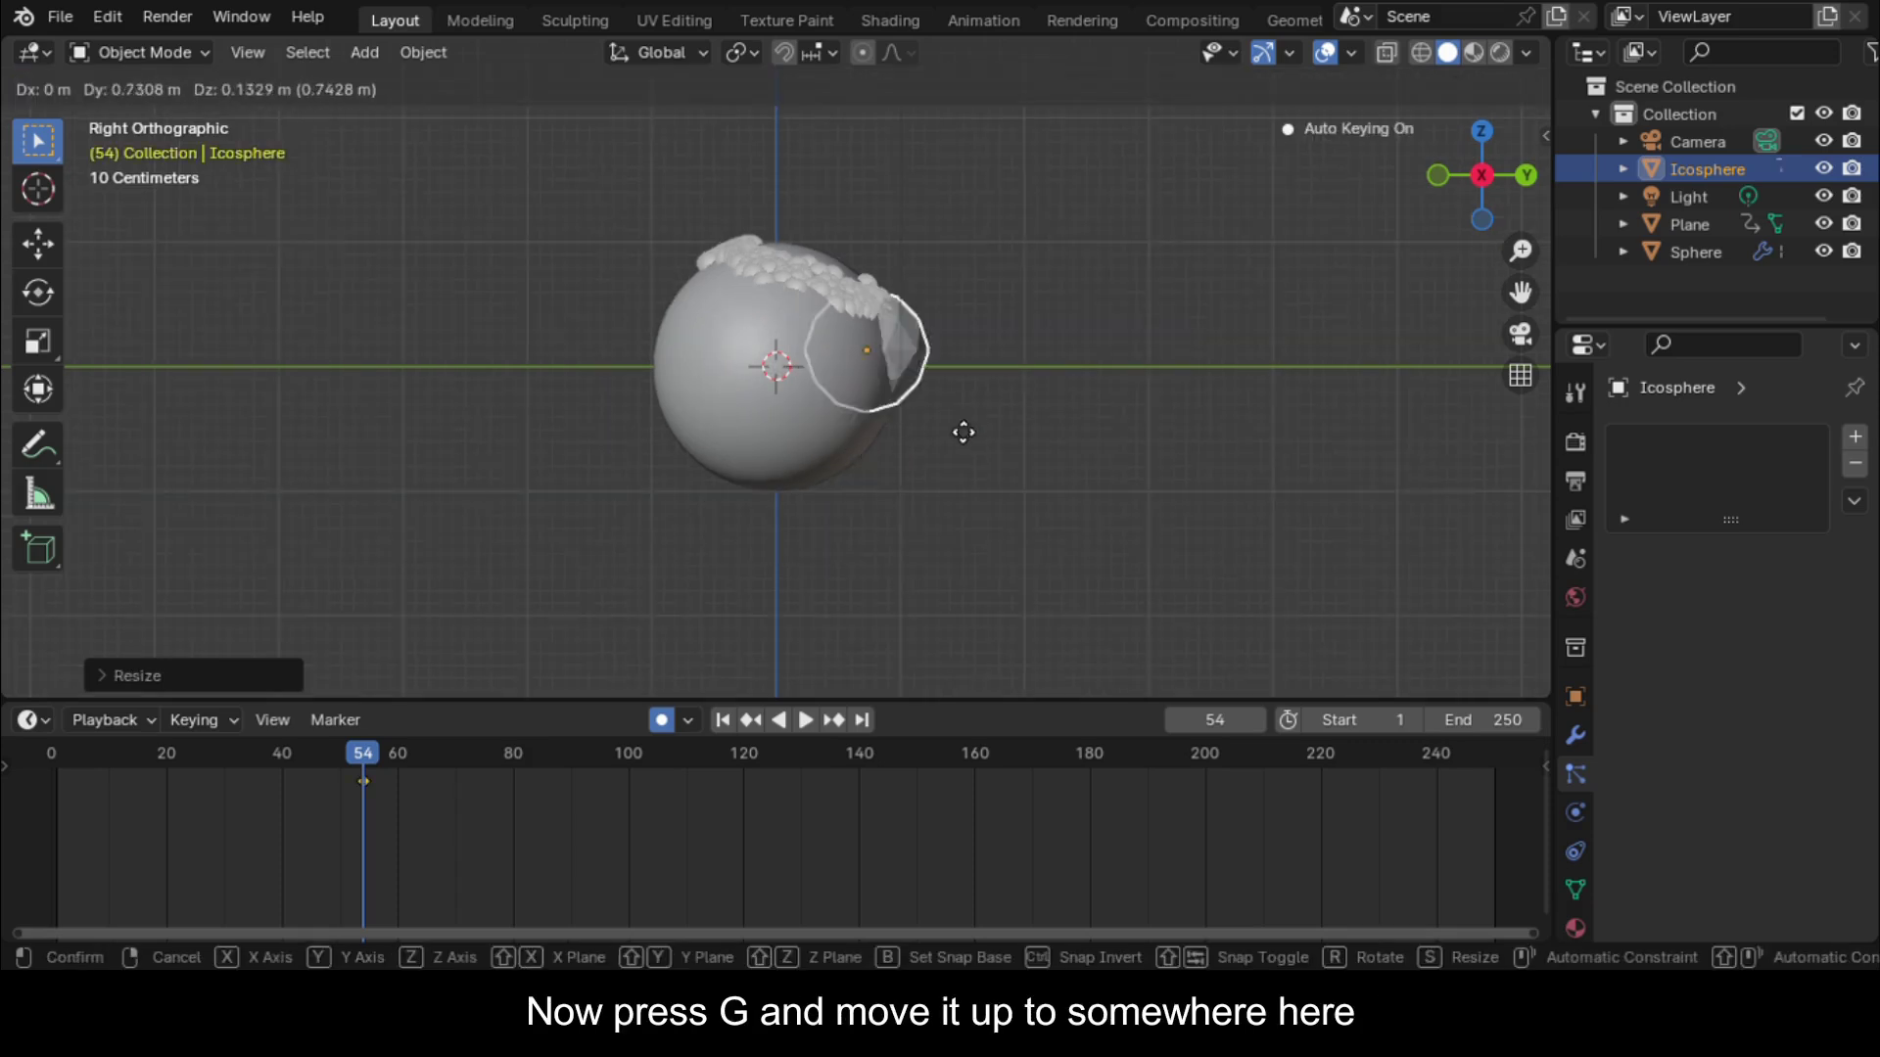
{"action": "left_click", "coordinate": [1235, 299]}
{"action": "middle_click_drag", "start_coordinate": [1224, 310], "coordinate": [1270, 419]}
{"action": "left_click", "coordinate": [783, 423]}
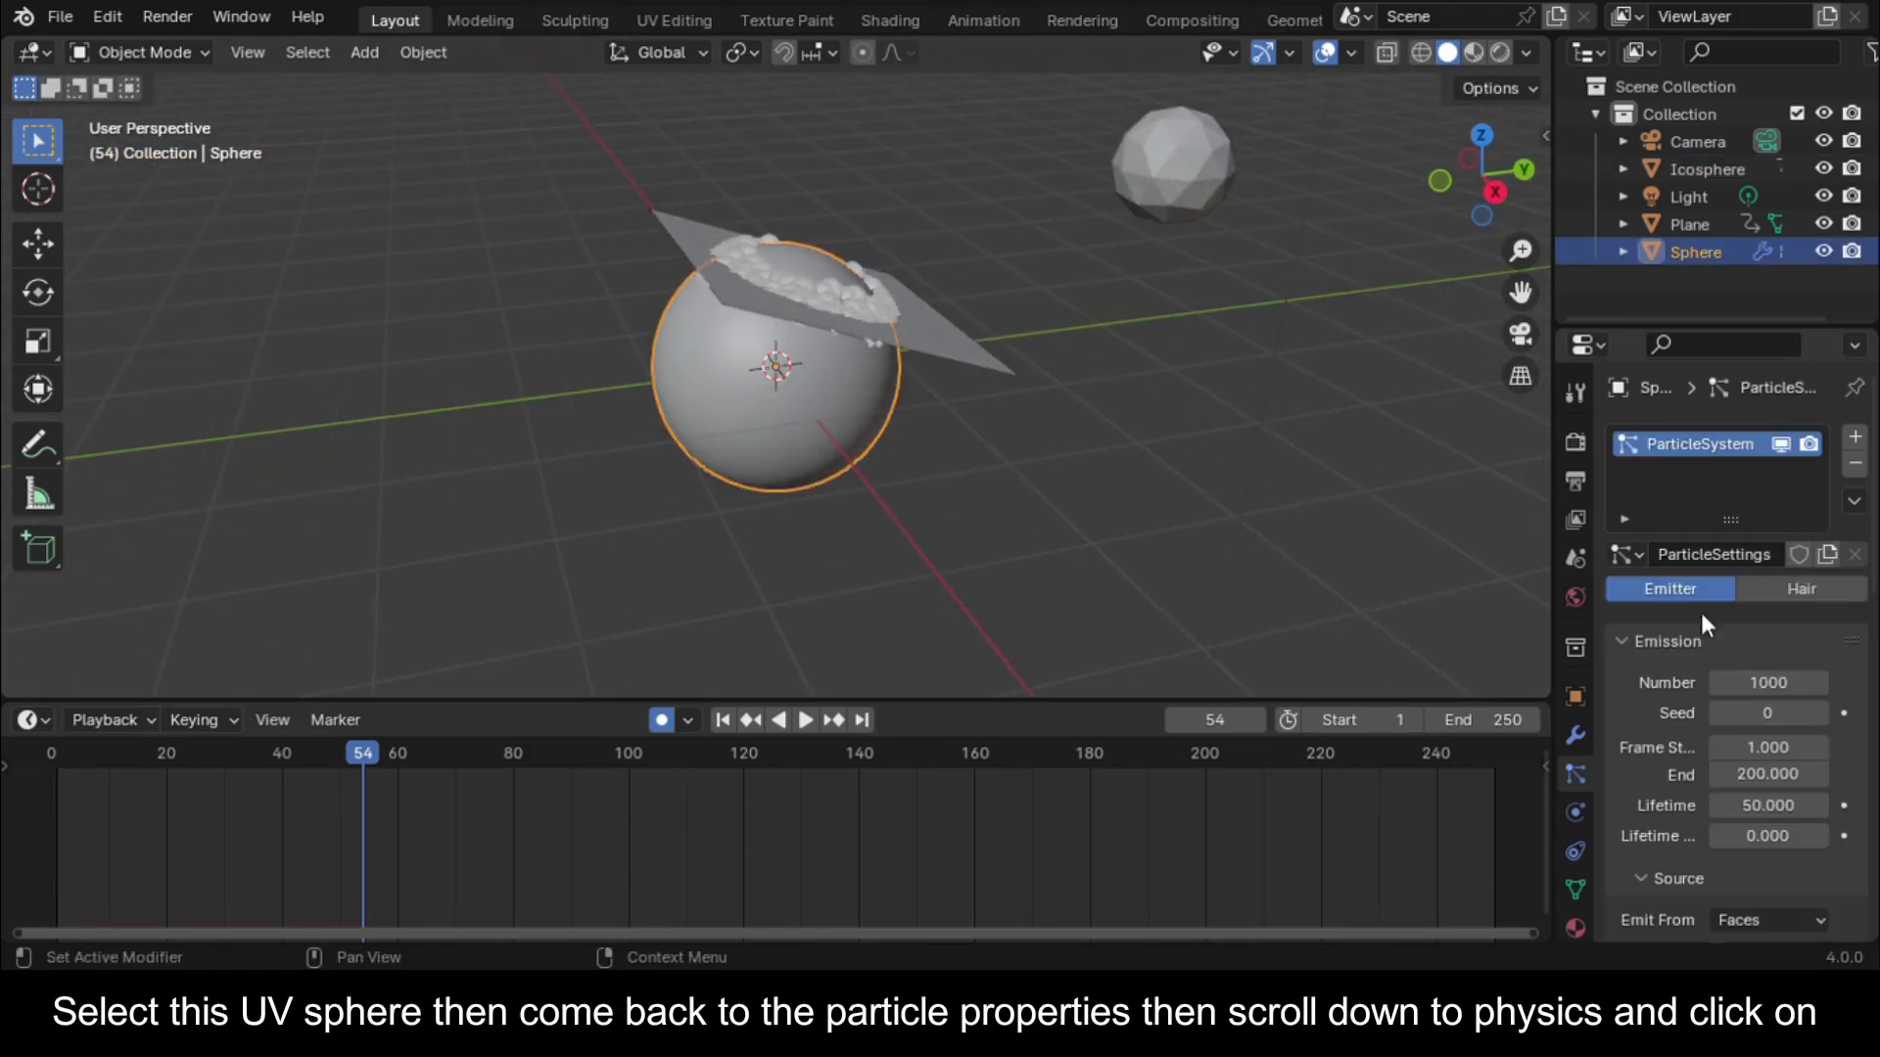
Change the particle Physics Type from Newtonian to Boids
{"action": "scroll", "coordinate": [1755, 773], "scroll_direction": "down", "scroll_amount": 12}
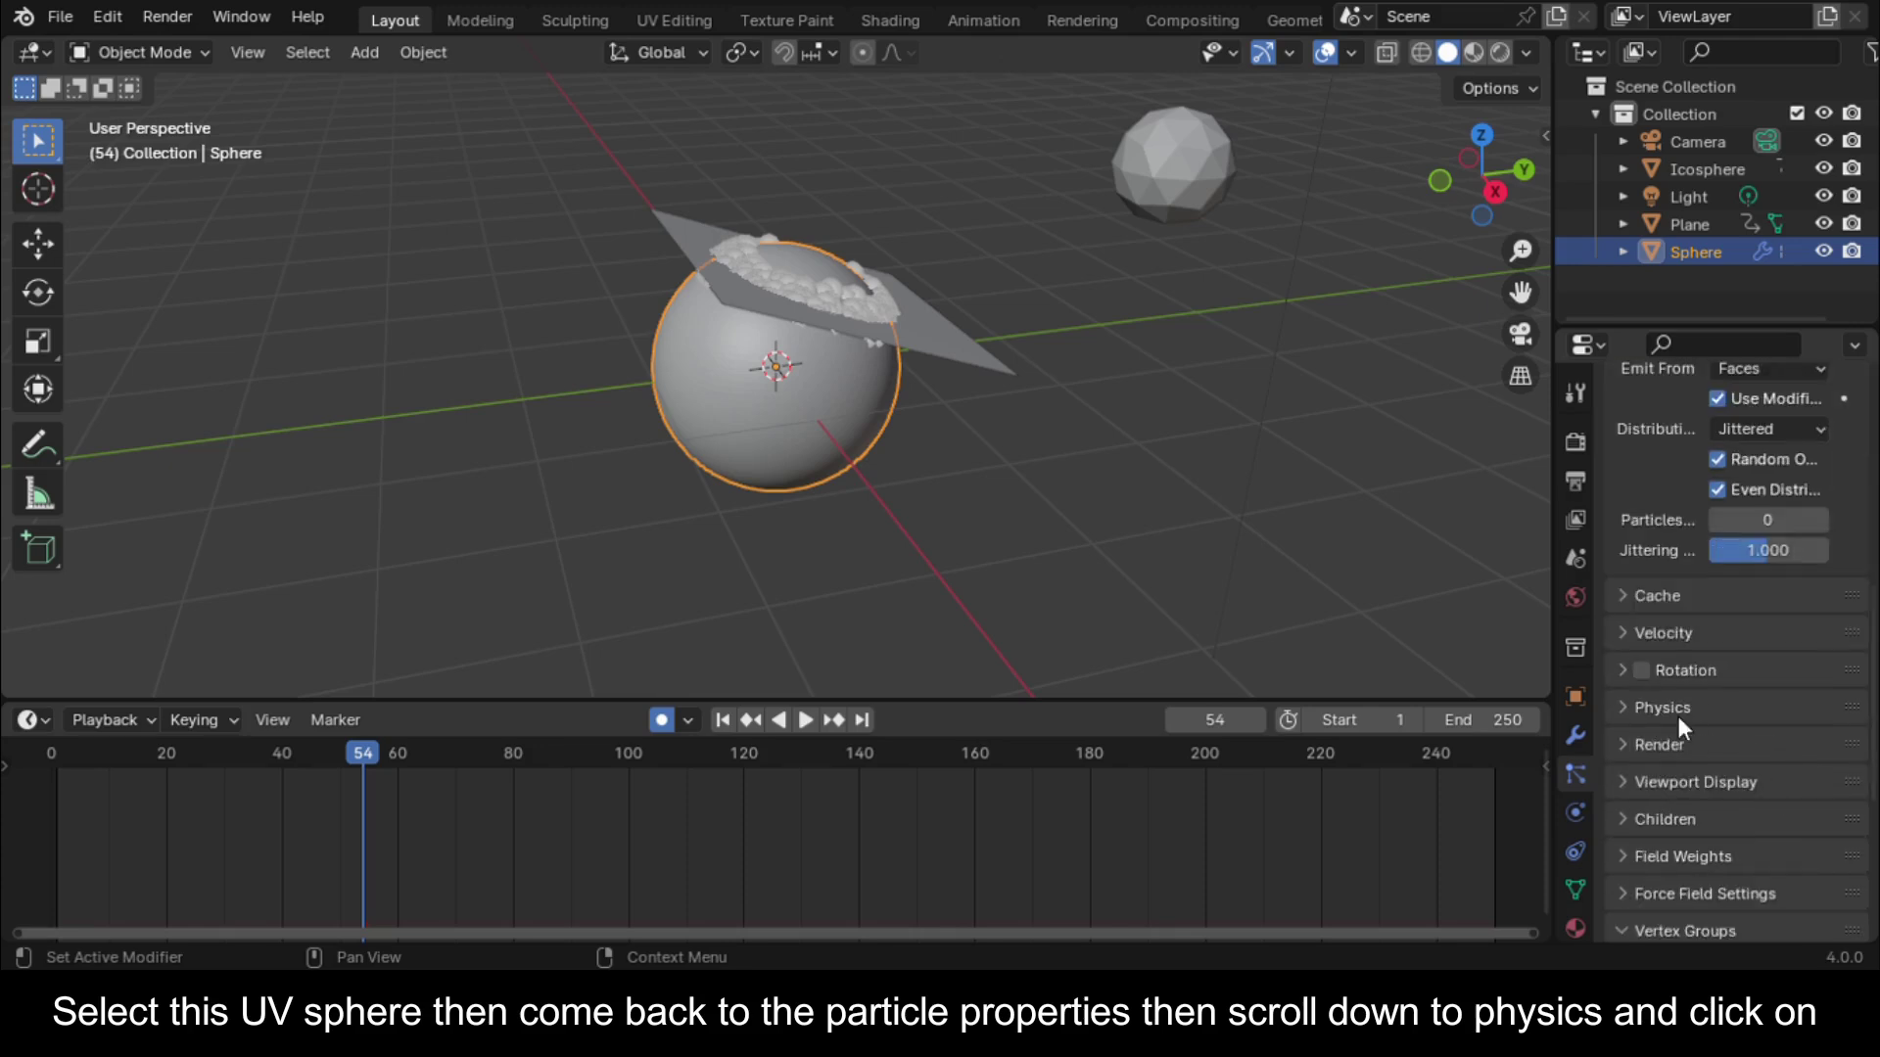
{"action": "left_click", "coordinate": [1624, 707]}
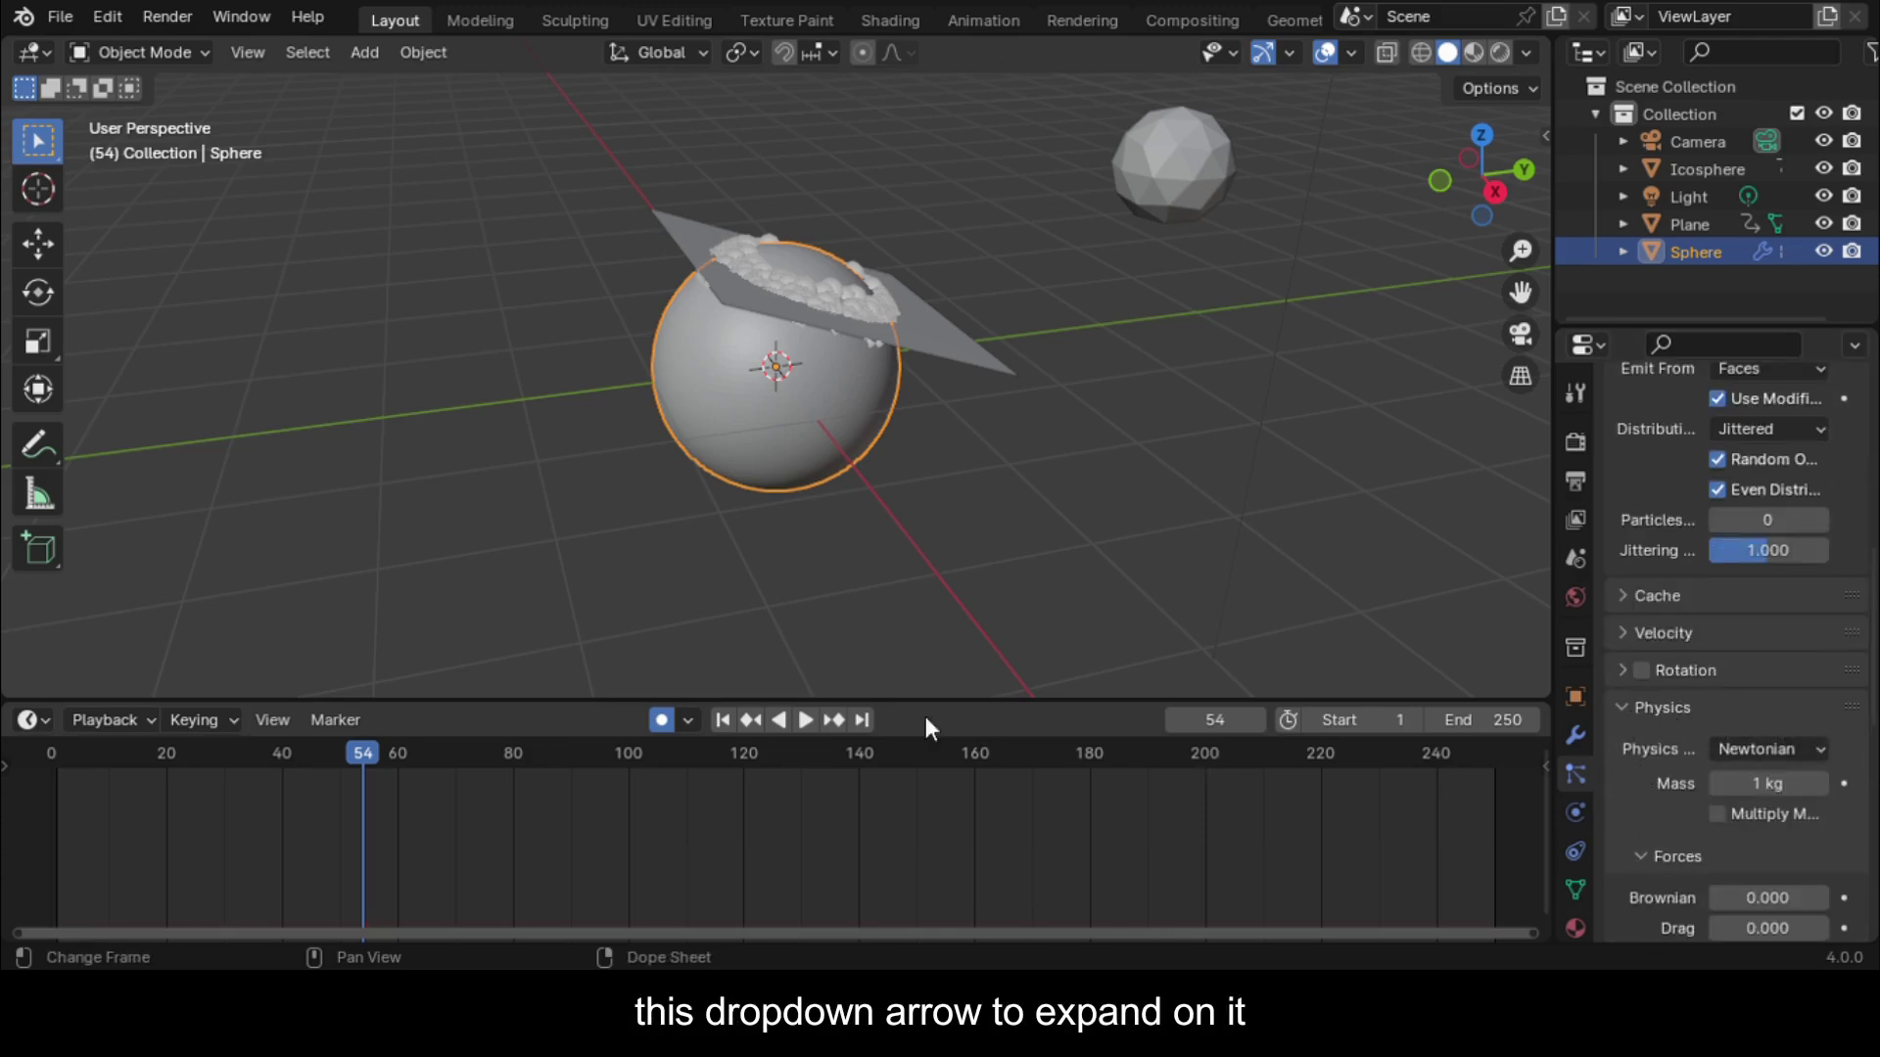
{"action": "left_click", "coordinate": [1730, 748]}
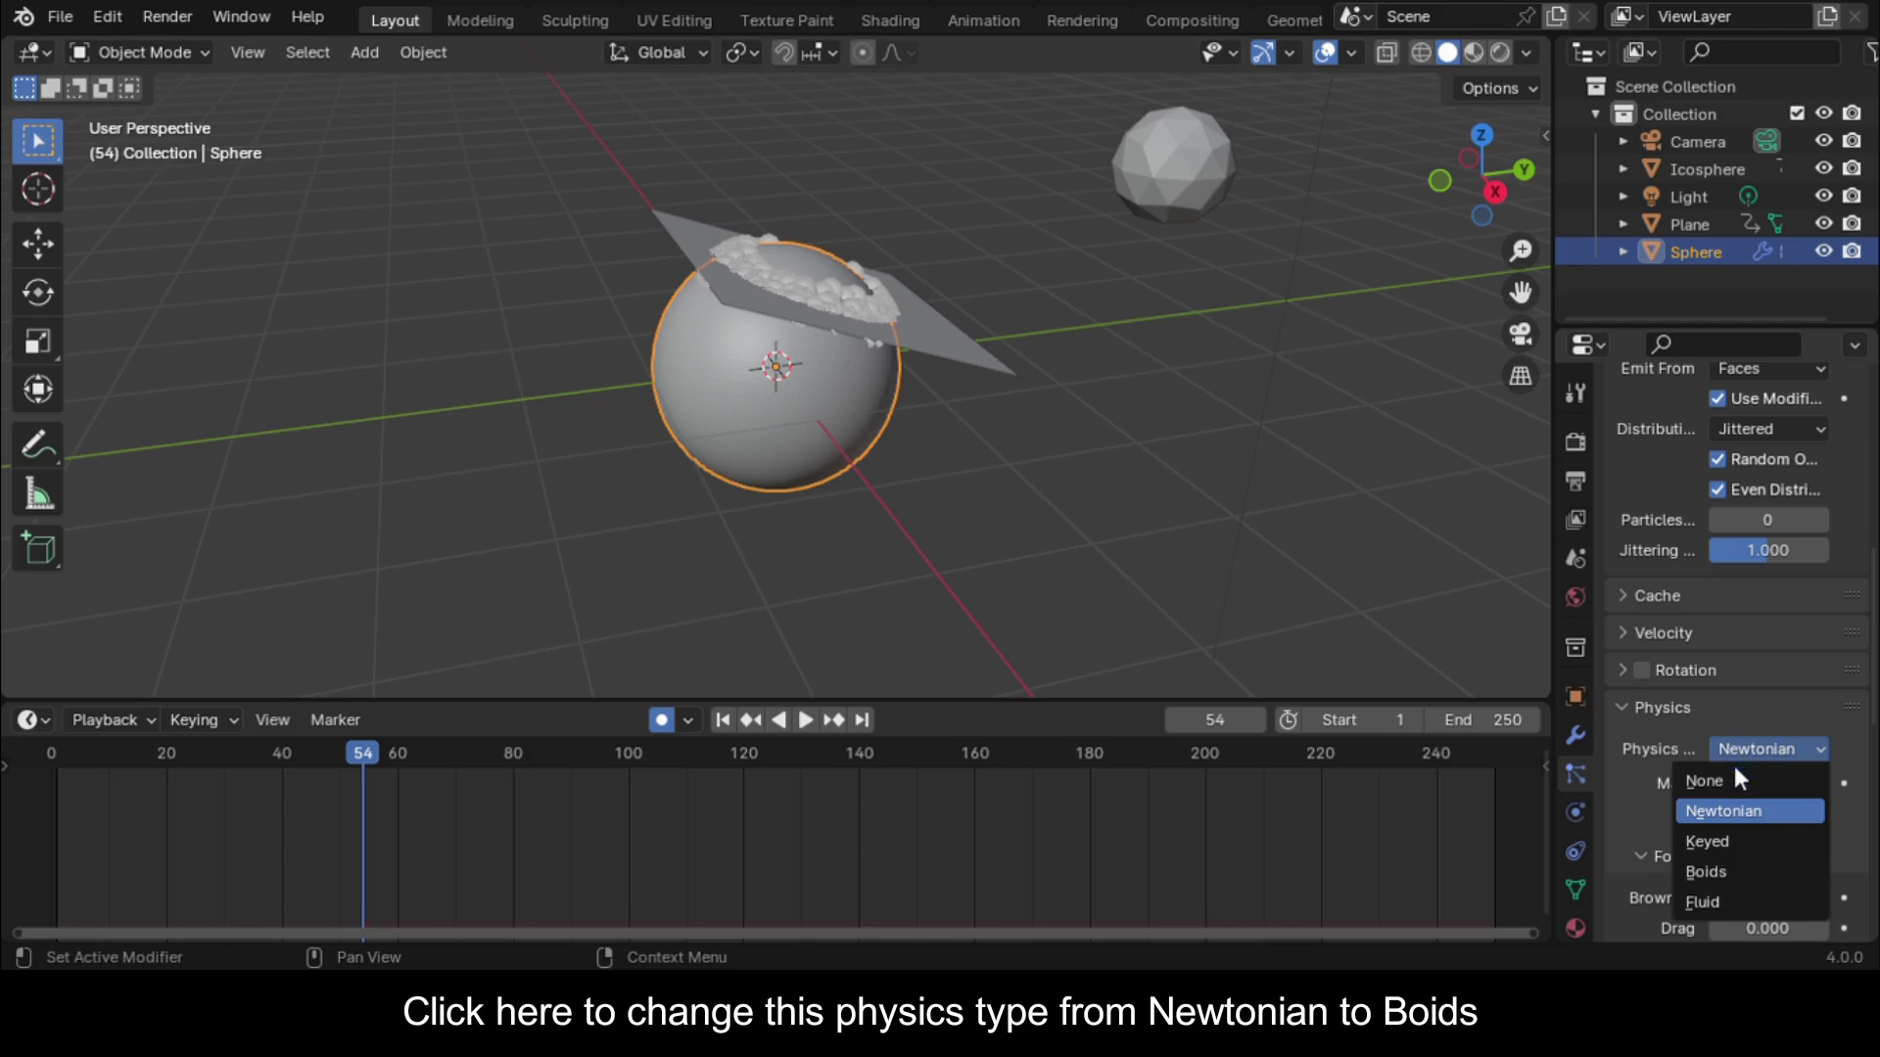
{"action": "left_click", "coordinate": [1739, 869]}
Expand the Boid Brain (Separate and Flock rules), save desolvingani.blend, and play from frame 1
{"action": "scroll", "coordinate": [1767, 810], "scroll_direction": "down", "scroll_amount": 3}
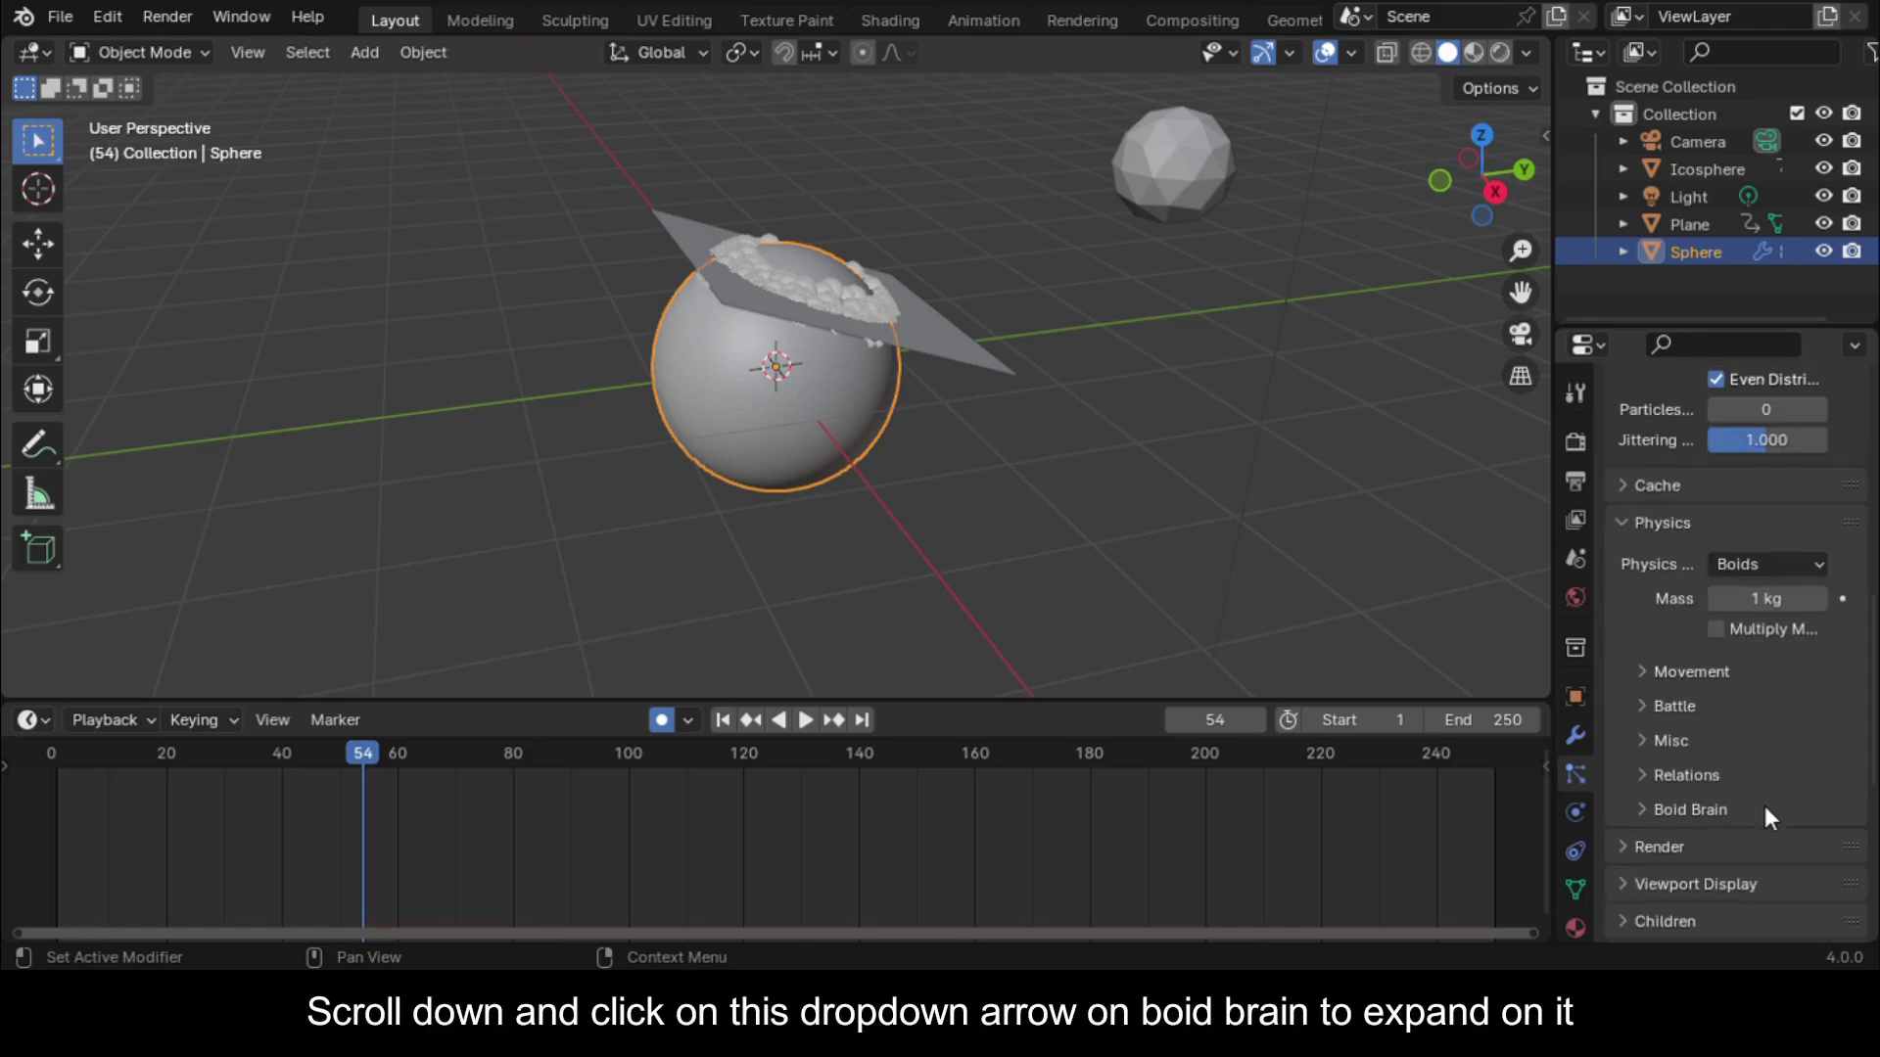
{"action": "left_click", "coordinate": [1642, 811]}
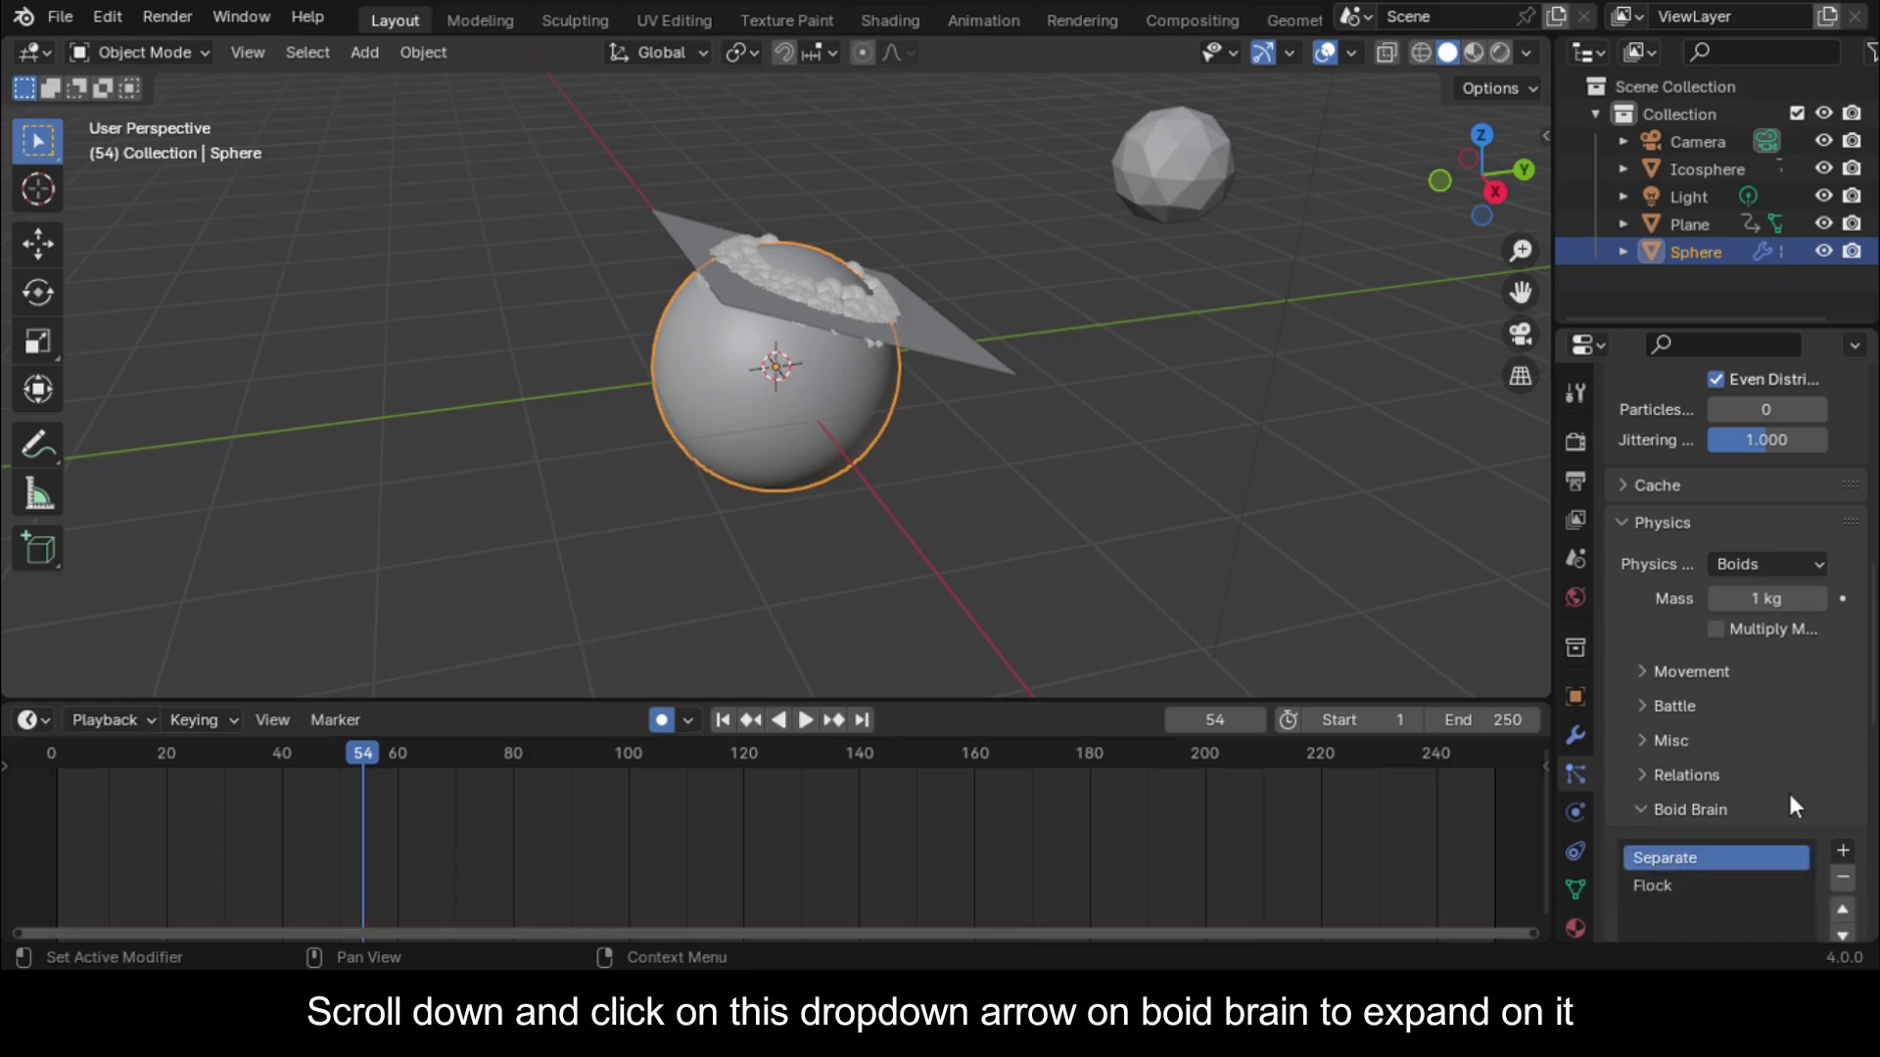
{"action": "scroll", "coordinate": [1782, 788], "scroll_direction": "down", "scroll_amount": 3}
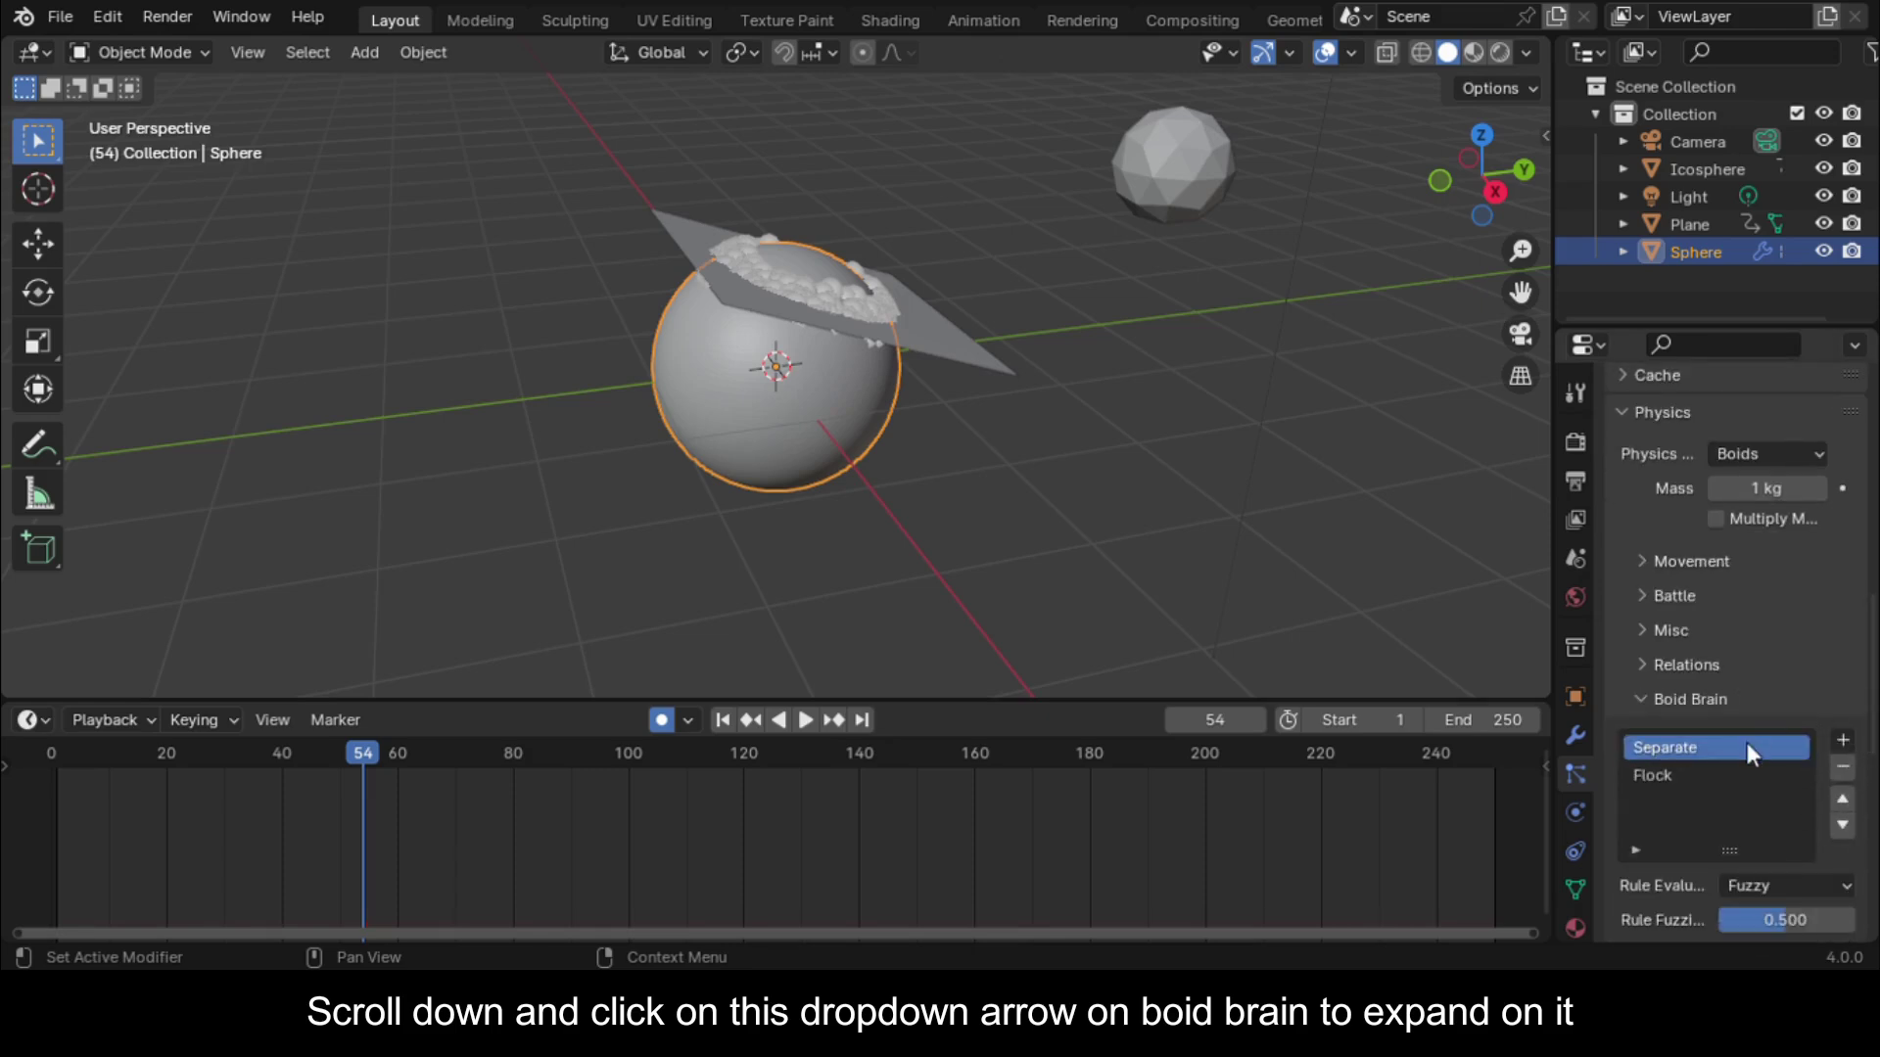
{"action": "left_click", "coordinate": [51, 754]}
{"action": "key", "text": "ctrl+s"}
{"action": "key", "text": "space"}
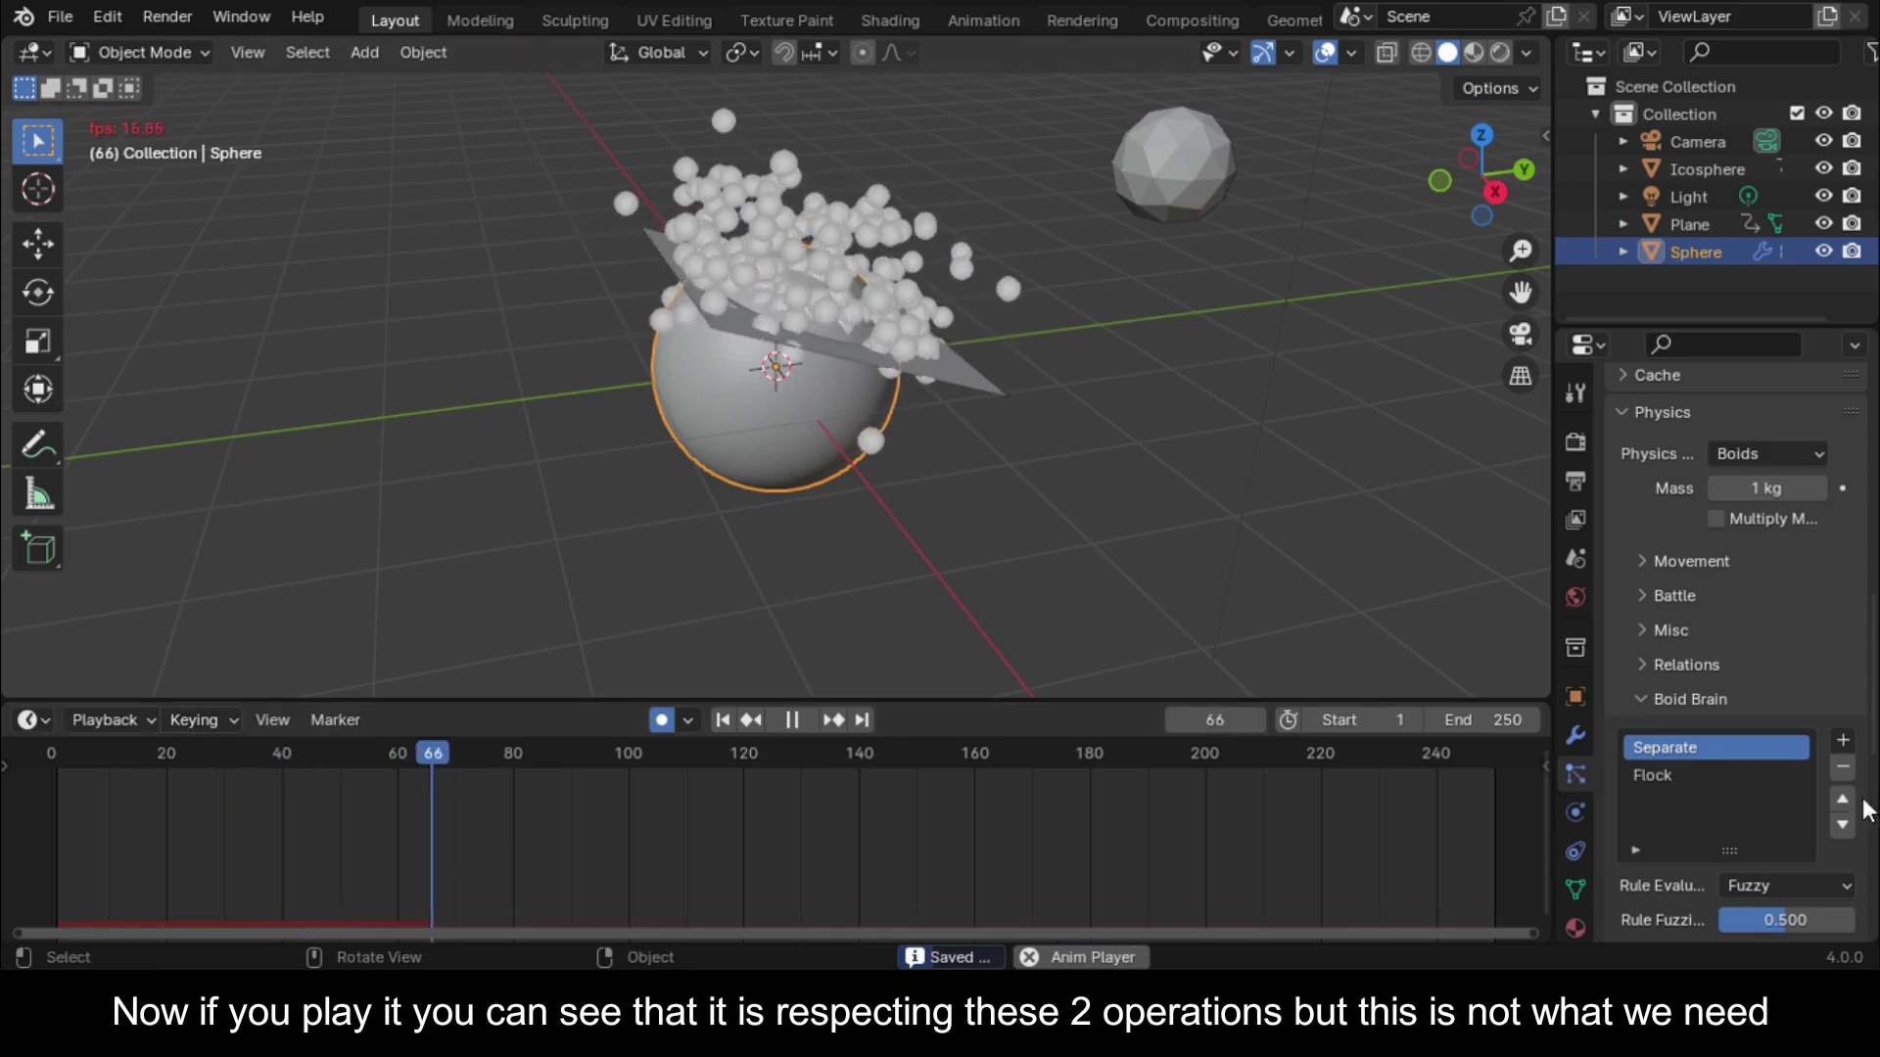
Stop playback, remove the Separate and Flock boid brain rules, and rewind
{"action": "key", "text": "space"}
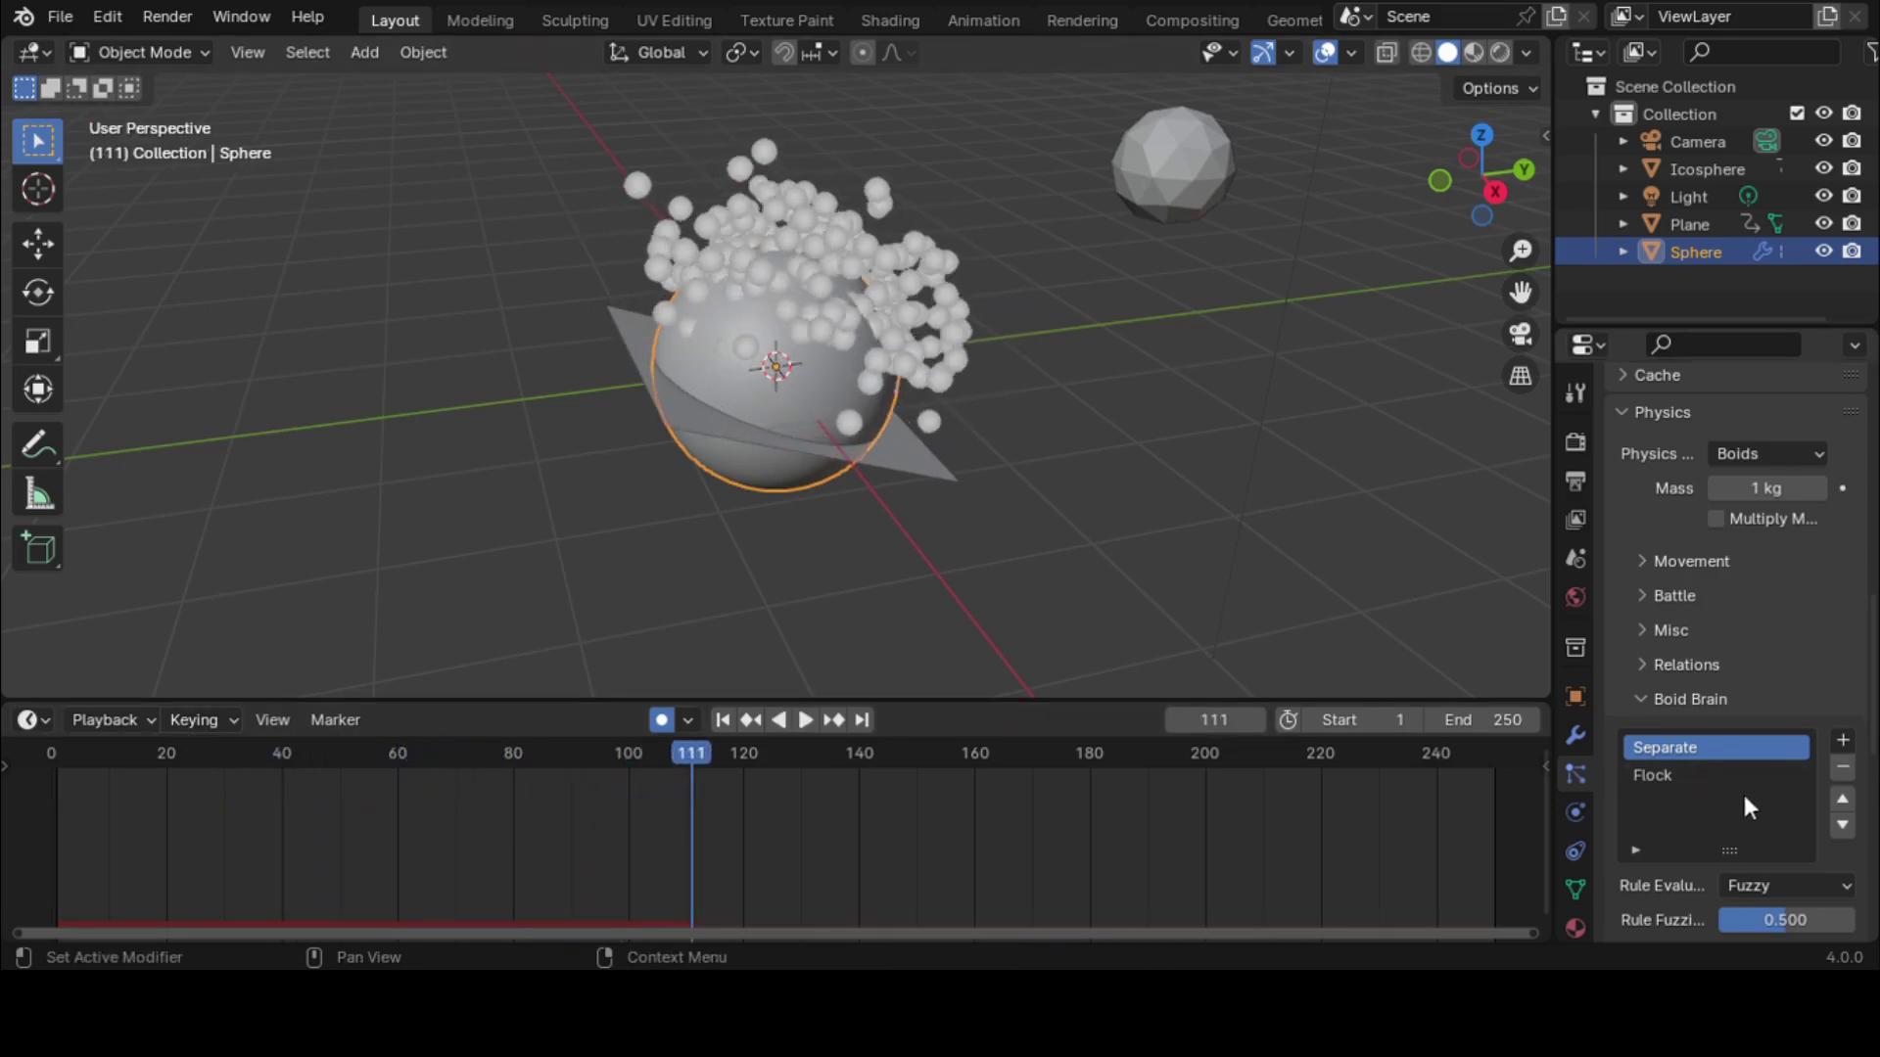
{"action": "left_click", "coordinate": [1850, 767]}
{"action": "left_click", "coordinate": [1849, 769]}
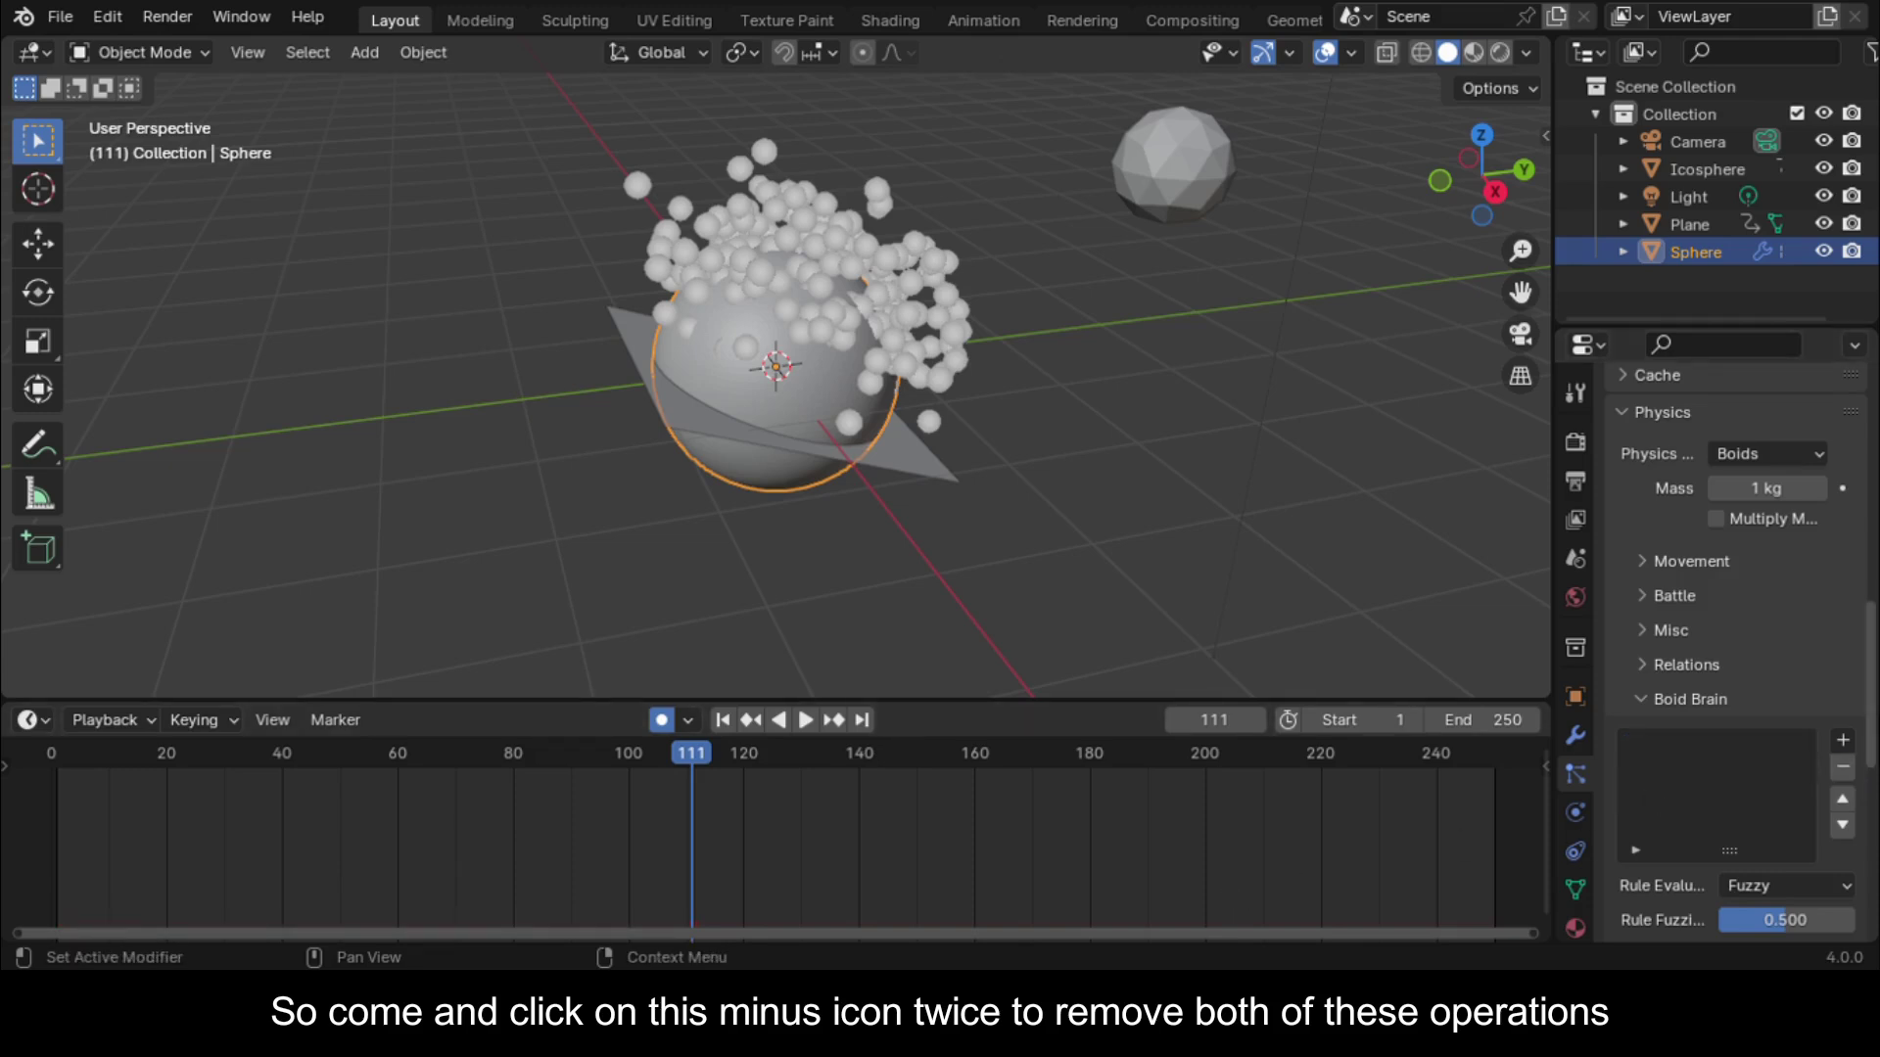
{"action": "left_click", "coordinate": [86, 754]}
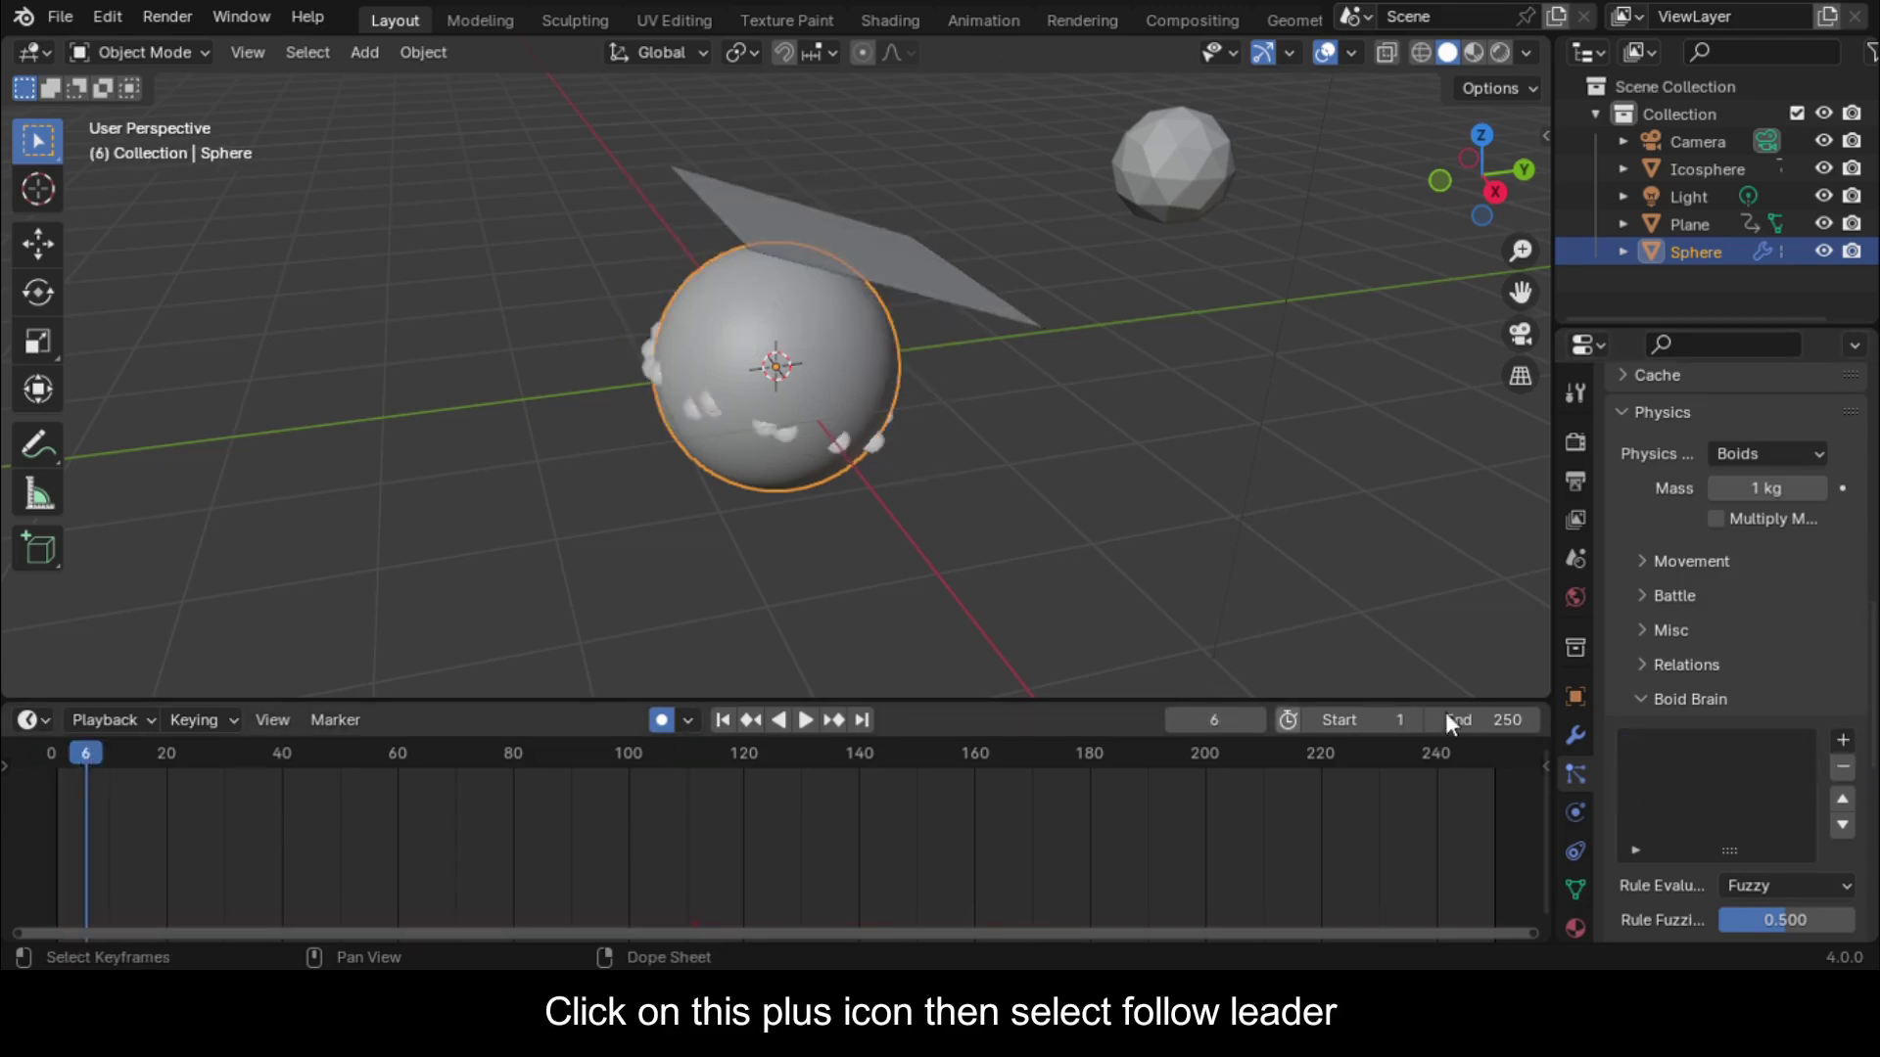
Add a Follow Leader boid rule targeting the Icosphere and play the simulation
{"action": "left_click", "coordinate": [1842, 740]}
{"action": "left_click", "coordinate": [1747, 644]}
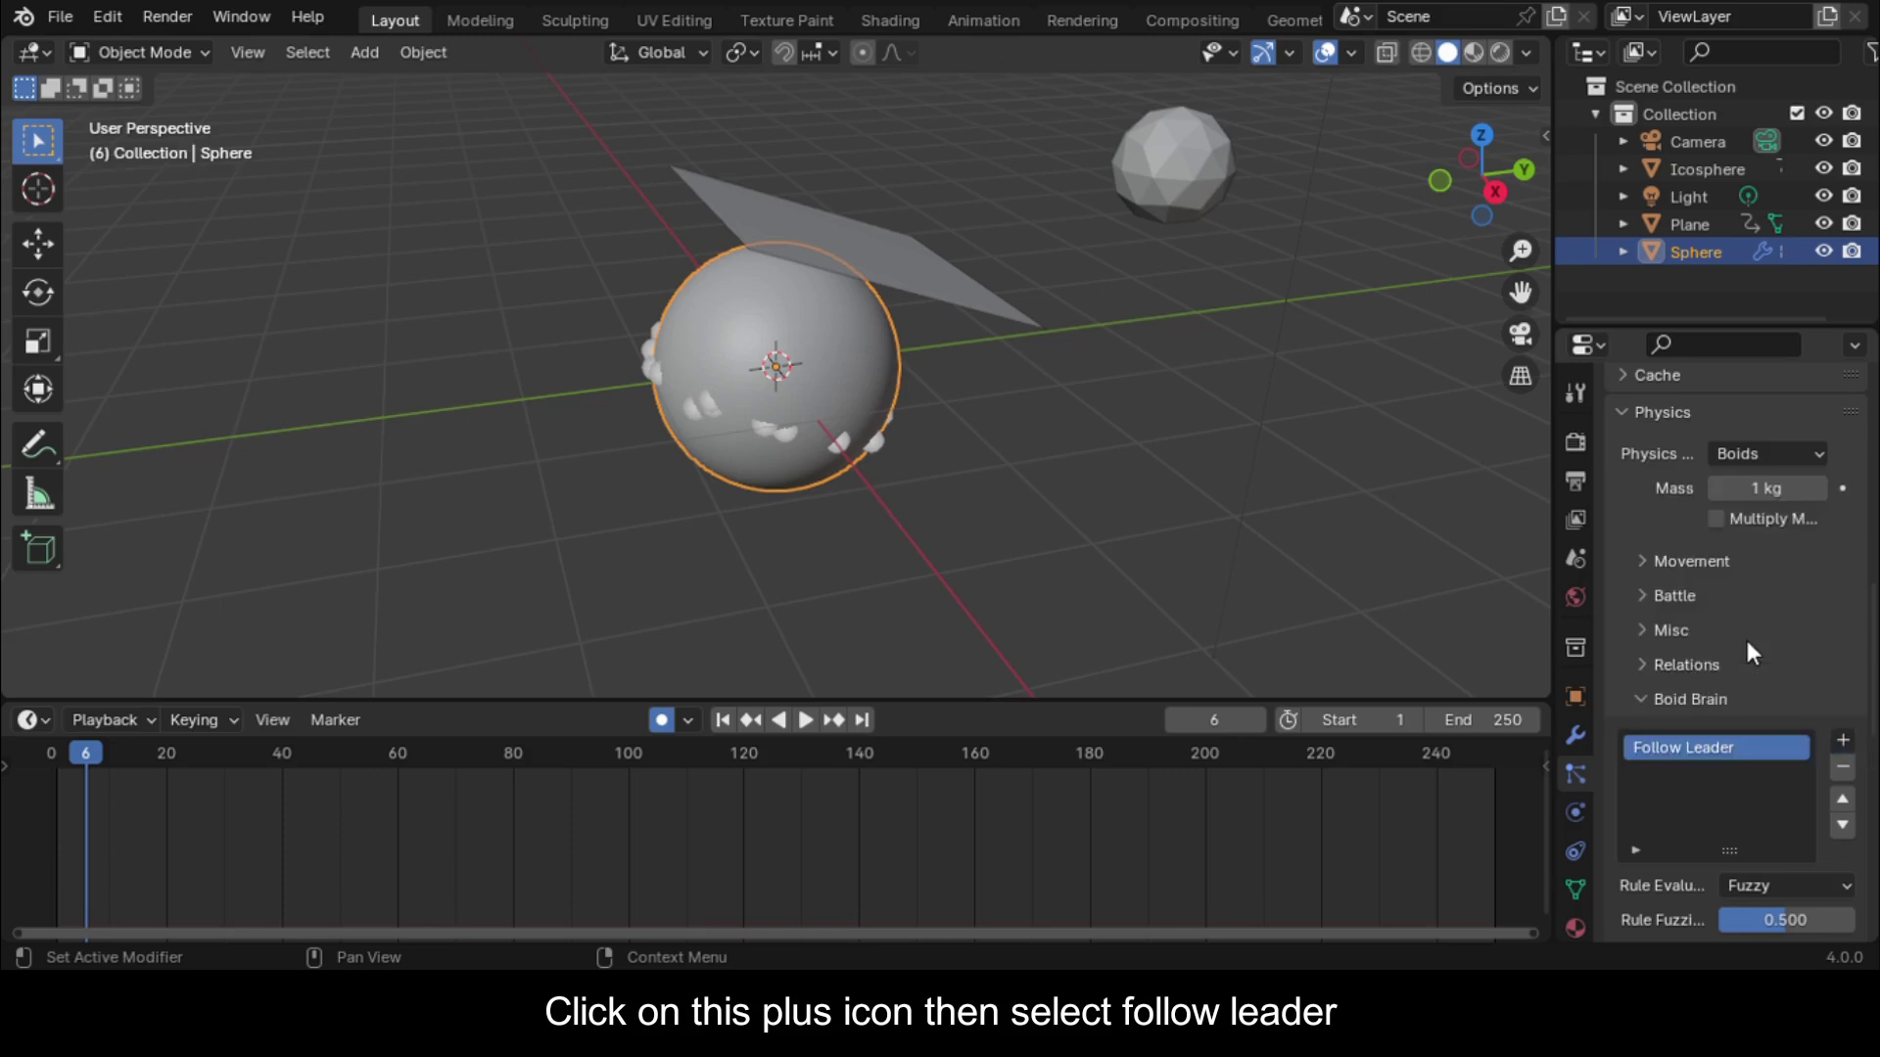
{"action": "scroll", "coordinate": [1829, 784], "scroll_direction": "down", "scroll_amount": 6}
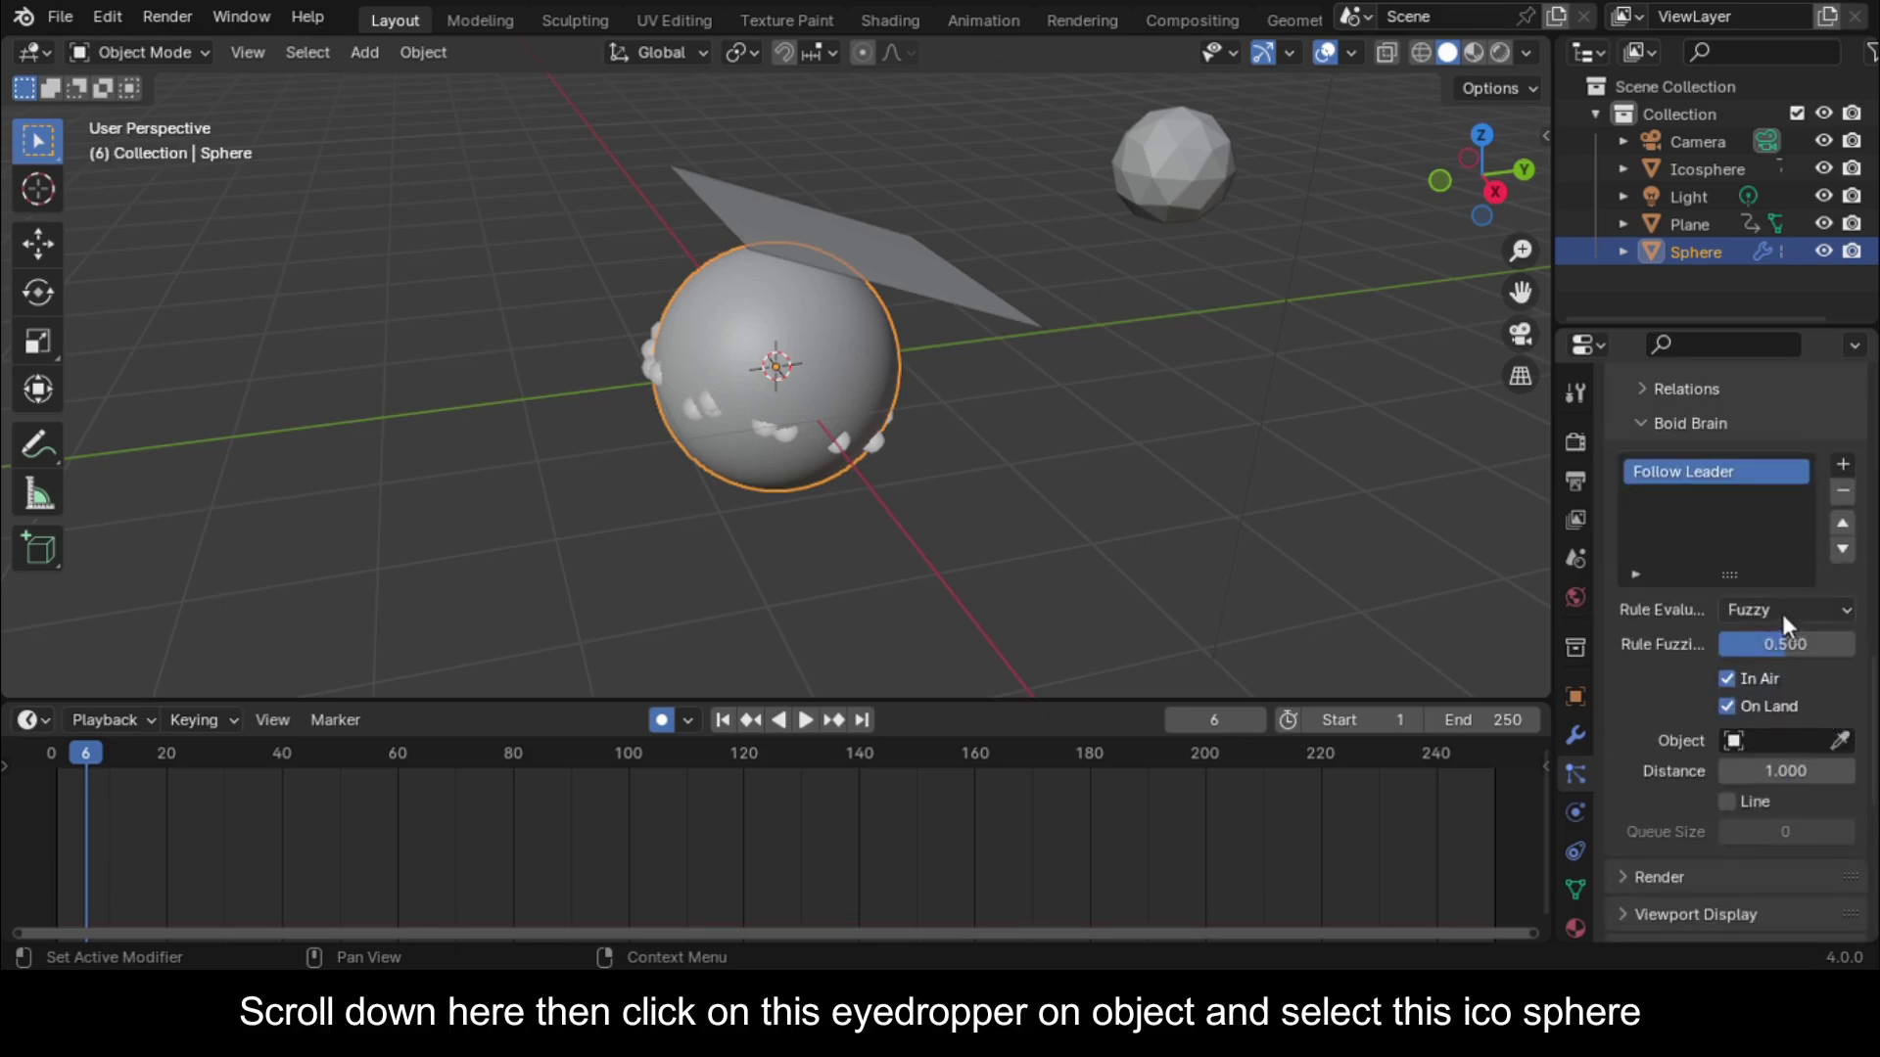
{"action": "left_click", "coordinate": [1841, 742]}
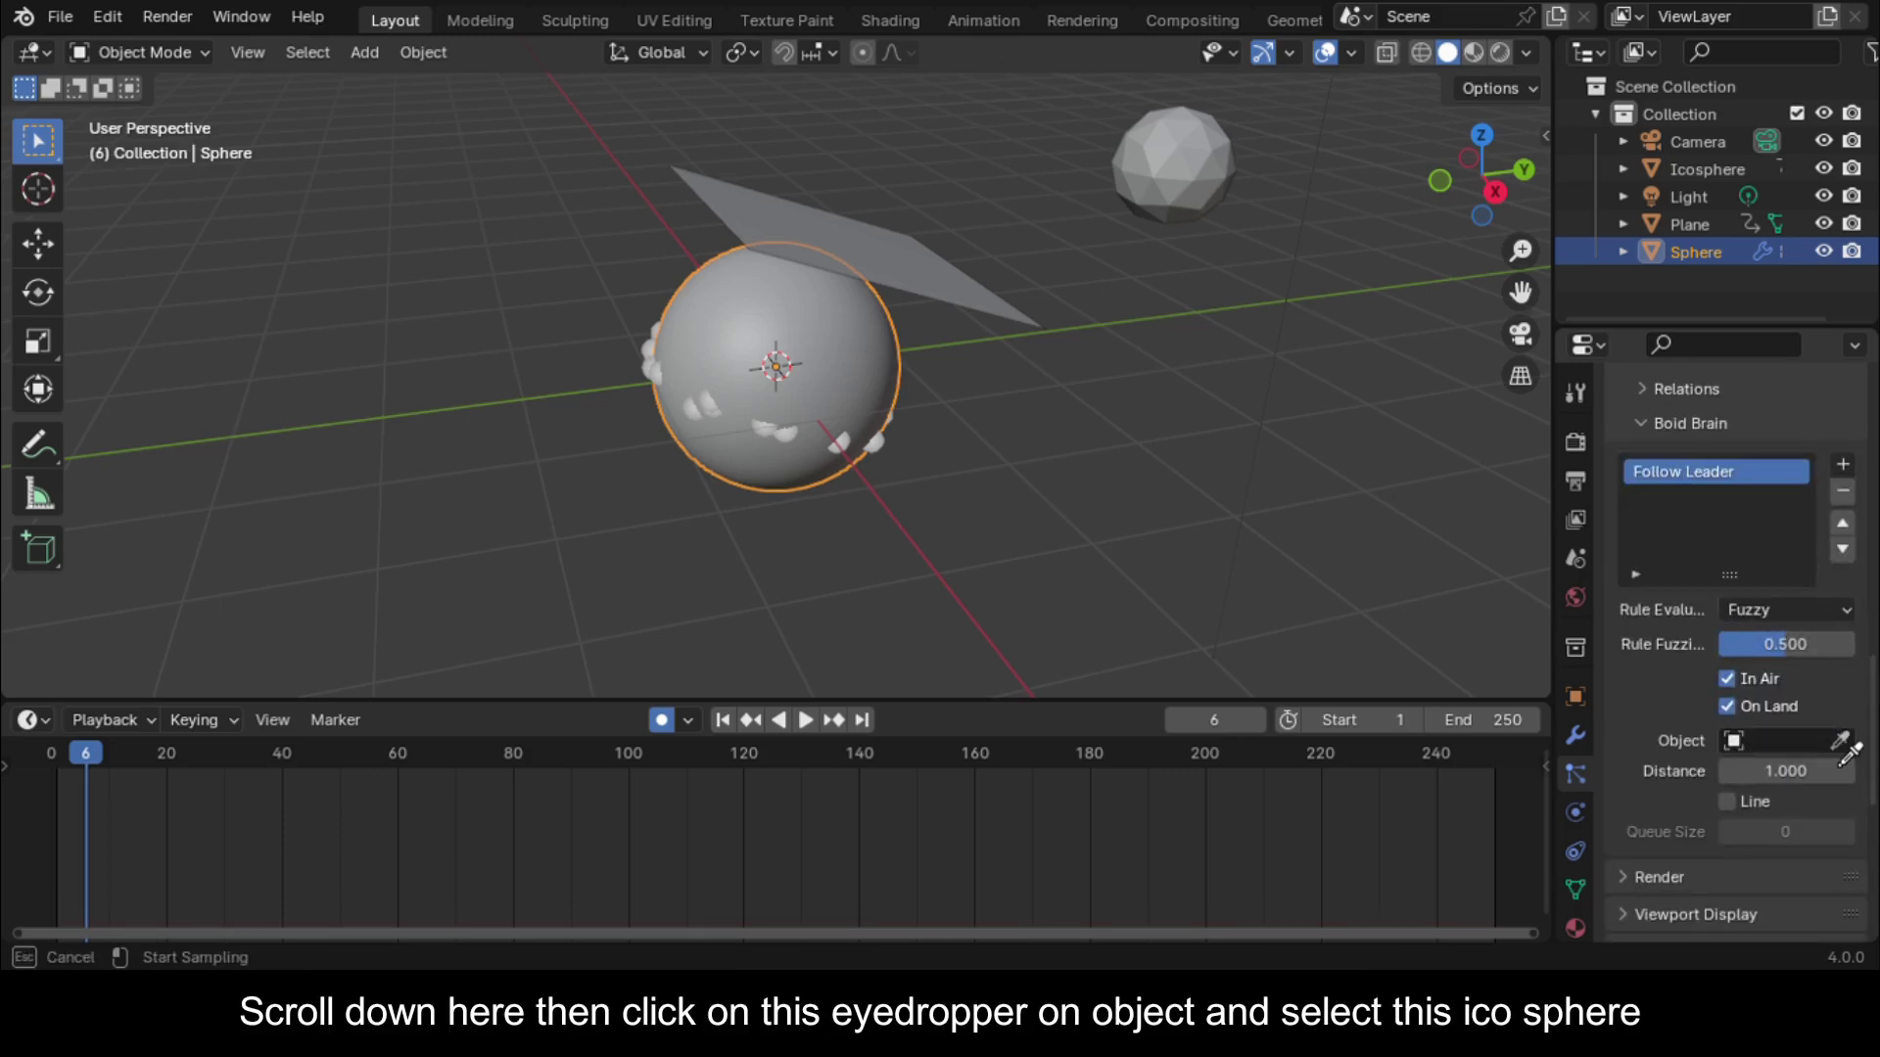
{"action": "left_click", "coordinate": [1186, 156]}
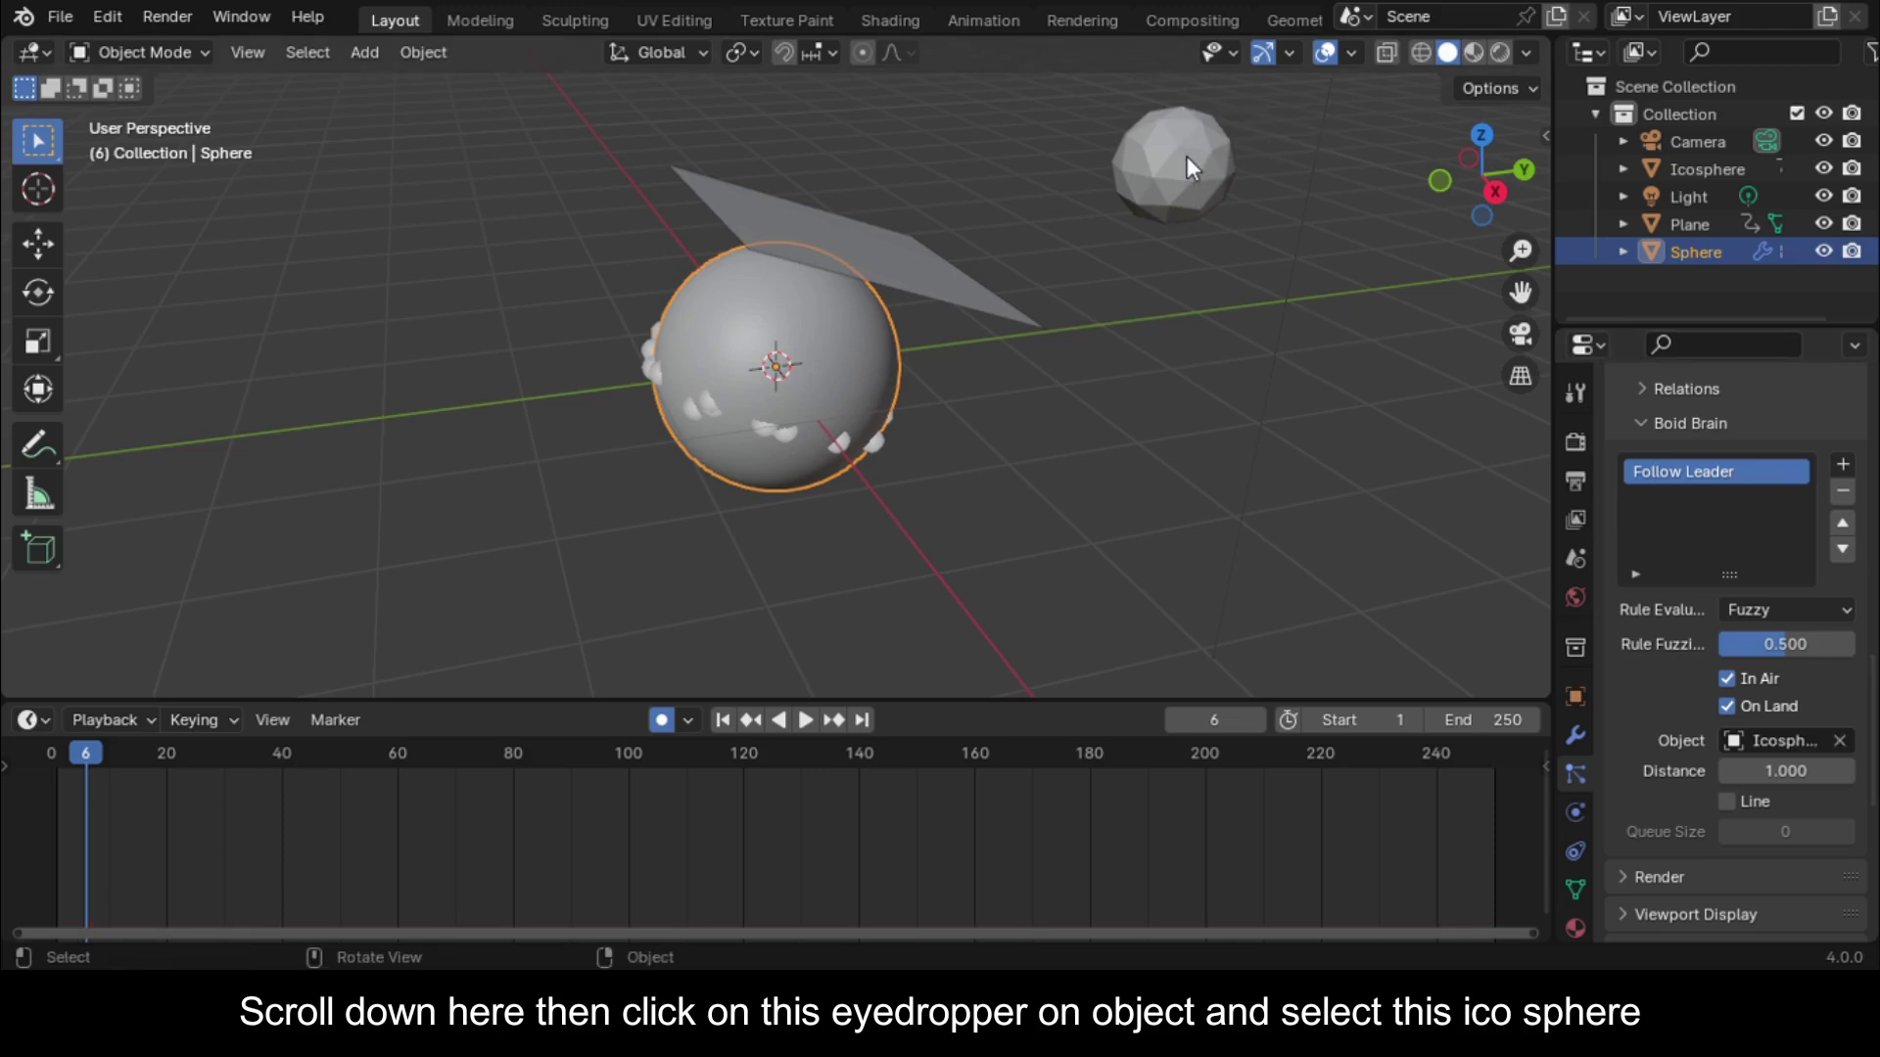
{"action": "key", "text": "space"}
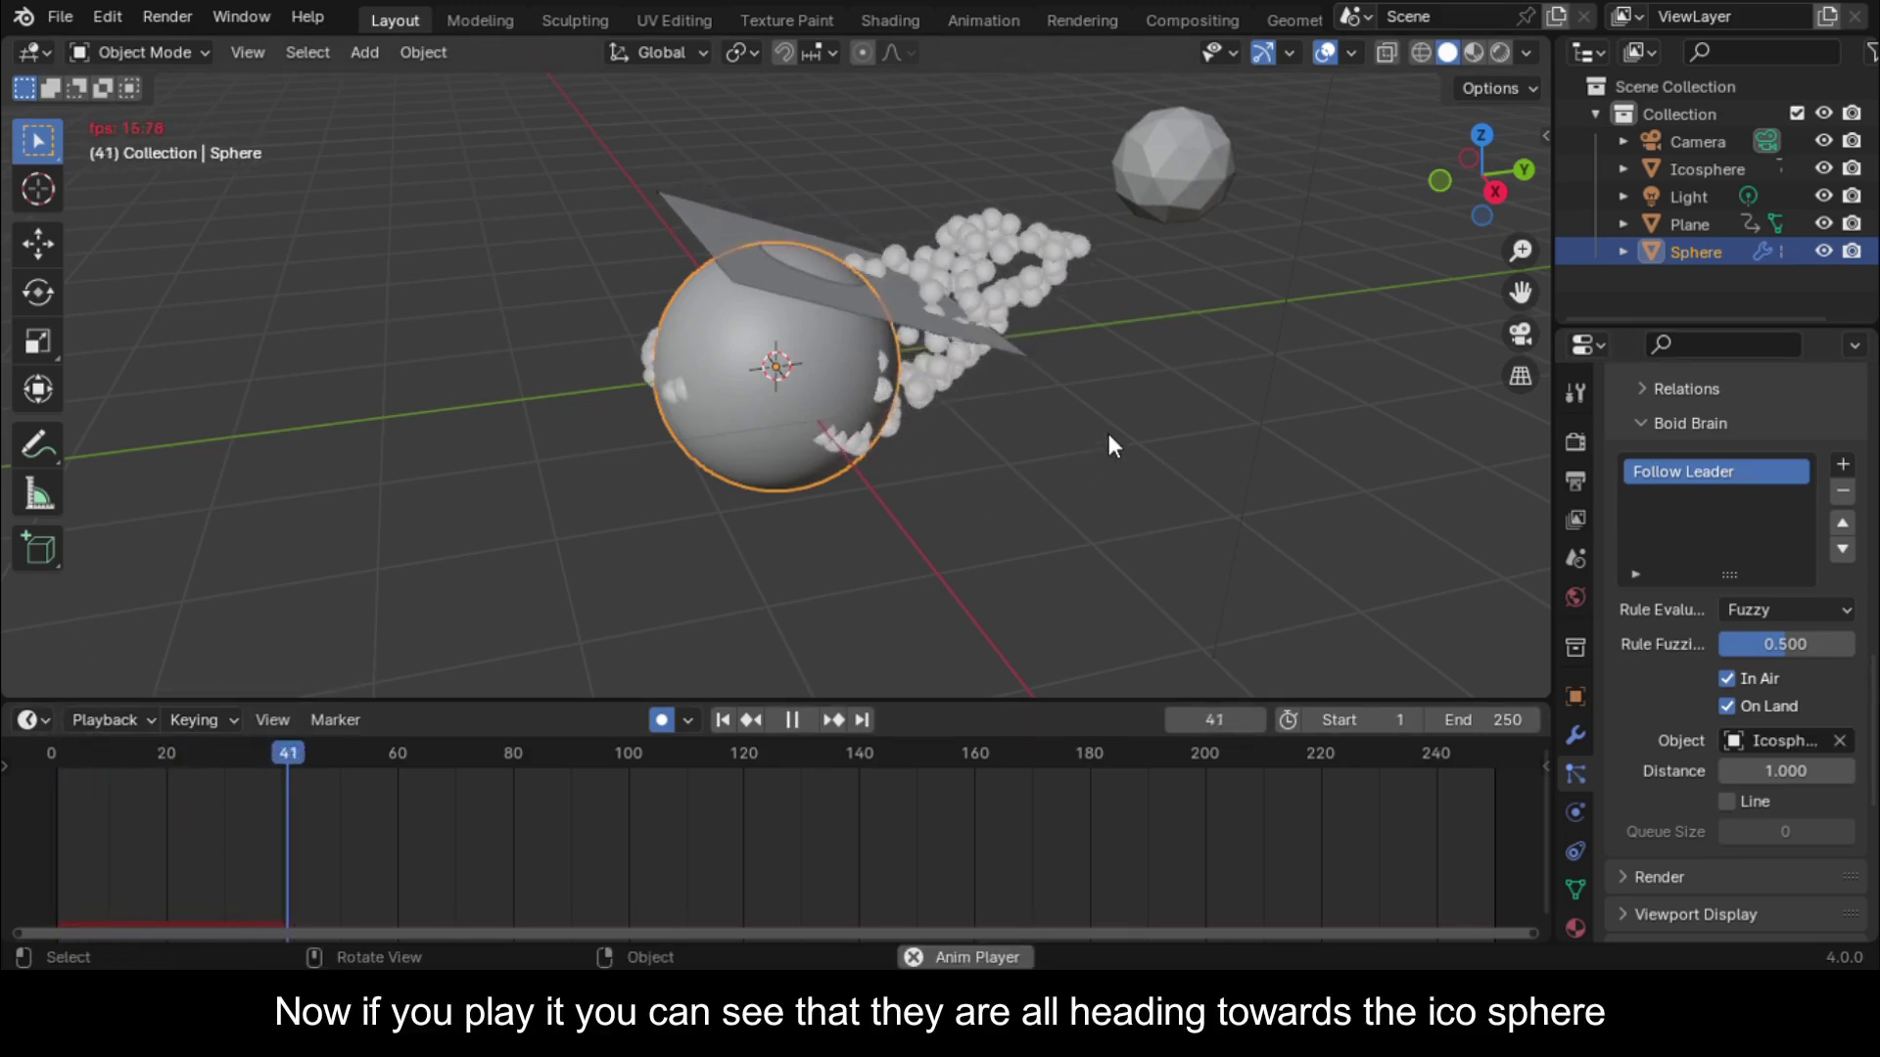
Stop playback and add a second Ico Sphere mesh to the scene
{"action": "key", "text": "space"}
{"action": "middle_click_drag", "start_coordinate": [1230, 179], "coordinate": [1166, 235]}
{"action": "left_click", "coordinate": [1167, 235]}
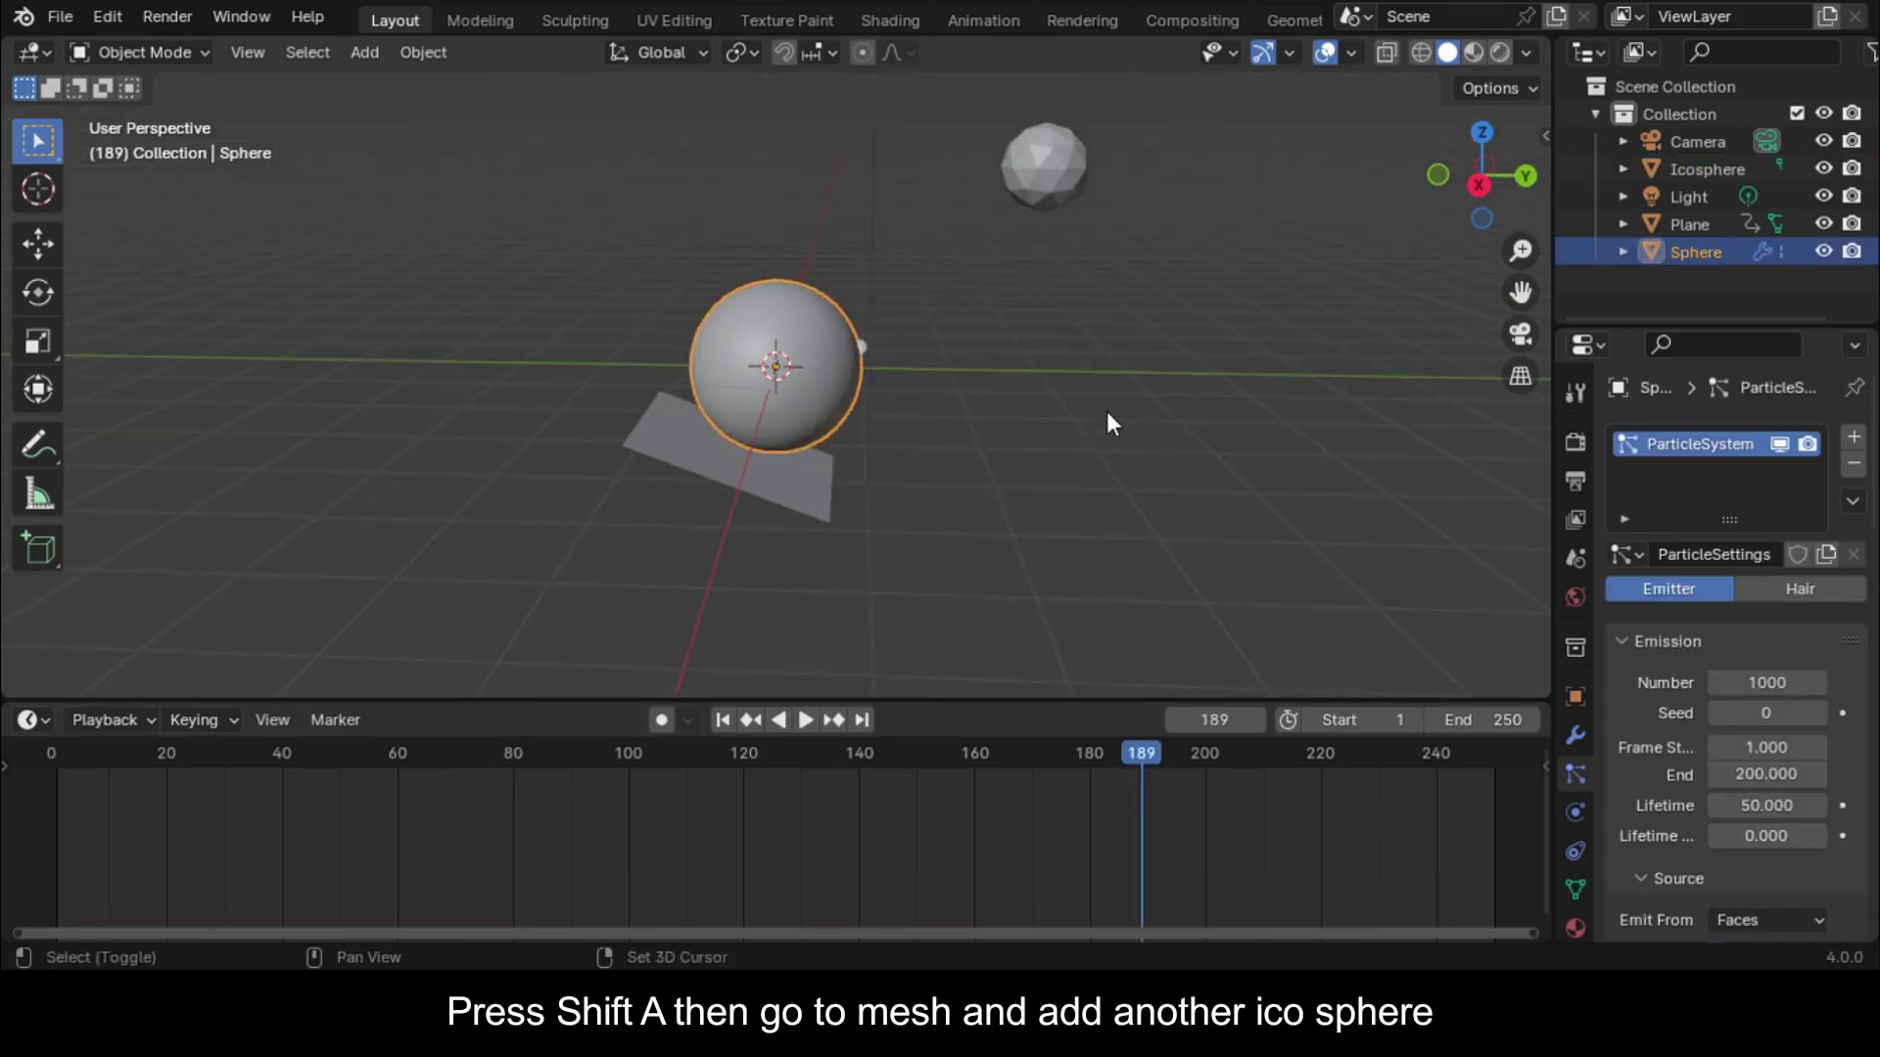
{"action": "key", "text": "shift+a"}
{"action": "mouse_move", "coordinate": [969, 412]}
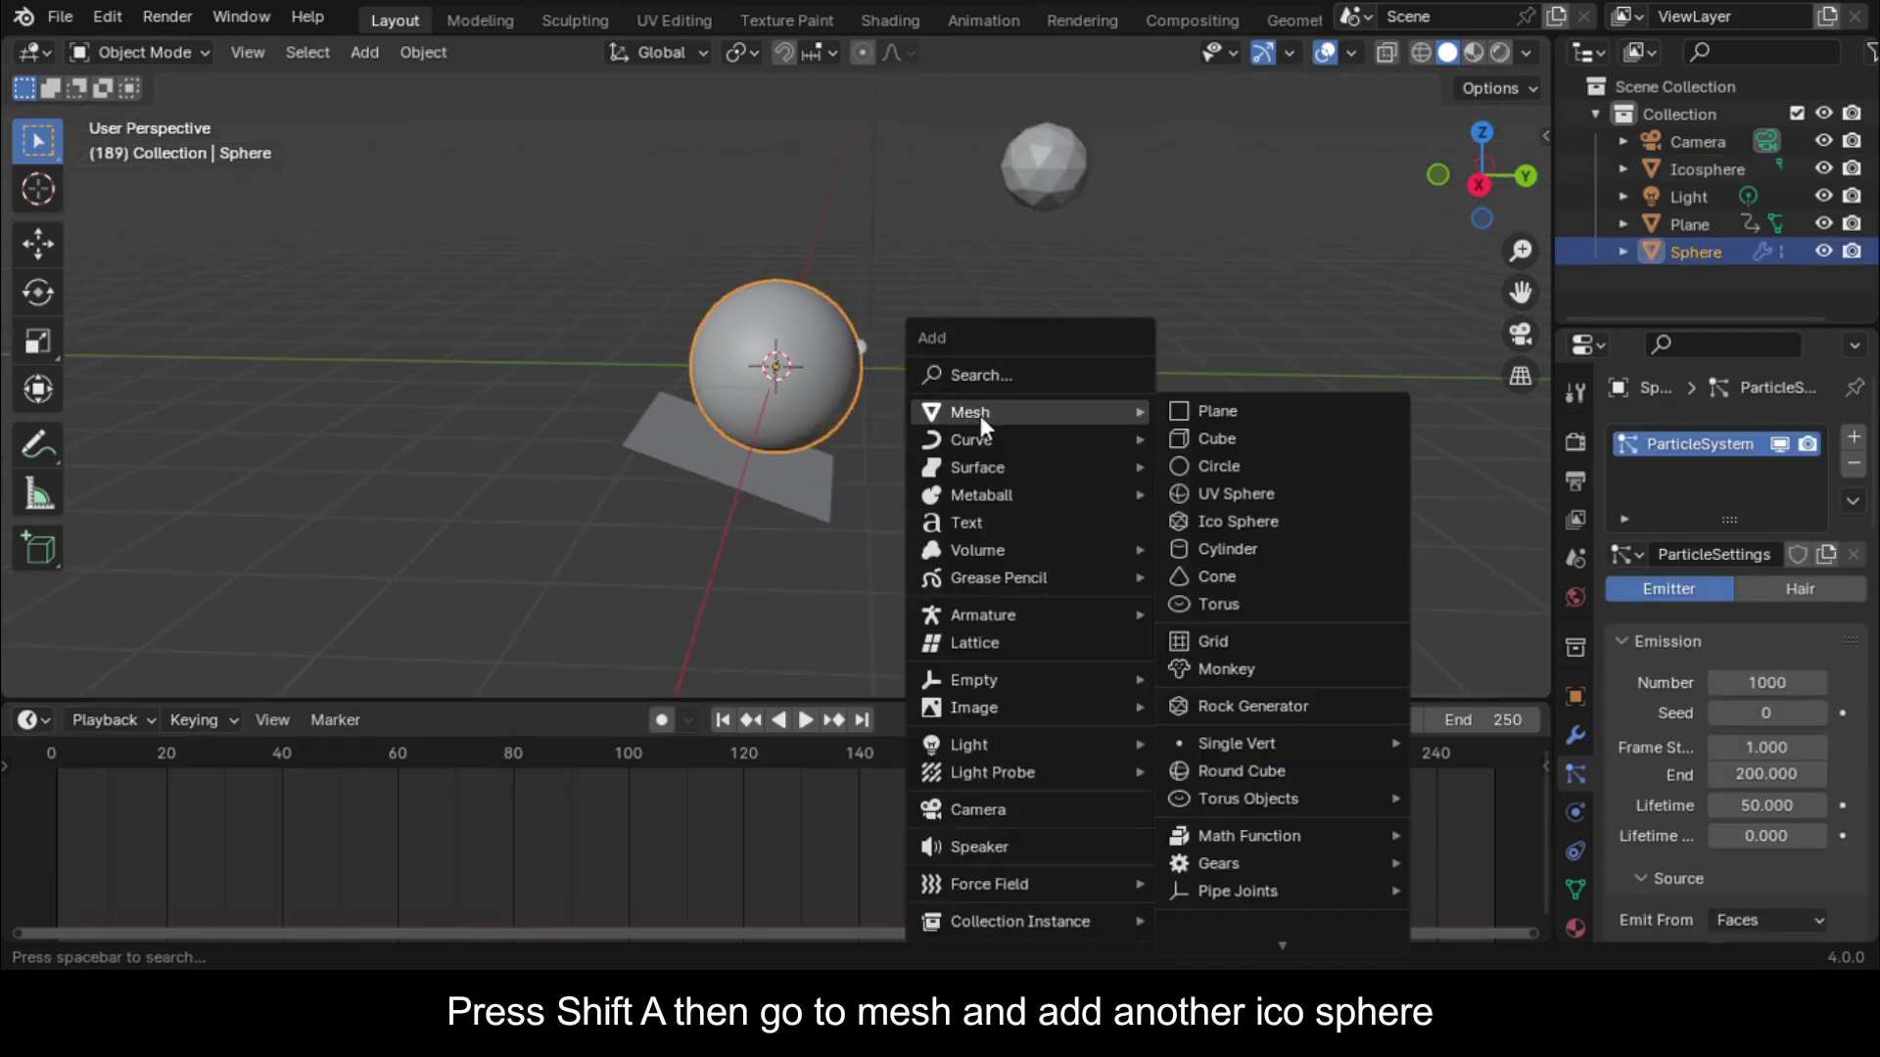
{"action": "left_click", "coordinate": [1244, 522]}
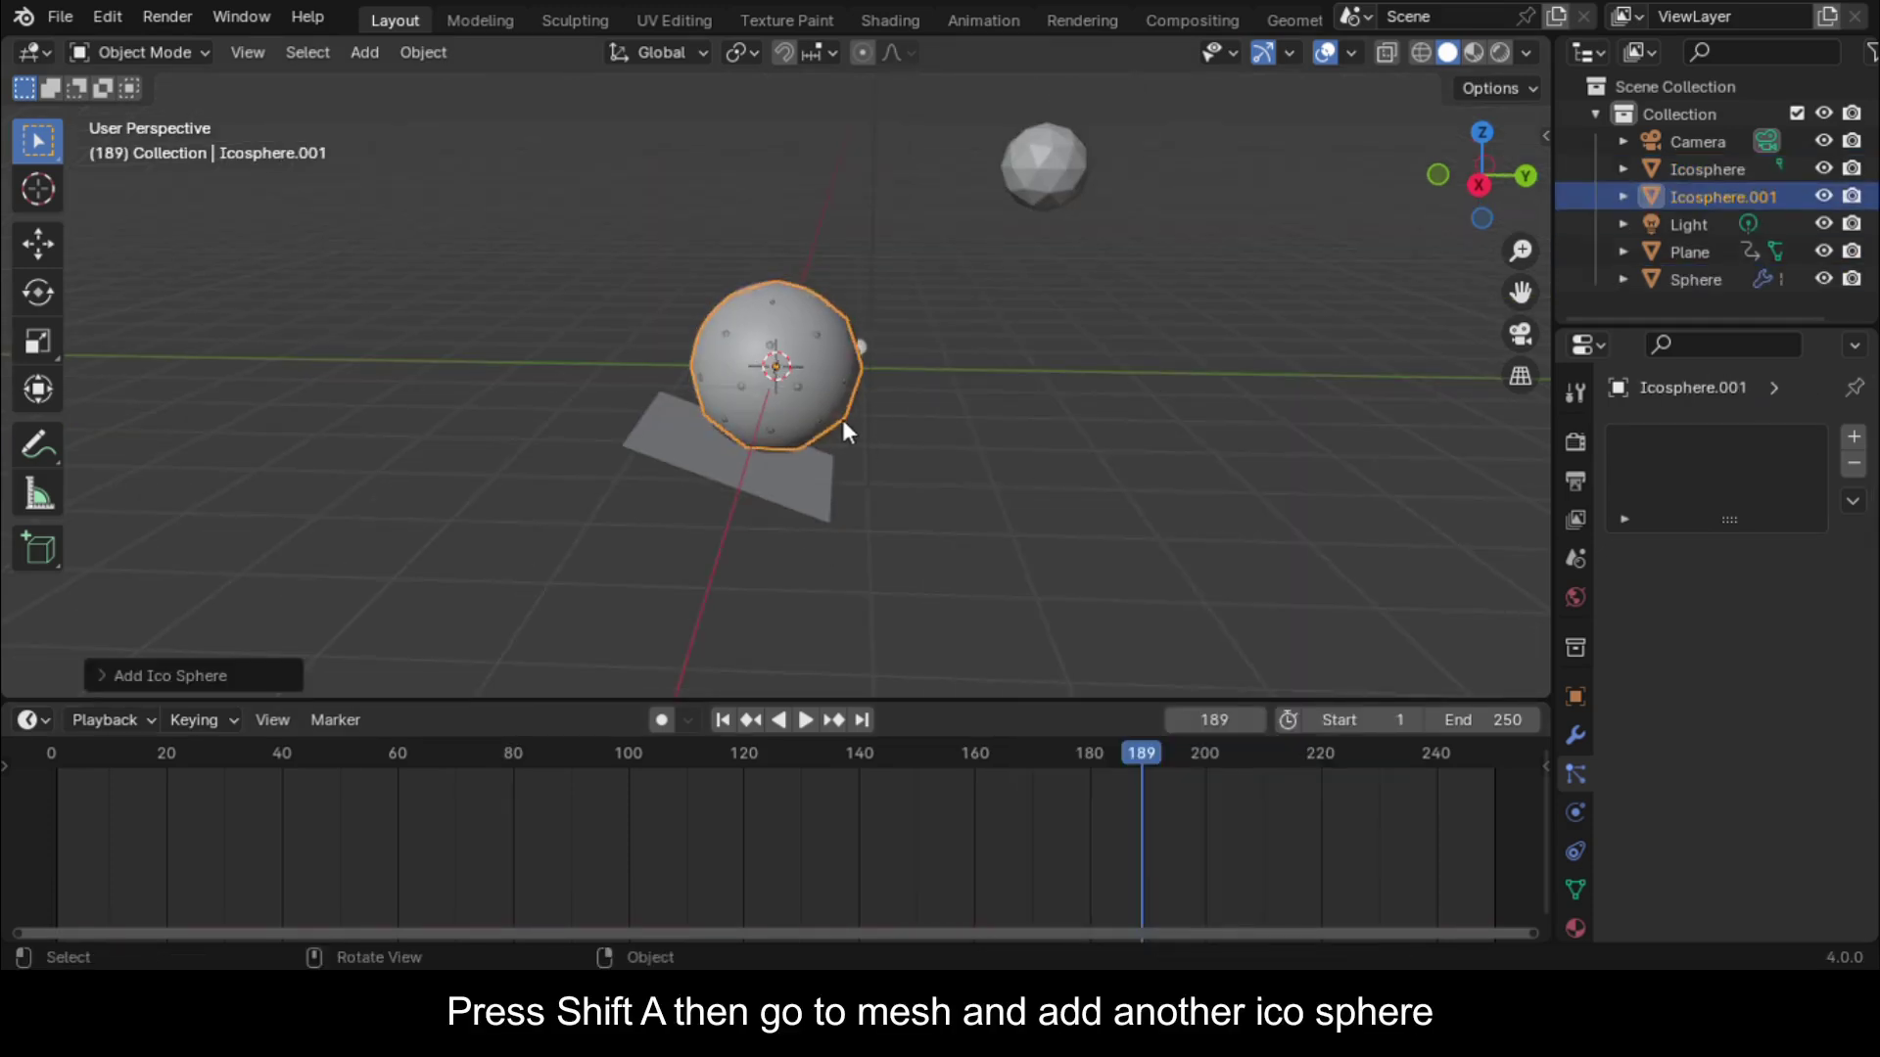
Move the new icosphere along the Y axis and scale it down
{"action": "key", "text": "g"}
{"action": "key", "text": "y"}
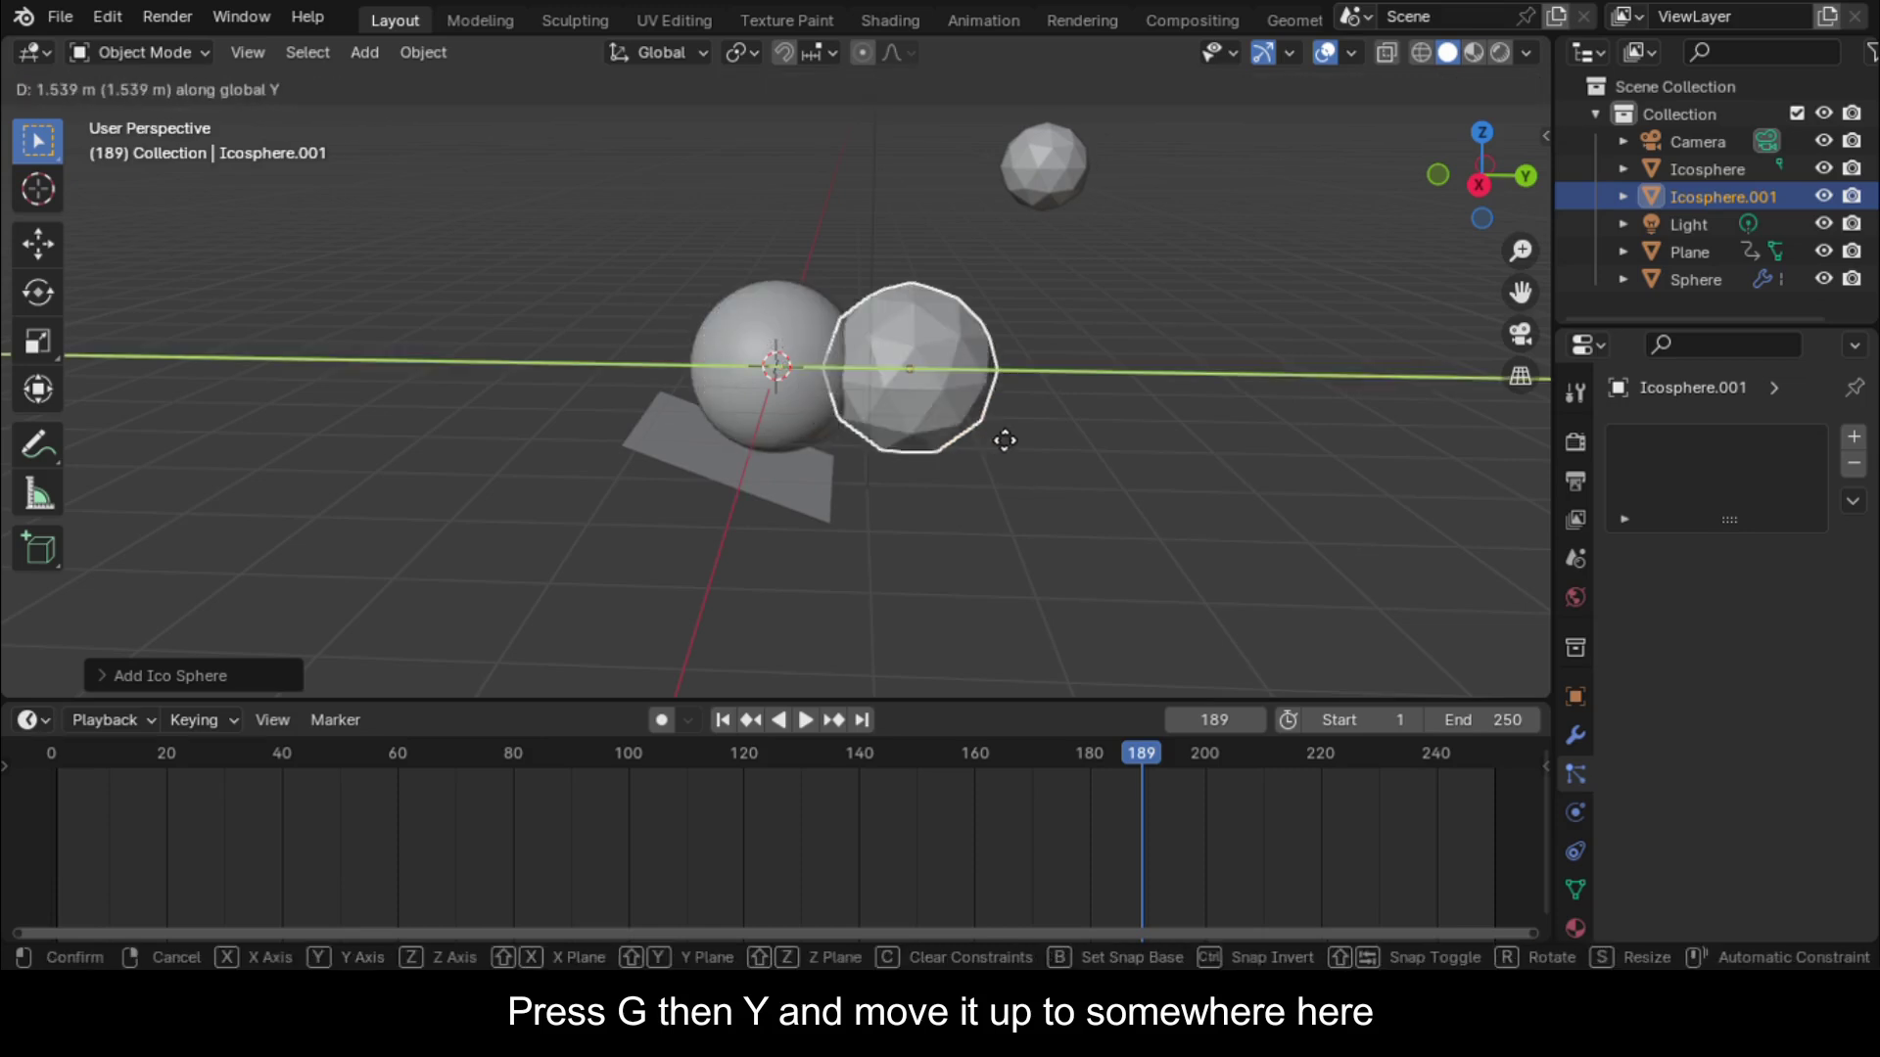
{"action": "left_click", "coordinate": [1485, 437]}
{"action": "scroll", "coordinate": [1484, 441], "scroll_direction": "down", "scroll_amount": 3}
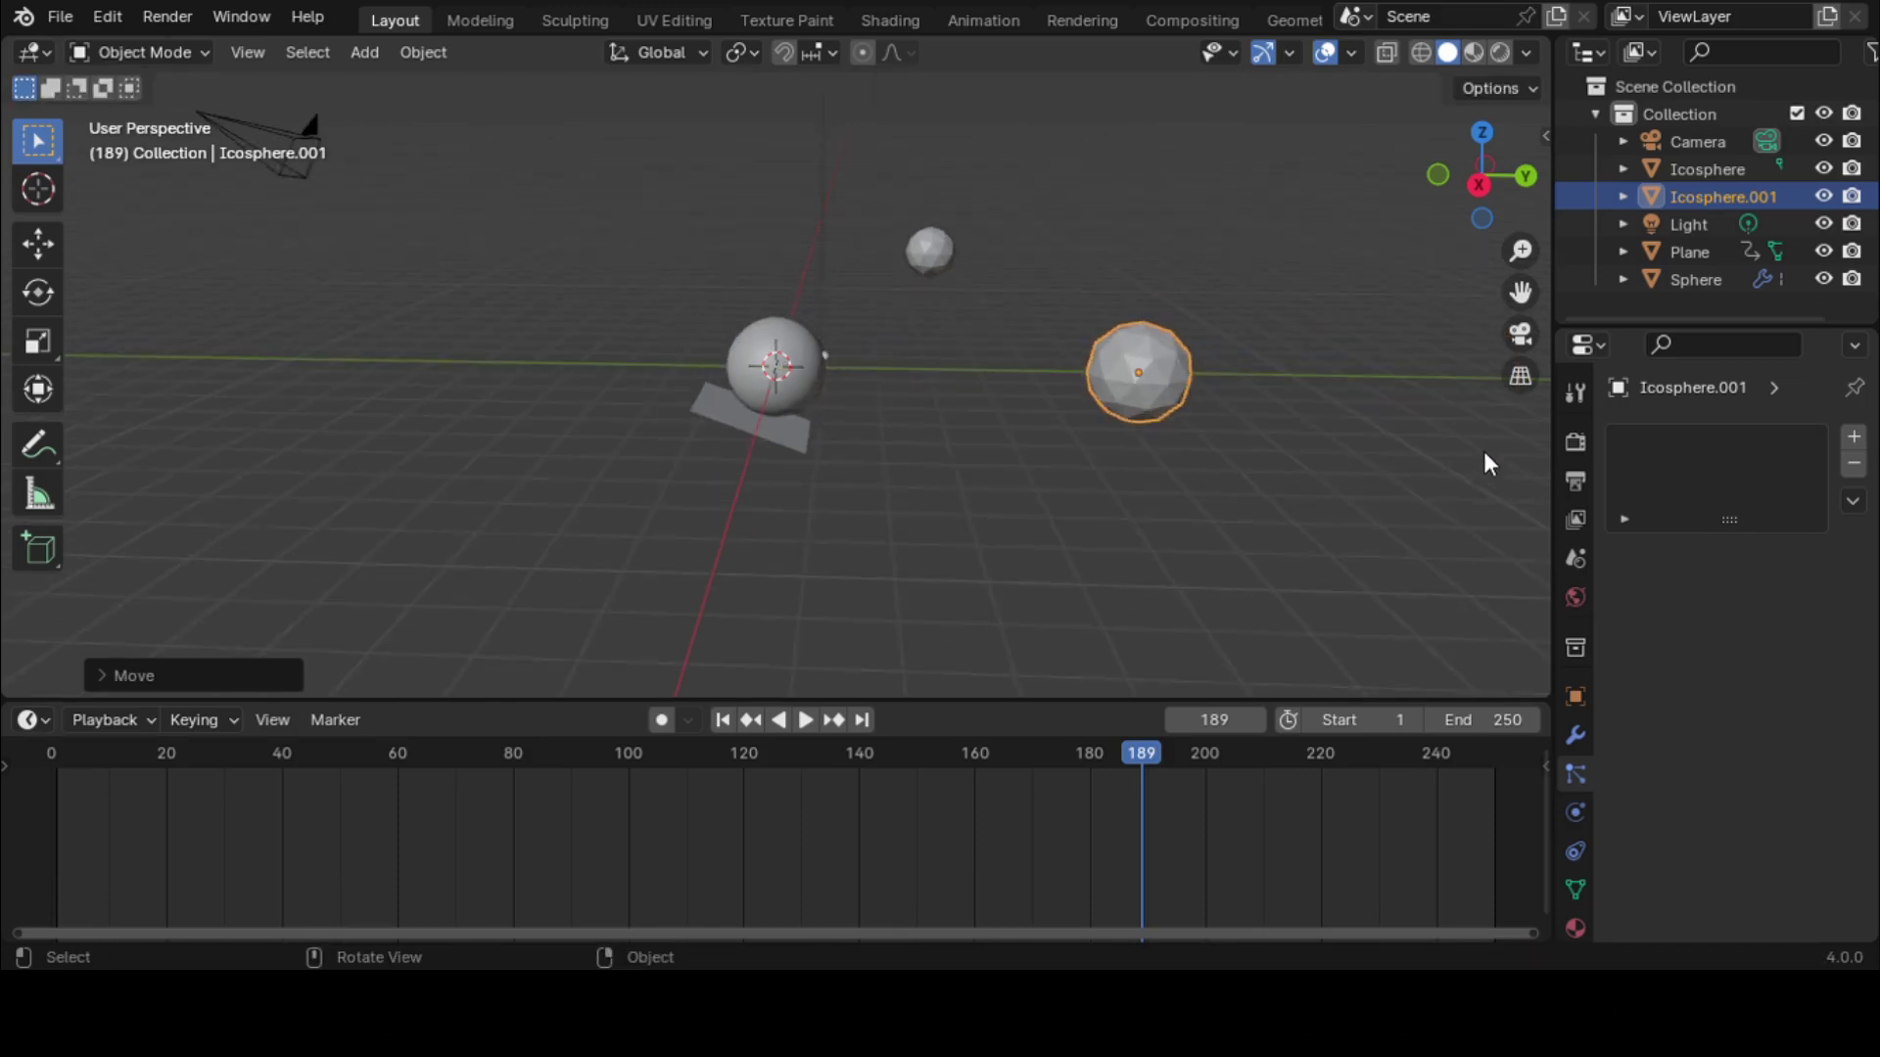
{"action": "left_click", "coordinate": [1478, 172]}
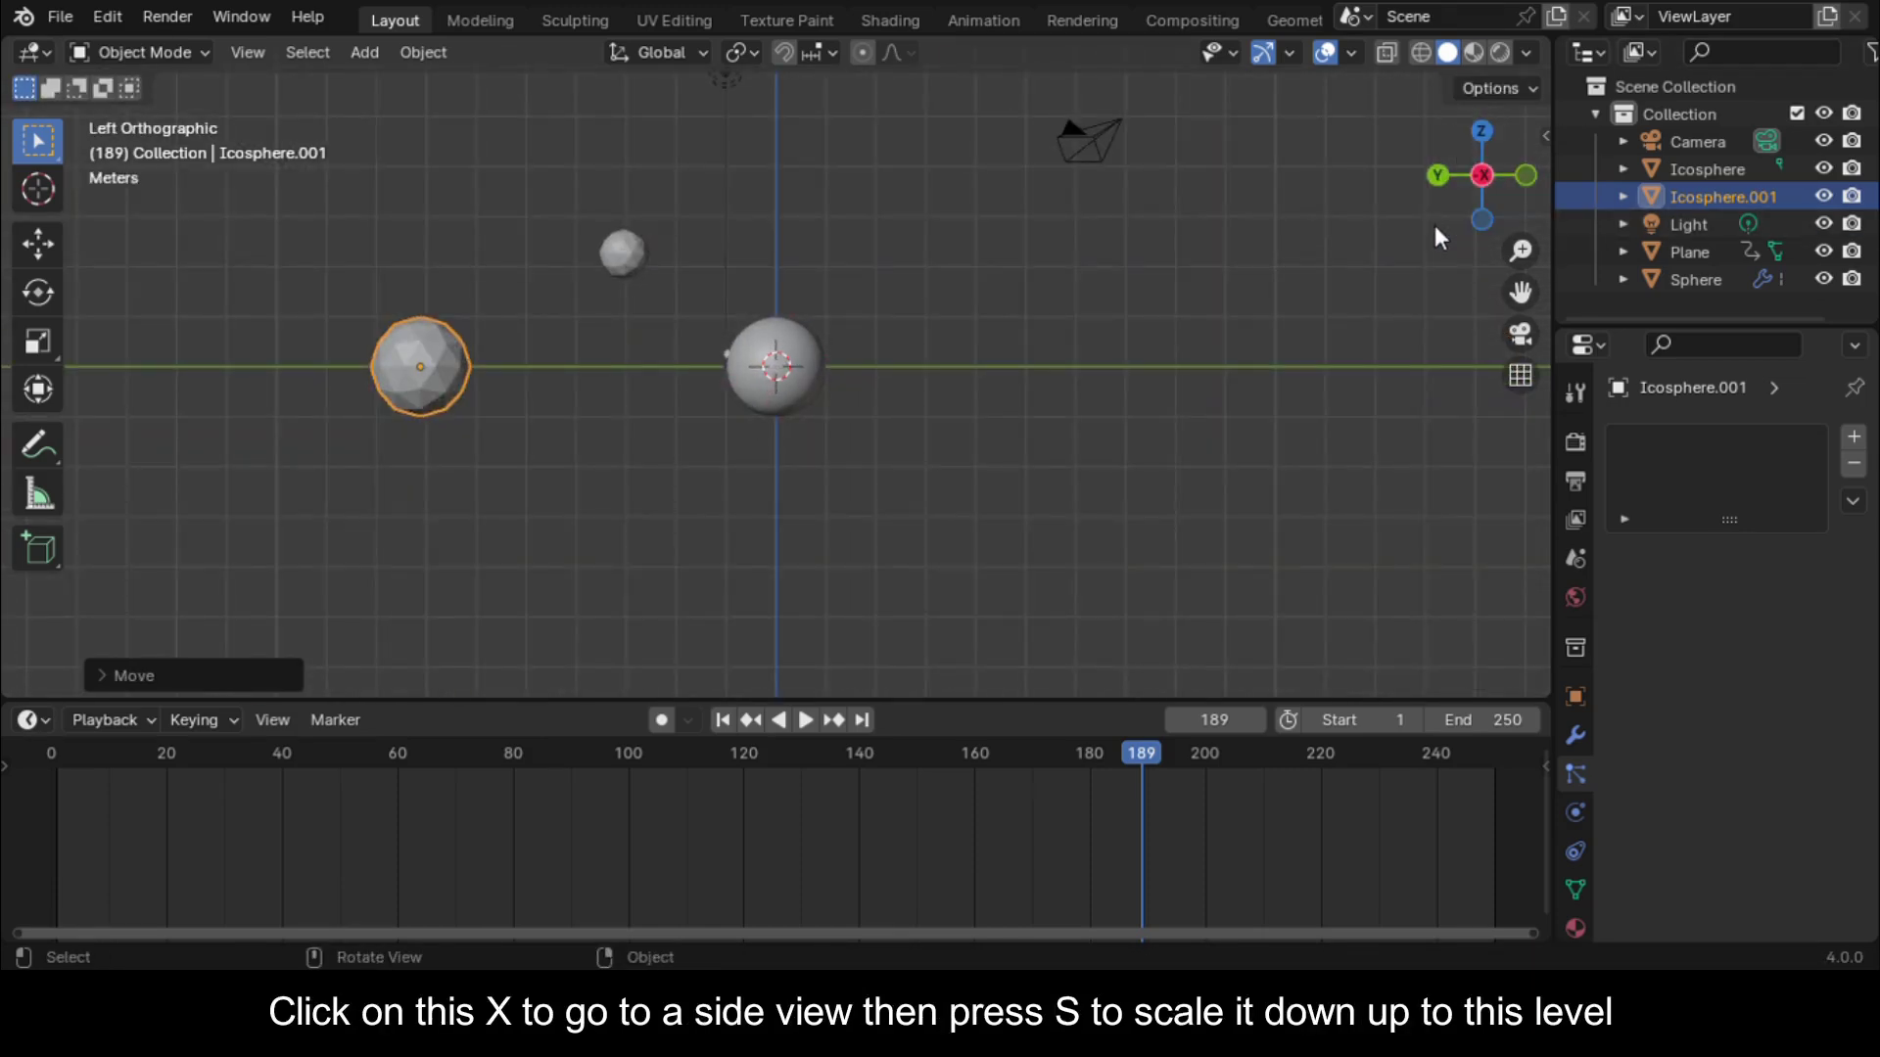
{"action": "key", "text": "s"}
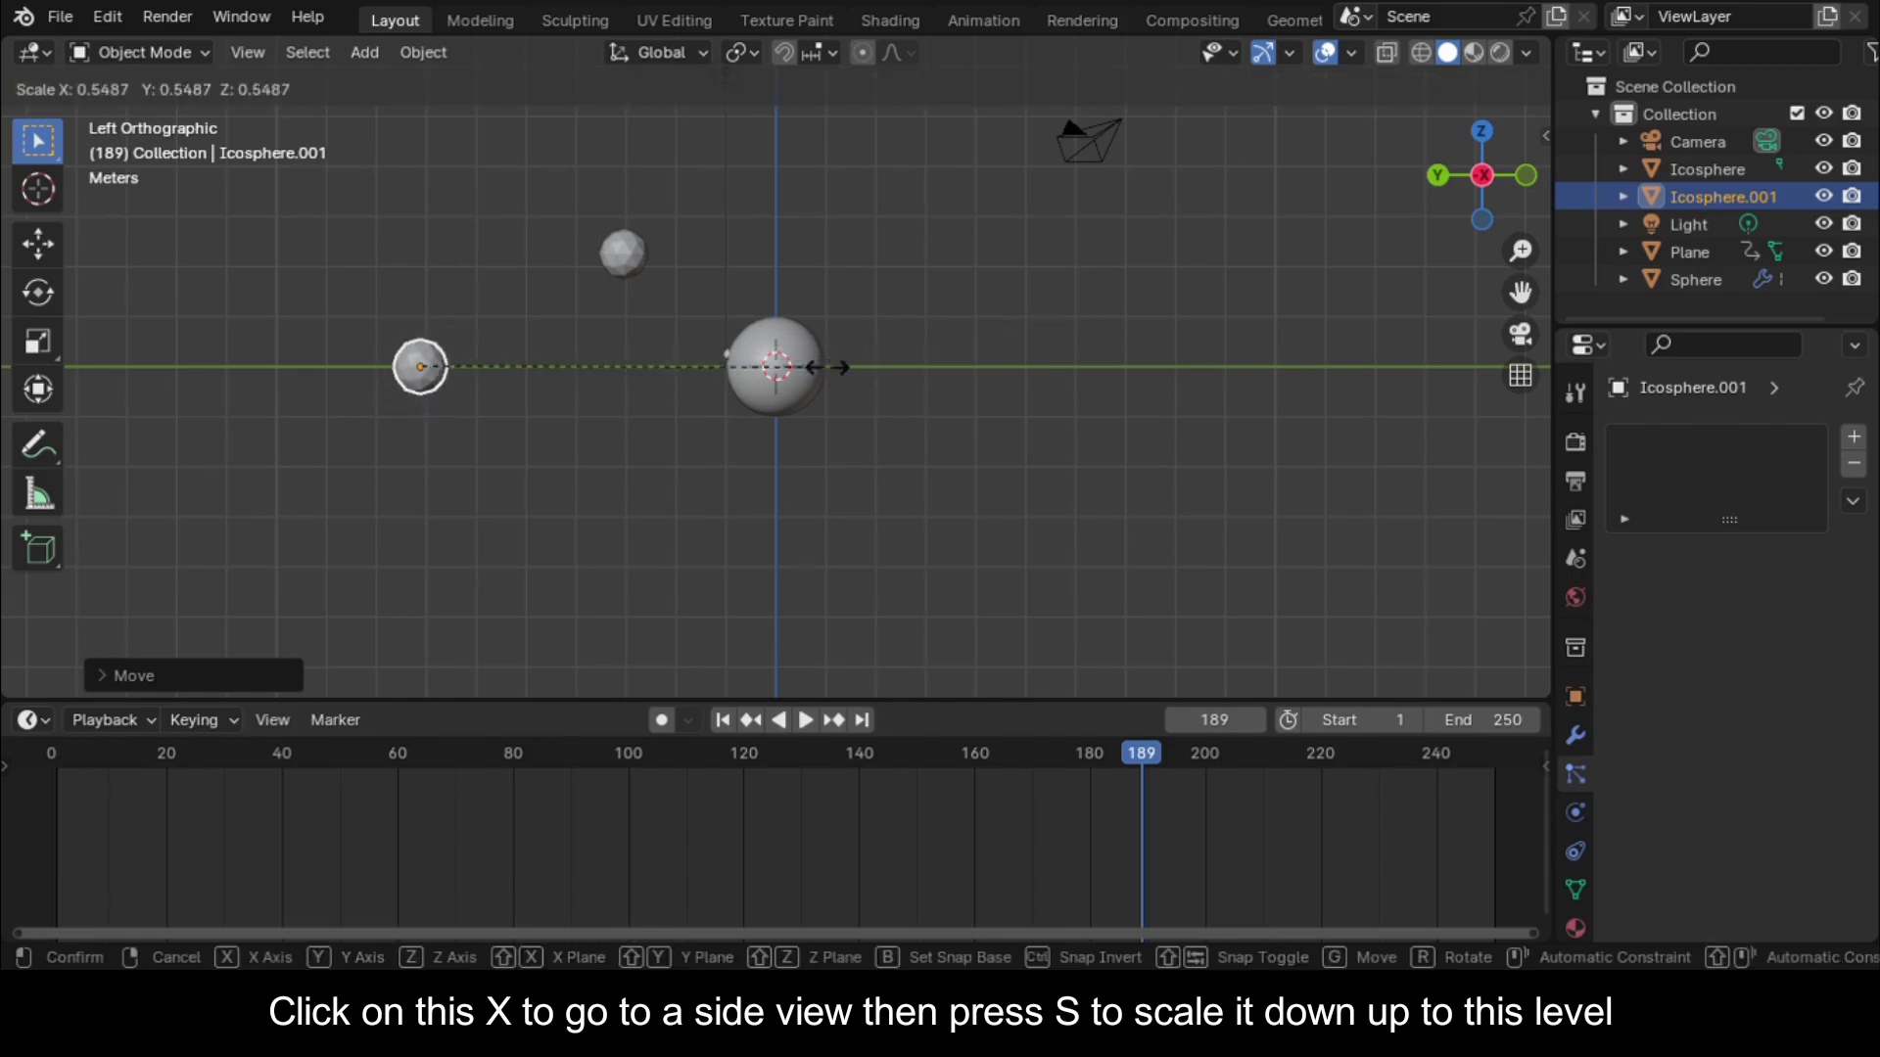
{"action": "left_click", "coordinate": [691, 363]}
{"action": "middle_click_drag", "start_coordinate": [658, 370], "coordinate": [908, 380]}
{"action": "left_click", "coordinate": [874, 386]}
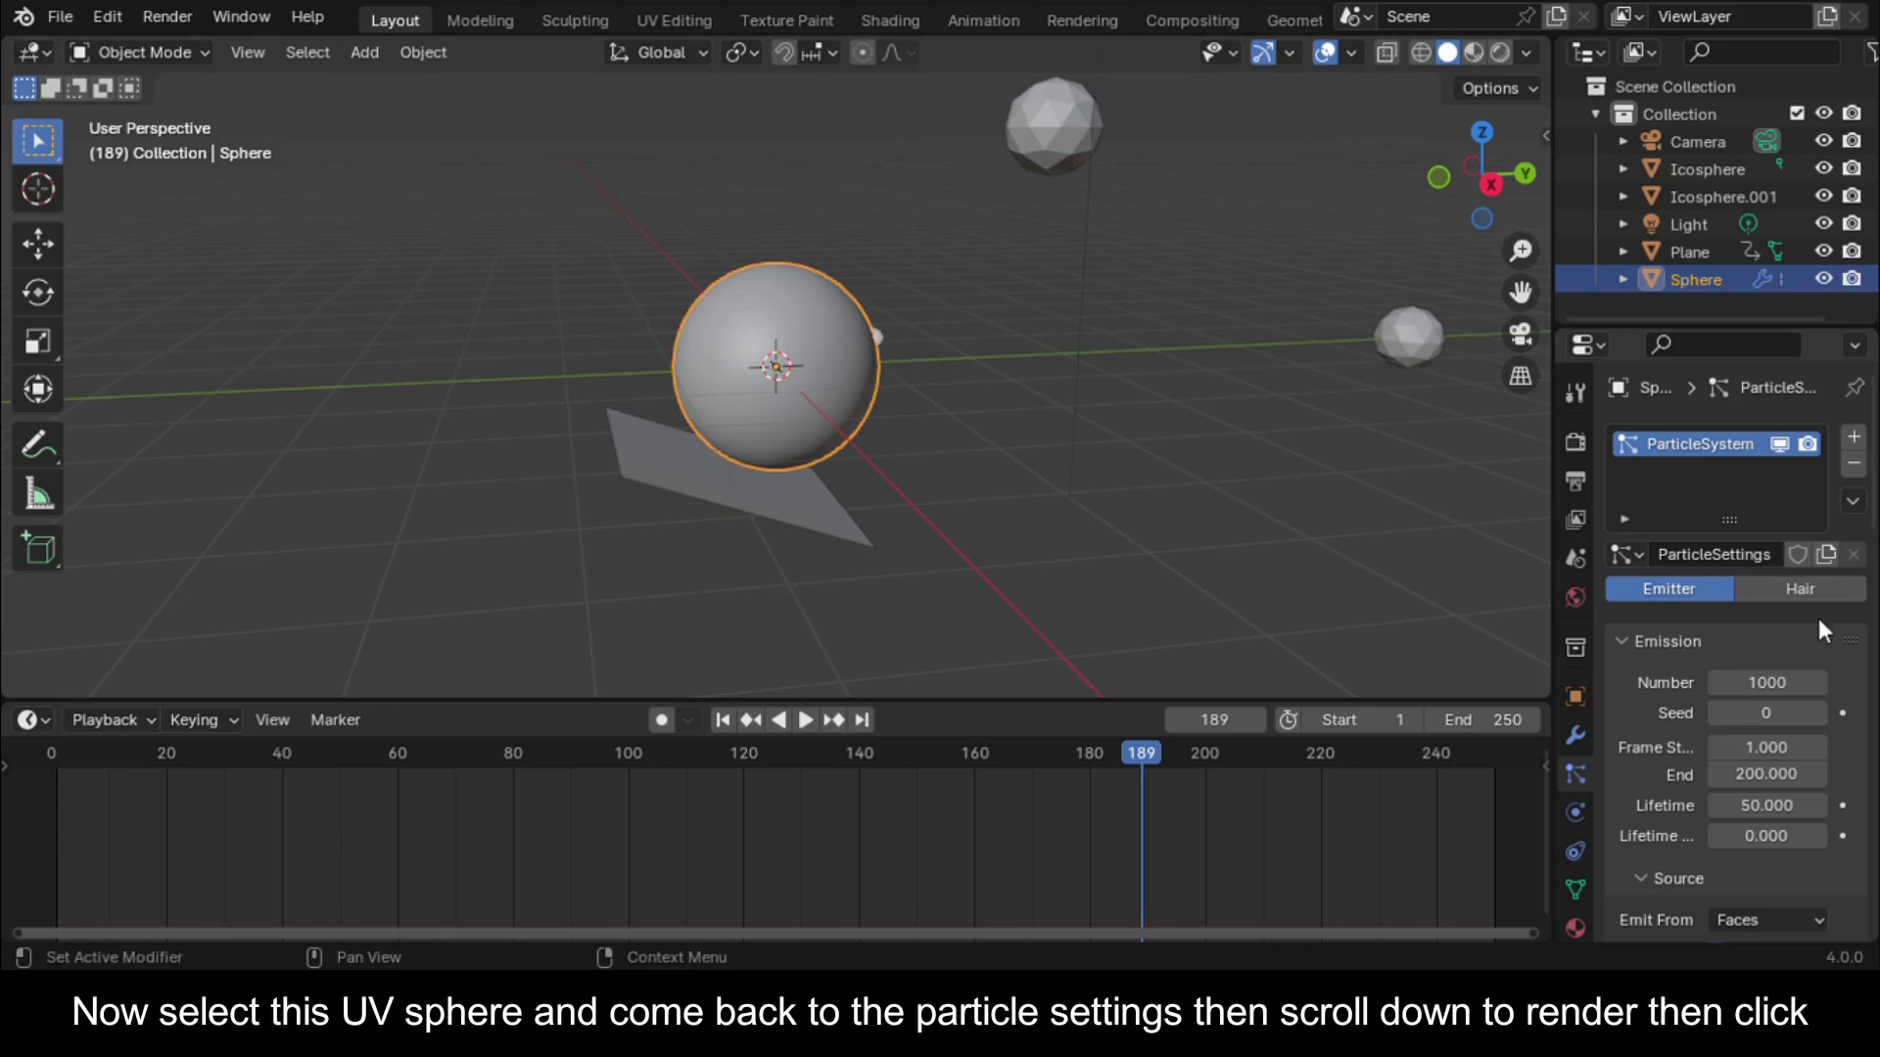
Set the particle Render As option to Object with Icosphere.001 as the instance
{"action": "scroll", "coordinate": [1788, 654], "scroll_direction": "down", "scroll_amount": 15}
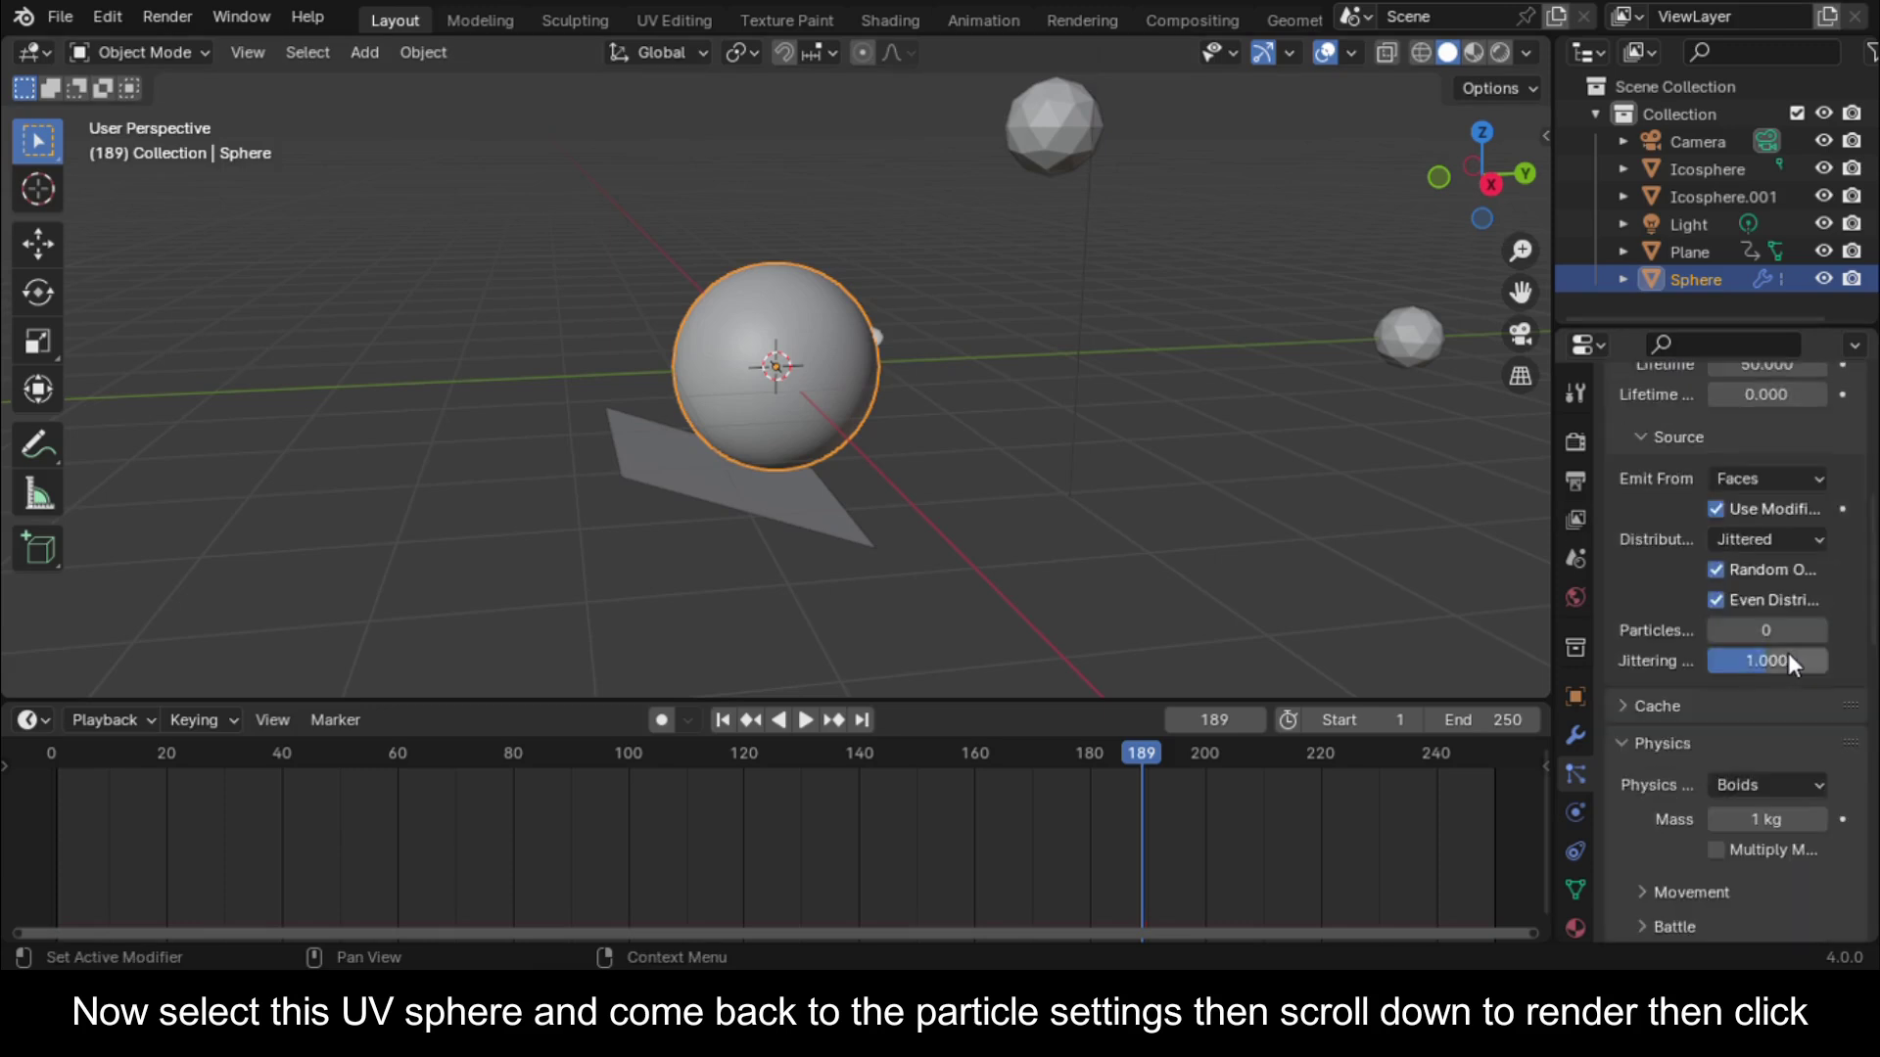
{"action": "left_click", "coordinate": [1623, 658]}
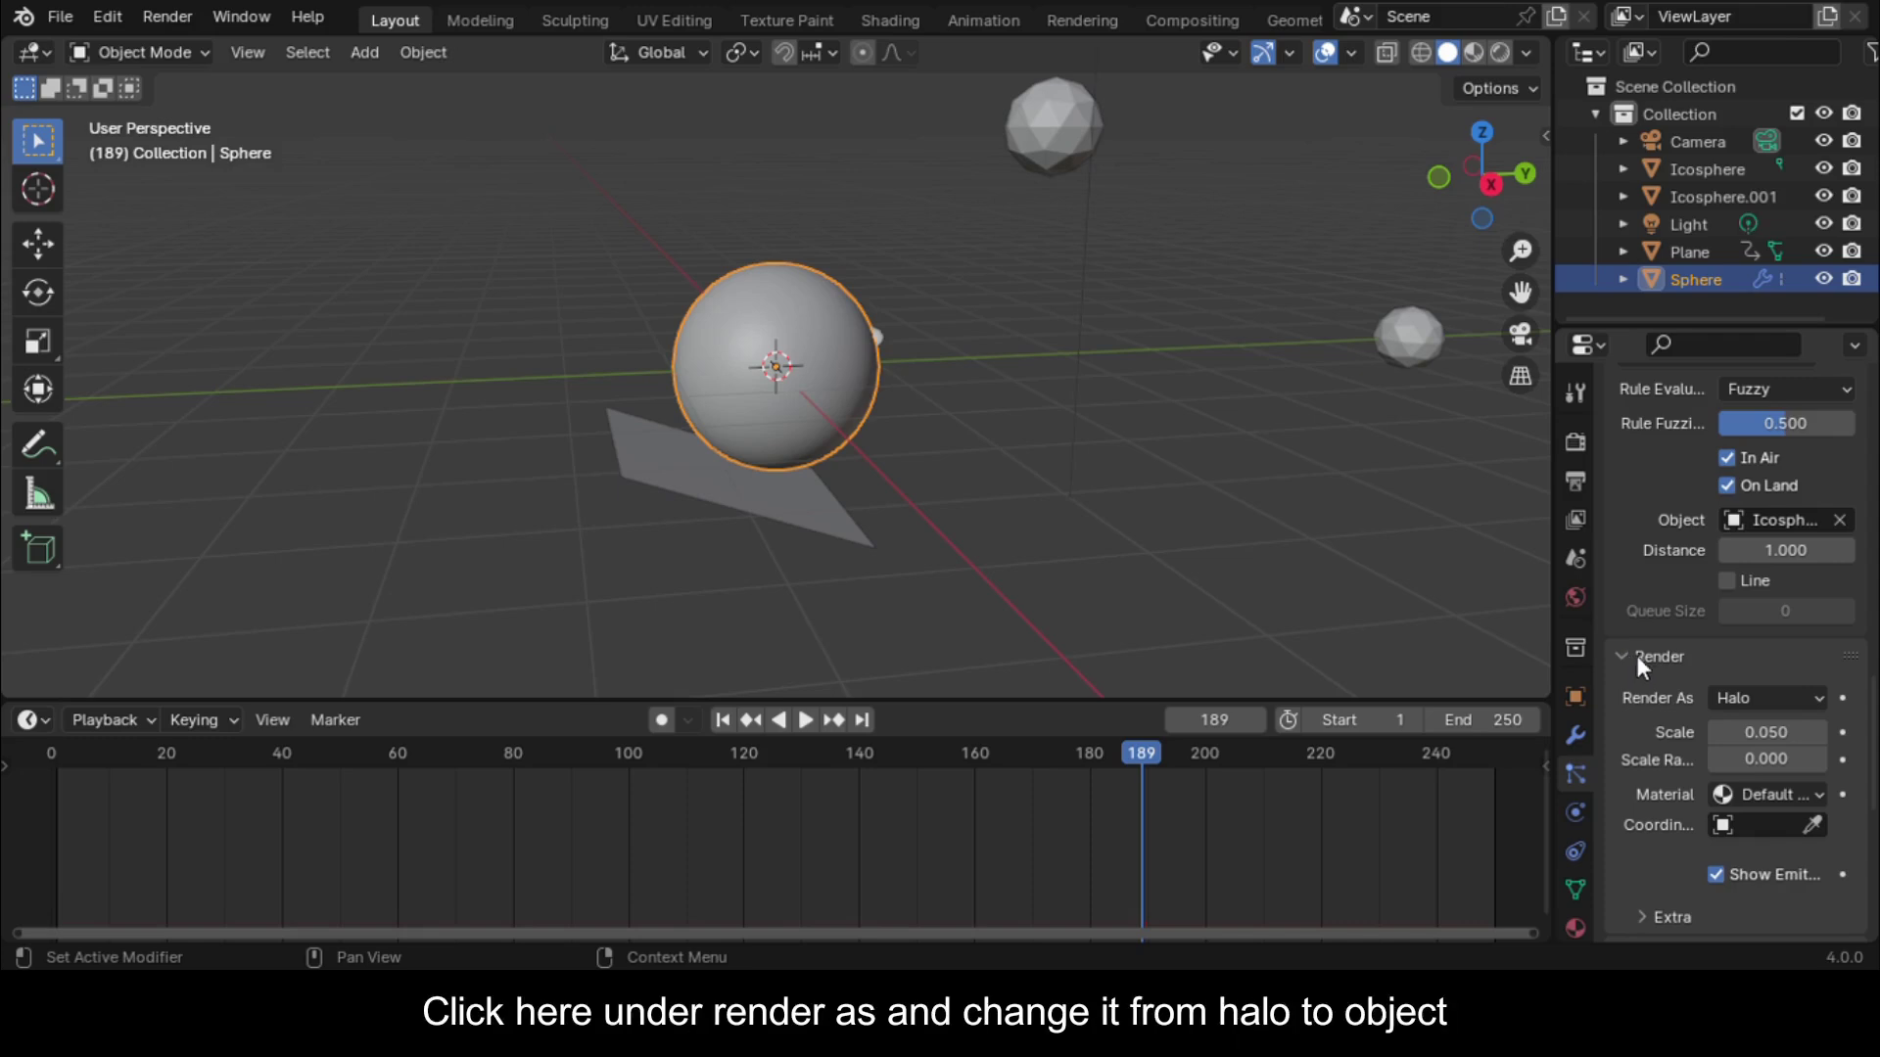
{"action": "left_click", "coordinate": [1812, 699]}
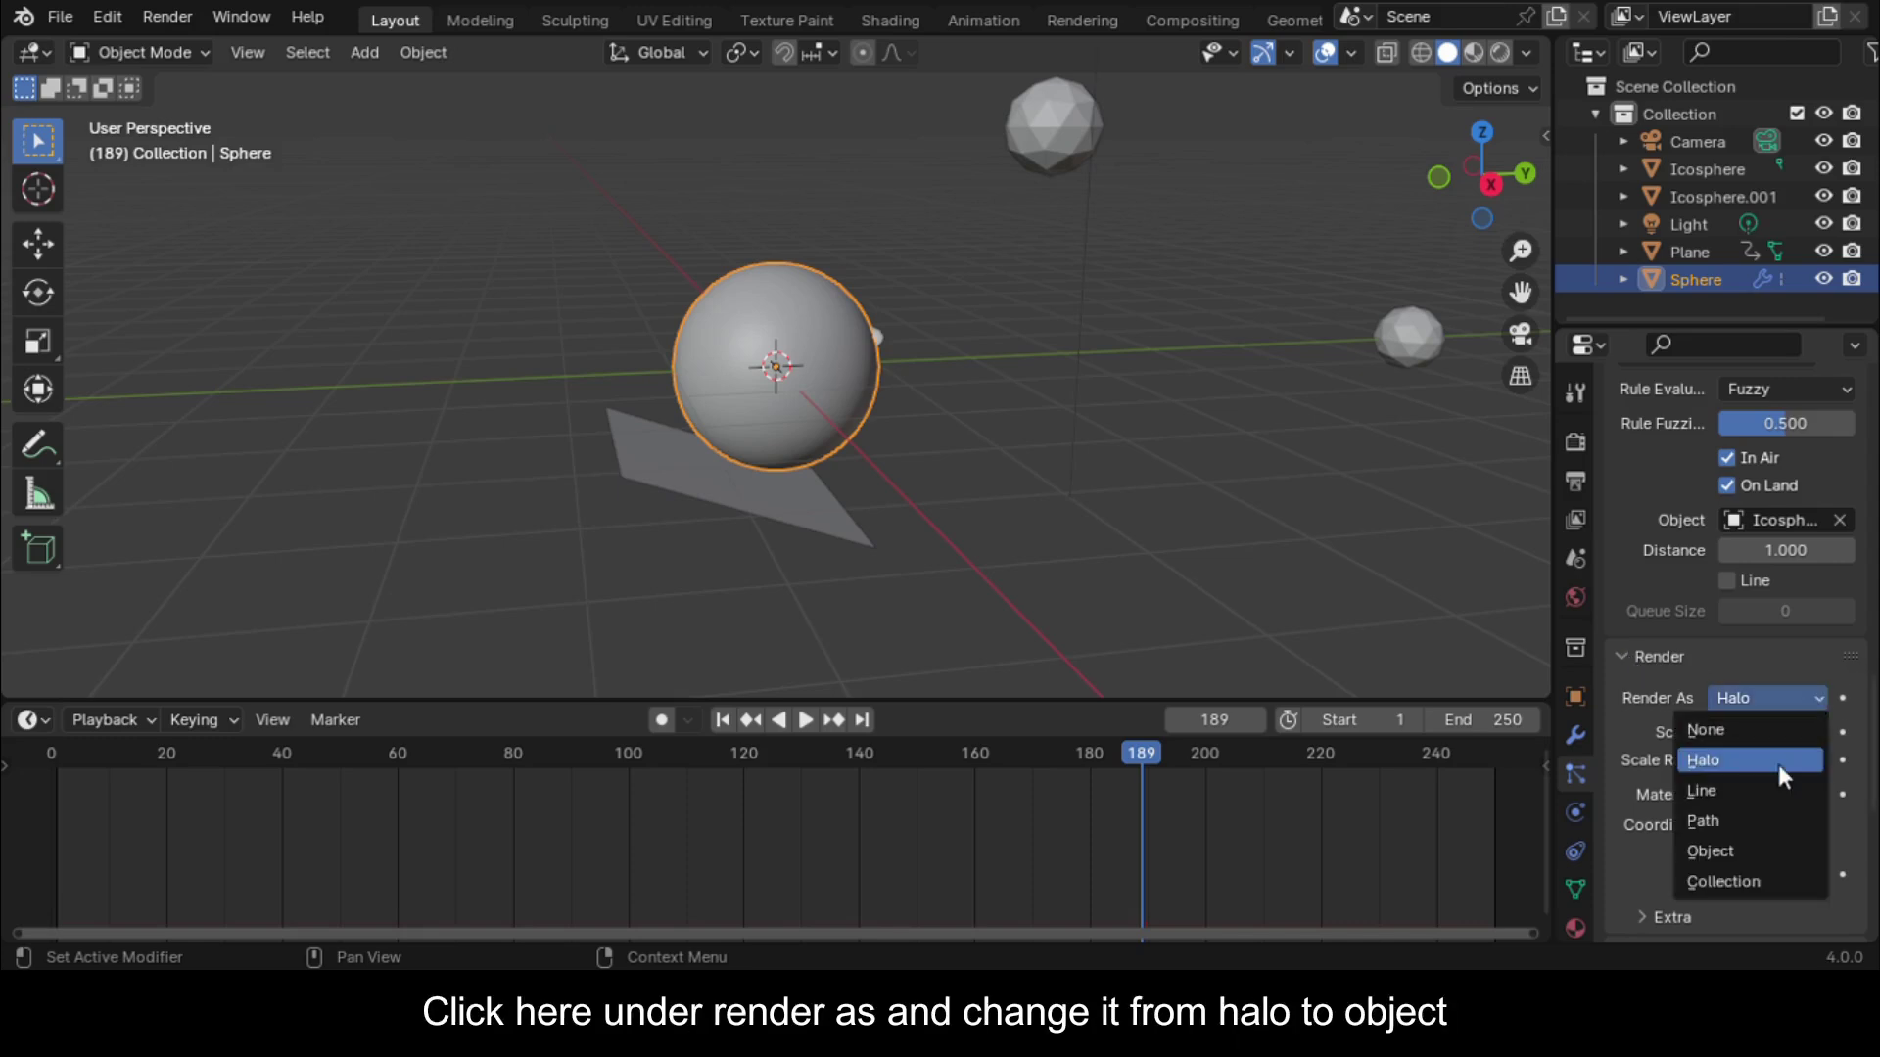
{"action": "left_click", "coordinate": [1728, 848]}
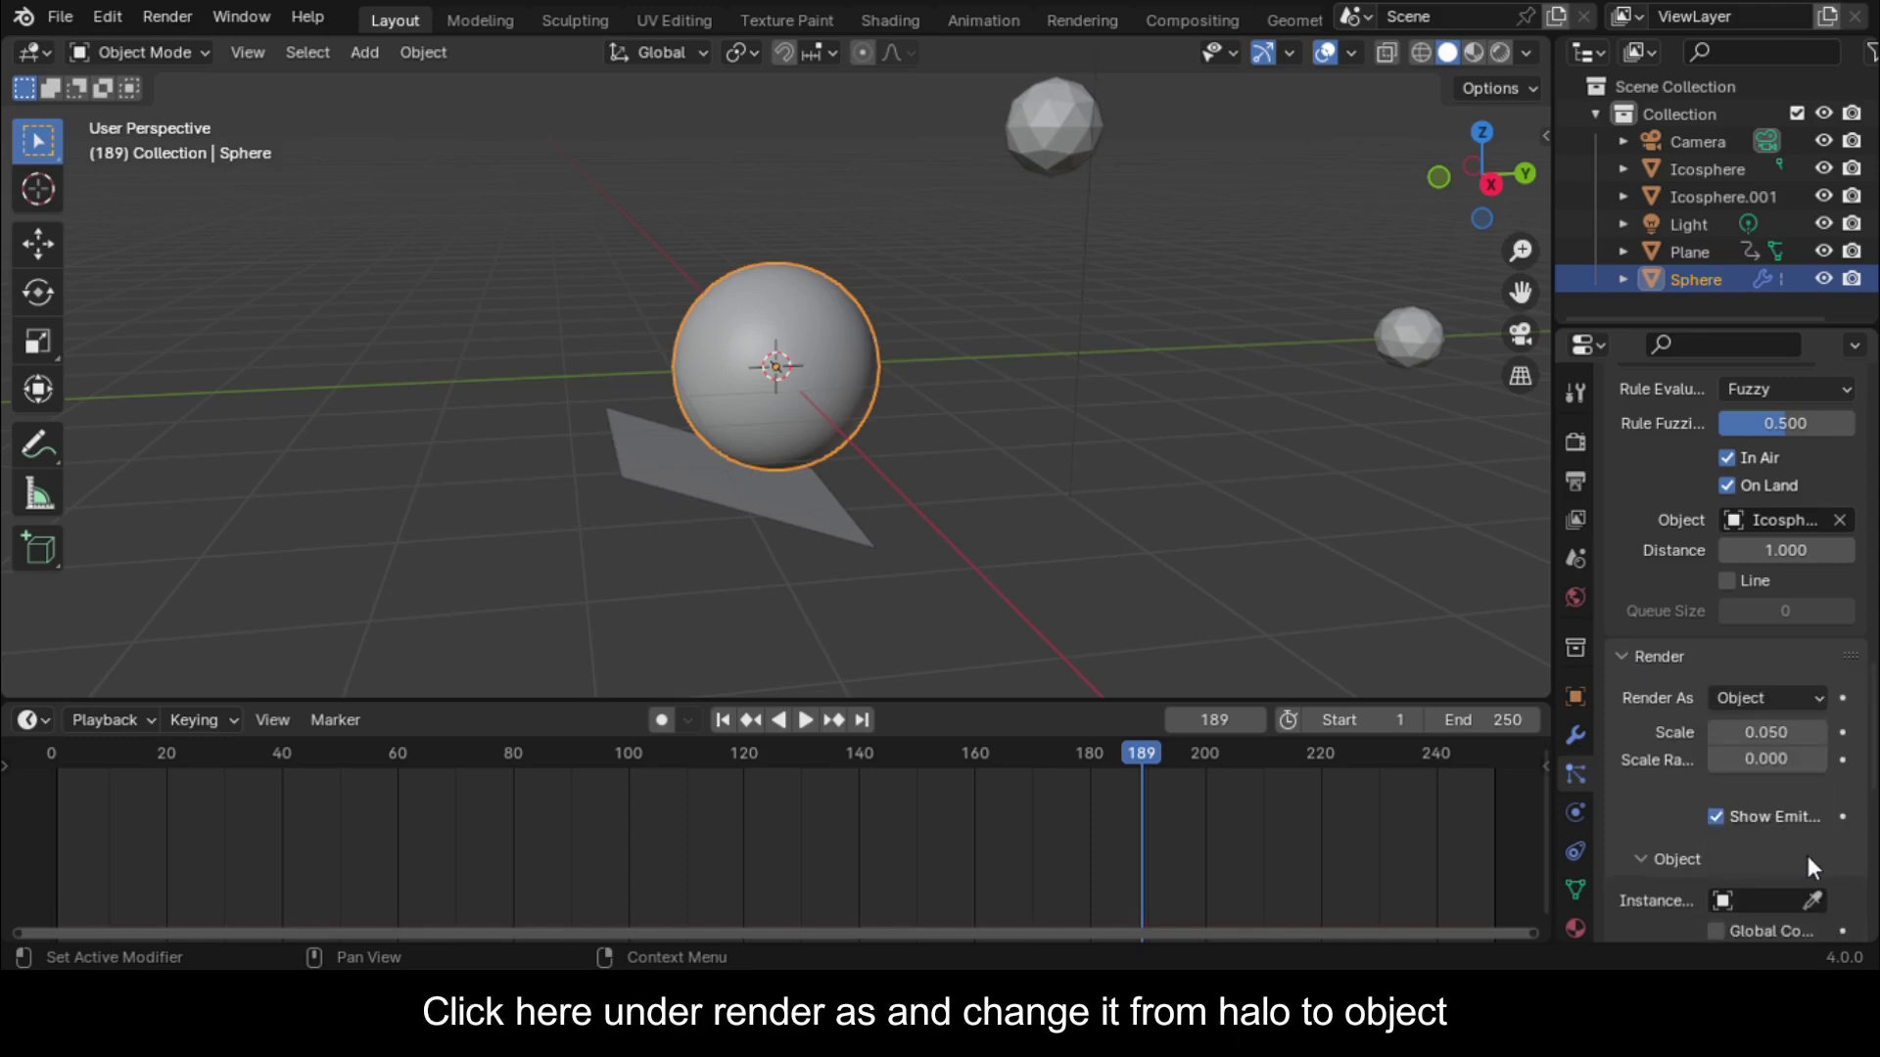
{"action": "left_click", "coordinate": [1812, 898]}
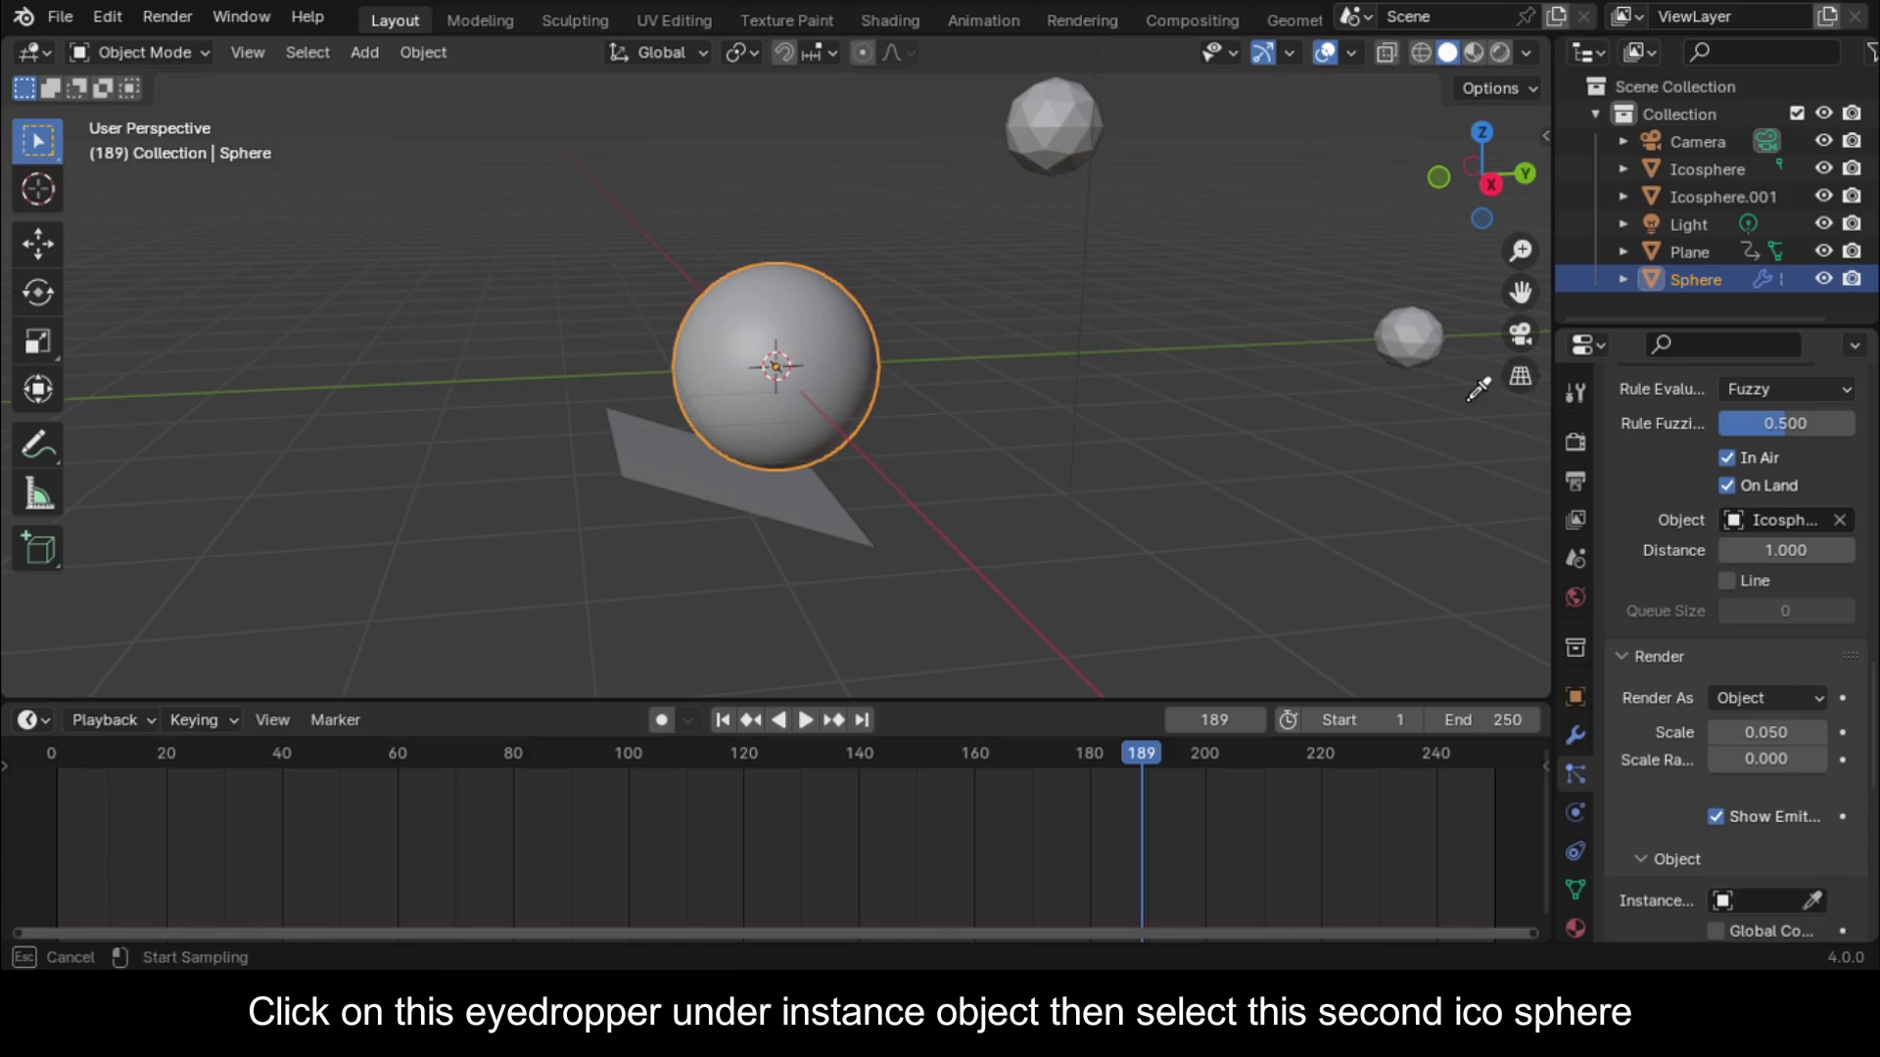
{"action": "left_click", "coordinate": [1405, 343]}
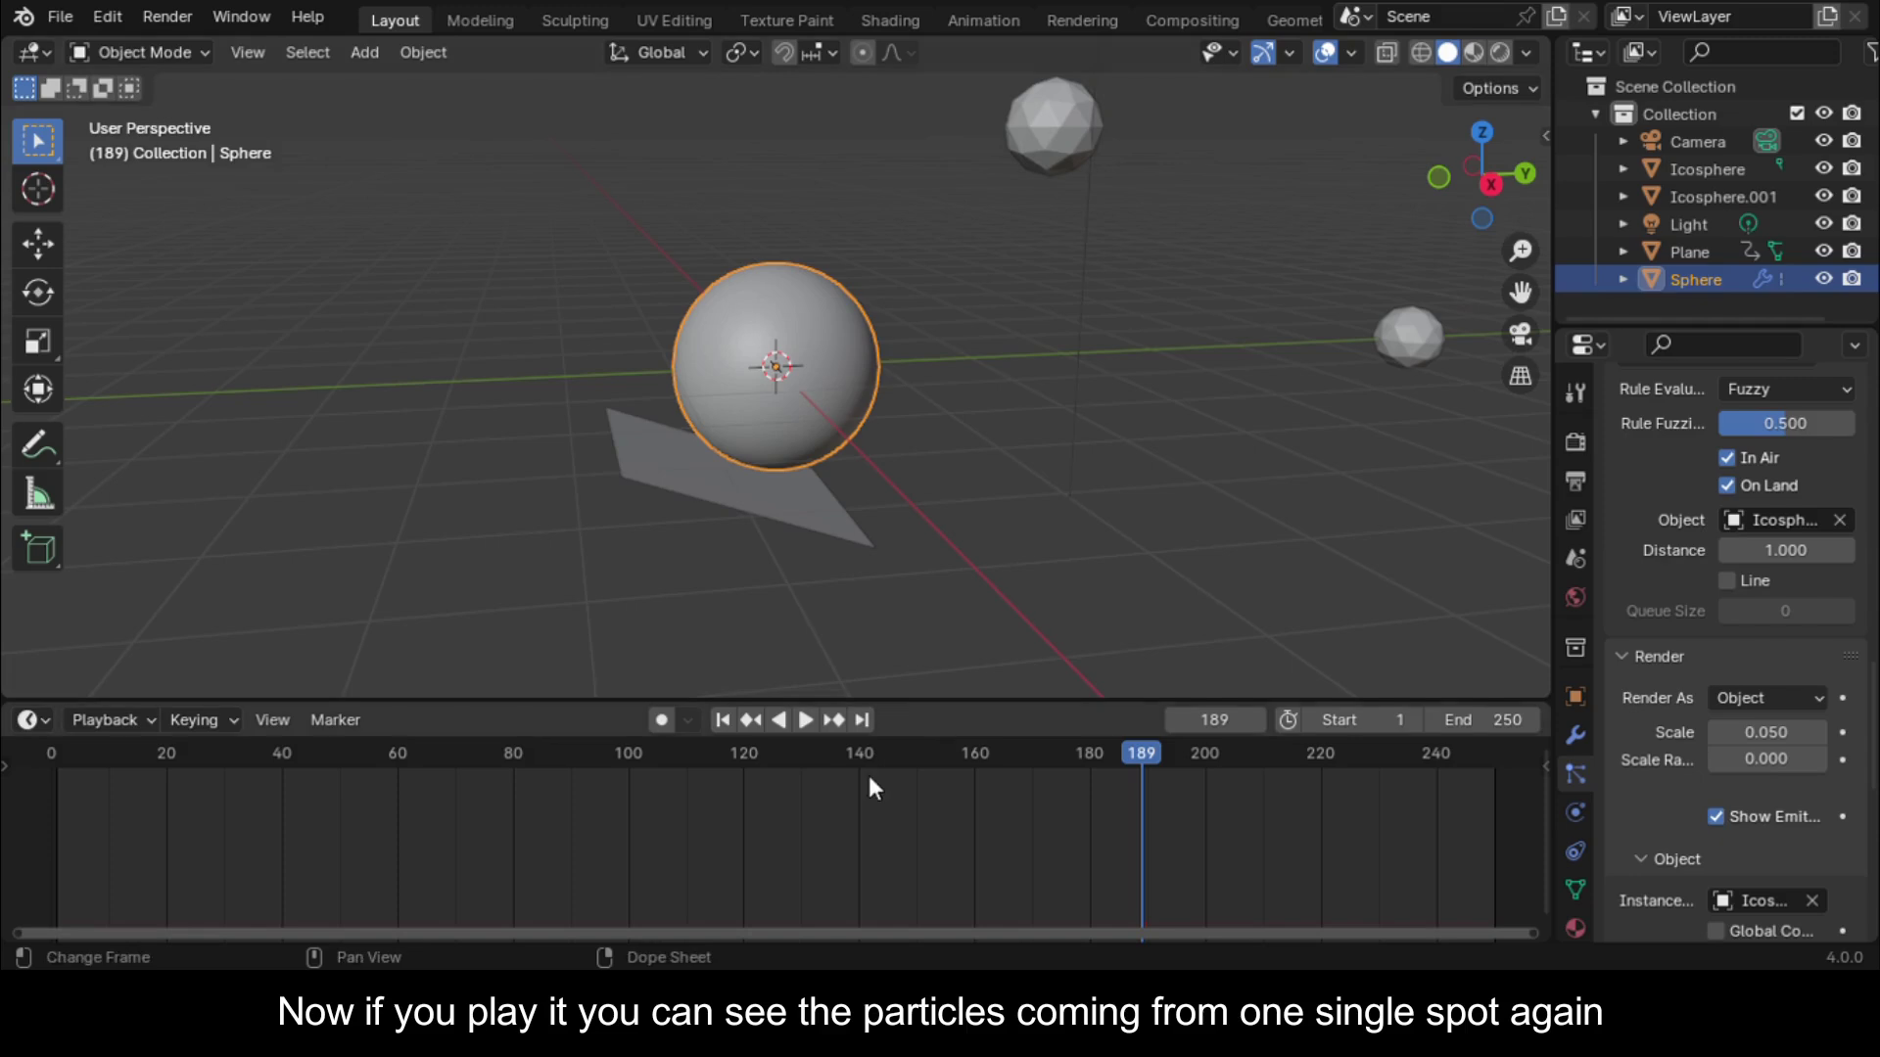
Save the file and replay the animation from frame 1 to inspect the stream
{"action": "key", "text": "ctrl+s"}
{"action": "key", "text": "shift+Left"}
{"action": "key", "text": "space"}
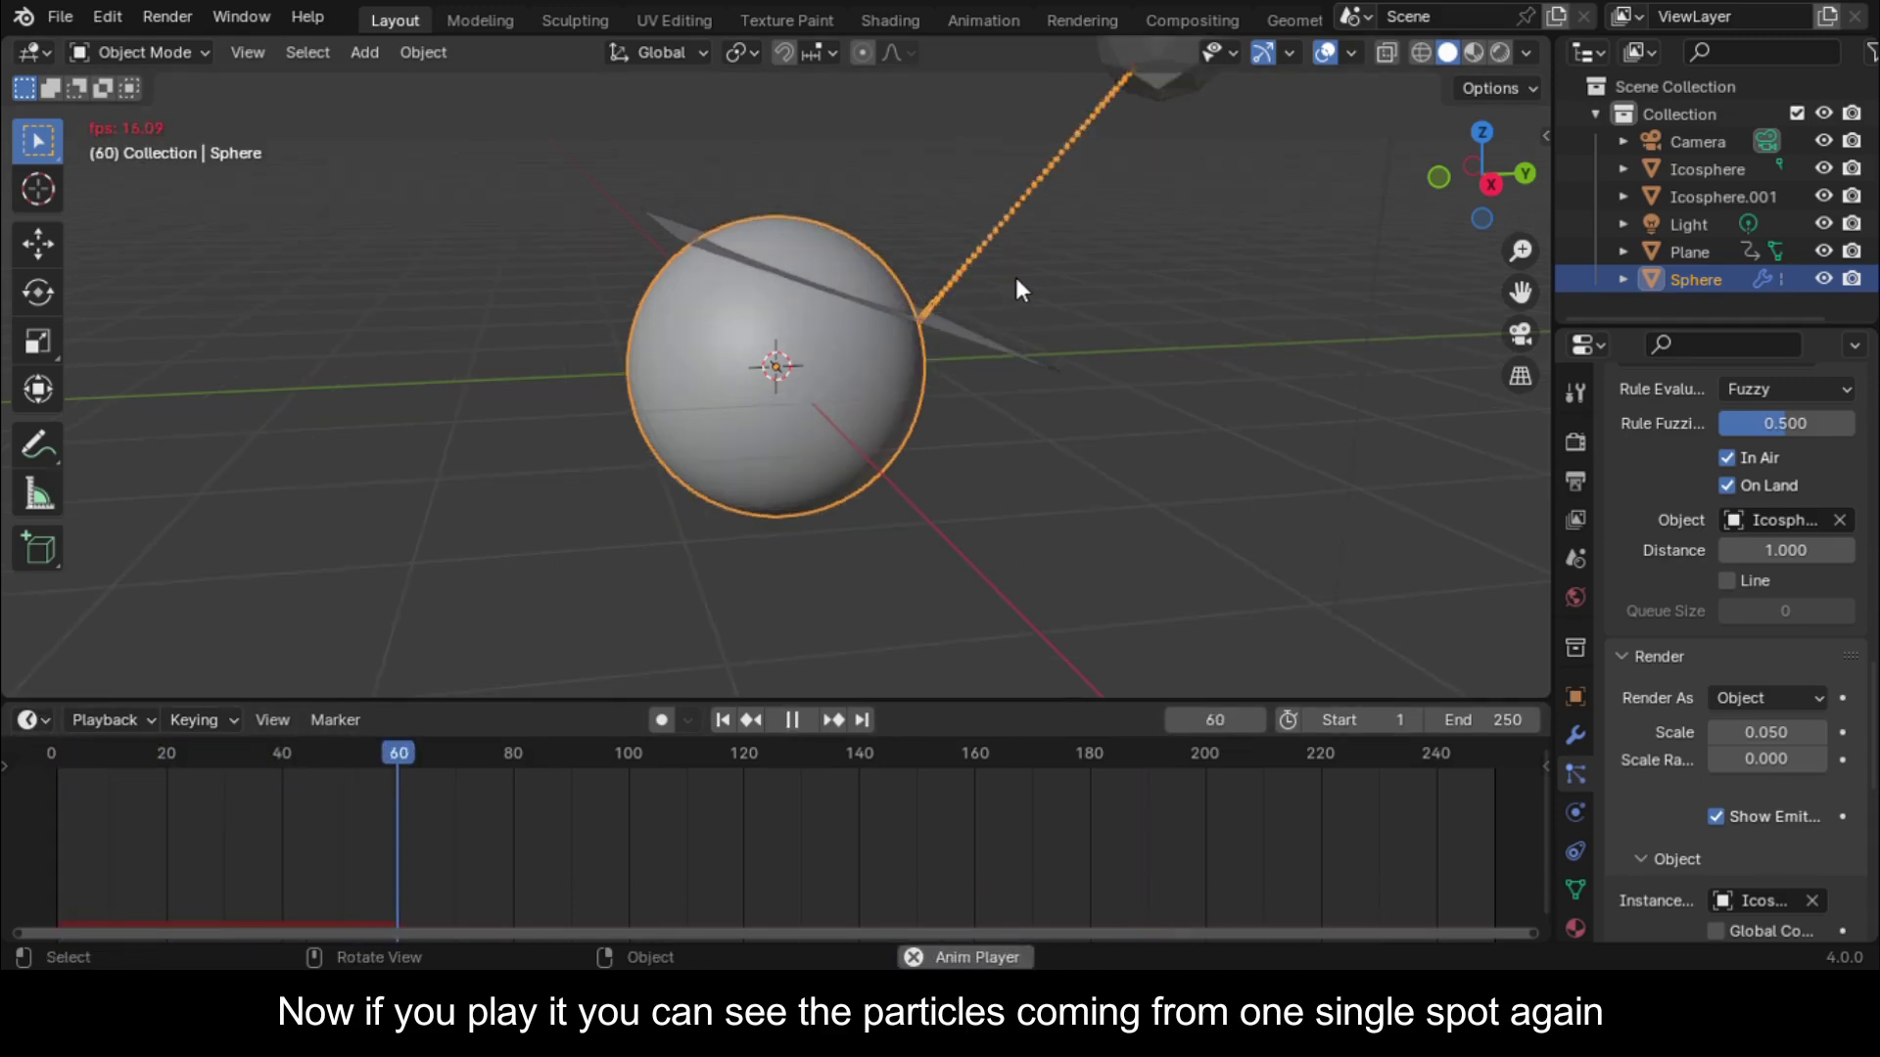
{"action": "key", "text": "space"}
{"action": "middle_click_drag", "start_coordinate": [1046, 256], "coordinate": [975, 325]}
{"action": "middle_click_drag", "start_coordinate": [1131, 274], "coordinate": [959, 244]}
{"action": "left_click", "coordinate": [160, 55]}
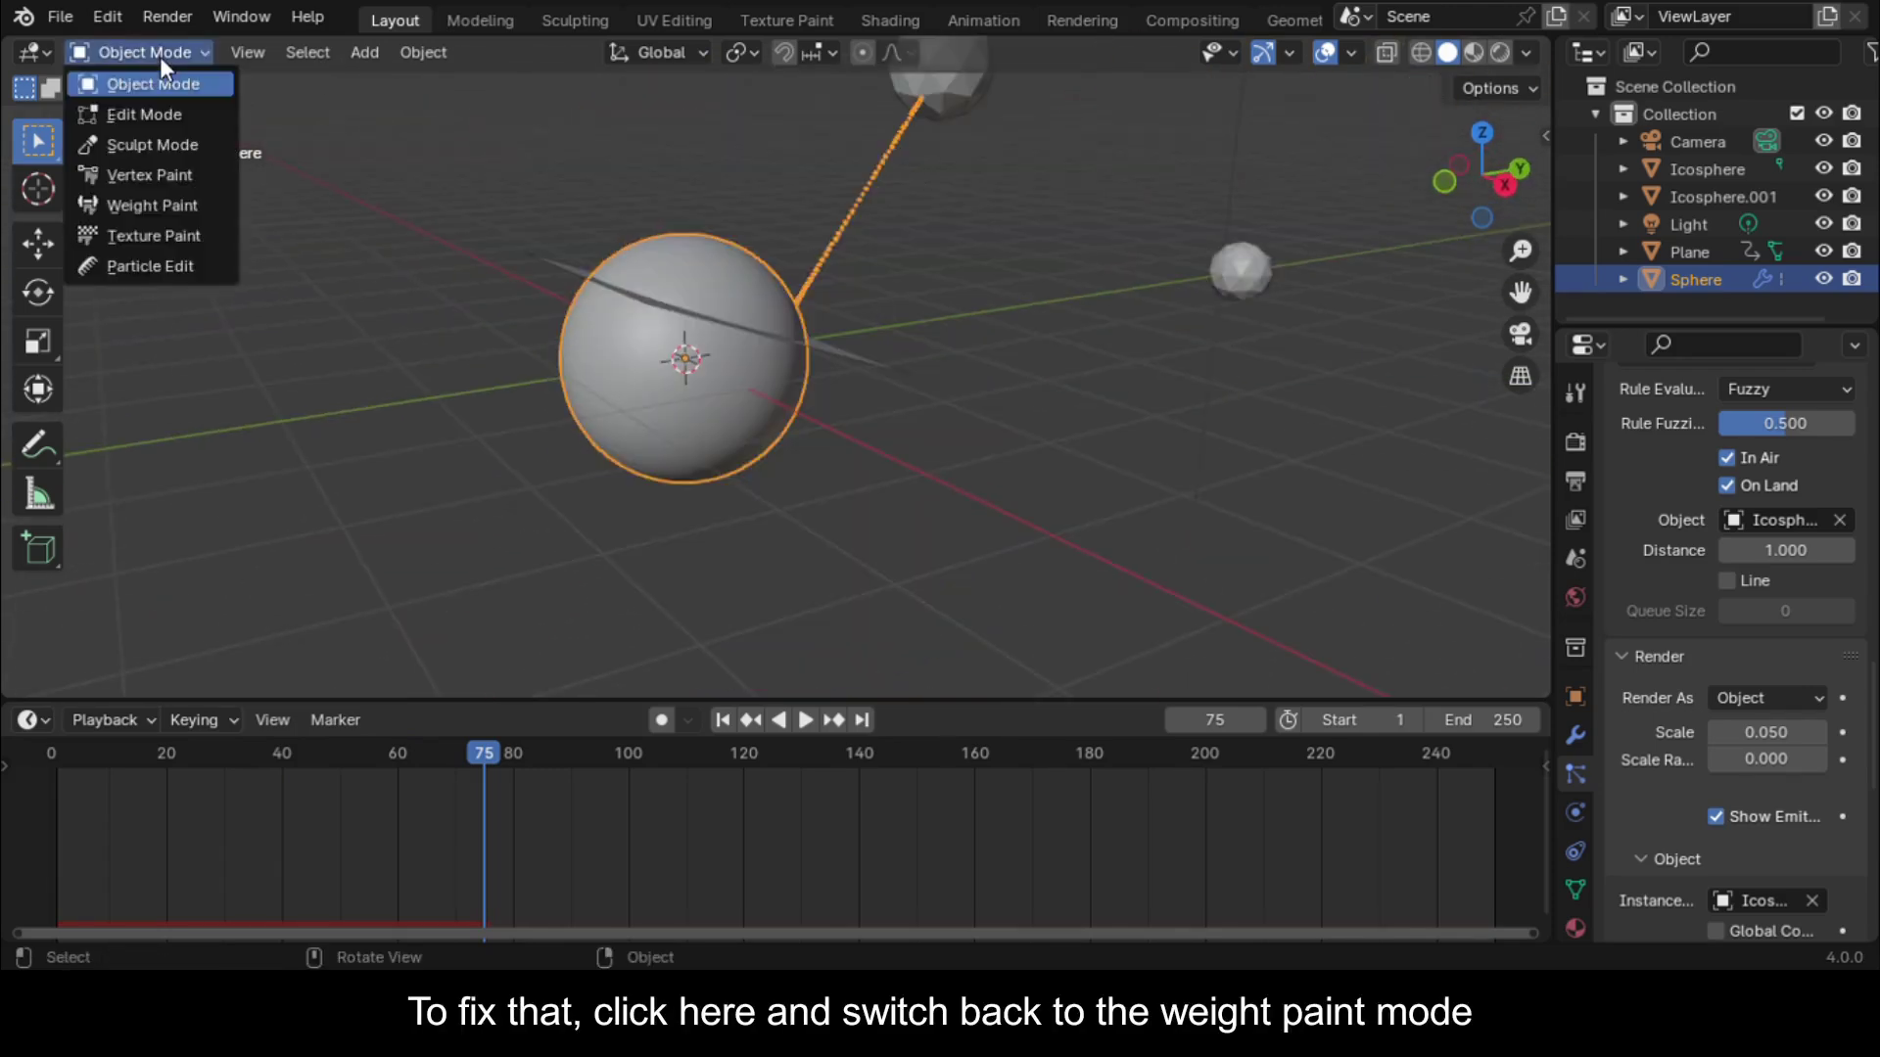
Switch the sphere to Weight Paint mode, save, and replay from the first frame
{"action": "left_click", "coordinate": [180, 204]}
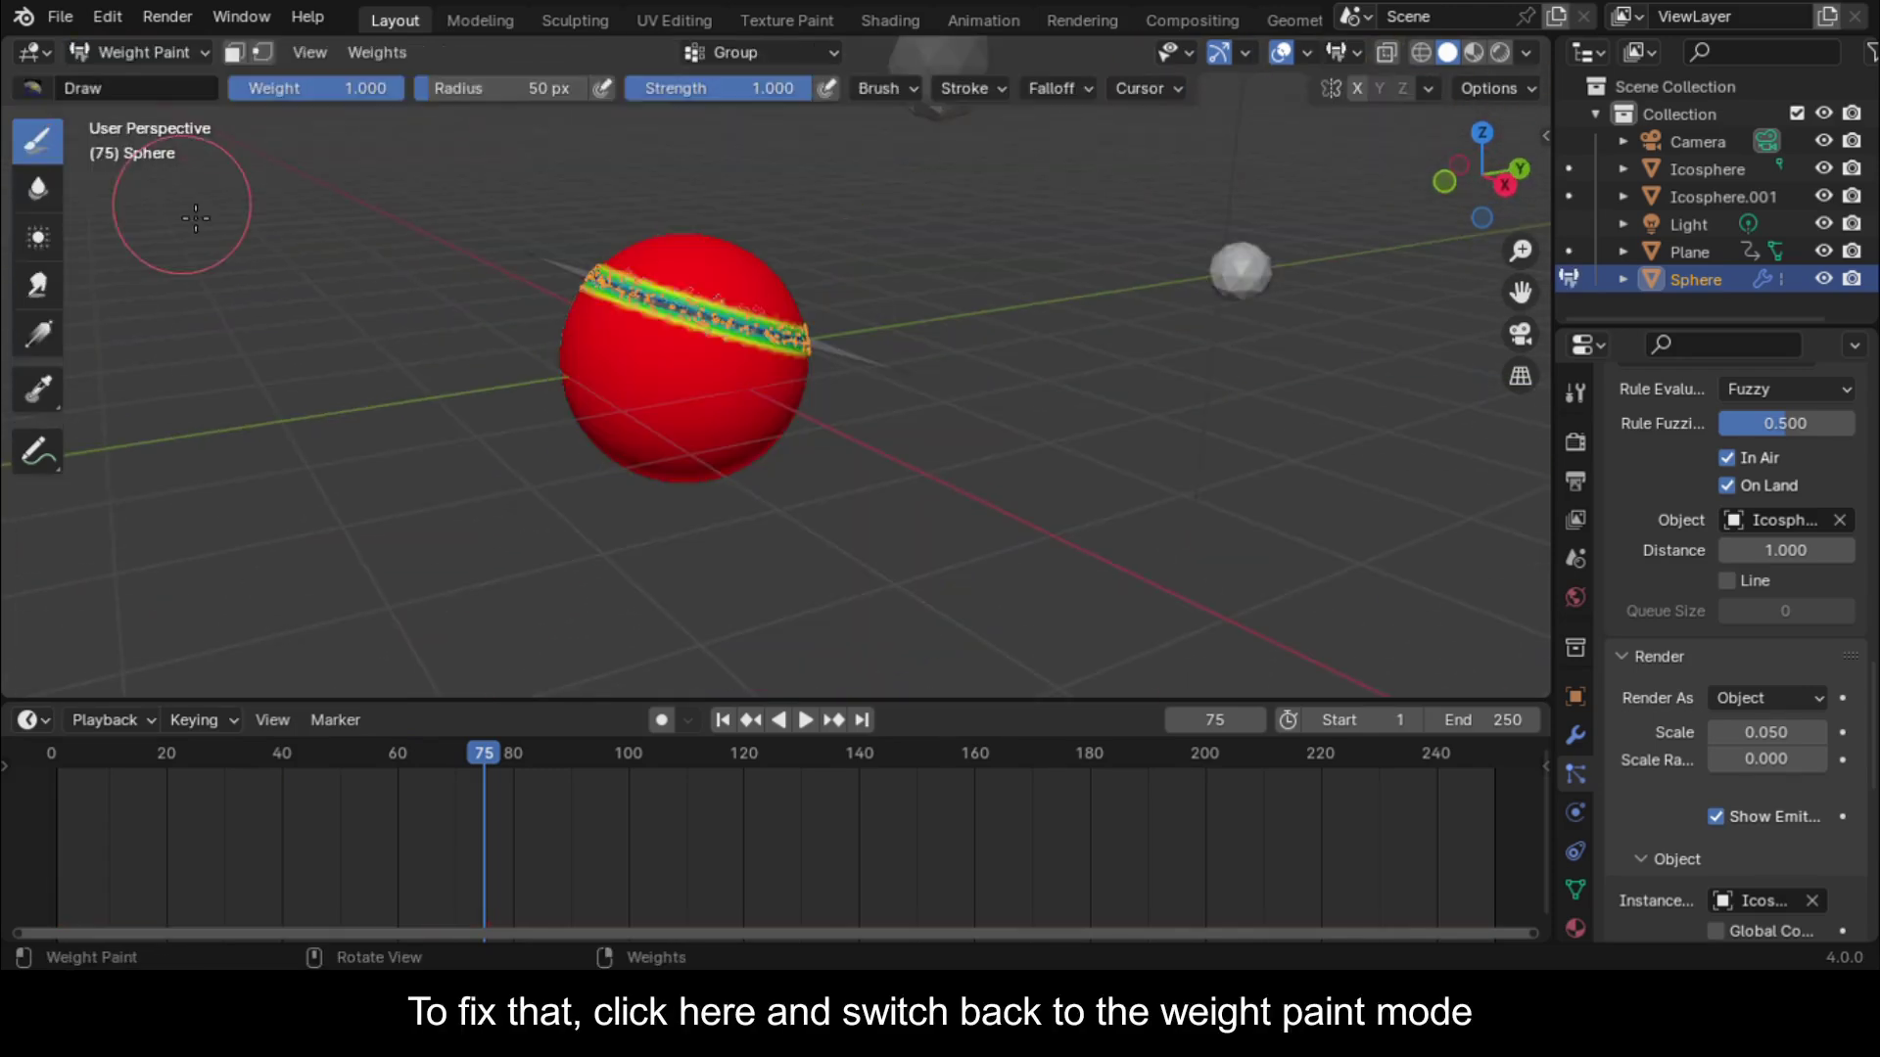
{"action": "left_click", "coordinate": [55, 746]}
{"action": "key", "text": "ctrl+s"}
{"action": "key", "text": "space"}
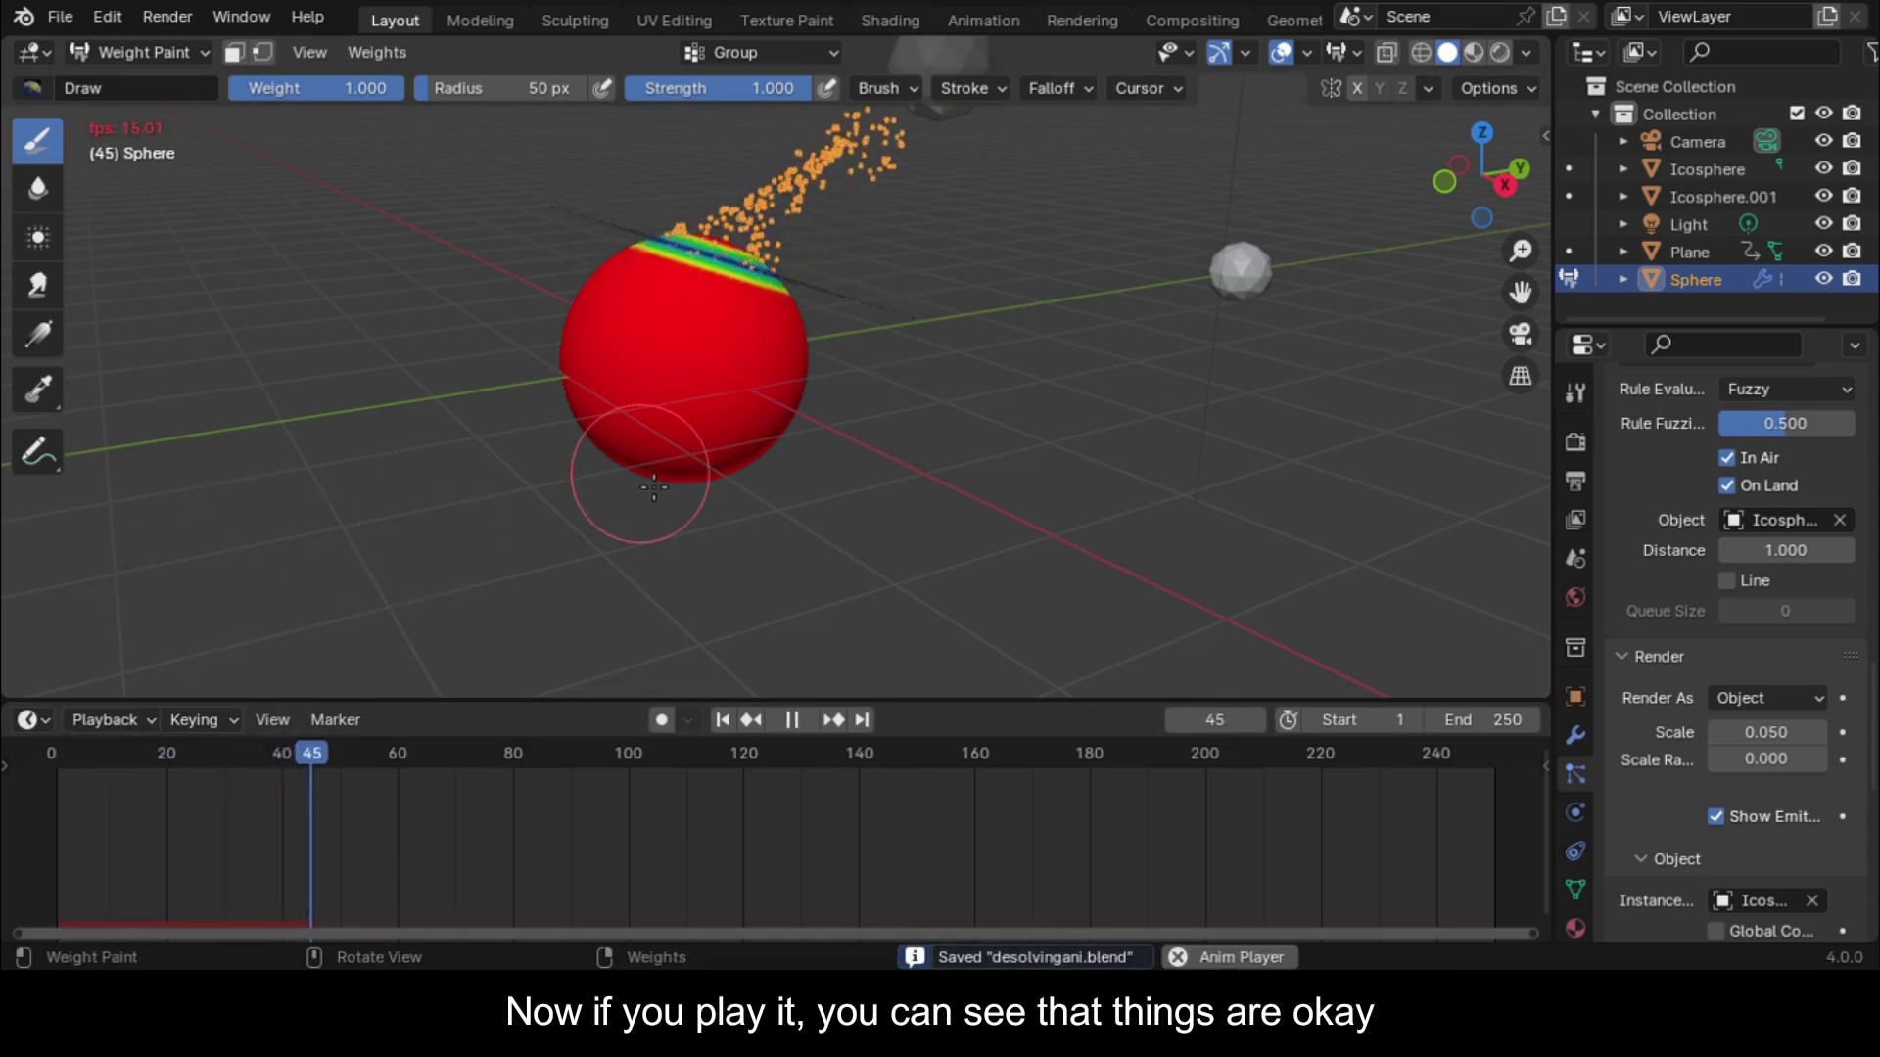
{"action": "key", "text": "space"}
Raise the particle render Scale from 0.050 to 0.070
{"action": "scroll", "coordinate": [1006, 315], "scroll_direction": "up", "scroll_amount": 3}
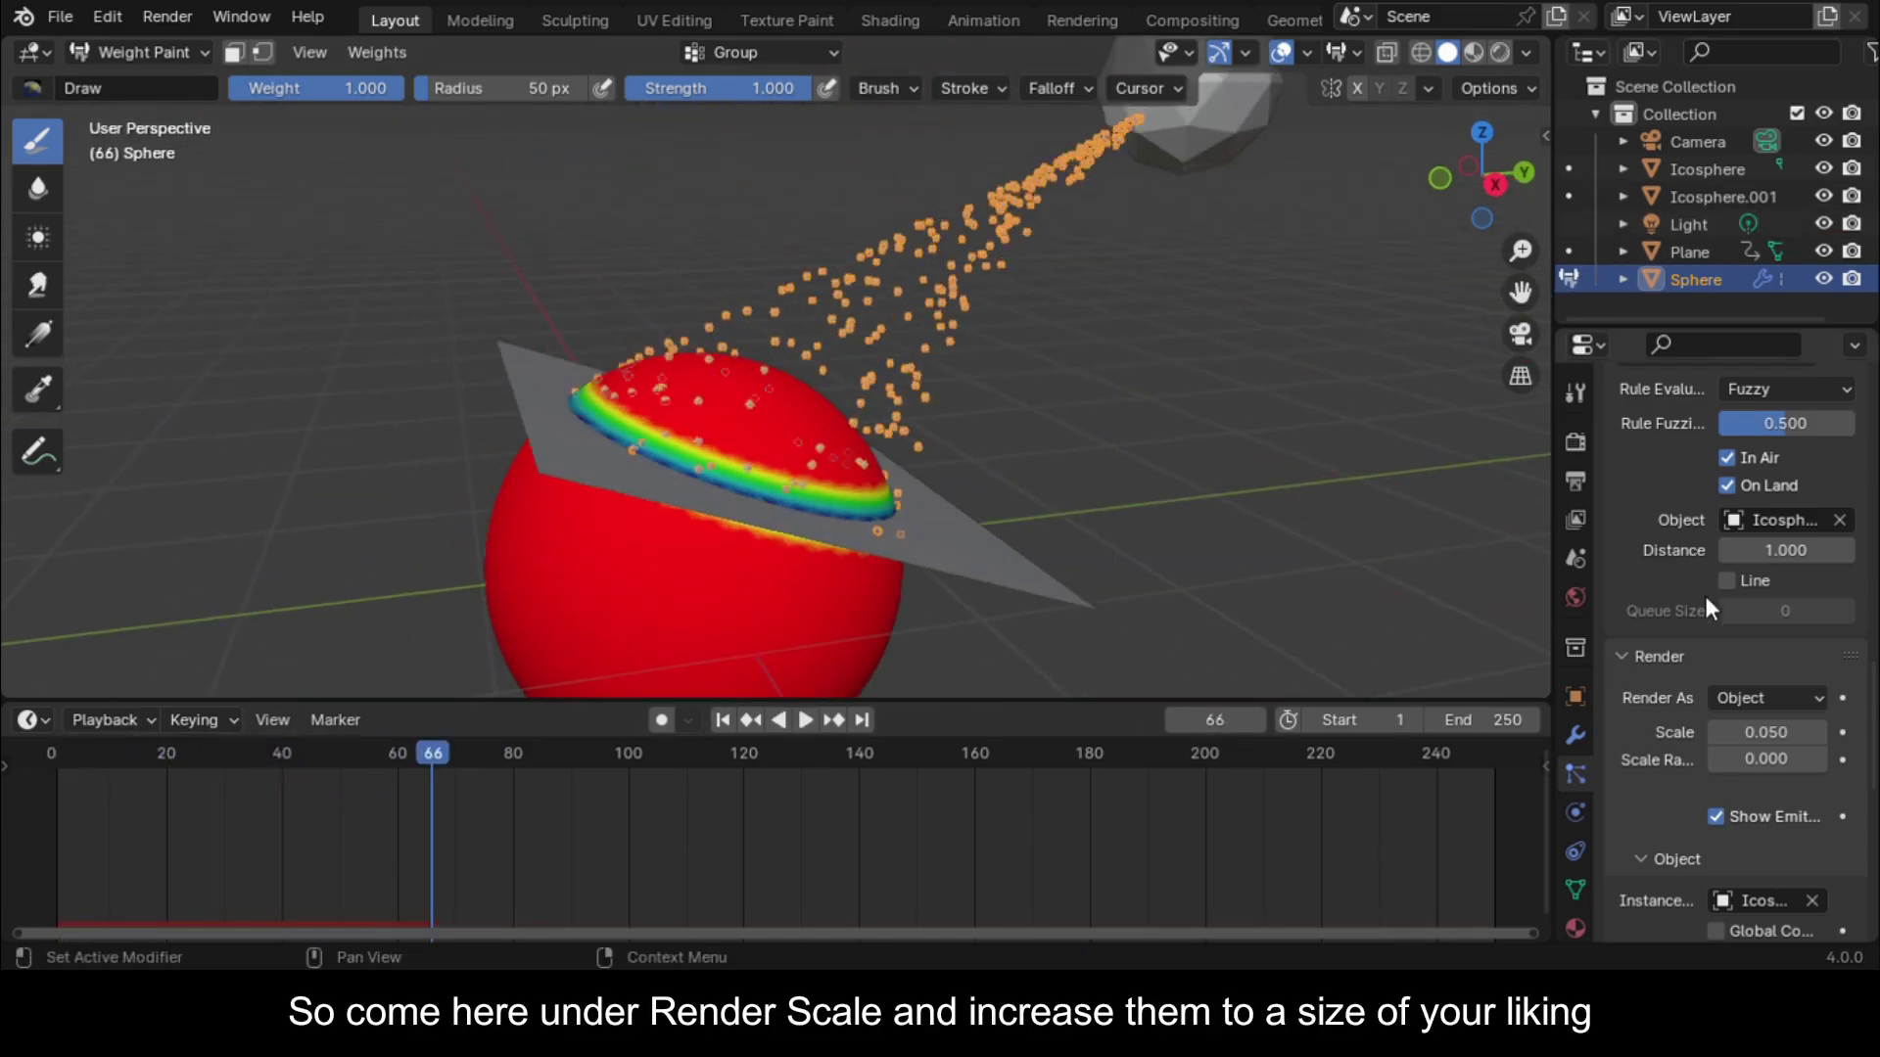
{"action": "scroll", "coordinate": [1704, 591], "scroll_direction": "down", "scroll_amount": 3}
{"action": "left_click_drag", "start_coordinate": [1805, 627], "coordinate": [1836, 627]}
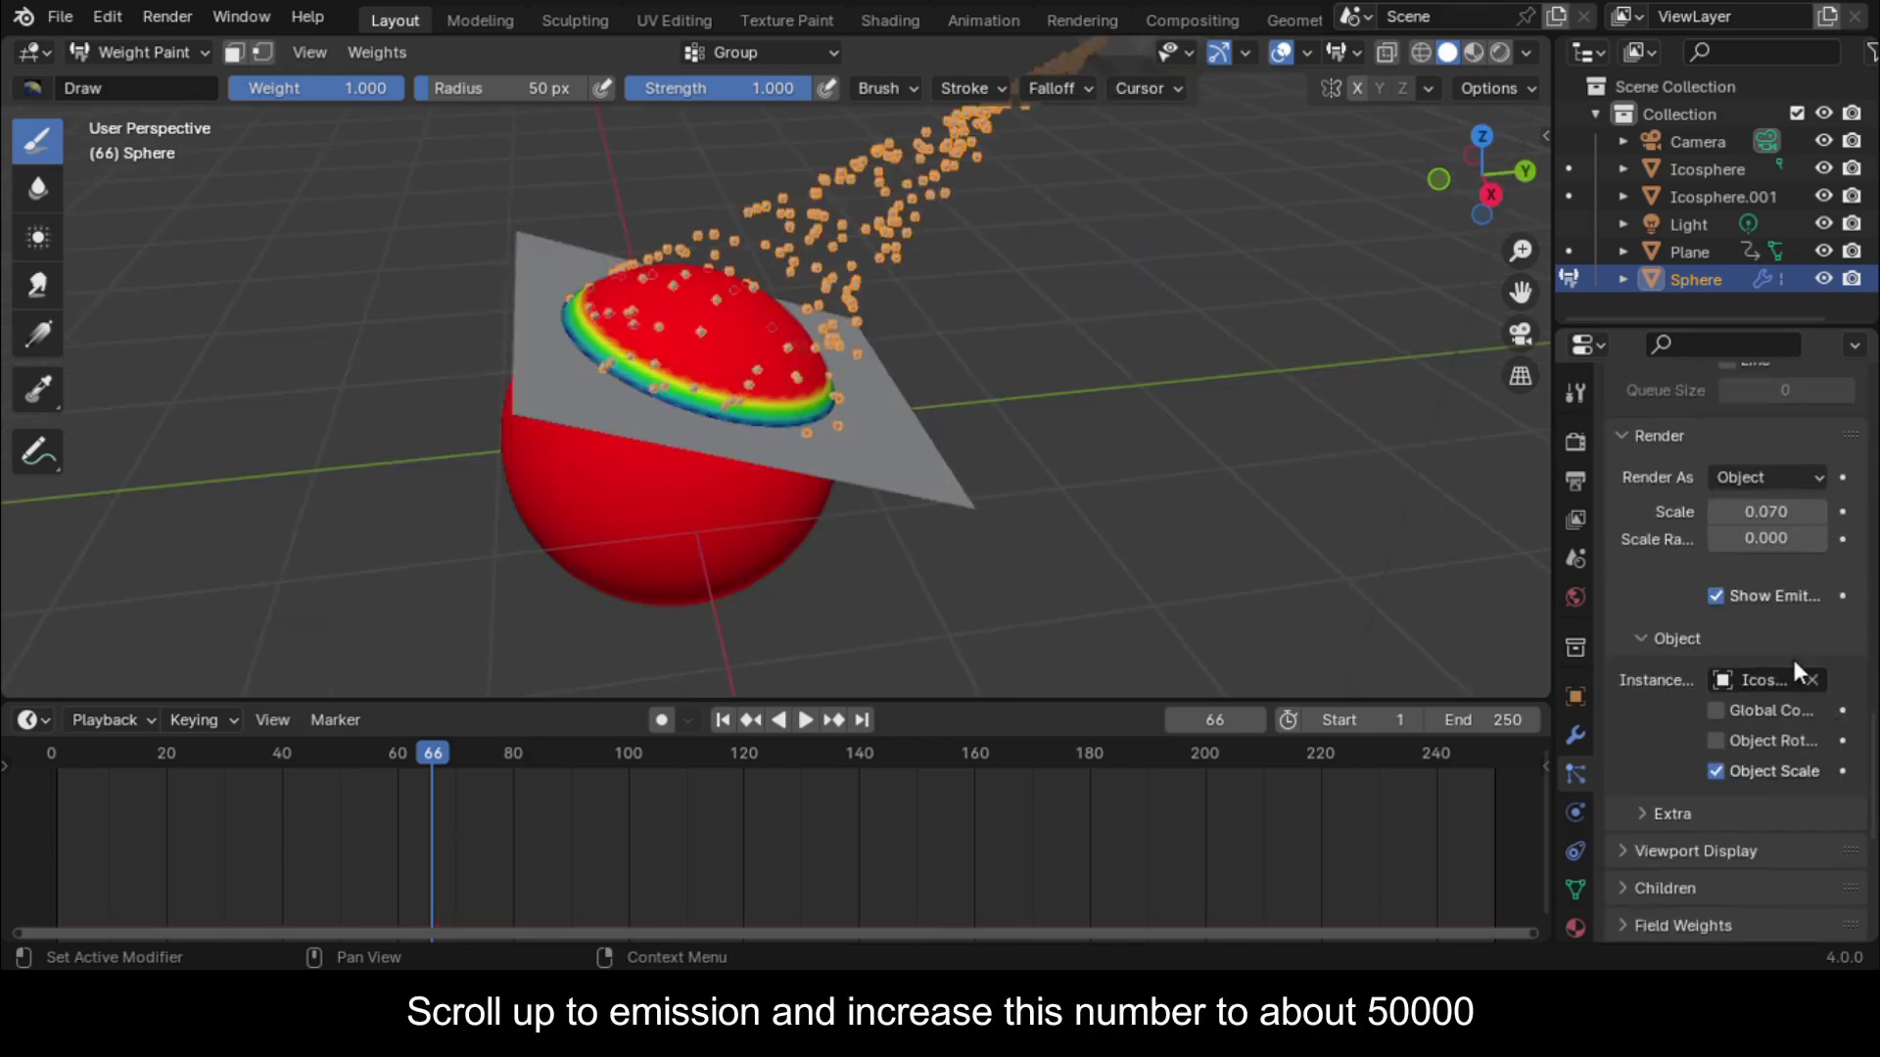
{"action": "scroll", "coordinate": [1794, 655], "scroll_direction": "up", "scroll_amount": 15}
Save and set the particle Emission Number to 50000
{"action": "scroll", "coordinate": [1801, 656], "scroll_direction": "up", "scroll_amount": 2}
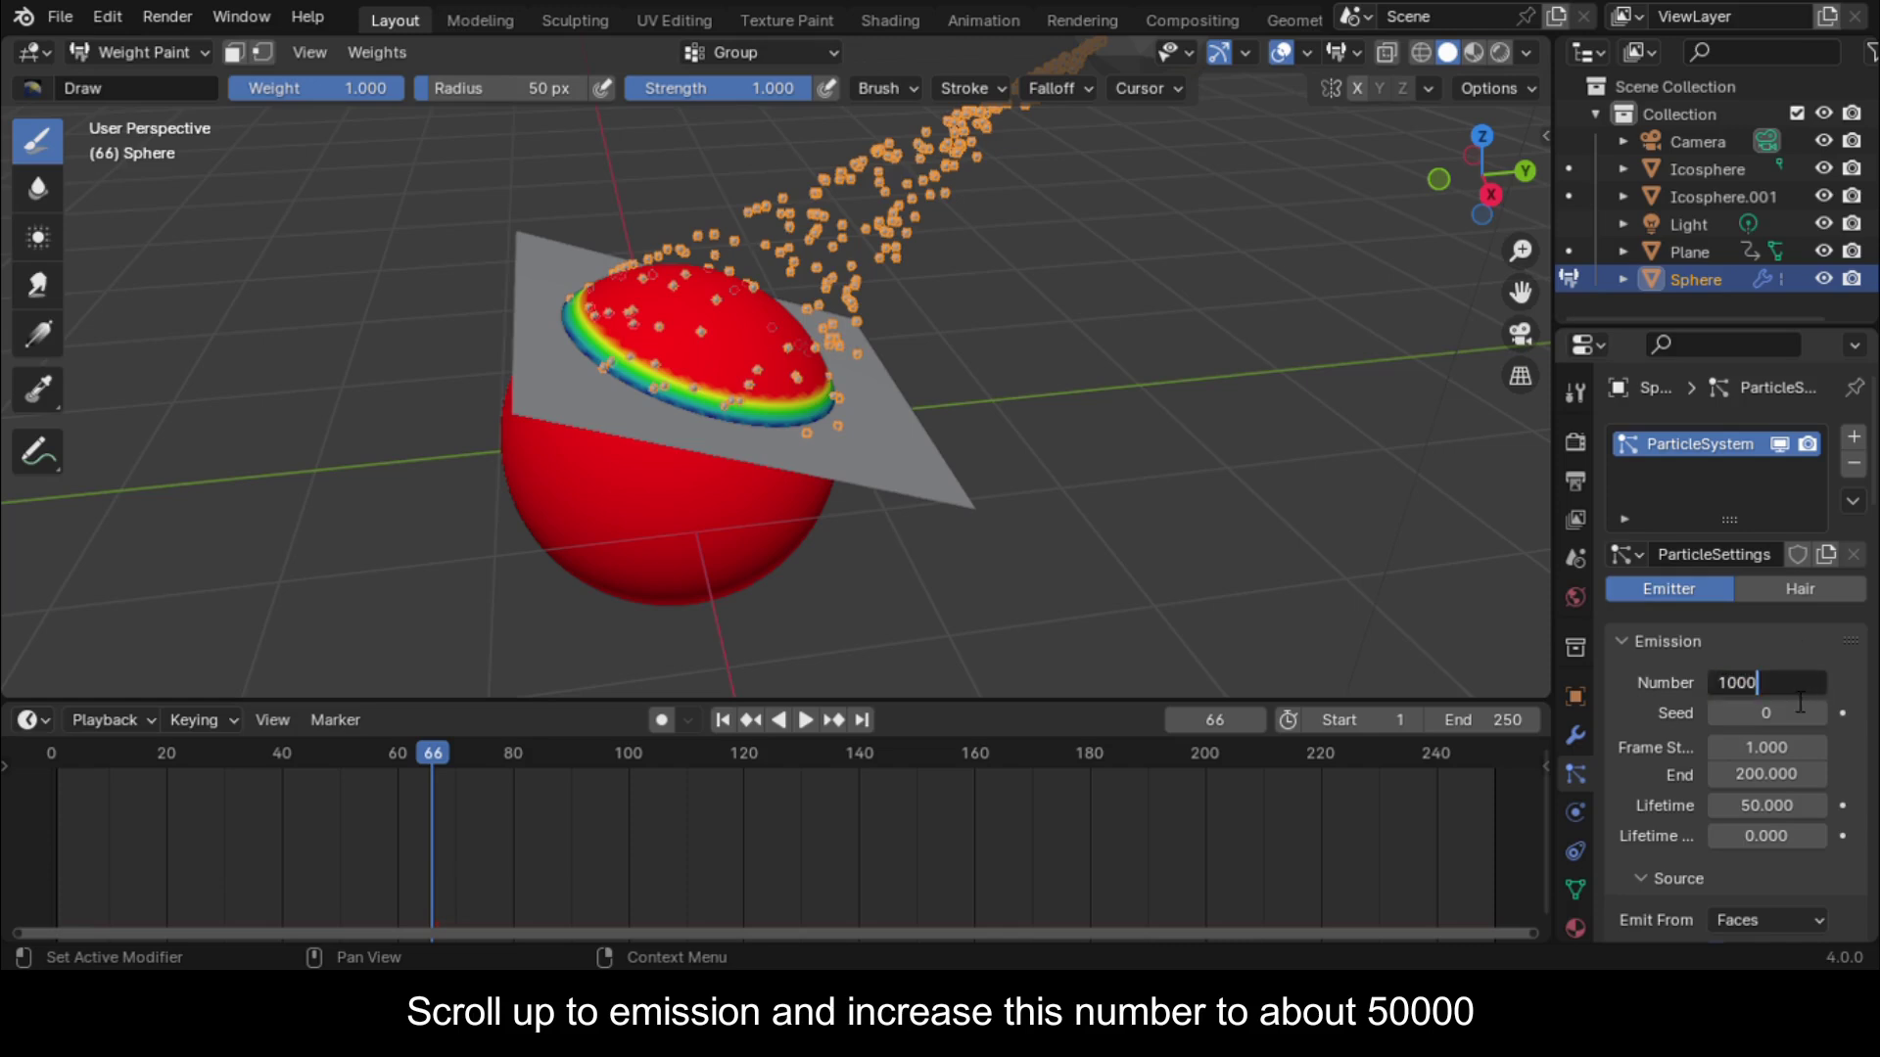
{"action": "key", "text": "ctrl+s"}
{"action": "left_click", "coordinate": [1775, 682]}
{"action": "key", "text": "BackSpace"}
{"action": "type", "text": "50000"}
{"action": "key", "text": "Return"}
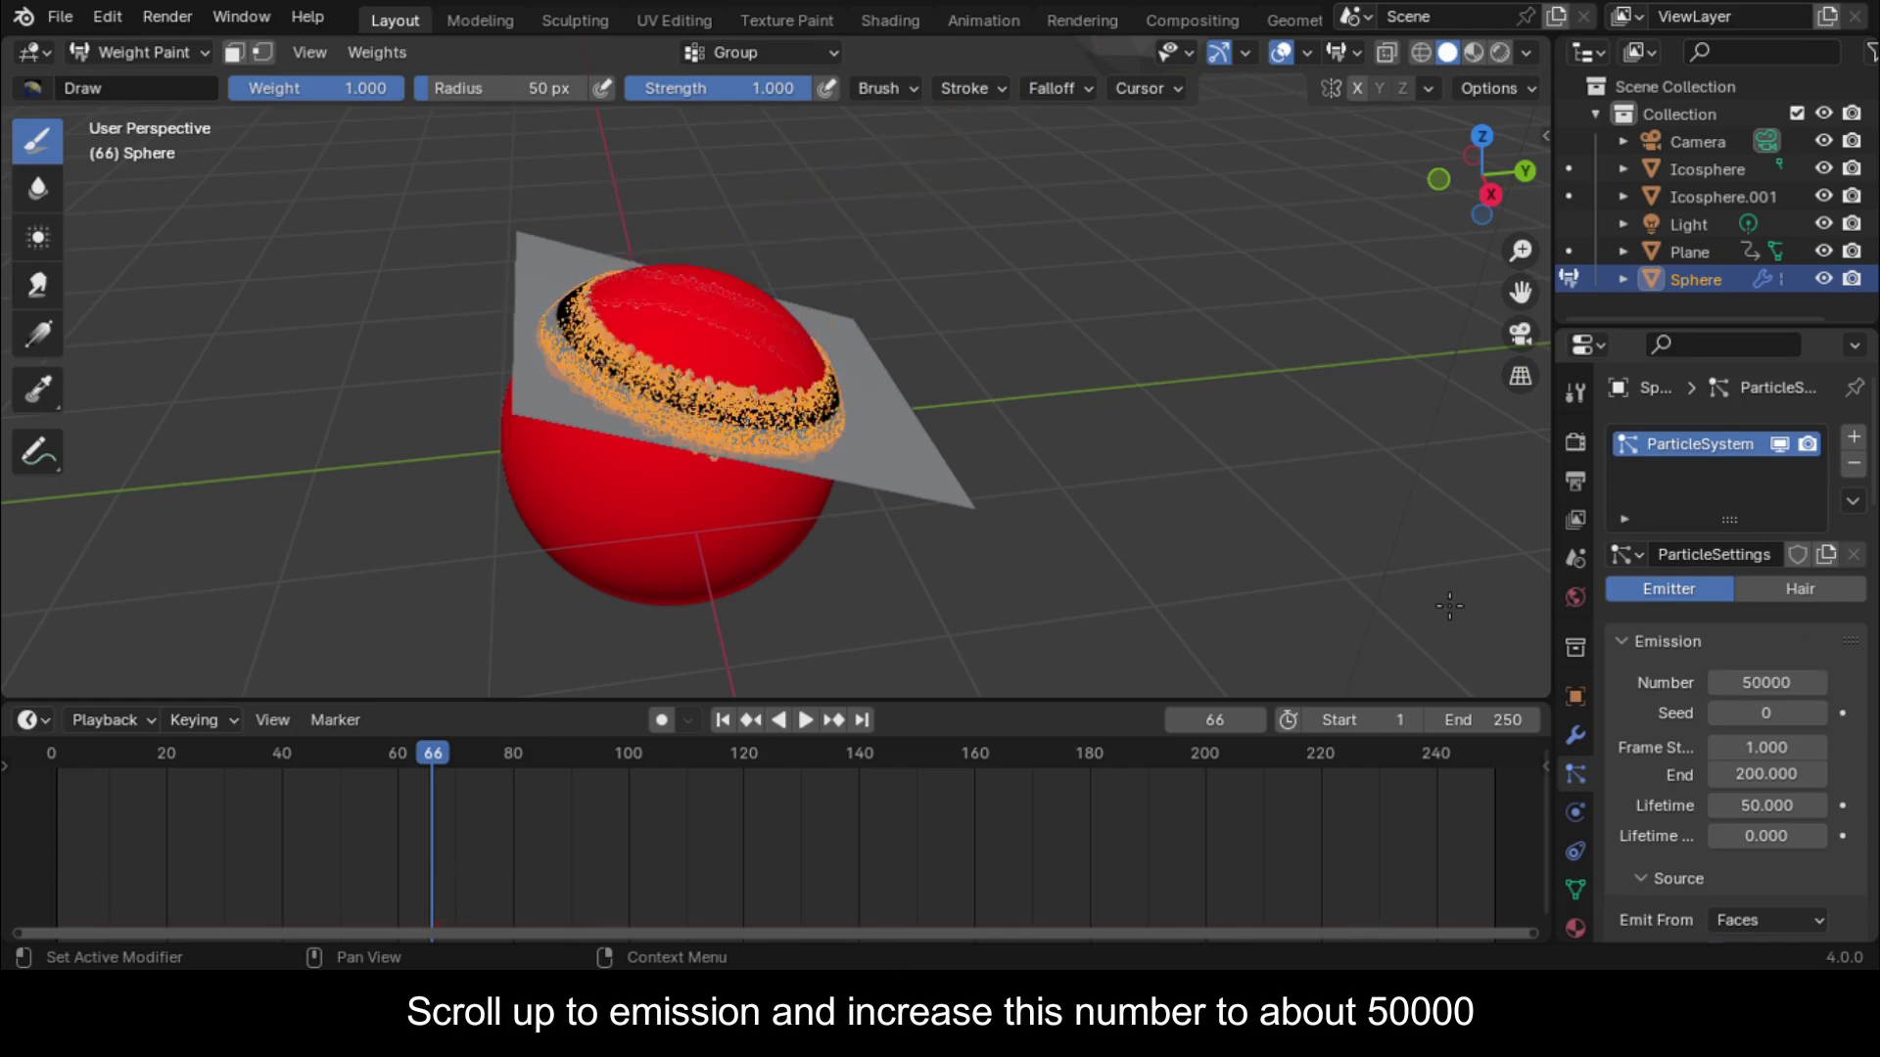
Bake the particle cache over 250 frames, play it, and return to Object Mode
{"action": "scroll", "coordinate": [1745, 685], "scroll_direction": "down", "scroll_amount": 20}
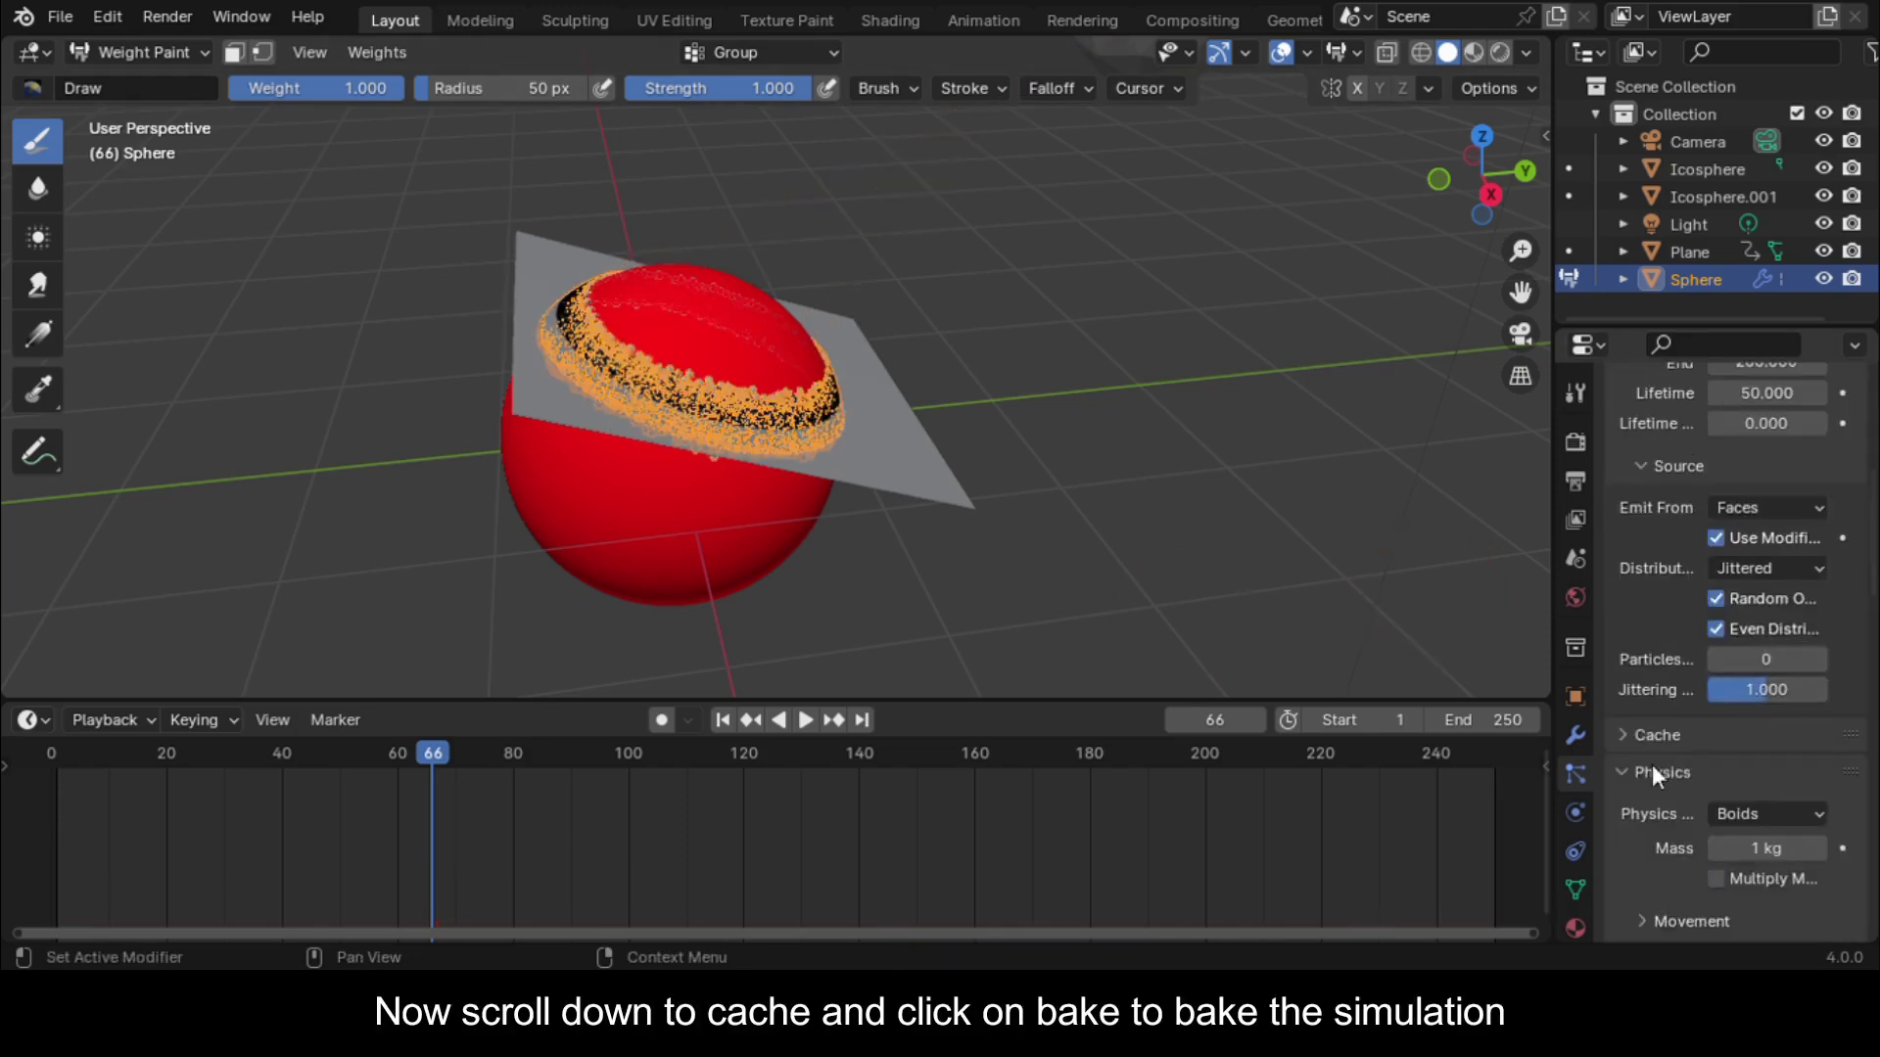
{"action": "left_click", "coordinate": [1735, 703]}
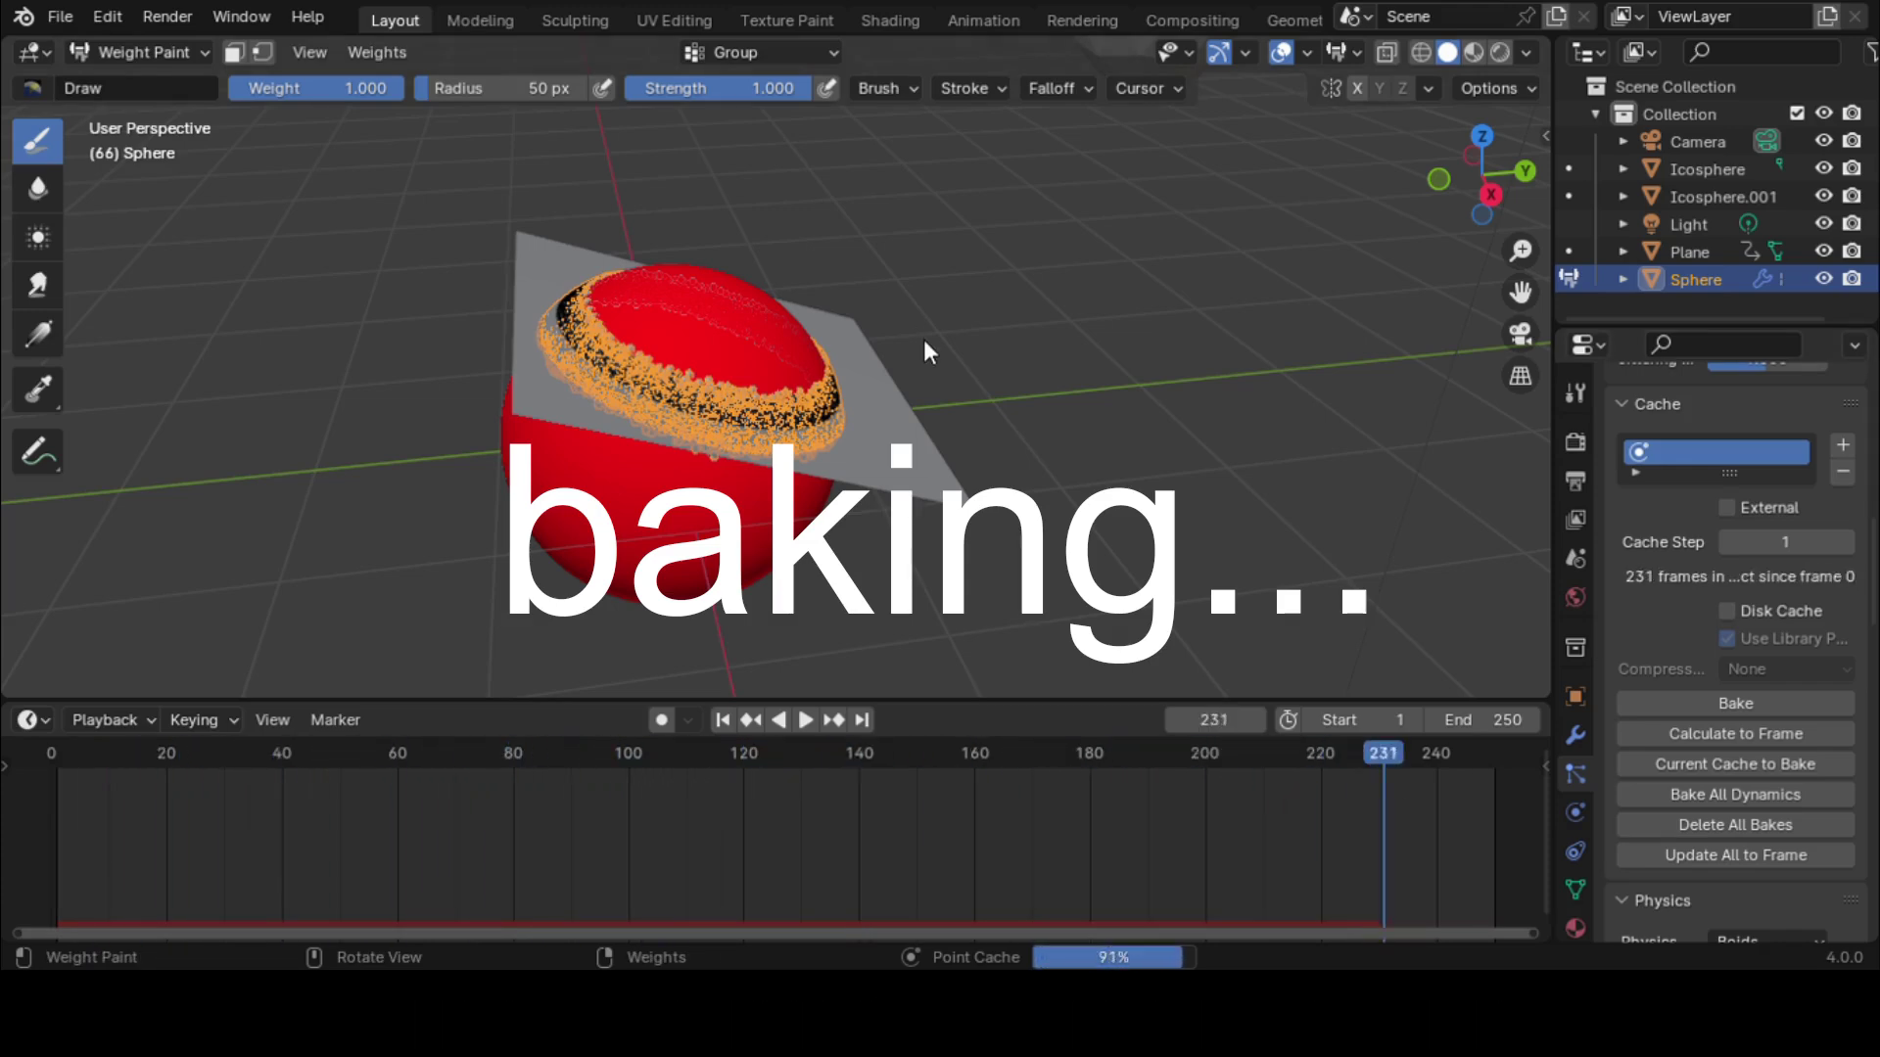
{"action": "key", "text": "space"}
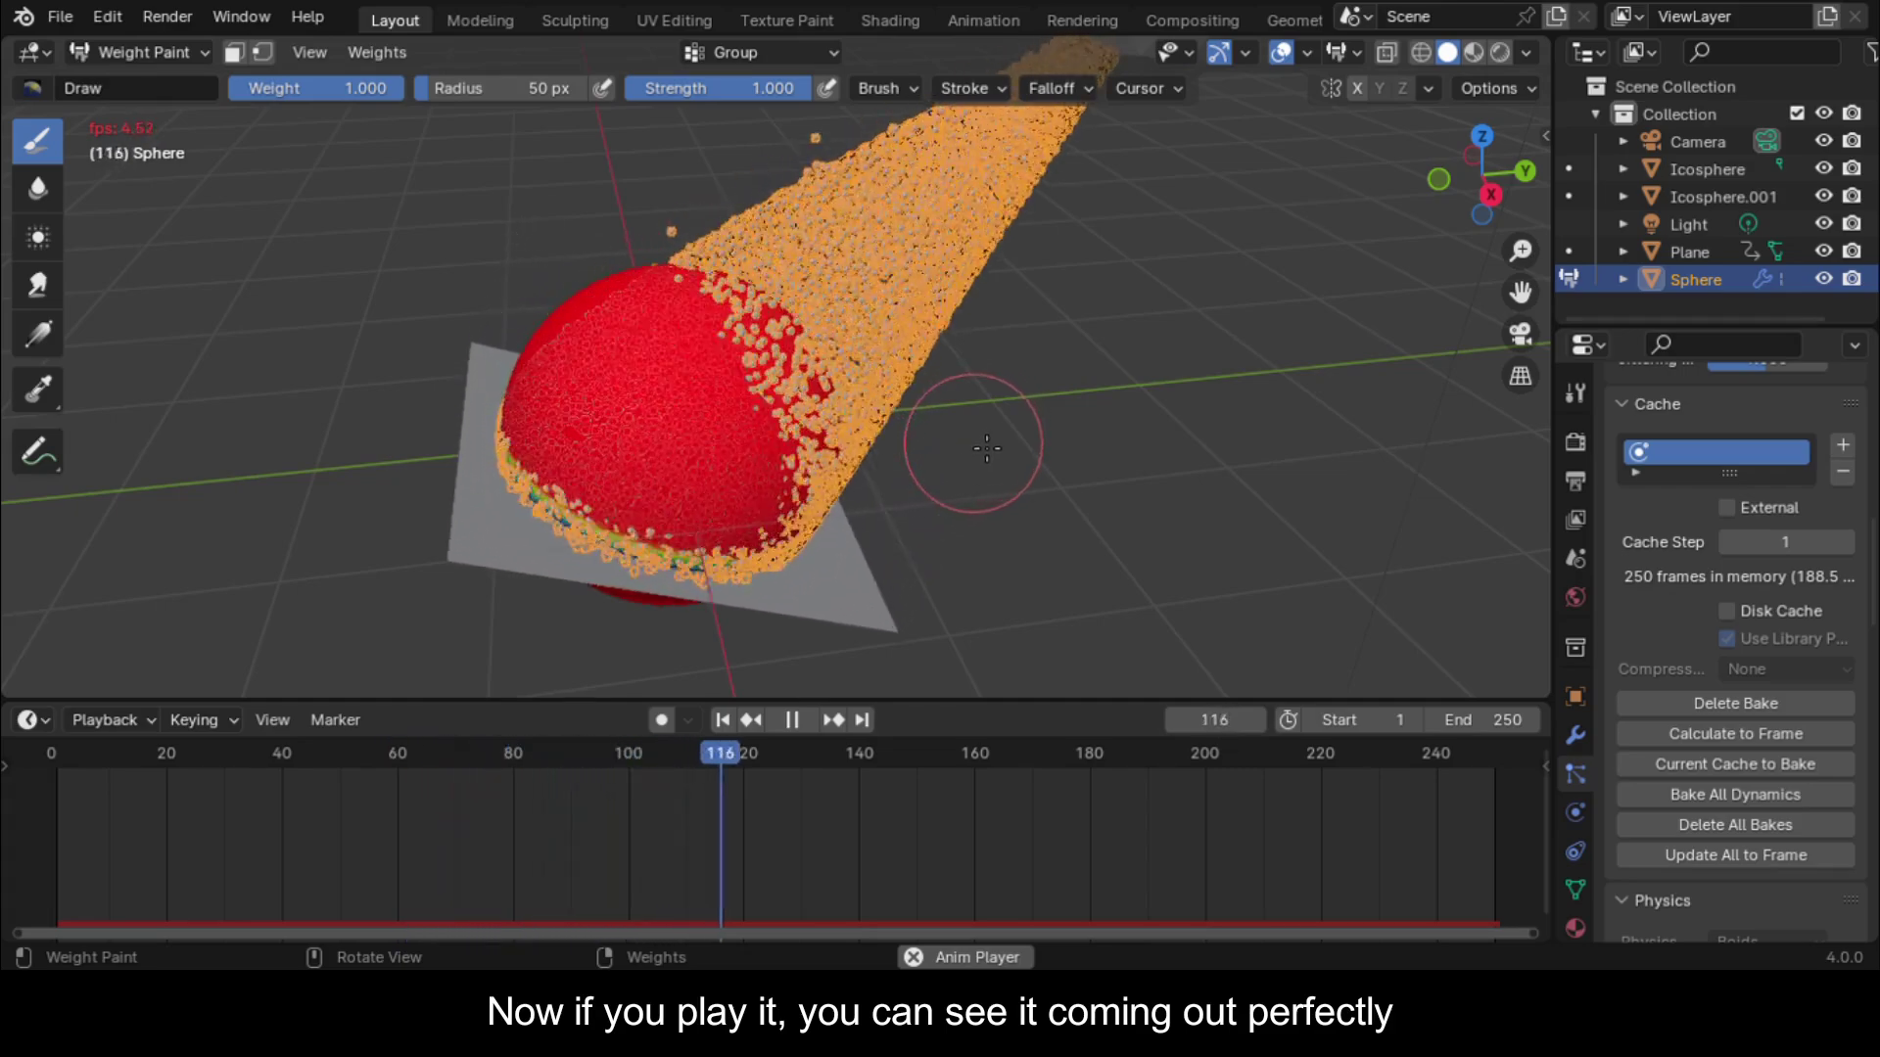
{"action": "key", "text": "space"}
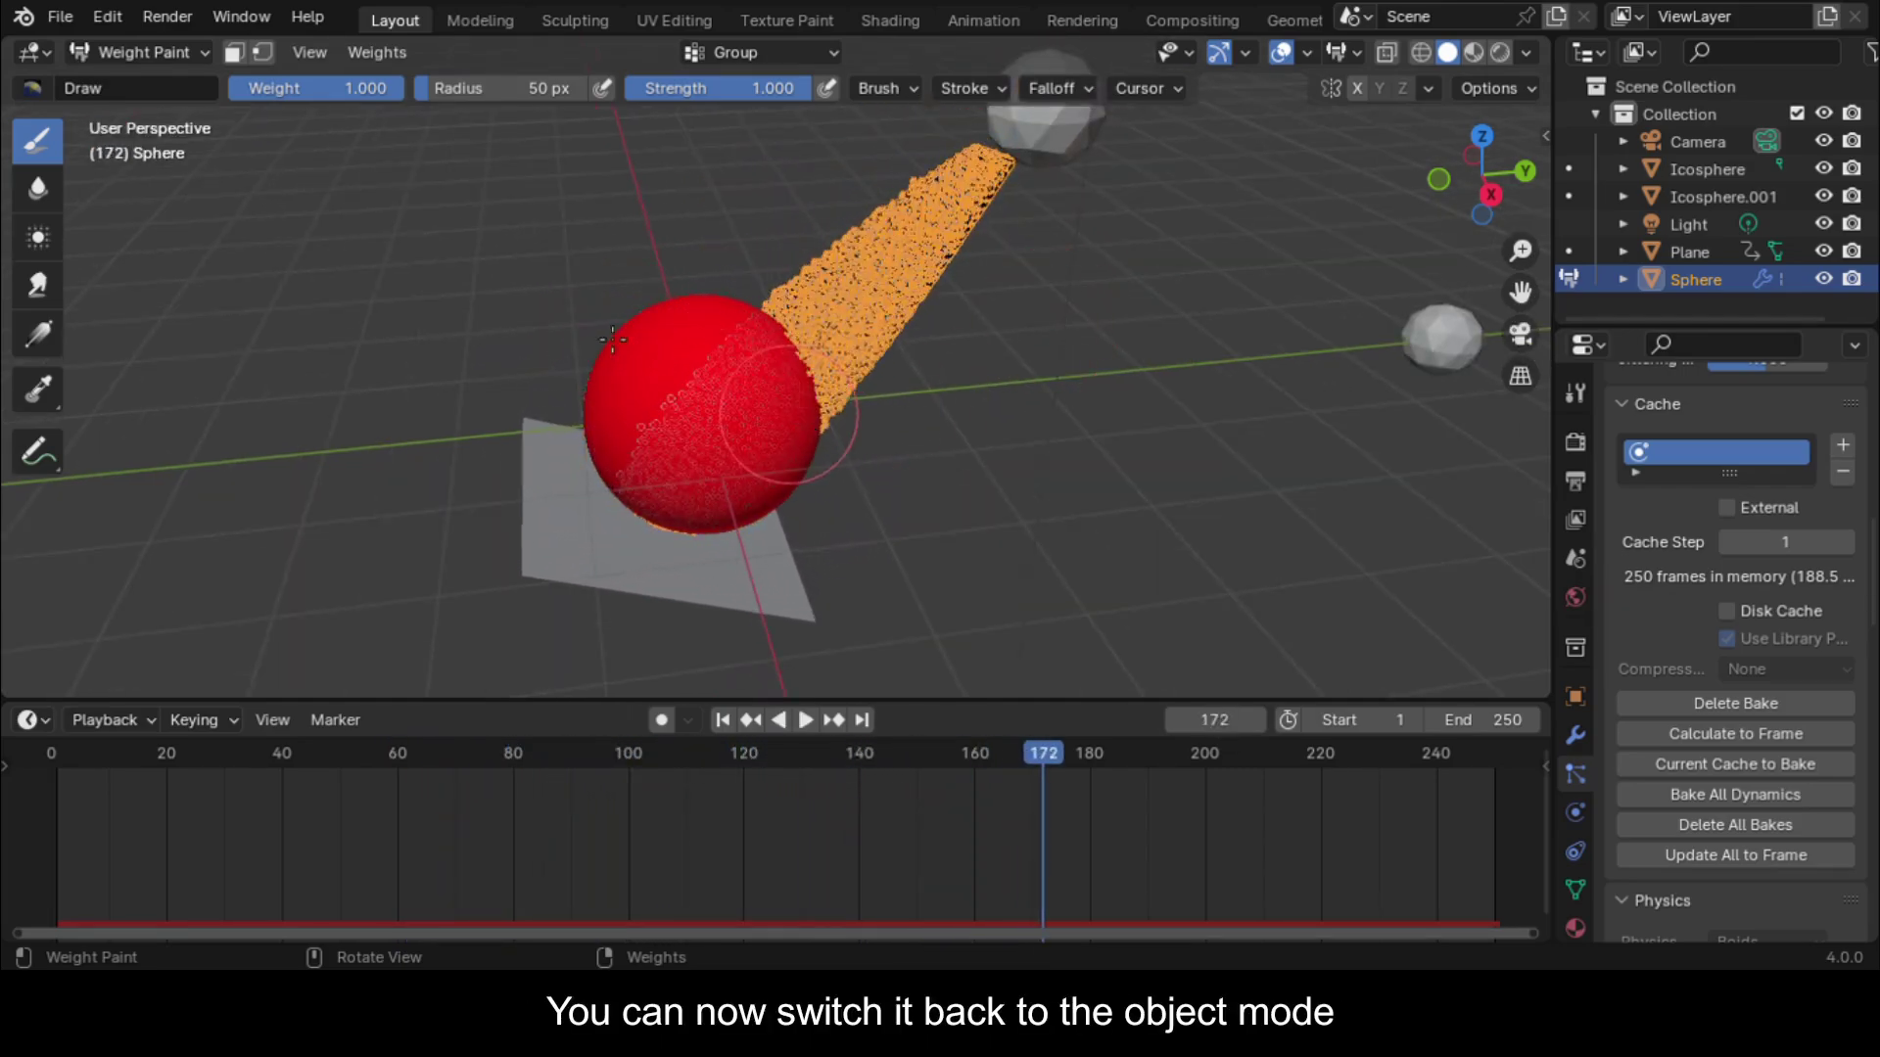
{"action": "left_click", "coordinate": [126, 55]}
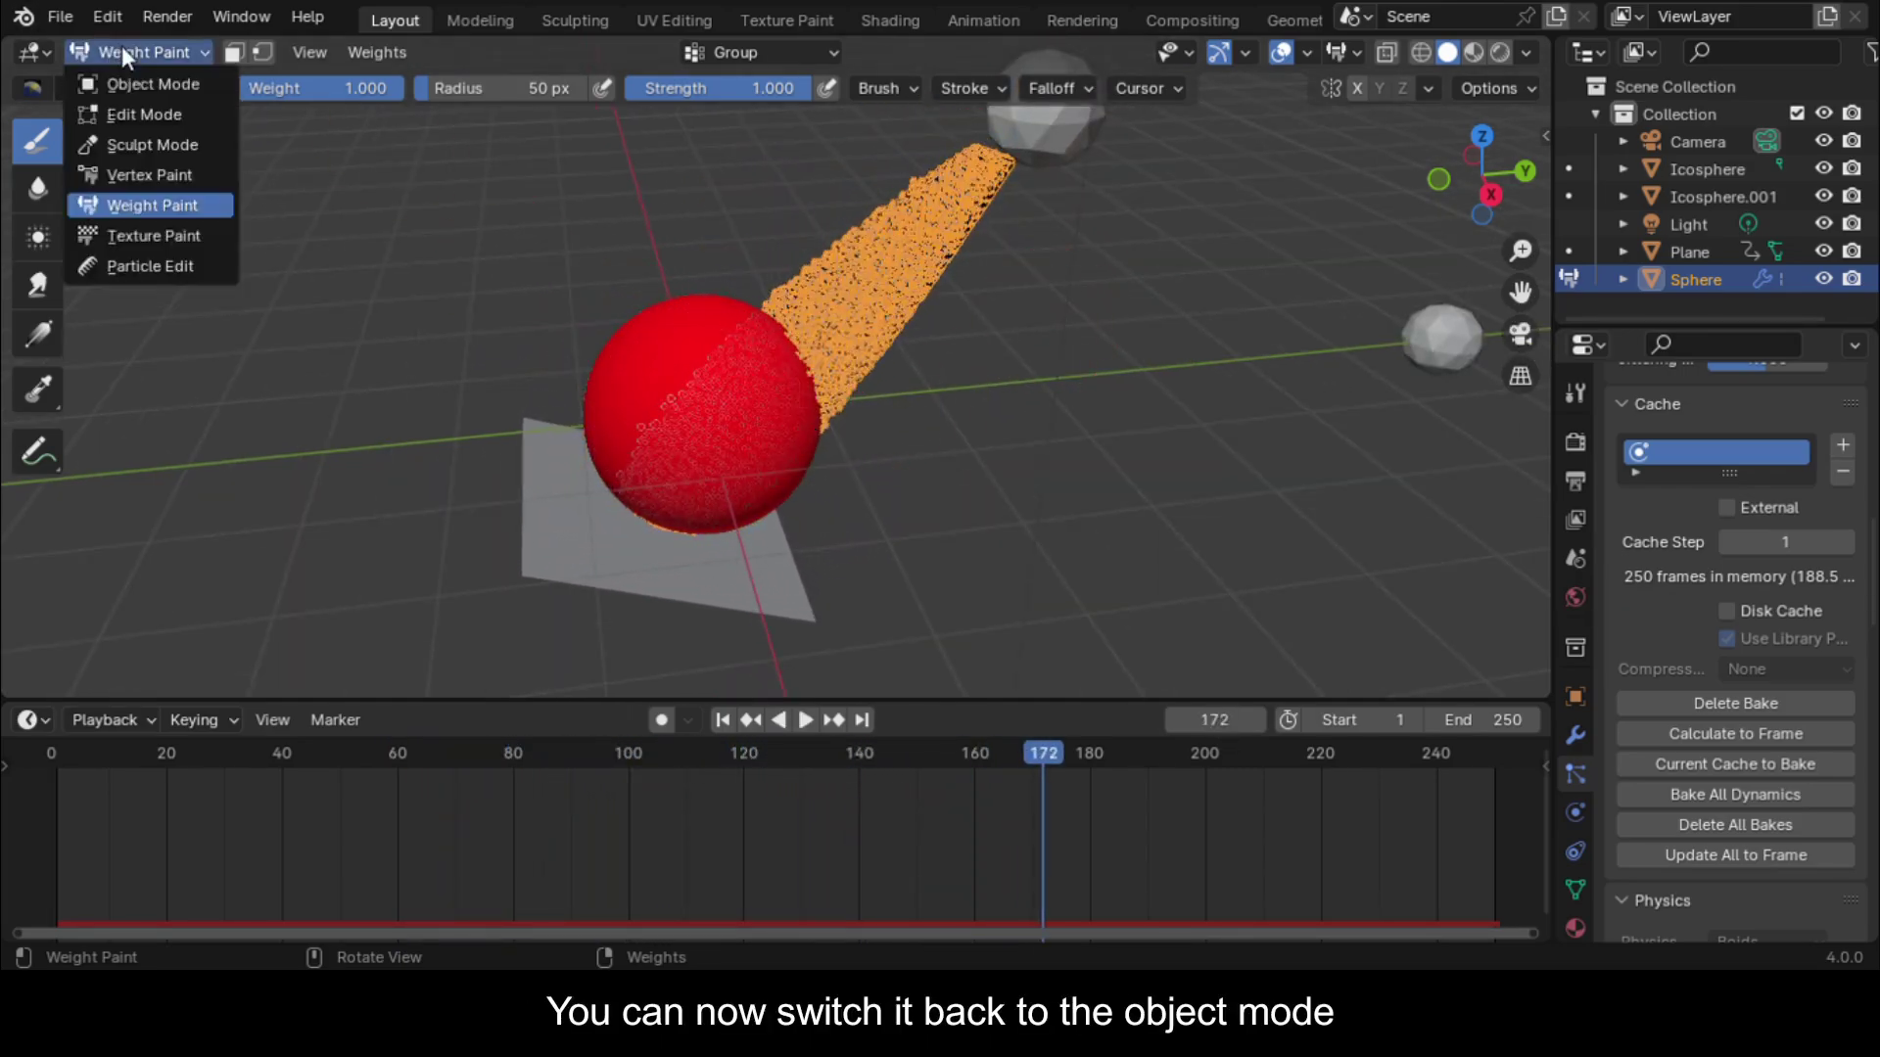
{"action": "left_click", "coordinate": [159, 84]}
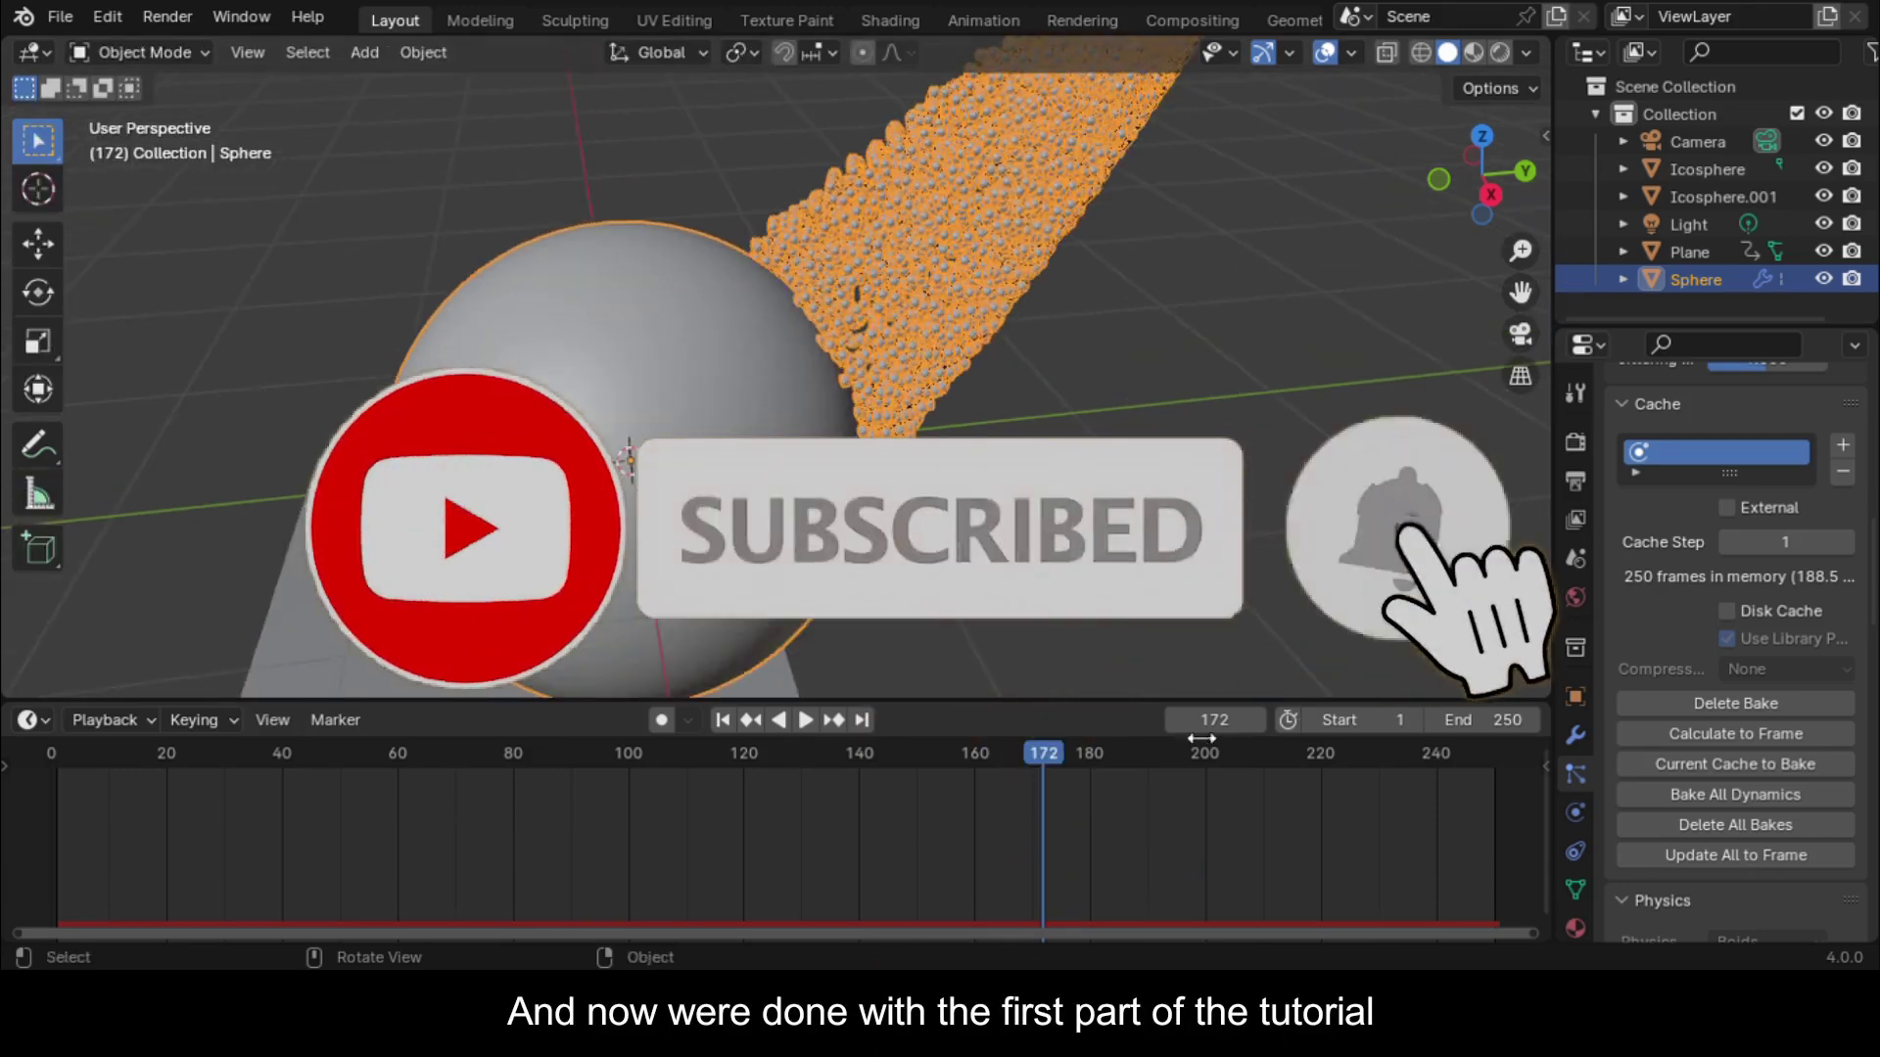